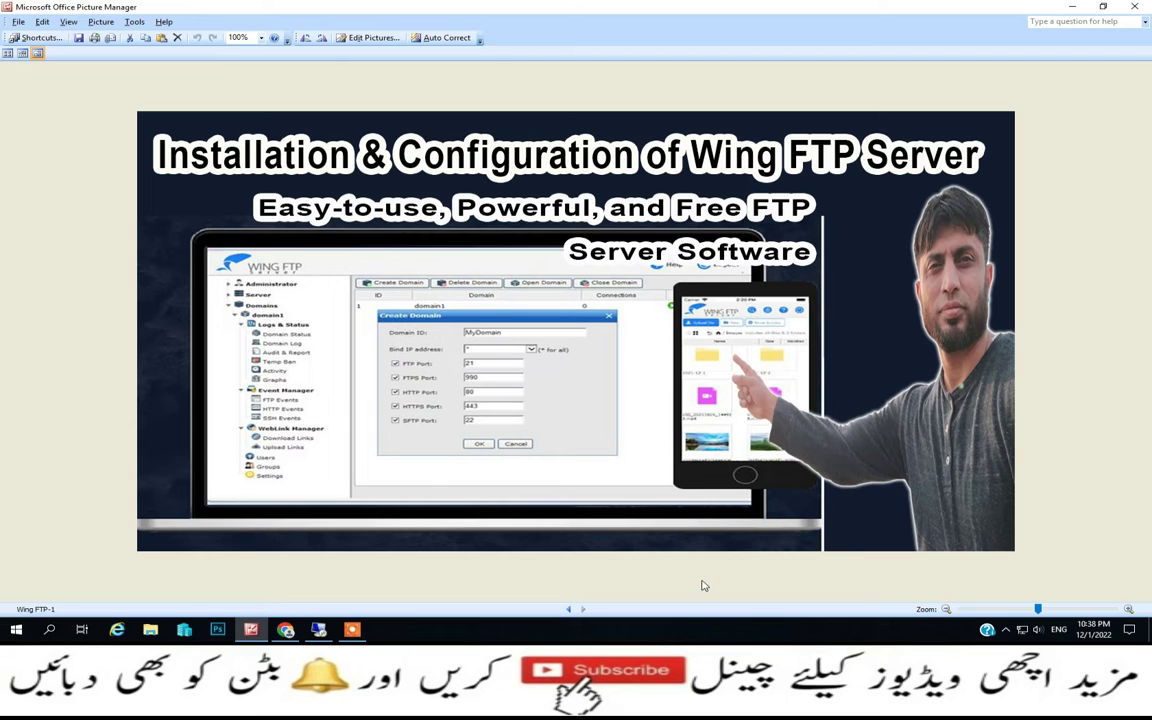
# Minimize the Picture Manager window showing the Wing FTP Server title image
pyautogui.click(1073, 9)
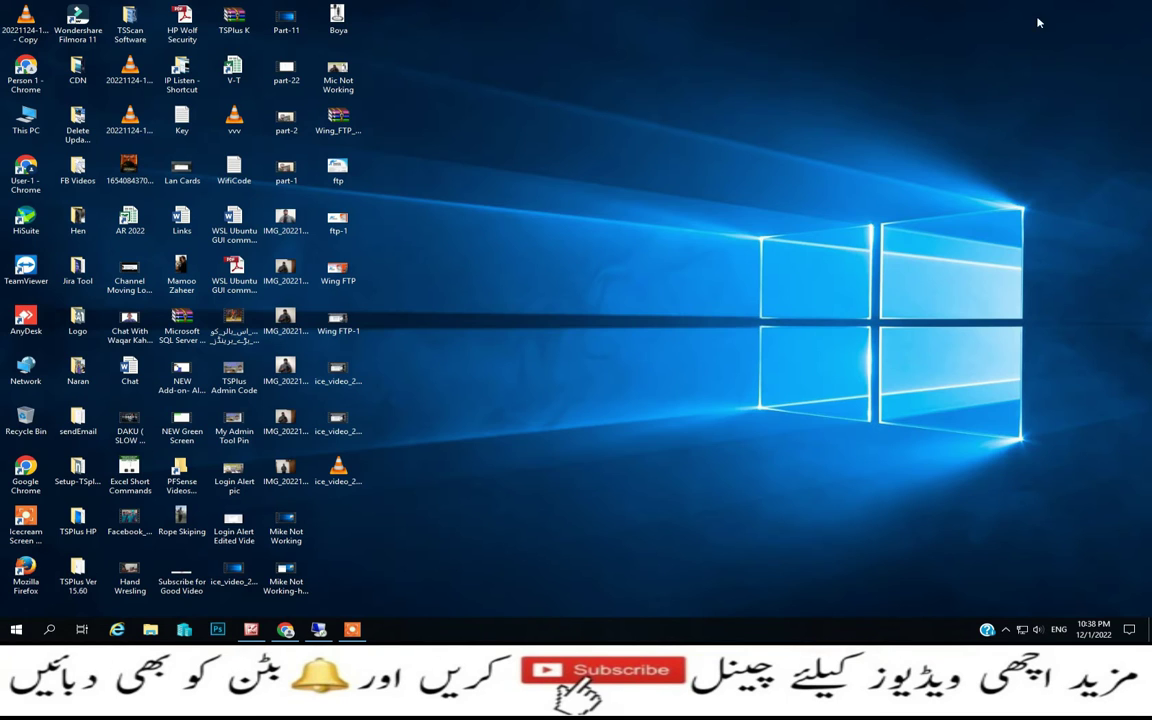
# Search Google for 'wing ftp server' in Chrome and open the official wftpserver.com site
pyautogui.click(285, 629)
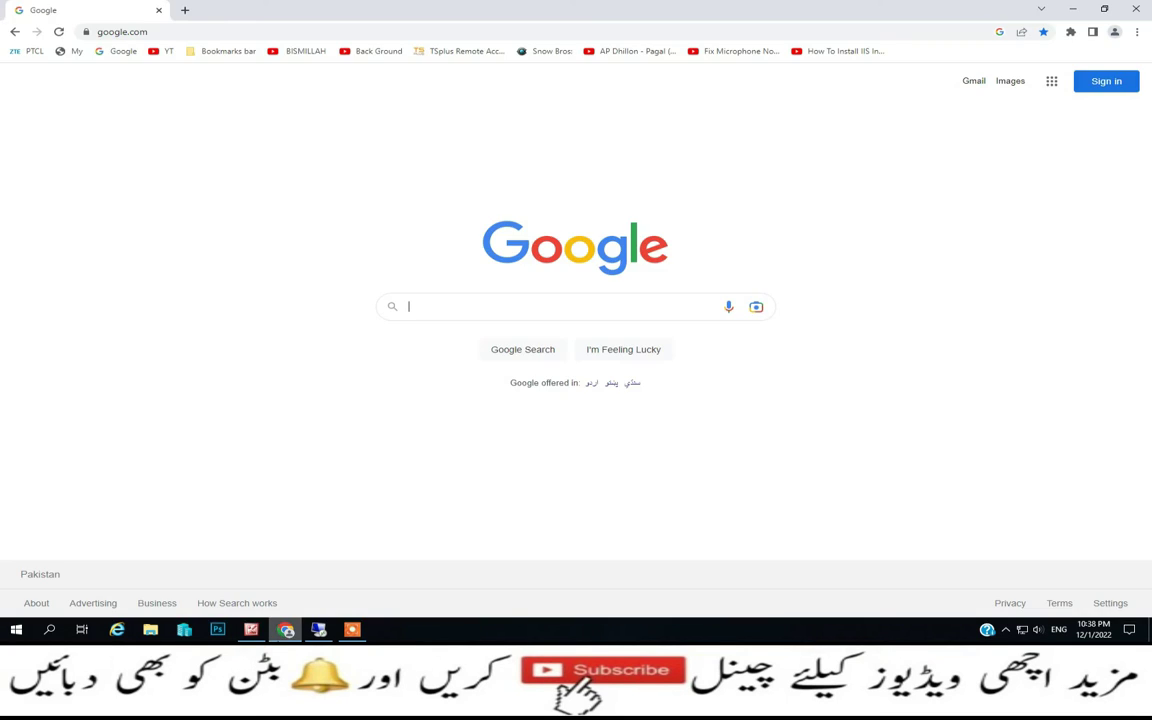
pyautogui.click(532, 305)
pyautogui.write('win')
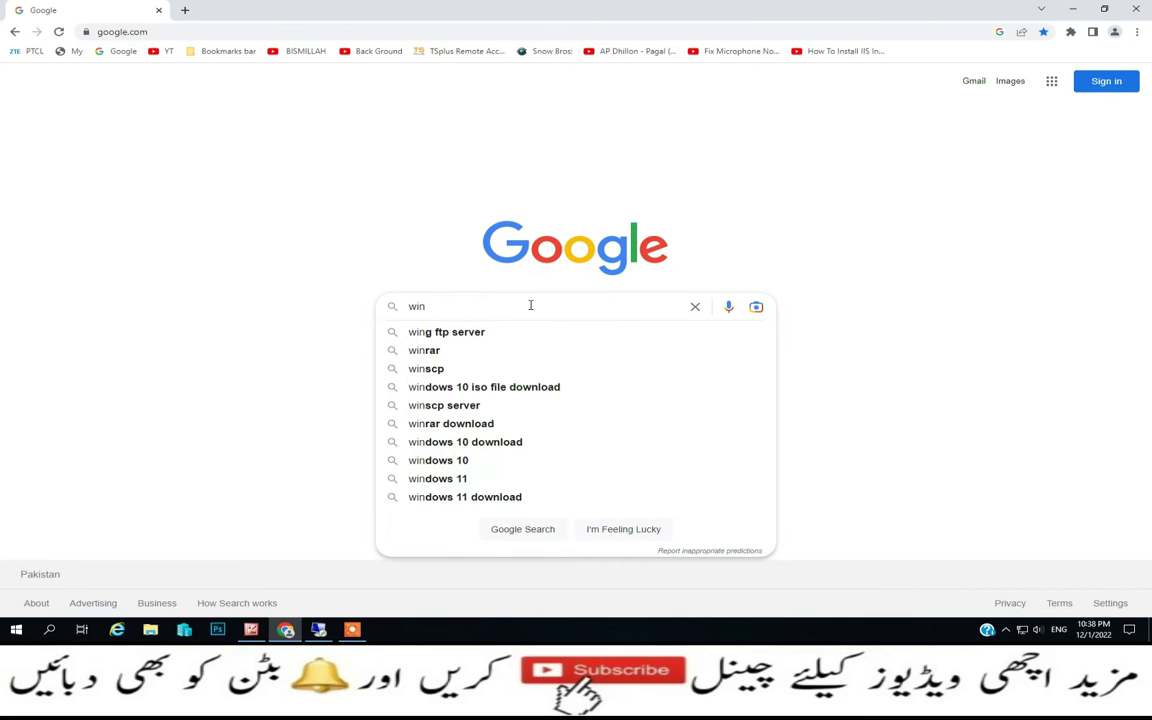
pyautogui.write('g ftp server')
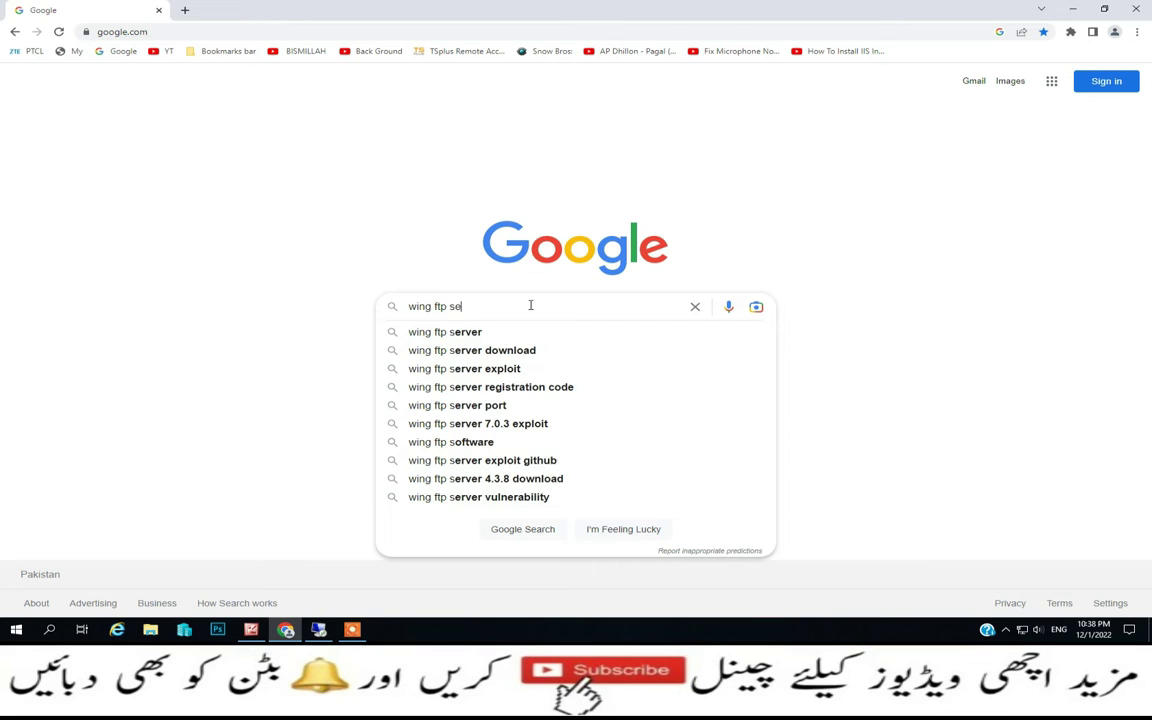
pyautogui.press('Return')
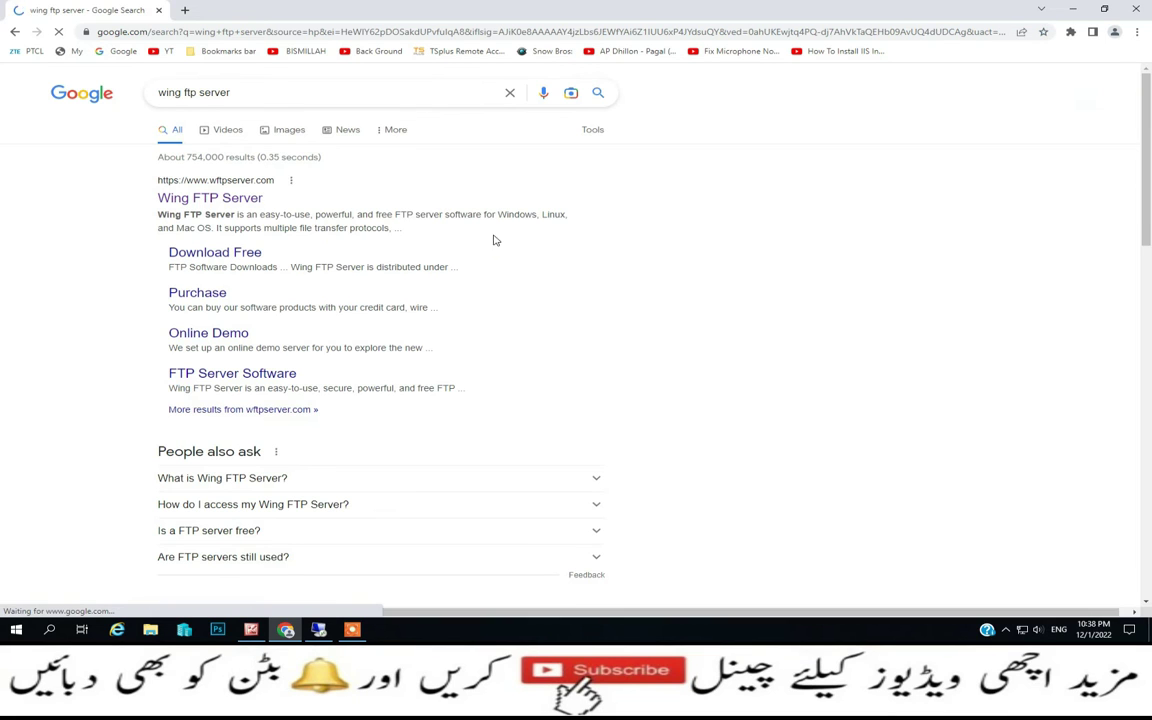
pyautogui.click(192, 198)
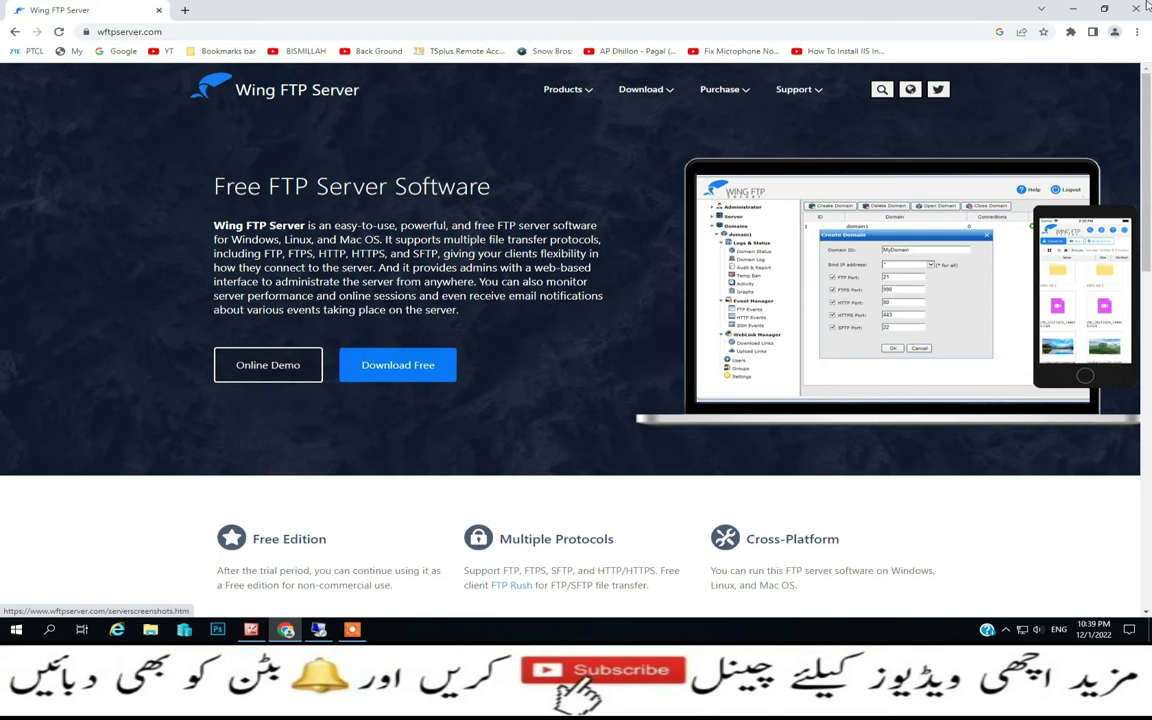
# On the remote Windows 11 machine, launch the WingFtpServer installer from the Wing FTP folder
pyautogui.click(1076, 14)
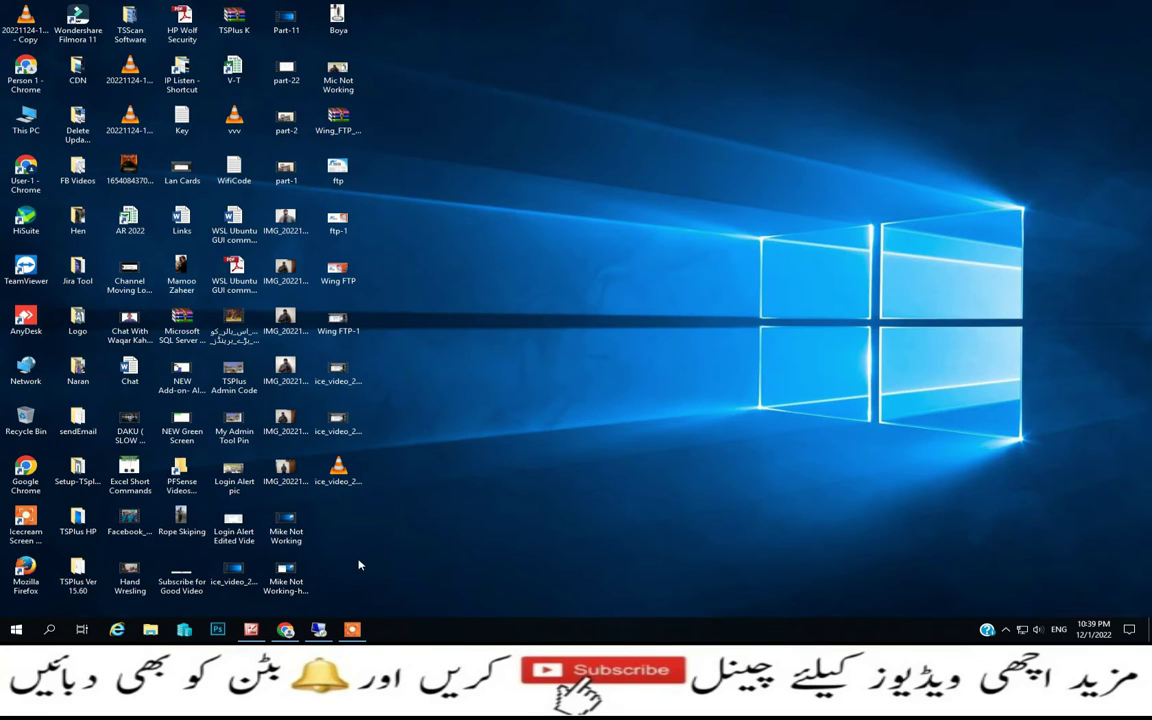
pyautogui.click(320, 628)
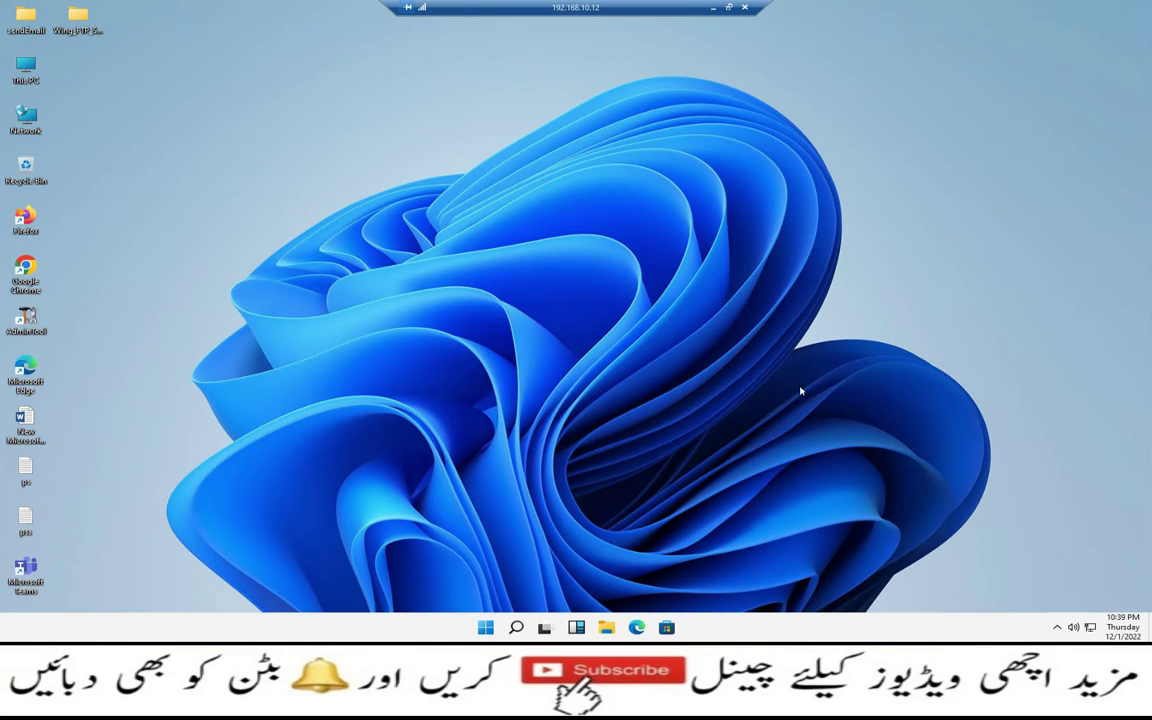
pyautogui.doubleClick(68, 14)
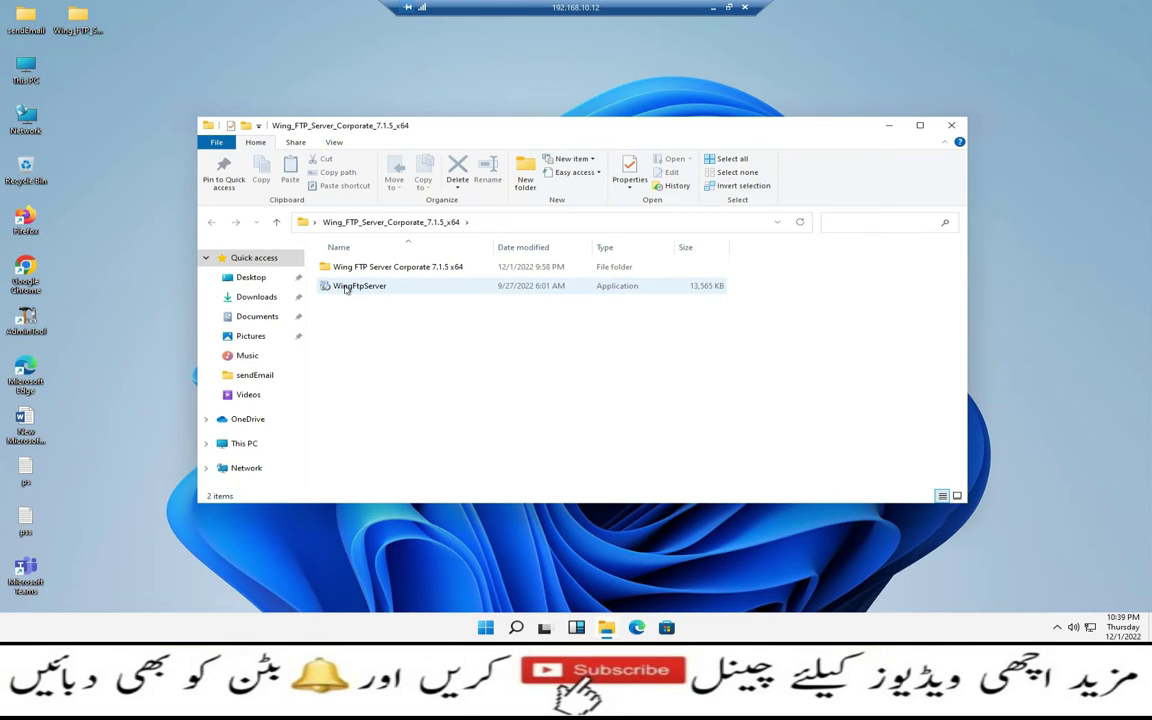
pyautogui.doubleClick(346, 288)
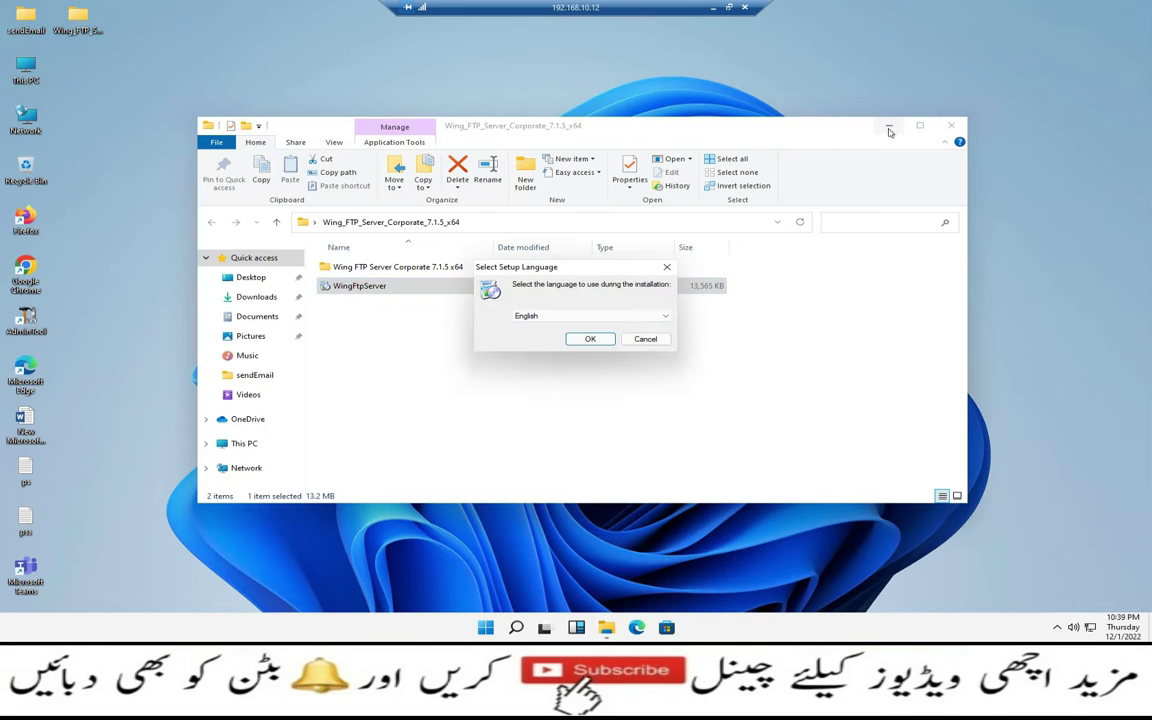
# Choose English as the setup language and accept the license agreement
pyautogui.click(600, 338)
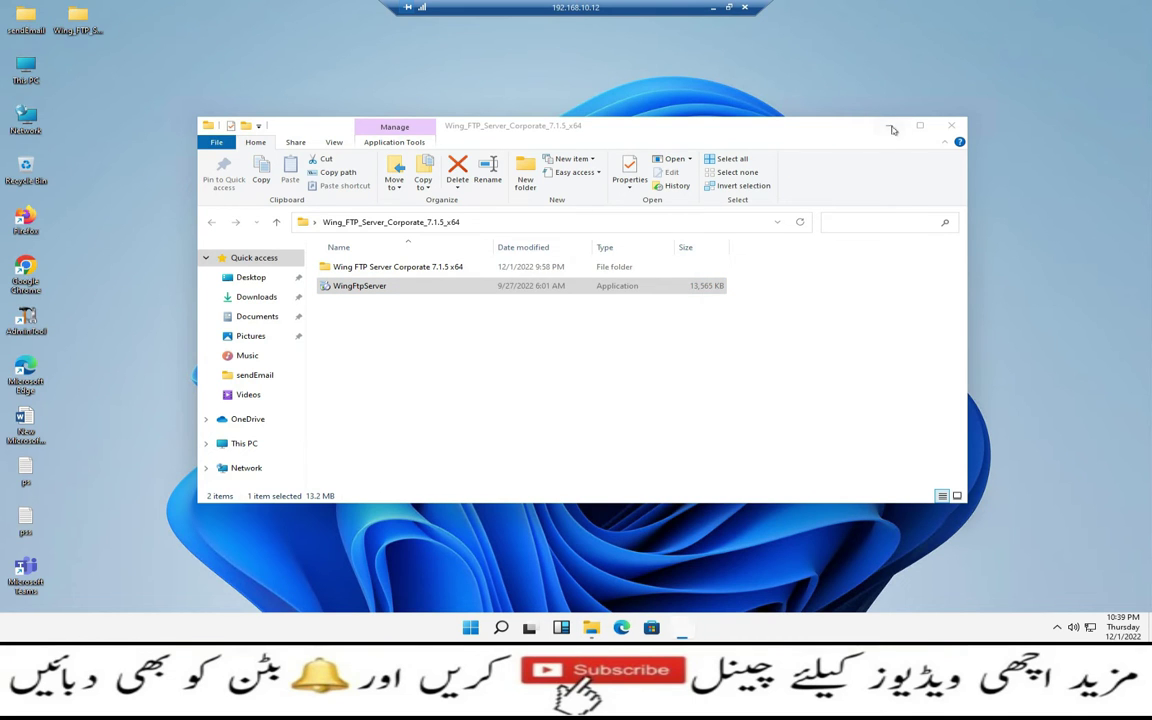
pyautogui.click(887, 127)
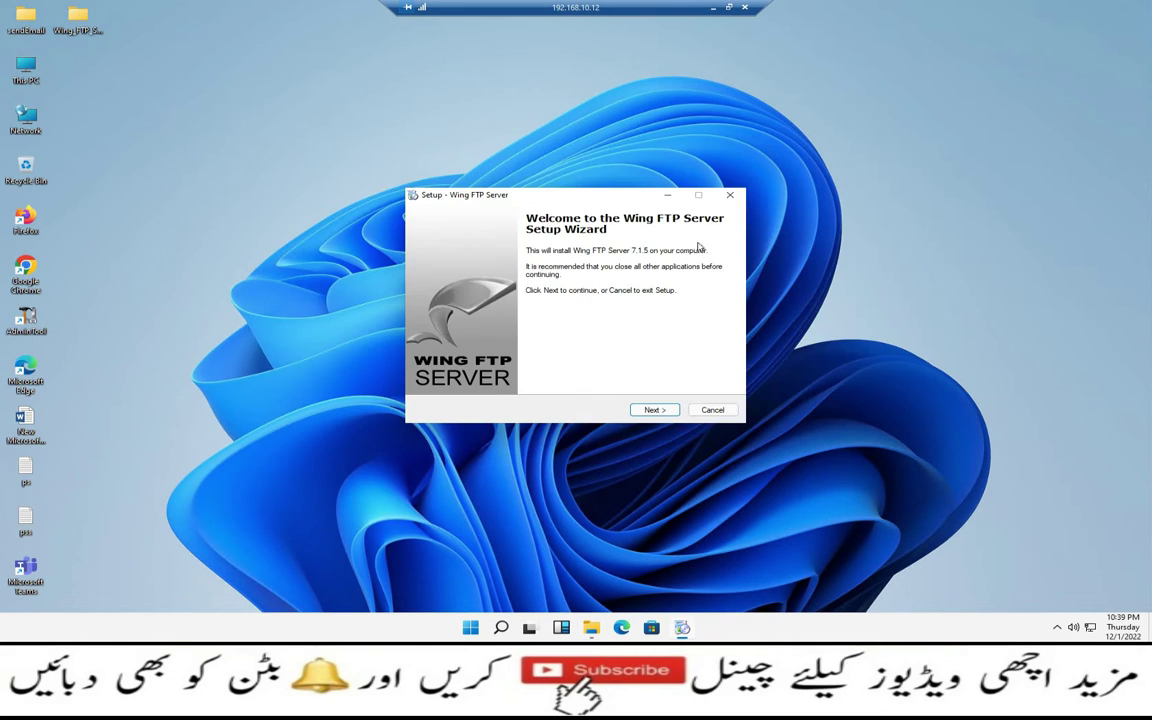
pyautogui.click(655, 410)
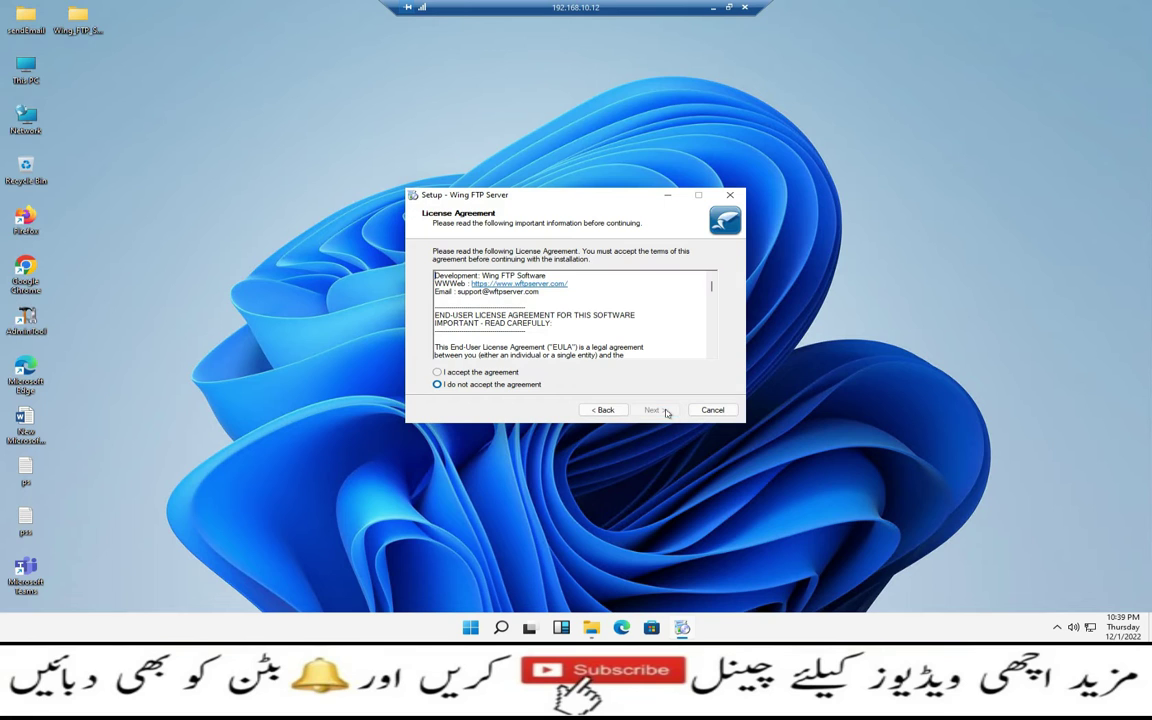
pyautogui.click(487, 372)
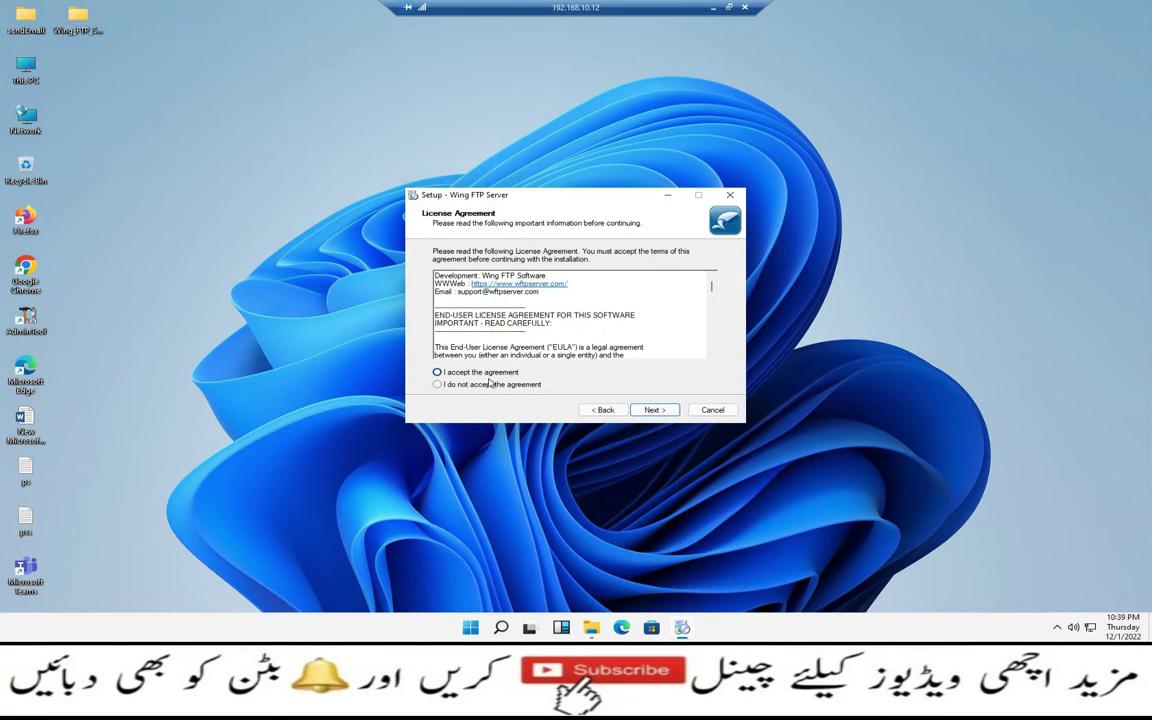
pyautogui.click(656, 410)
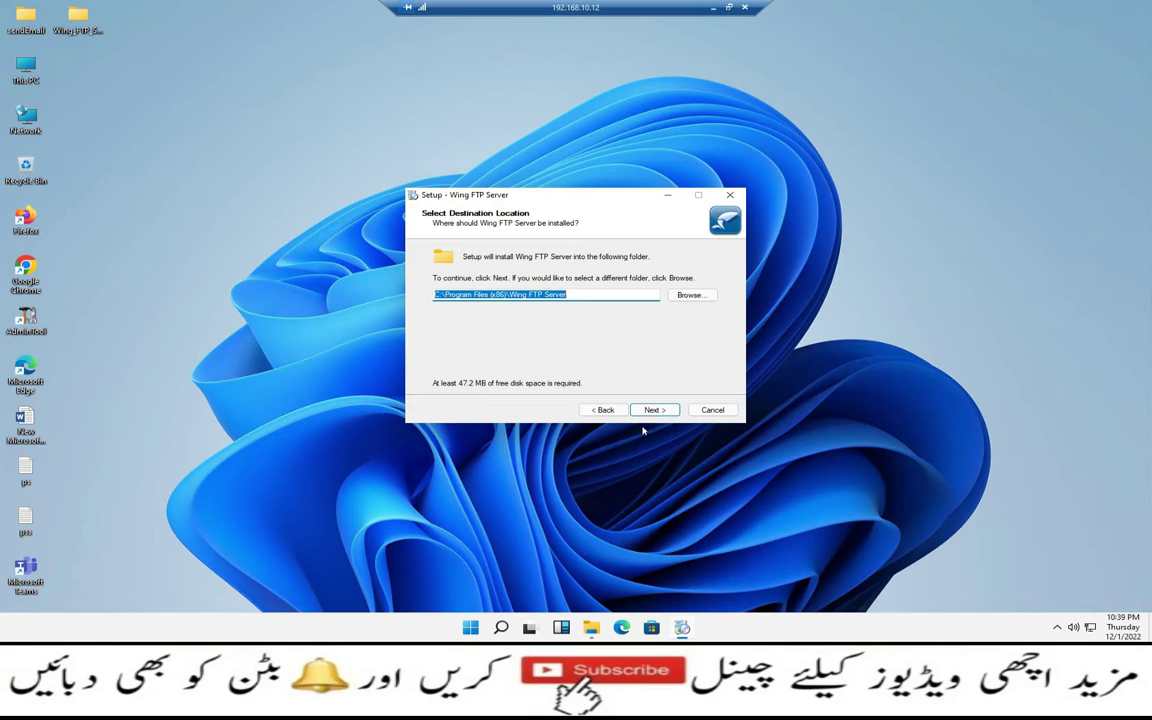
# Keep the default install and Start Menu folders and the admin port 5466
pyautogui.click(672, 410)
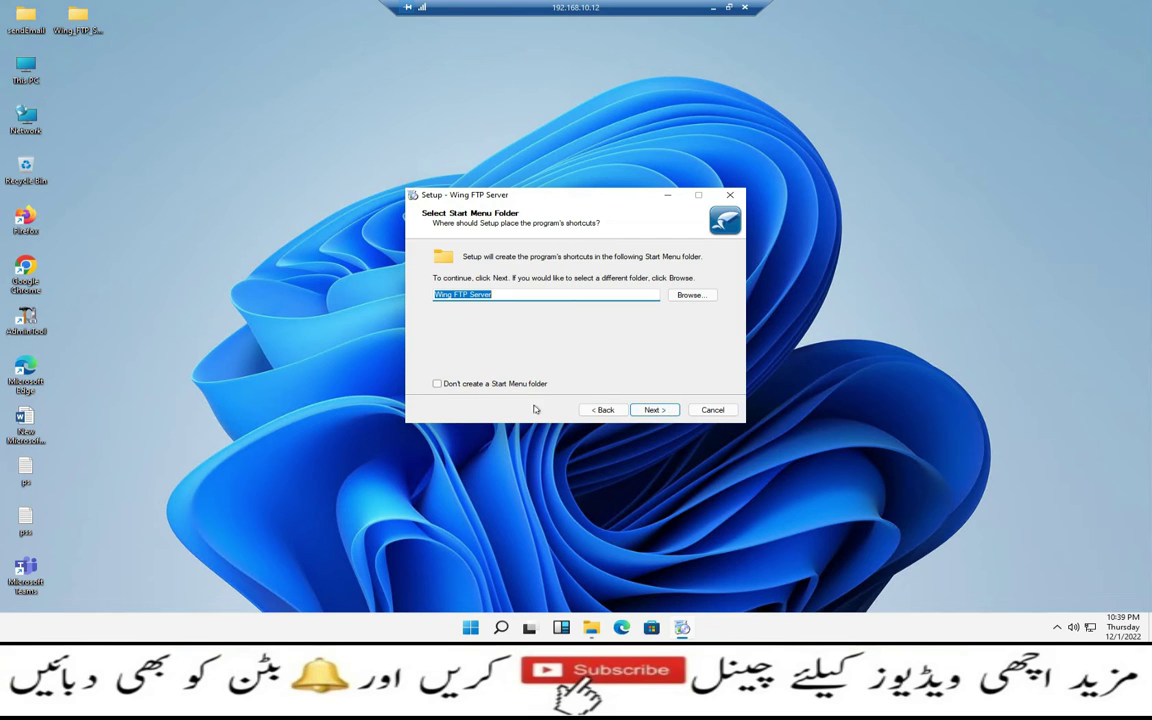
pyautogui.click(674, 411)
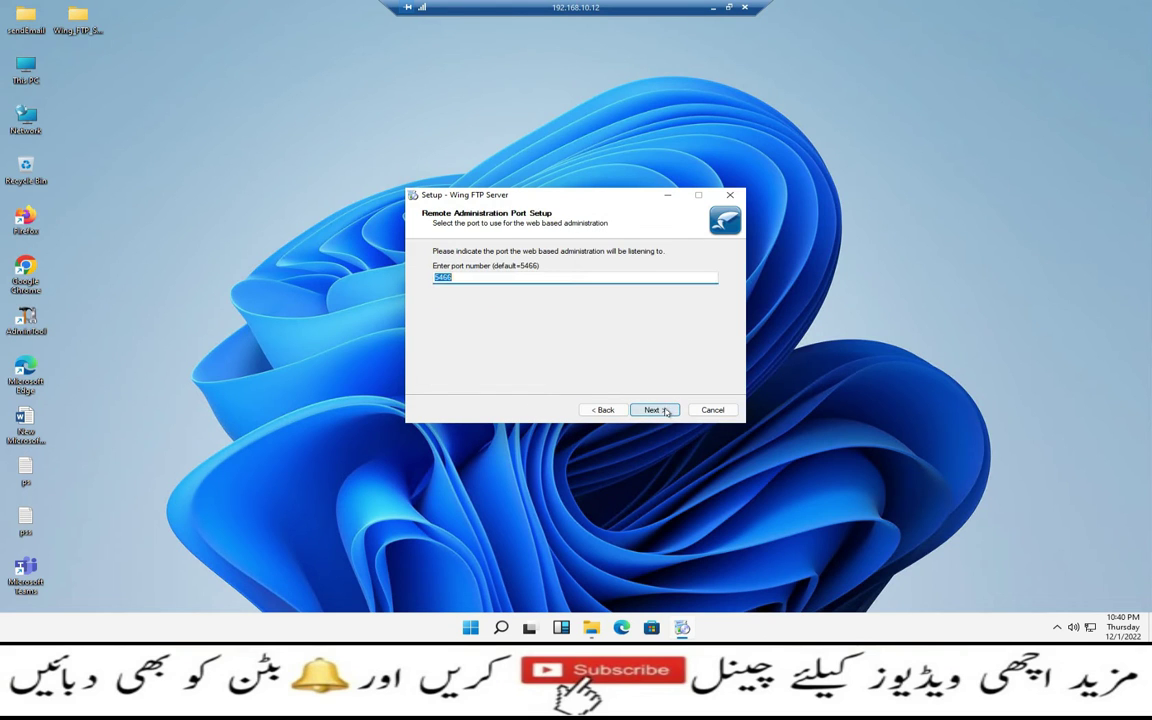
pyautogui.click(474, 277)
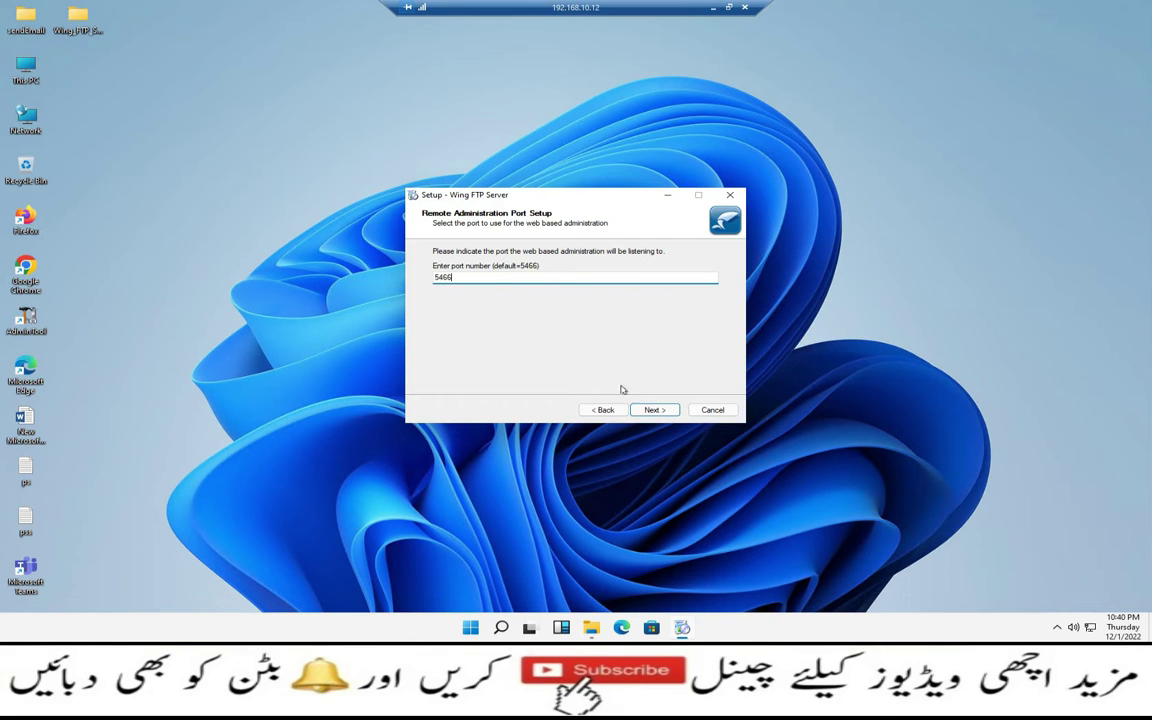
pyautogui.click(650, 410)
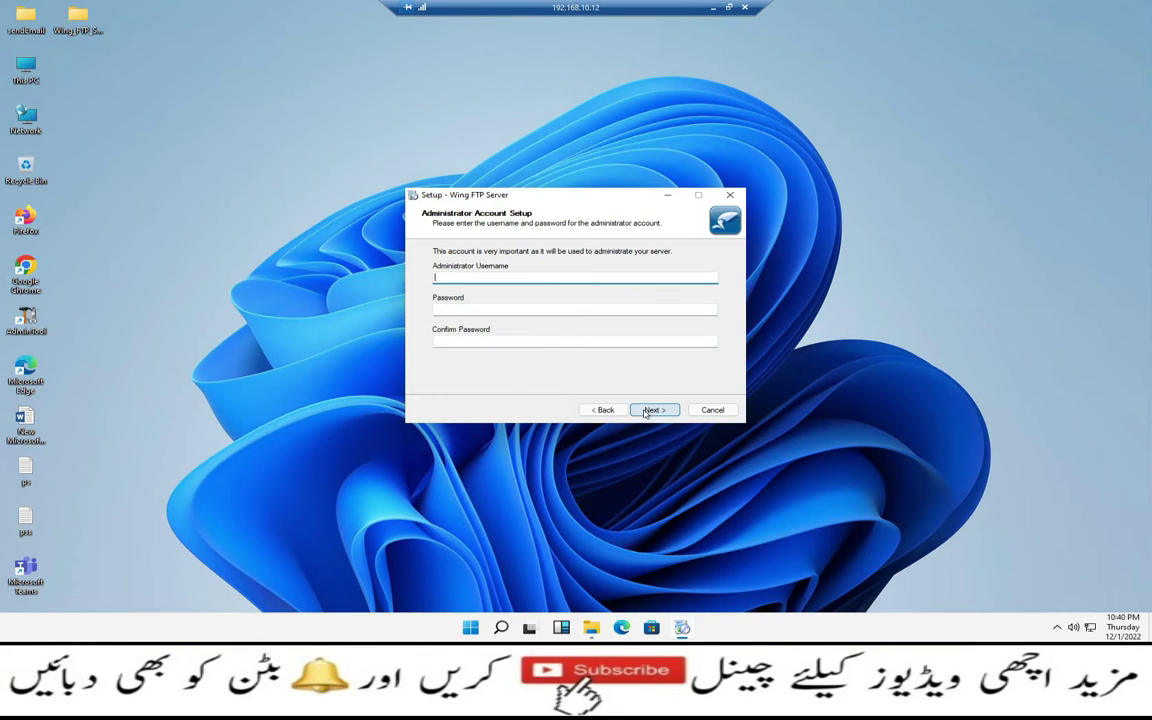
# Enter administrator username 'admin' with a 7-character password, typed twice
pyautogui.write('admin')
pyautogui.press('Tab')
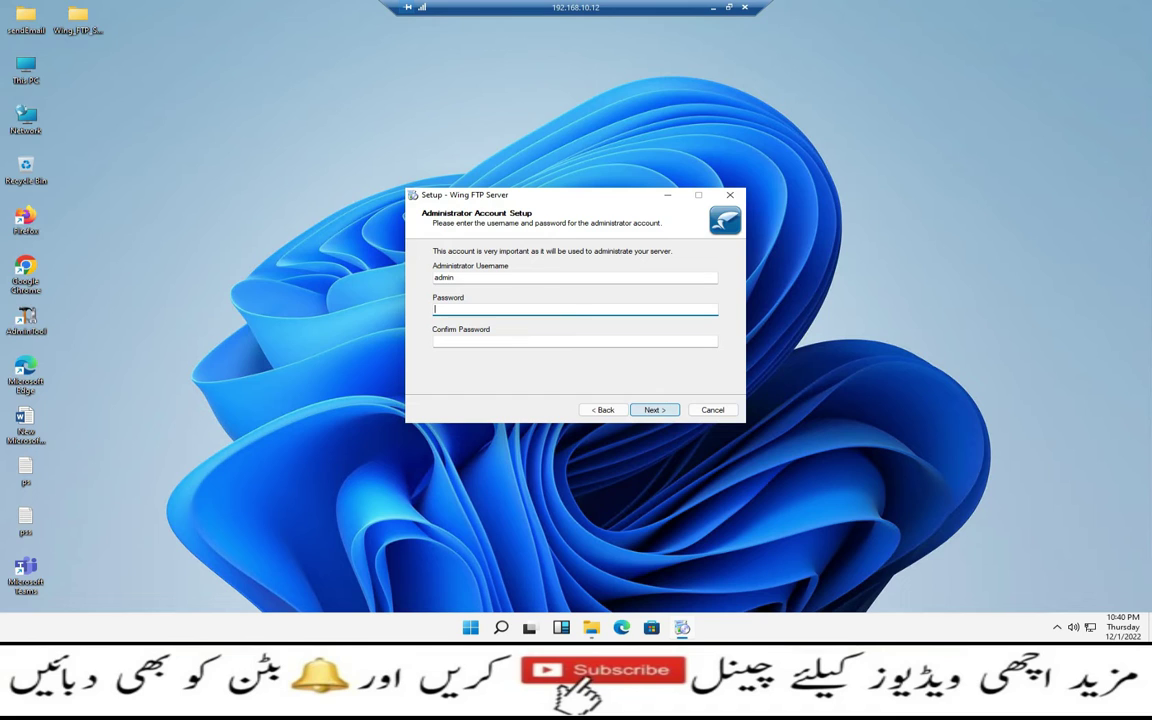
pyautogui.write('1234567')
pyautogui.press('BackSpace')
pyautogui.press('BackSpace')
pyautogui.press('BackSpace')
pyautogui.press('BackSpace')
pyautogui.press('BackSpace')
pyautogui.press('BackSpace')
pyautogui.press('BackSpace')
pyautogui.write('1234567')
pyautogui.press('Tab')
pyautogui.write('123')
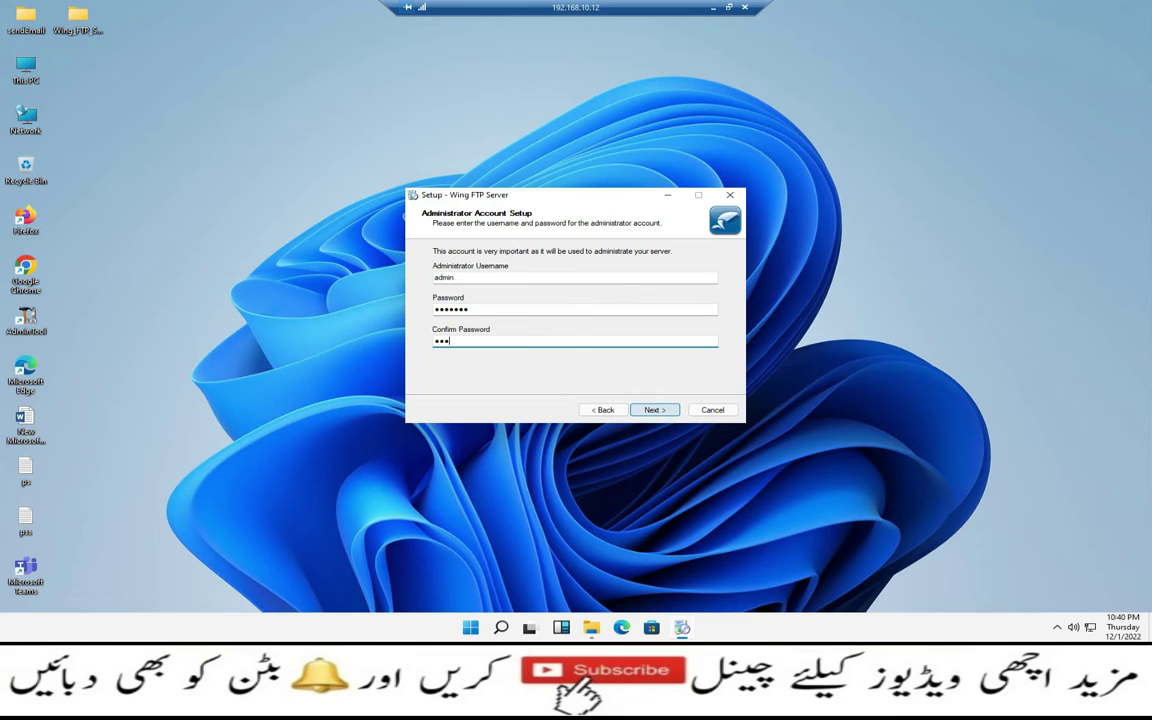
pyautogui.write('4567')
pyautogui.click(654, 412)
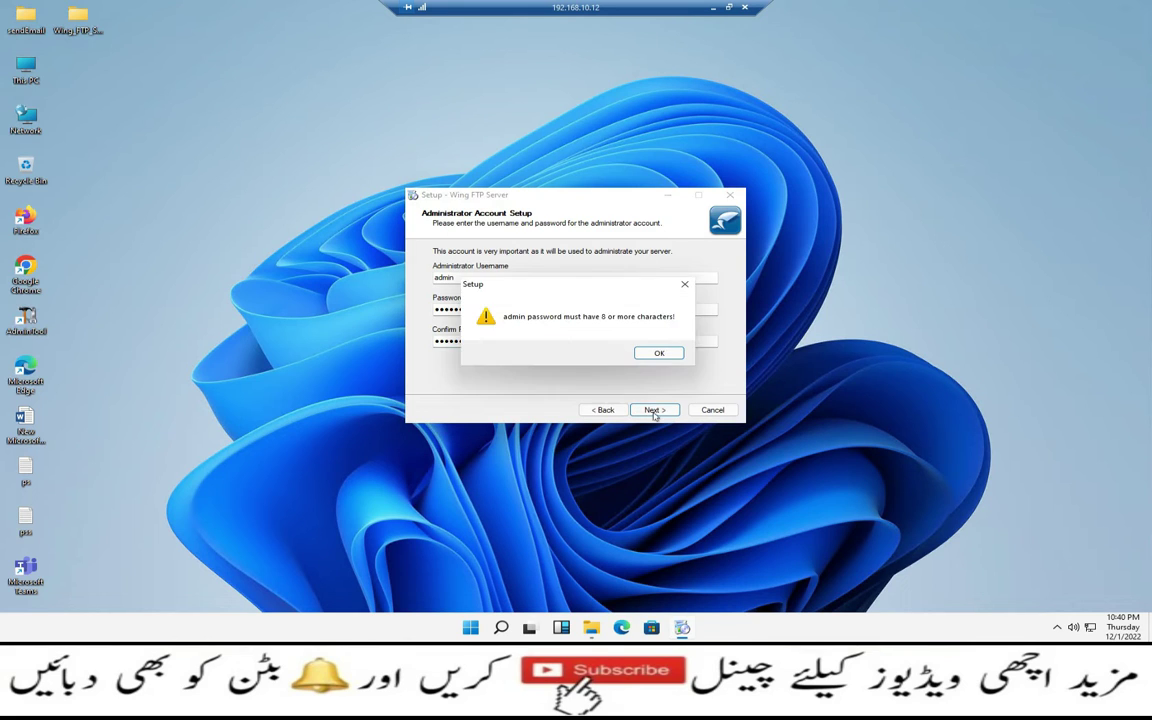
# Dismiss the too-short password warning and replace the password with a longer 8+ character one
pyautogui.click(660, 355)
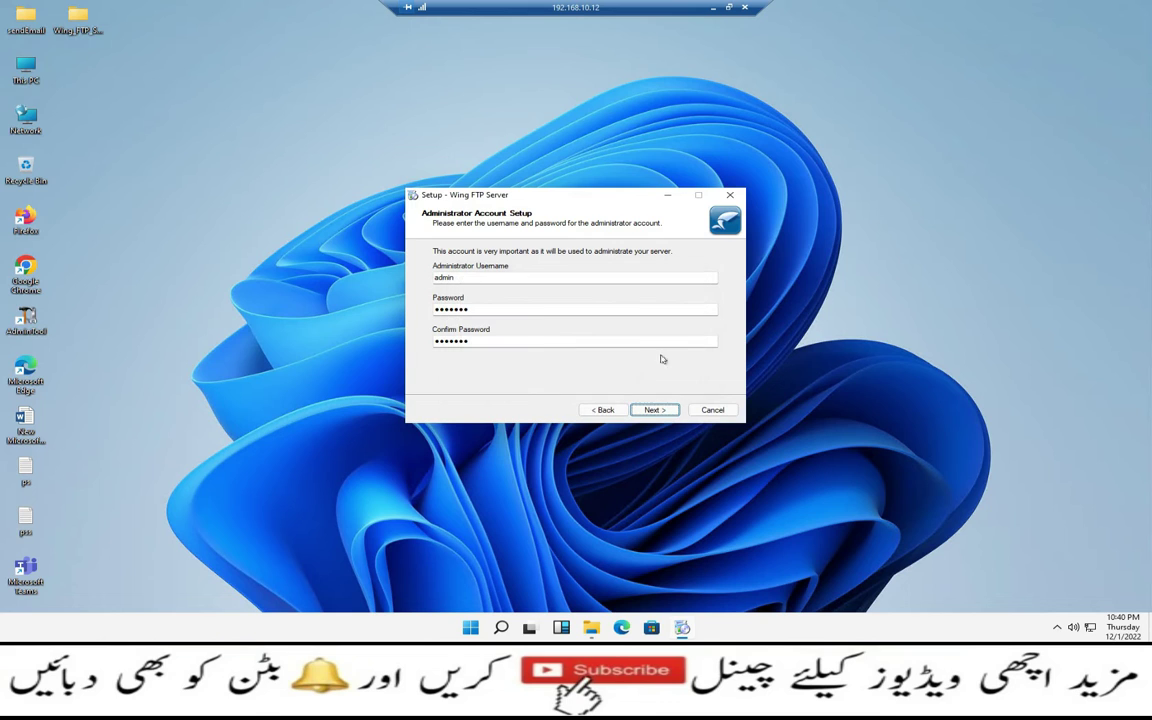
pyautogui.click(538, 310)
pyautogui.press('BackSpace')
pyautogui.press('BackSpace')
pyautogui.press('BackSpace')
pyautogui.press('BackSpace')
pyautogui.press('BackSpace')
pyautogui.press('BackSpace')
pyautogui.press('BackSpace')
pyautogui.write('admin123')
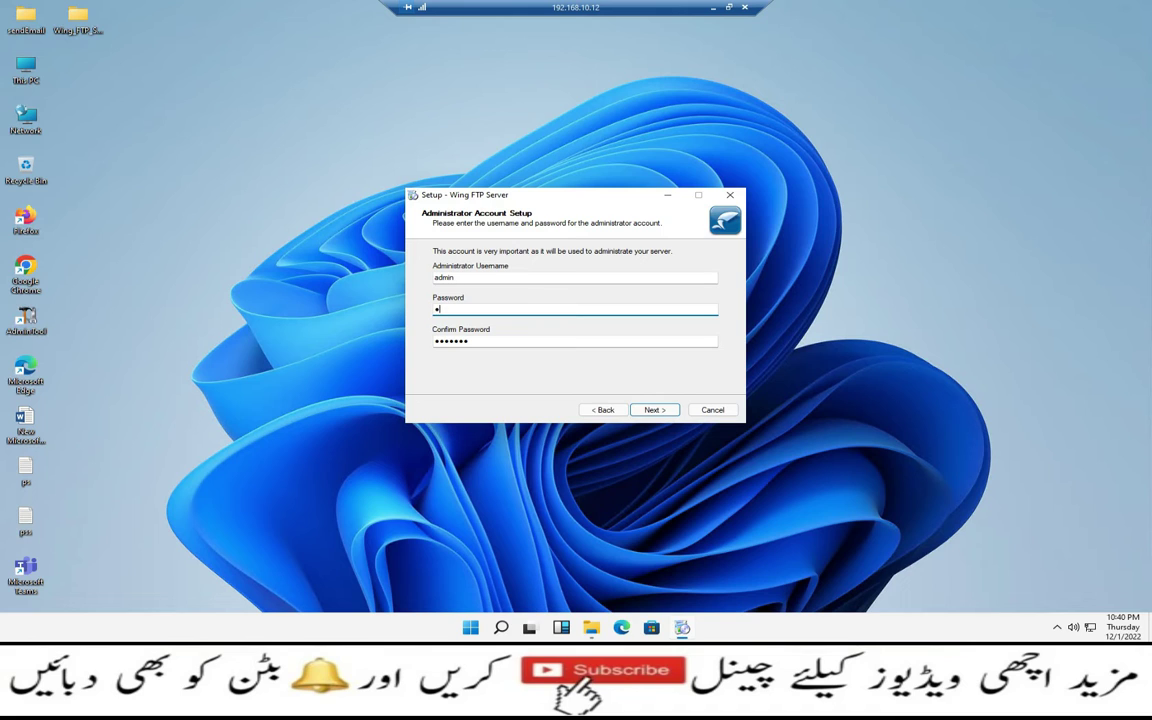
pyautogui.write('45')
pyautogui.press('Tab')
pyautogui.write('admin12345')
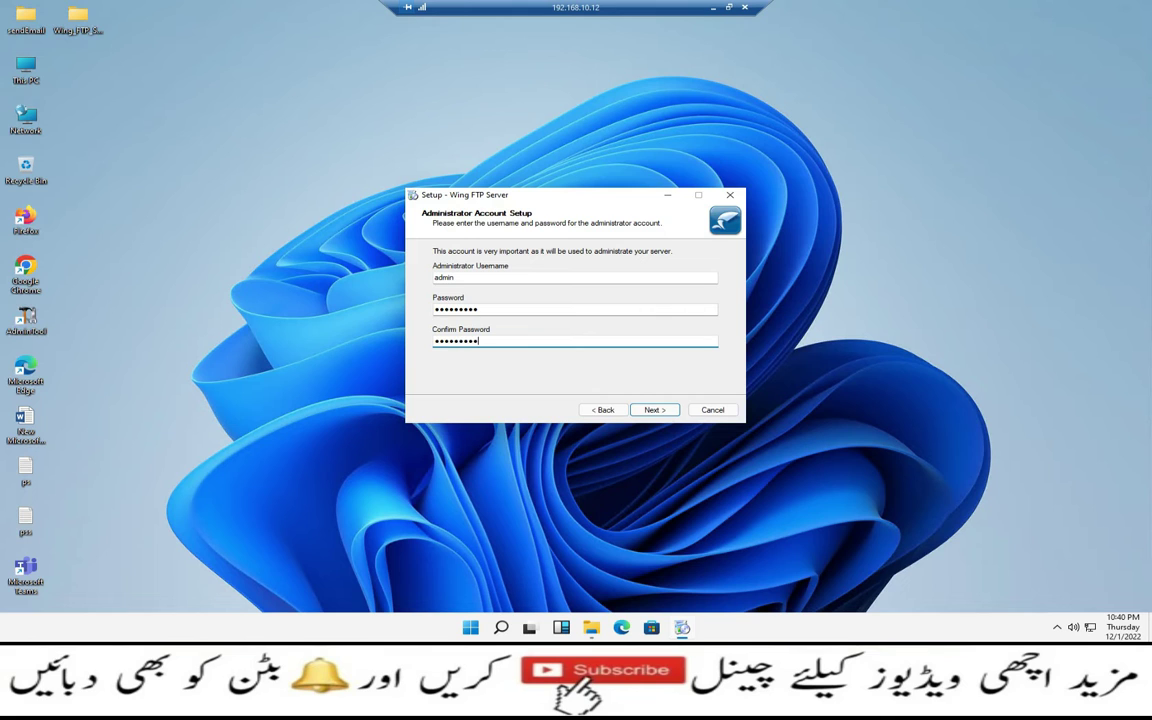
# Skip the Quick Launch icon, install Wing FTP Server, and finish with the Administrator launching
pyautogui.click(656, 410)
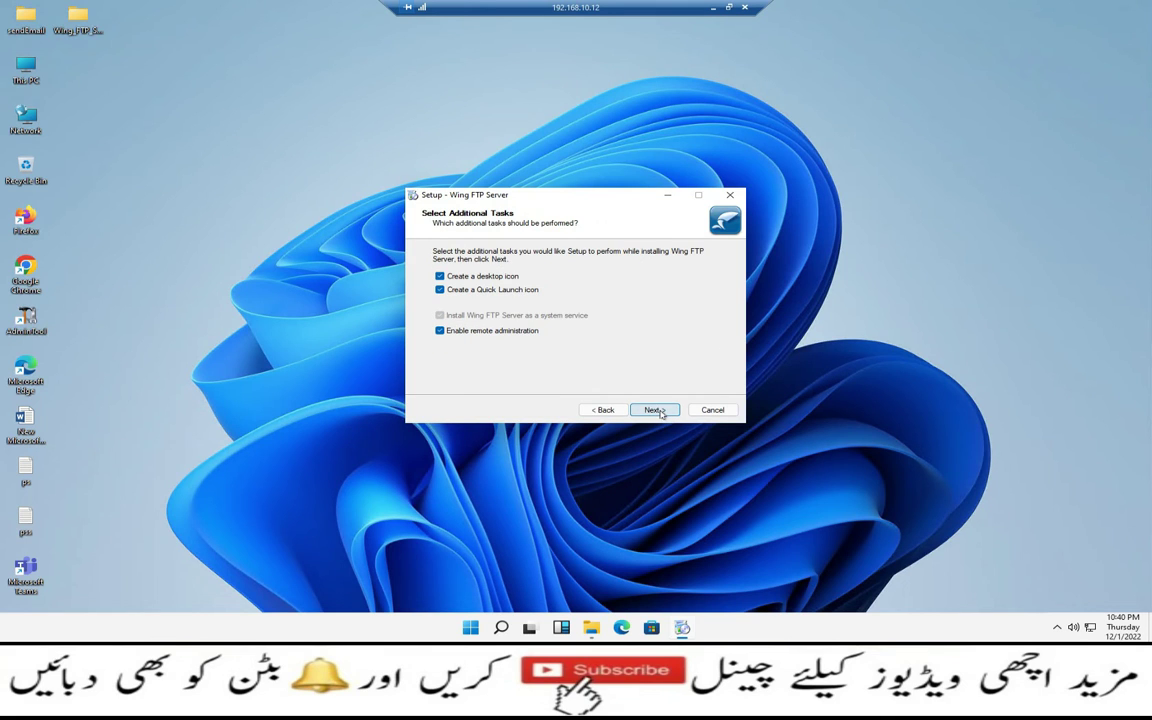
pyautogui.click(440, 289)
pyautogui.click(654, 410)
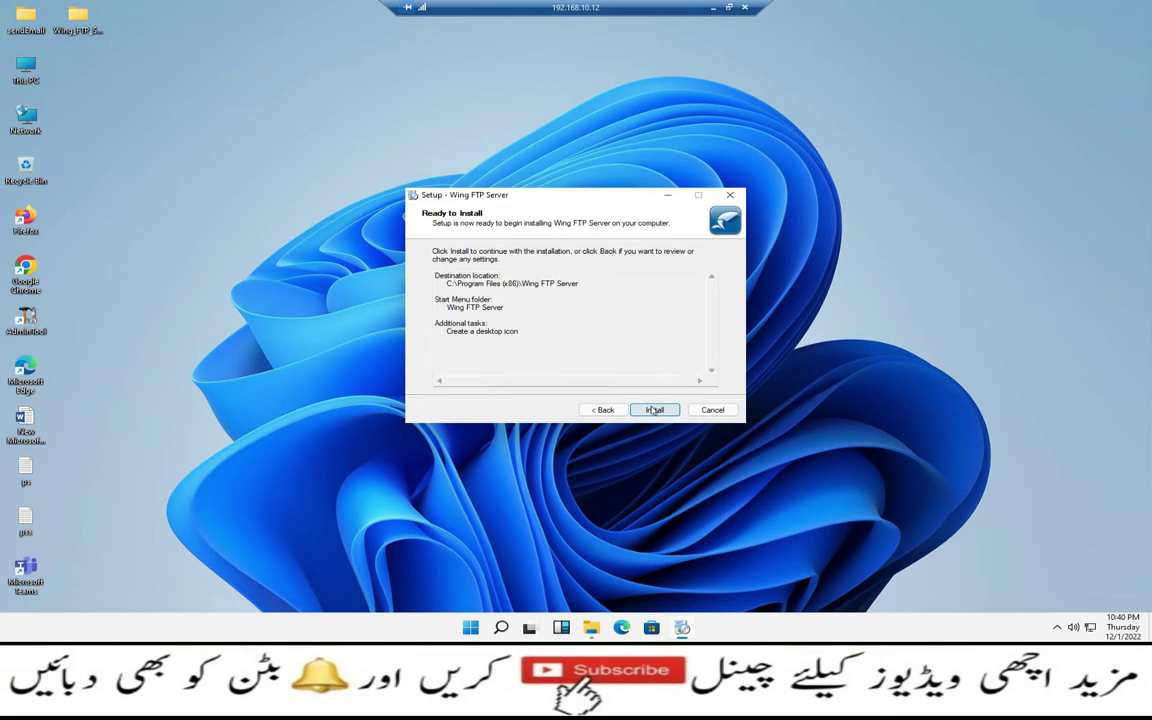
pyautogui.click(654, 410)
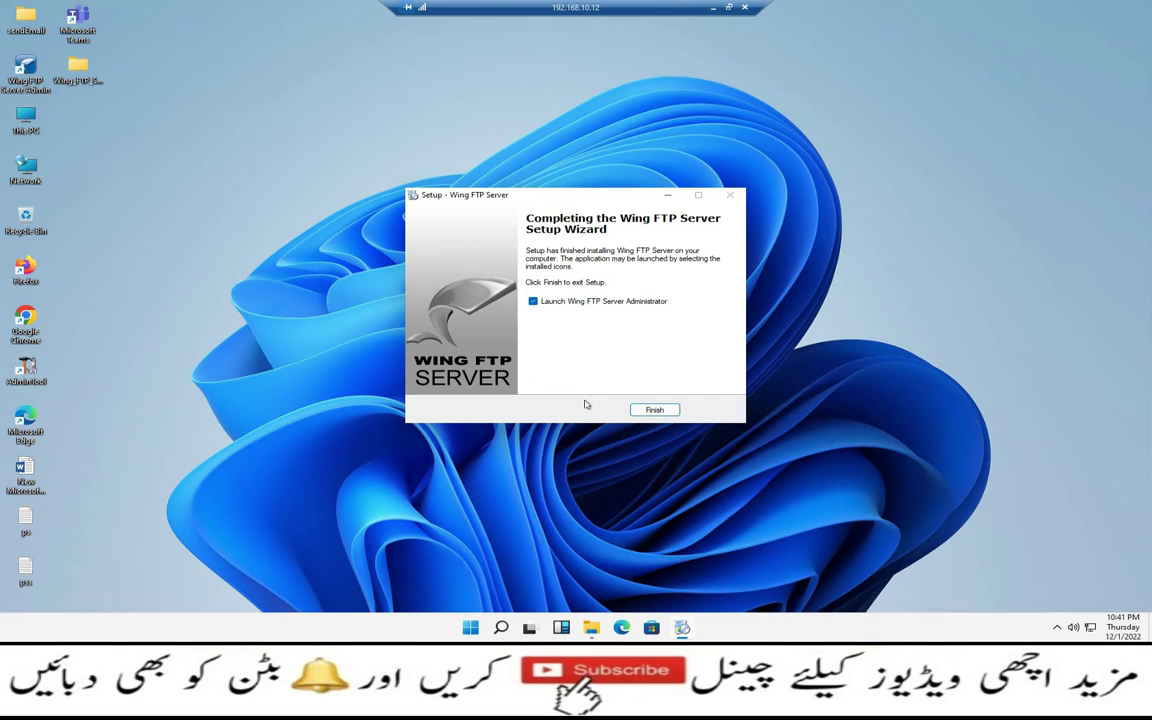
pyautogui.click(653, 409)
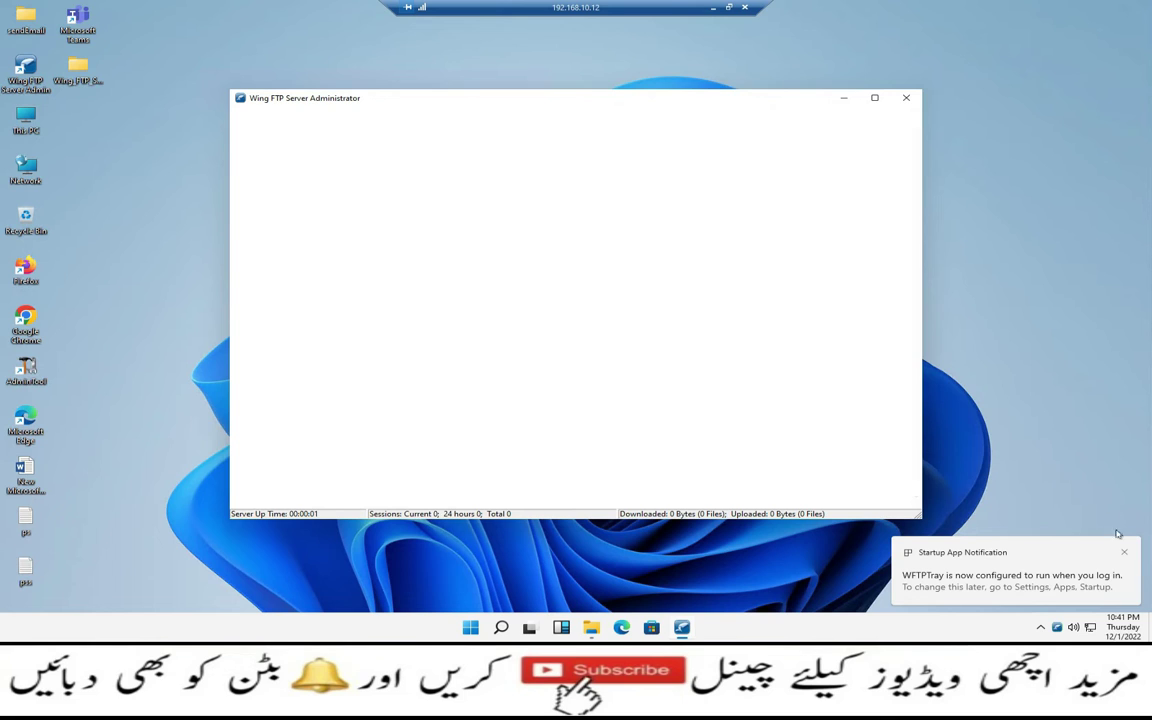
# Sign in to the Administrator as admin, decline creating a domain, and close the window
pyautogui.click(1126, 553)
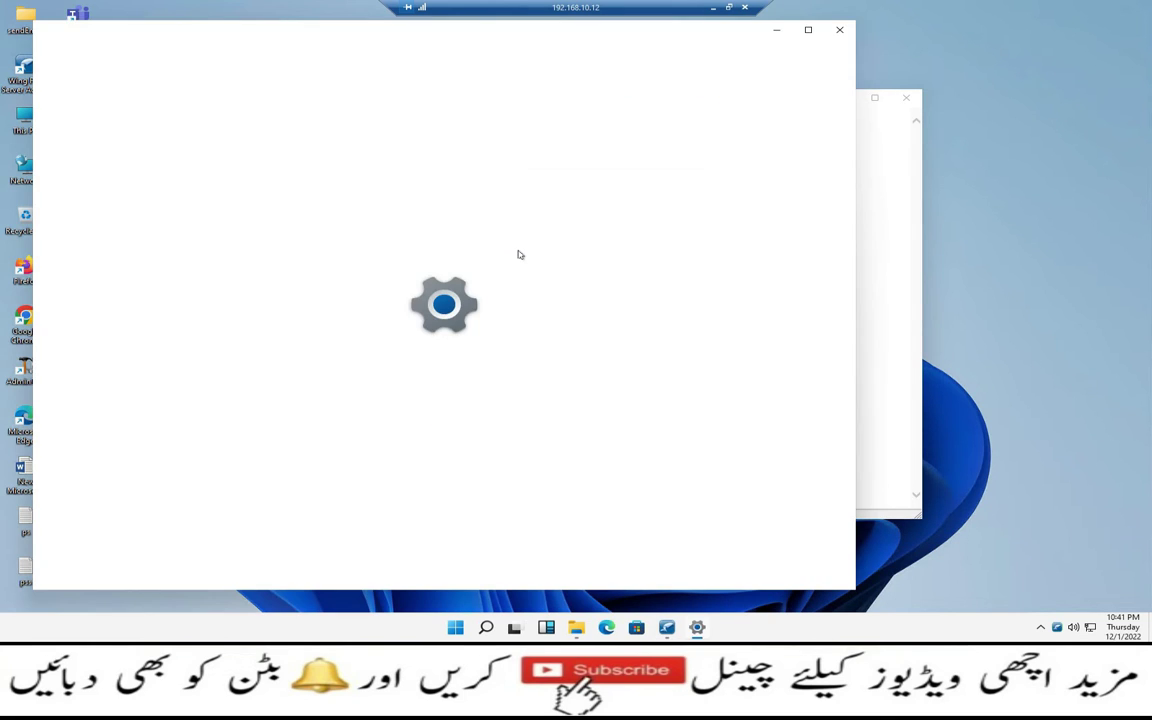
pyautogui.click(836, 34)
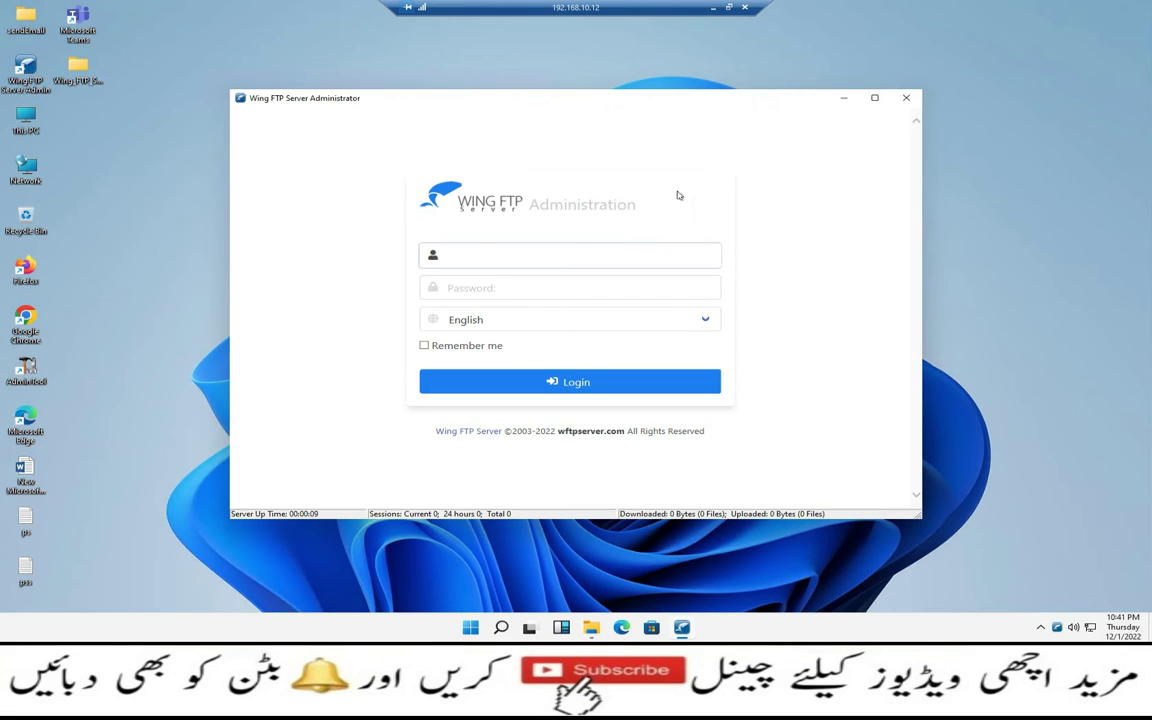
pyautogui.click(605, 253)
pyautogui.press('Tab')
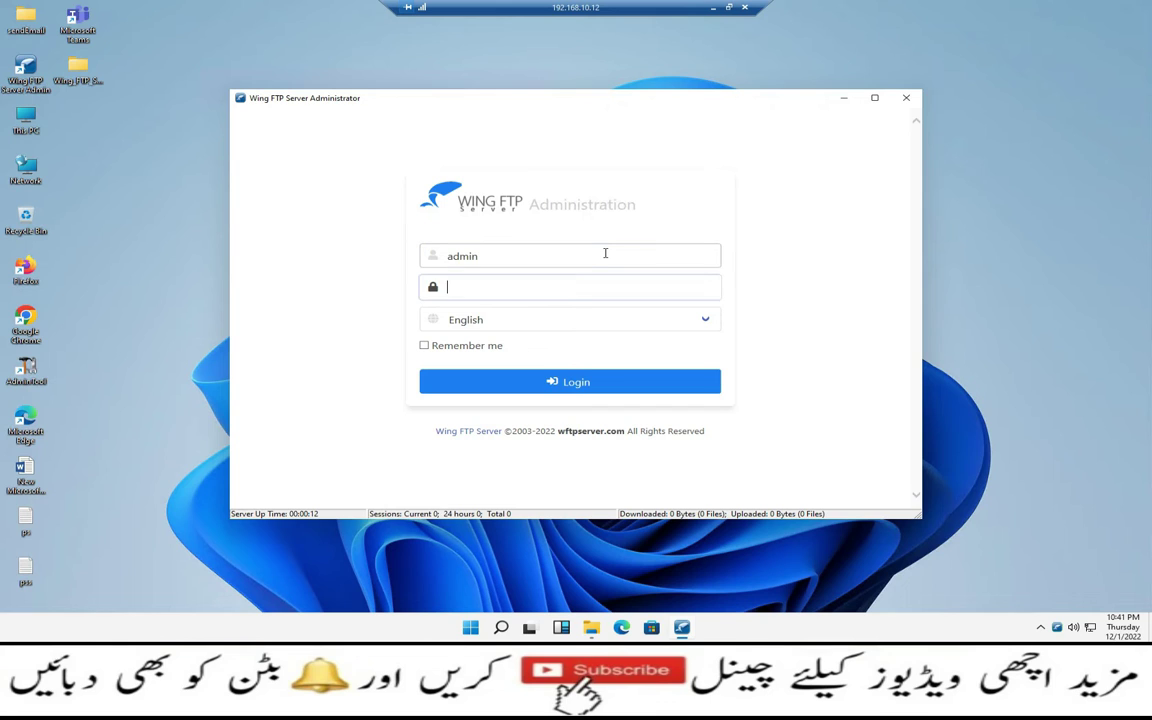
pyautogui.write('•••••••••')
pyautogui.press('Return')
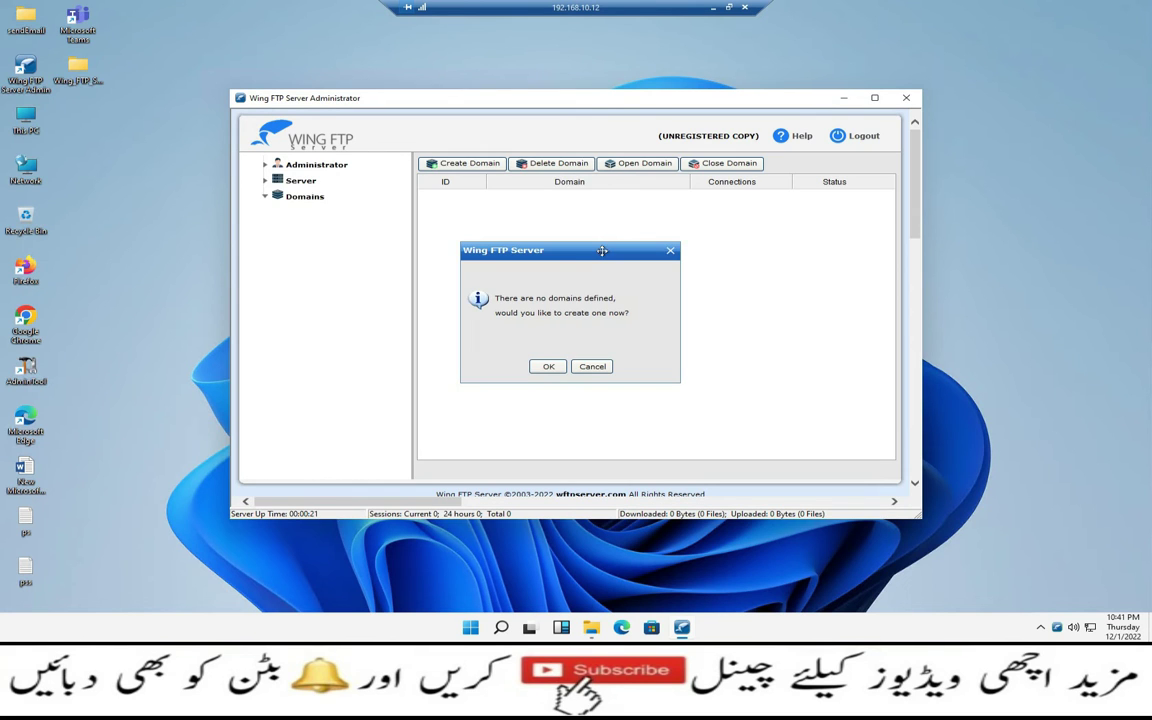
pyautogui.click(593, 367)
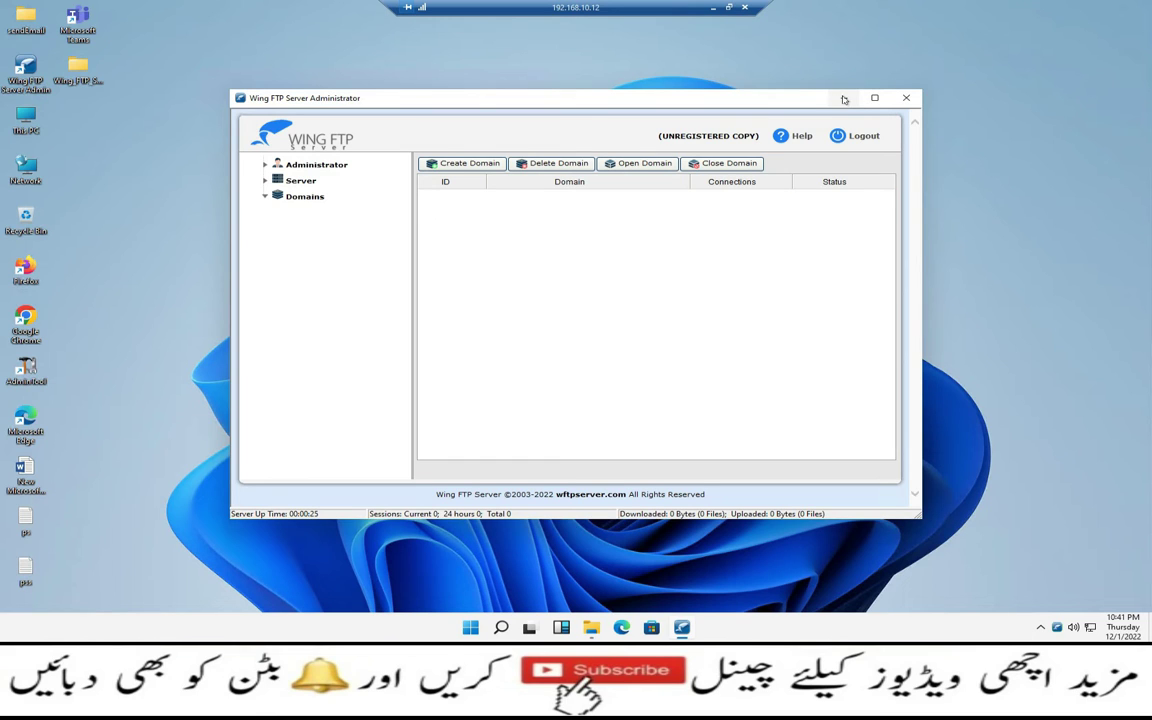
pyautogui.click(866, 137)
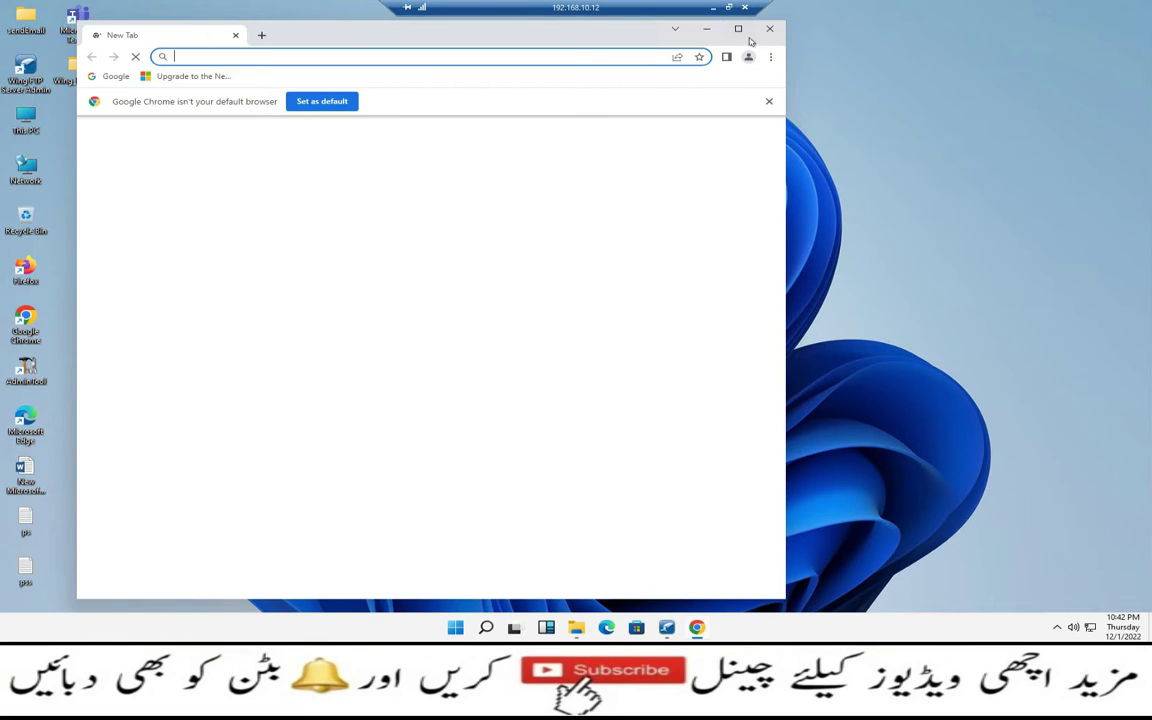
# Load the Wing FTP web administration login at localhost:5466 in a maximized Chrome
pyautogui.click(741, 32)
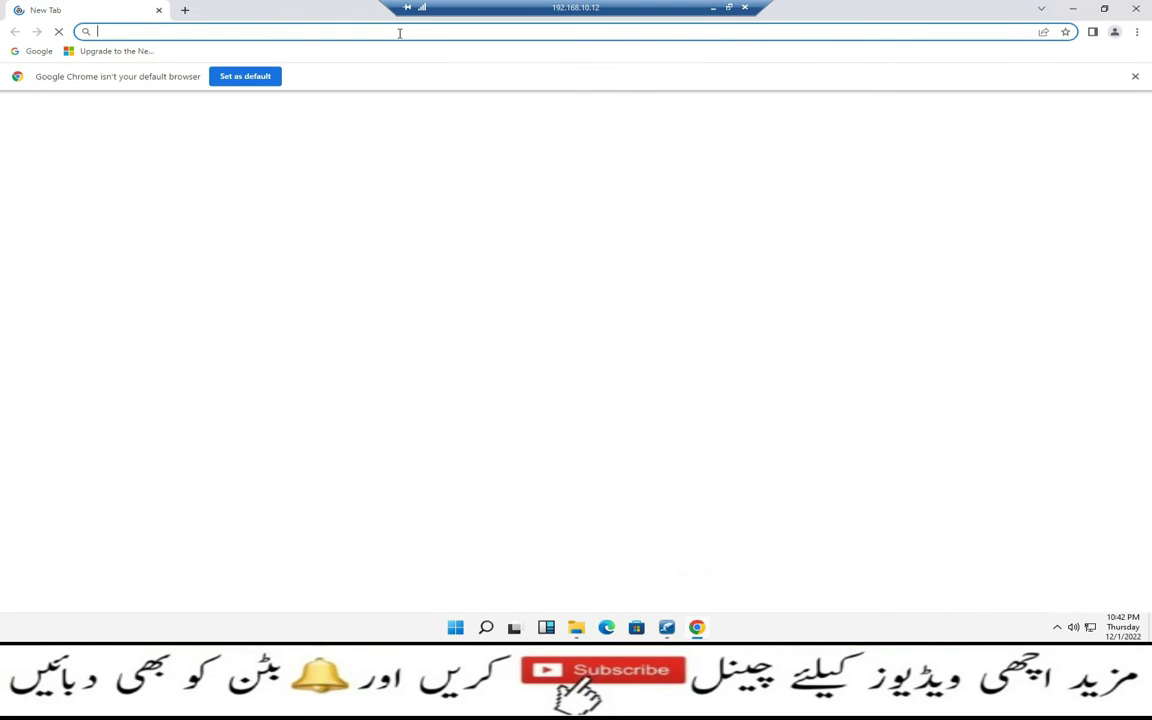
pyautogui.write('localhjost')
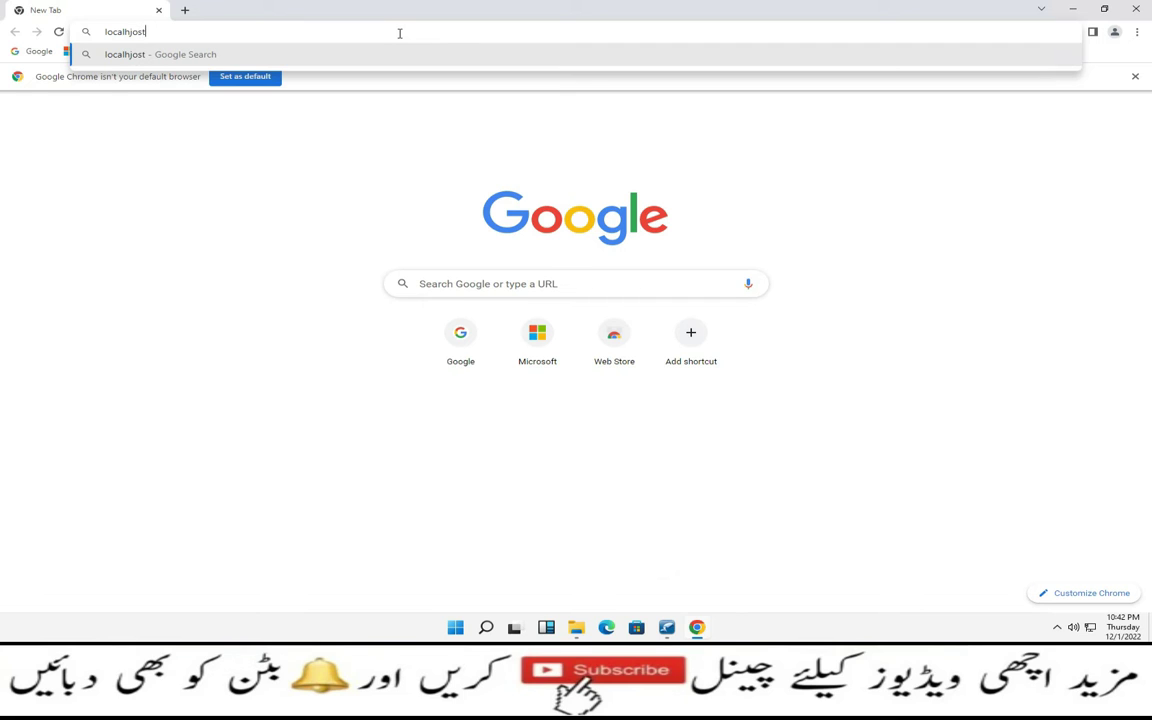
pyautogui.press('BackSpace')
pyautogui.press('BackSpace')
pyautogui.press('BackSpace')
pyautogui.press('BackSpace')
pyautogui.press('BackSpace')
pyautogui.write('host:5466')
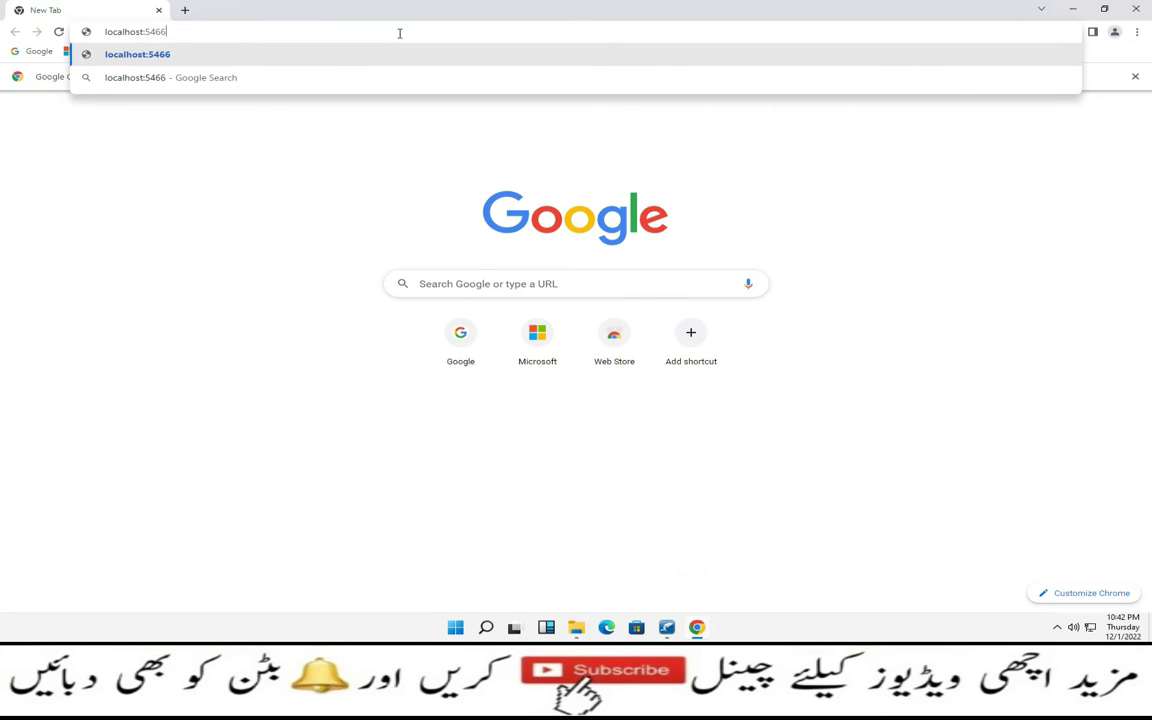
pyautogui.press('Return')
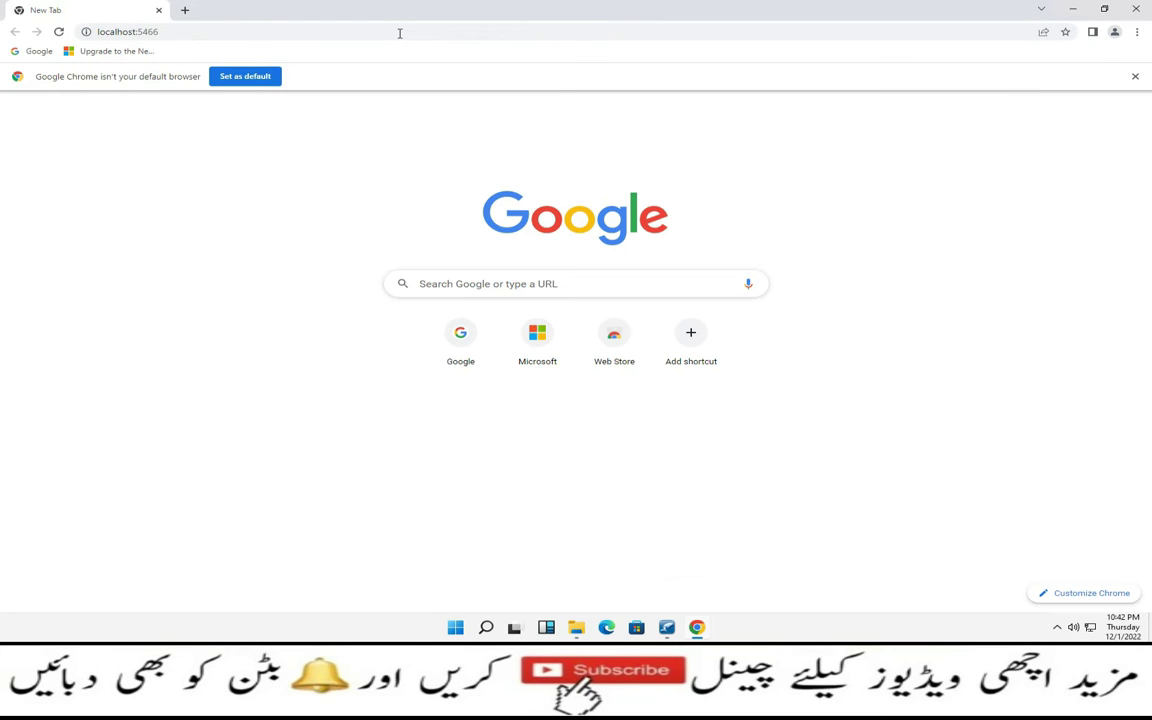
pyautogui.click(249, 32)
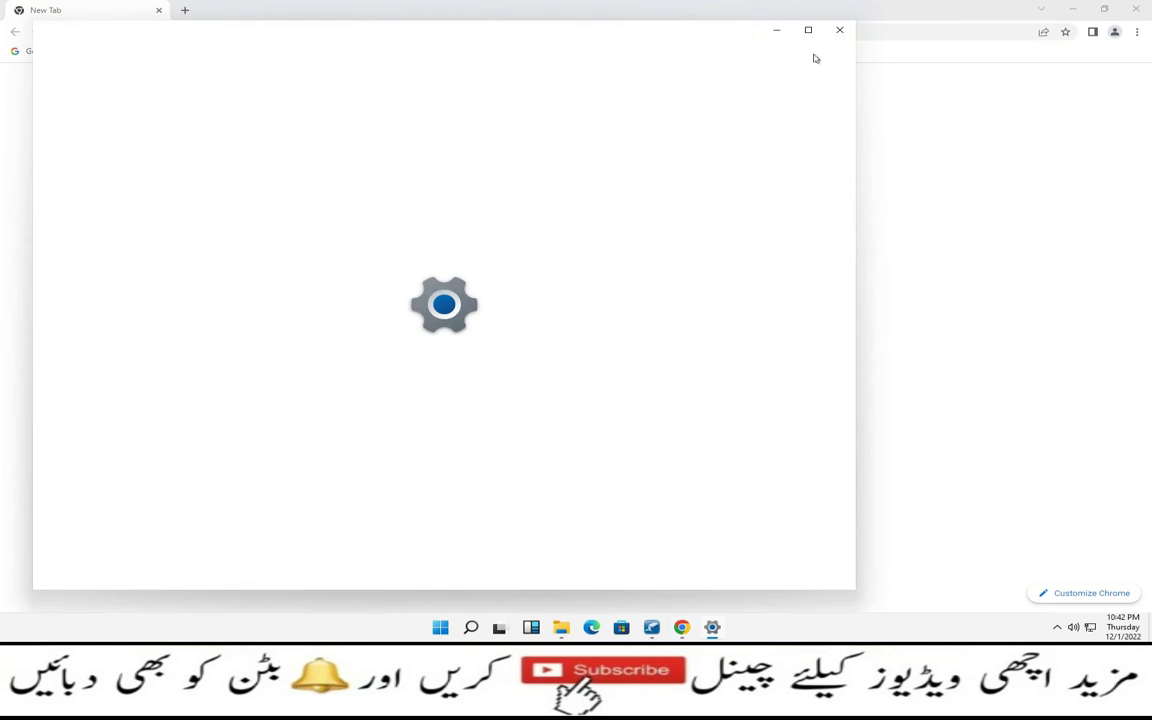
pyautogui.click(839, 30)
pyautogui.press('Return')
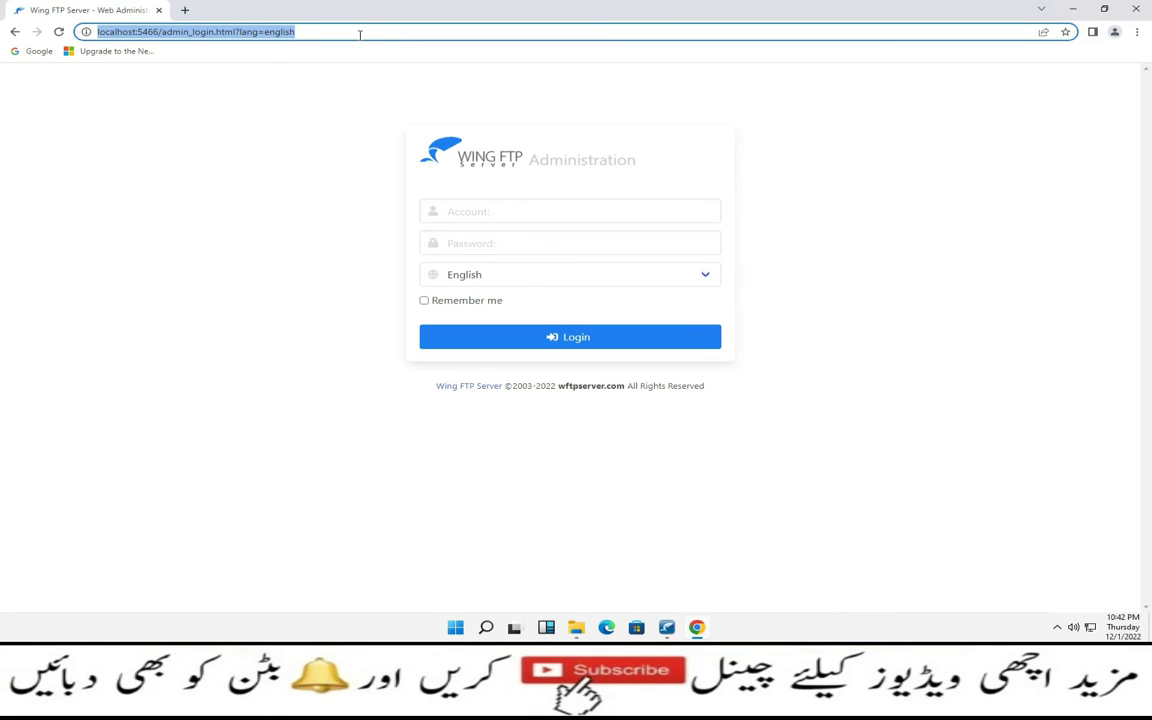
# Log in as admin, save the password in the browser, and agree to create a domain
pyautogui.click(574, 213)
pyautogui.write('admin')
pyautogui.press('Tab')
pyautogui.write('*********')
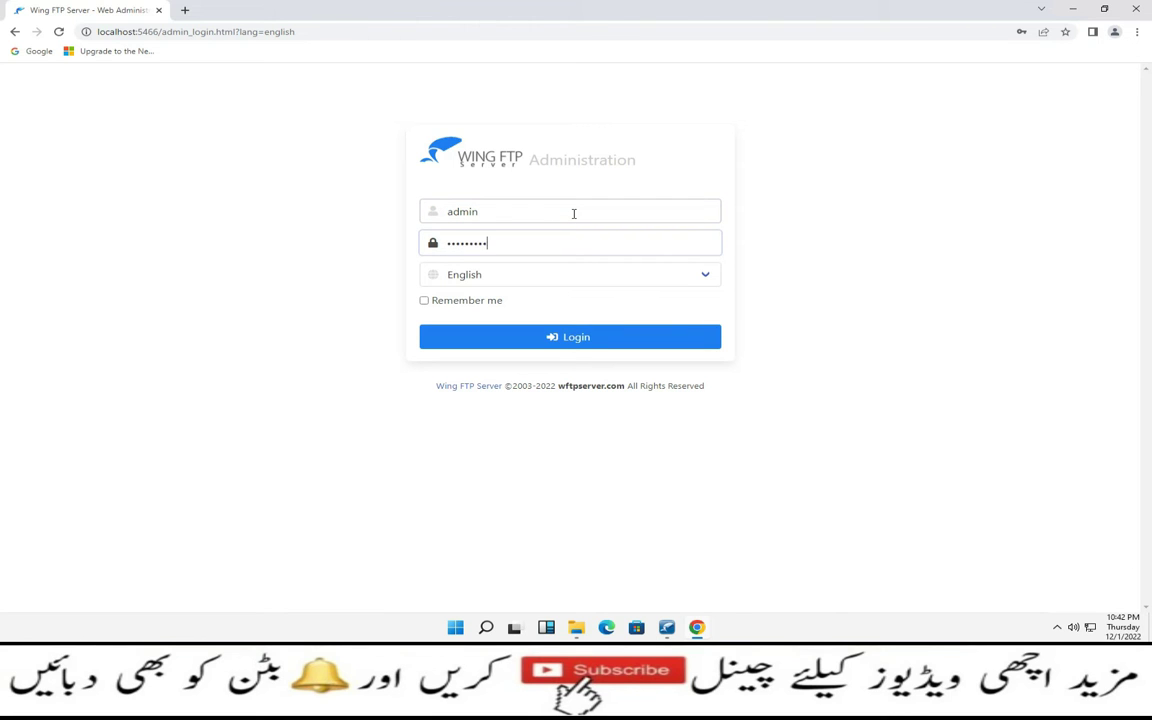
pyautogui.press('Return')
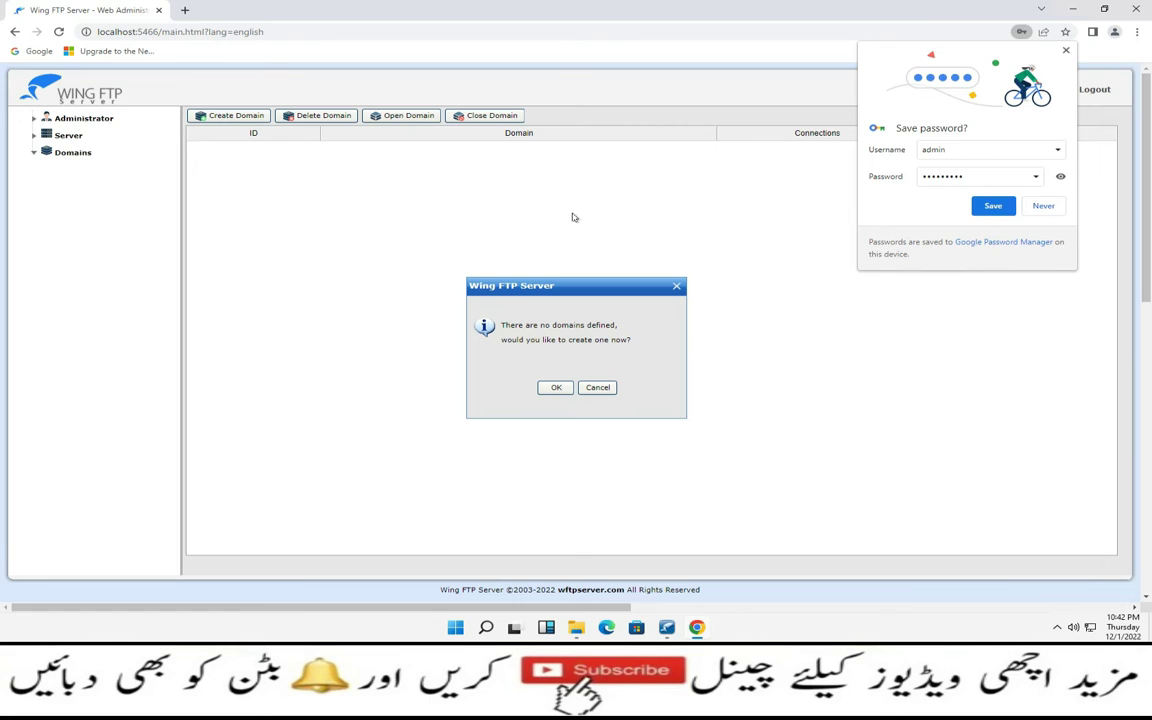
pyautogui.click(993, 206)
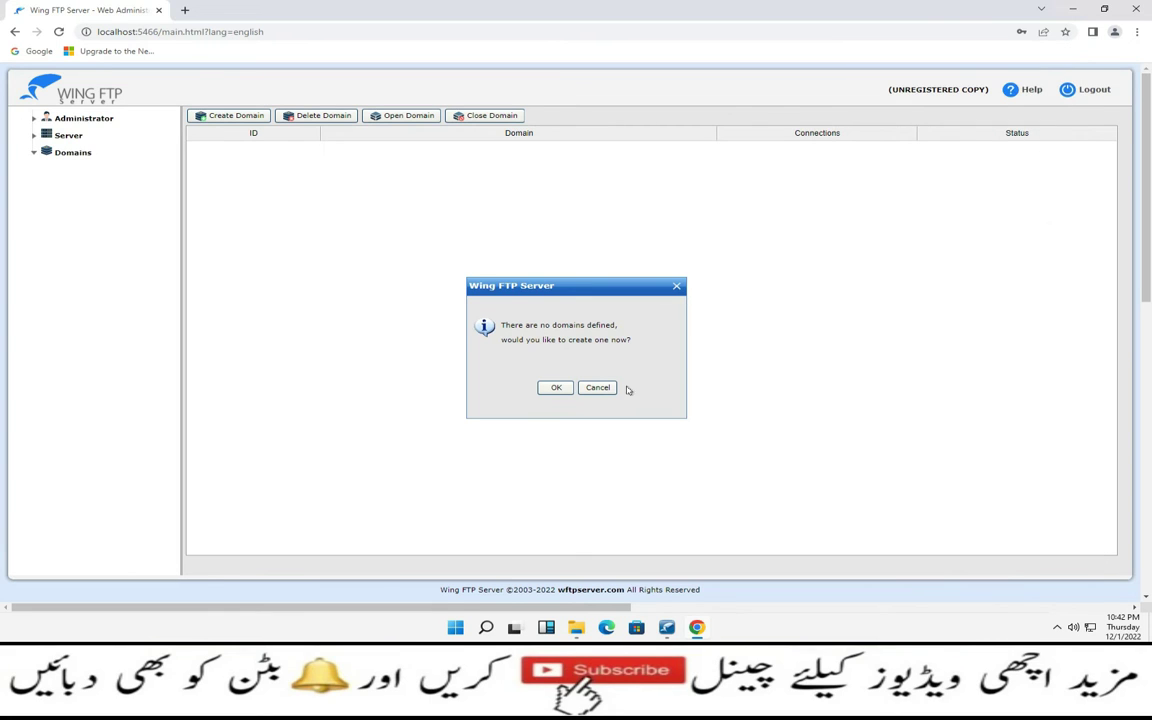
pyautogui.click(557, 389)
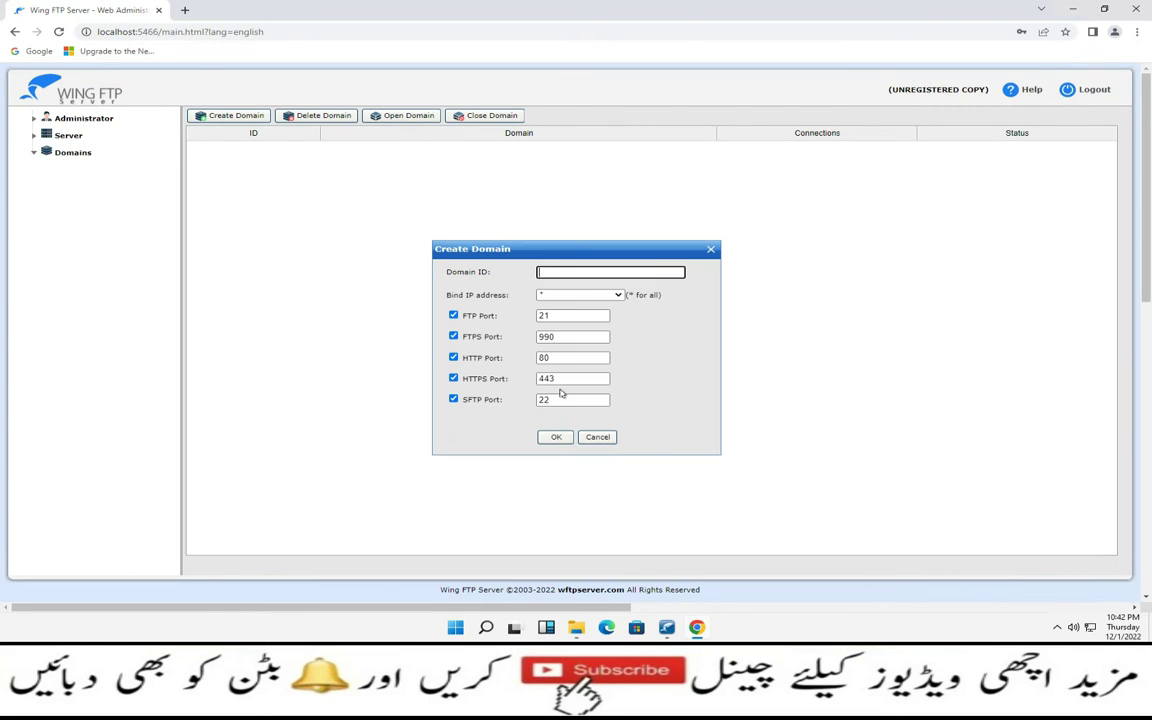
# Create domain 'Domain-1' bound to all IP addresses (*) with FTP port 2123
pyautogui.click(597, 438)
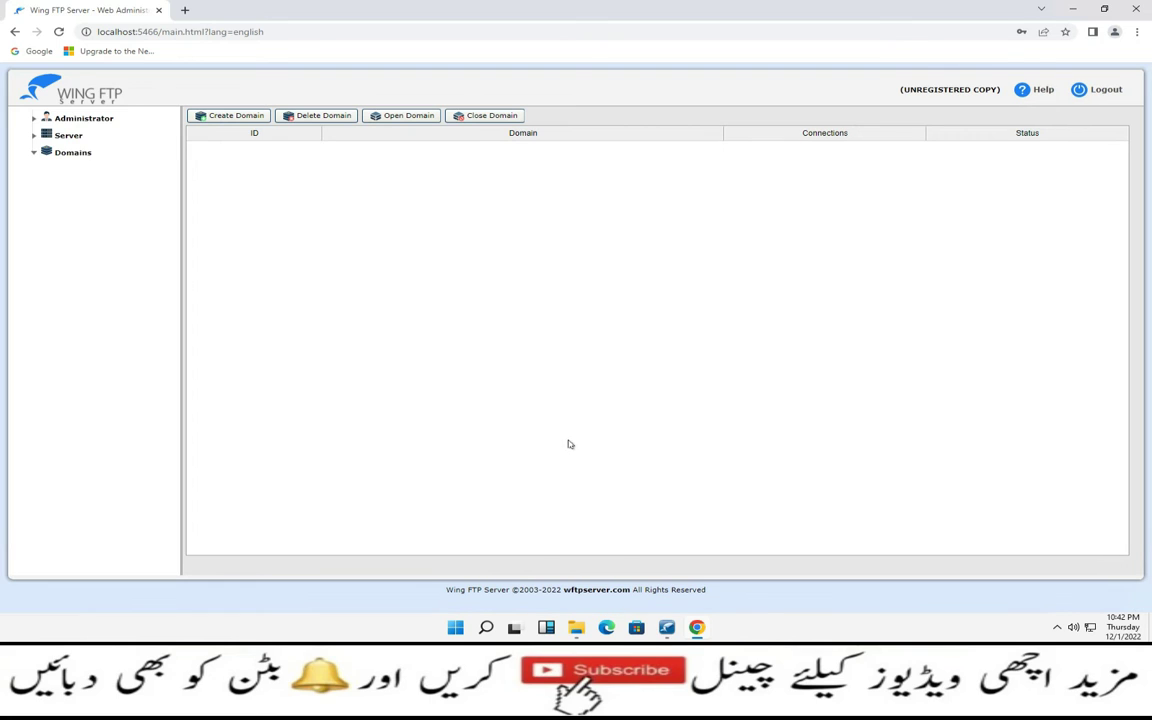
pyautogui.click(234, 122)
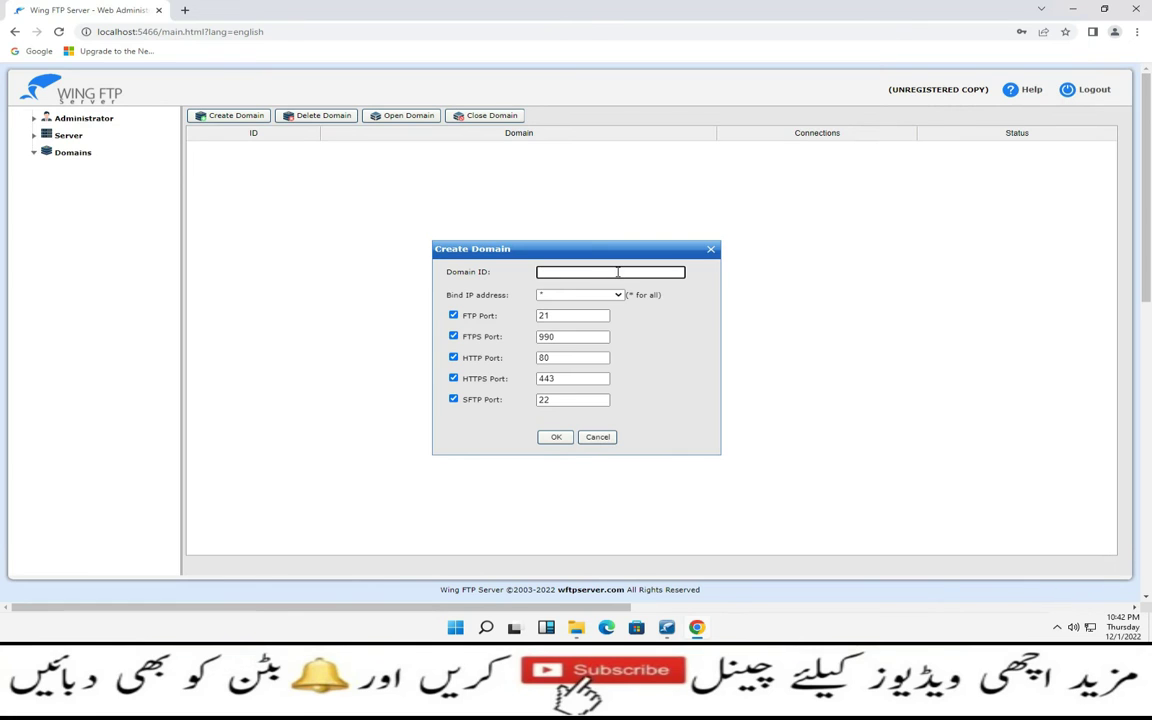
pyautogui.write('Domian')
pyautogui.write('1')
pyautogui.press('BackSpace')
pyautogui.press('BackSpace')
pyautogui.write('ain')
pyautogui.click(619, 296)
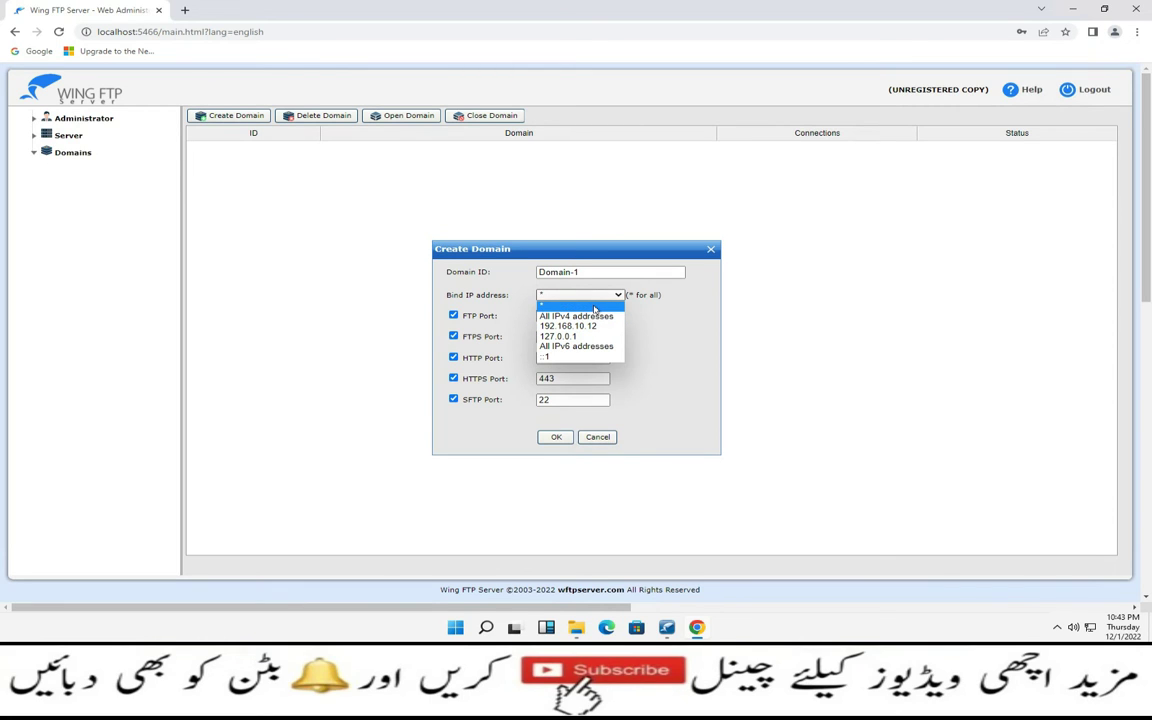
pyautogui.click(595, 307)
pyautogui.click(570, 315)
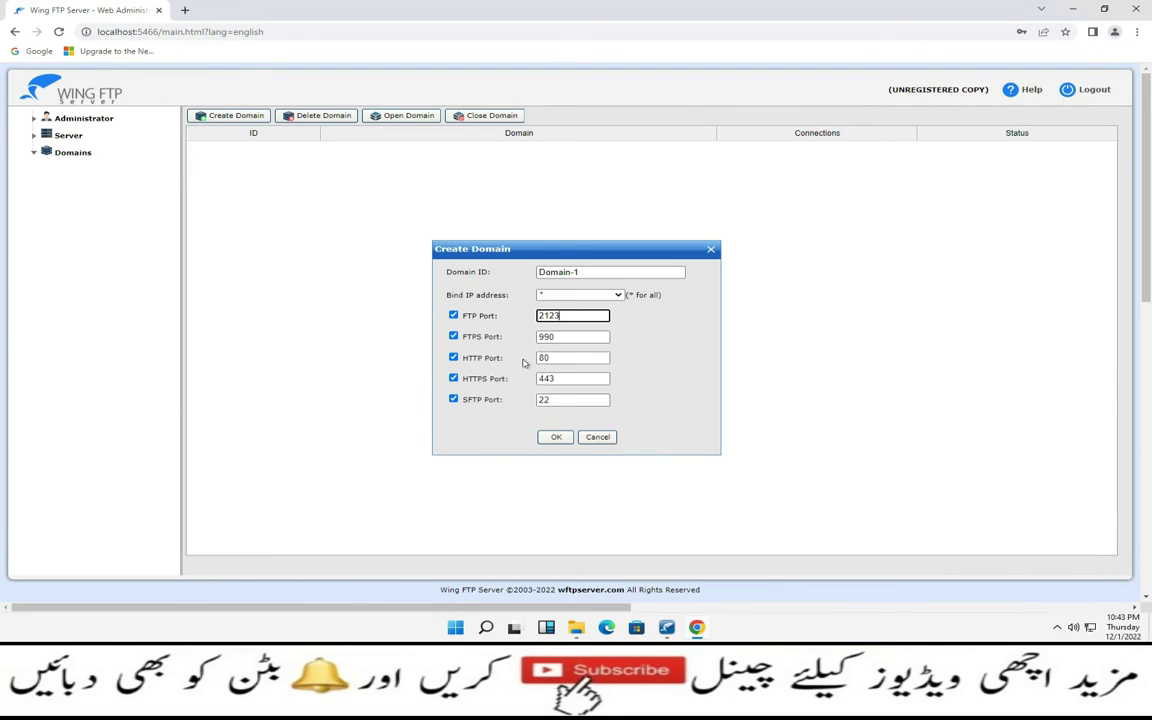
pyautogui.click(553, 440)
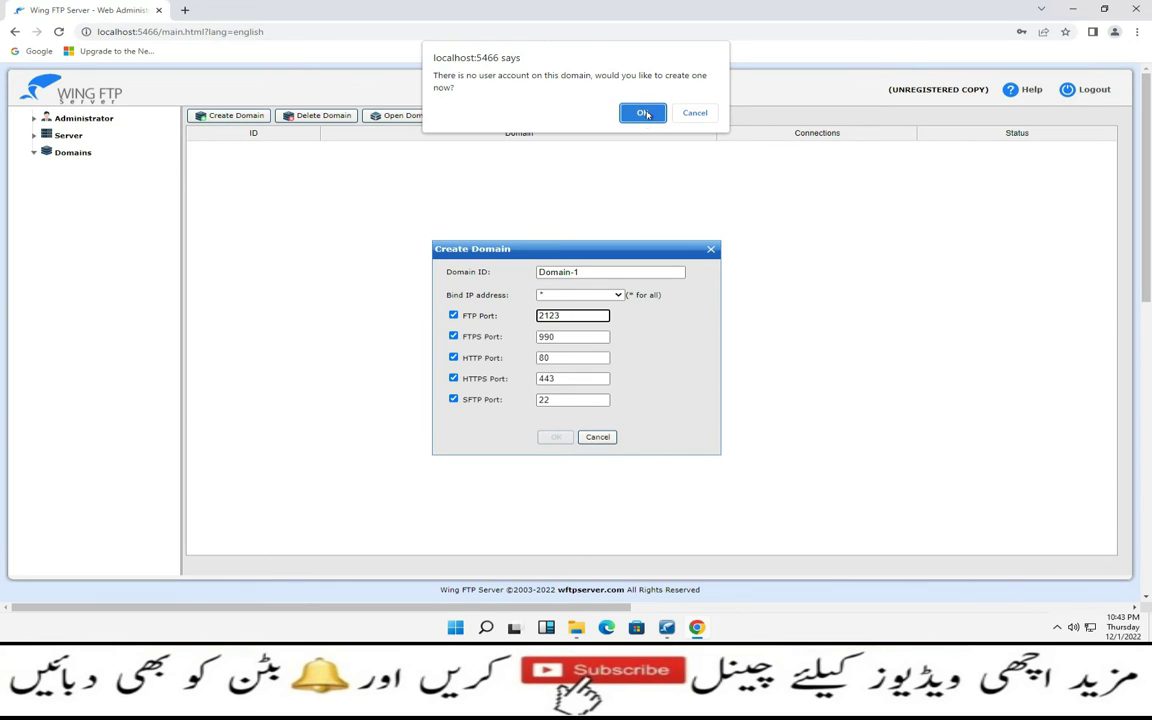
# Start adding user1 to Domain-1 with a custom password and browse for its home directory
pyautogui.click(642, 113)
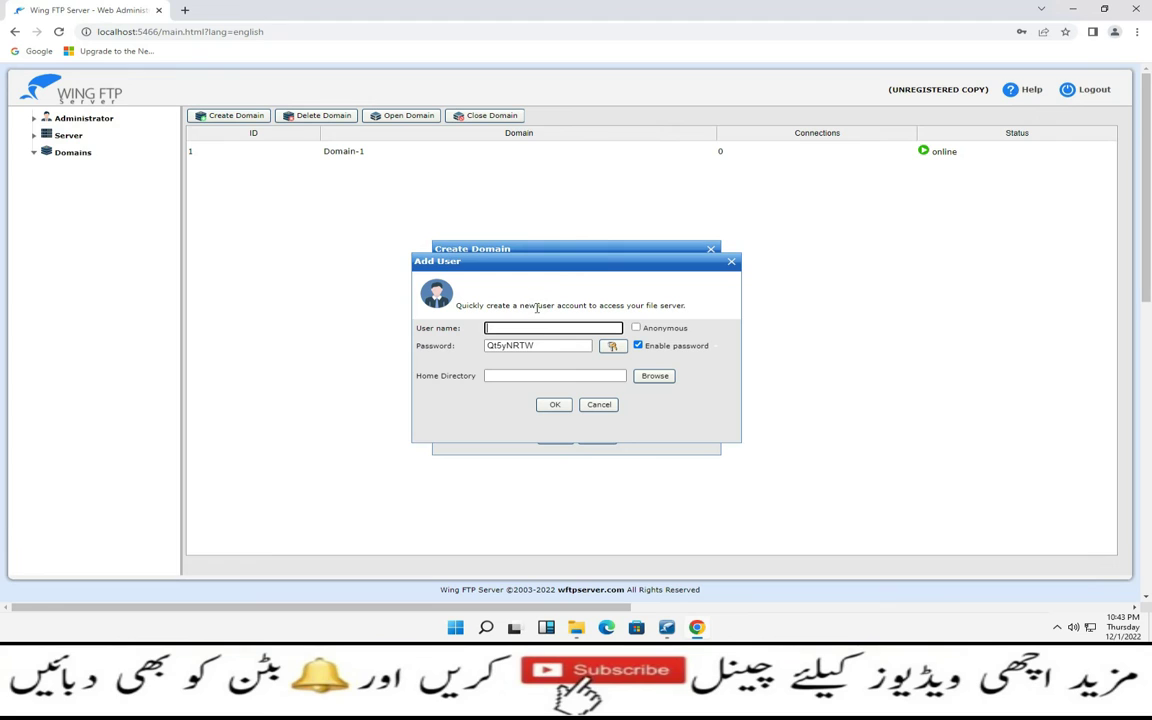
pyautogui.write('user1')
pyautogui.moveTo(549, 345); pyautogui.dragTo(477, 354)
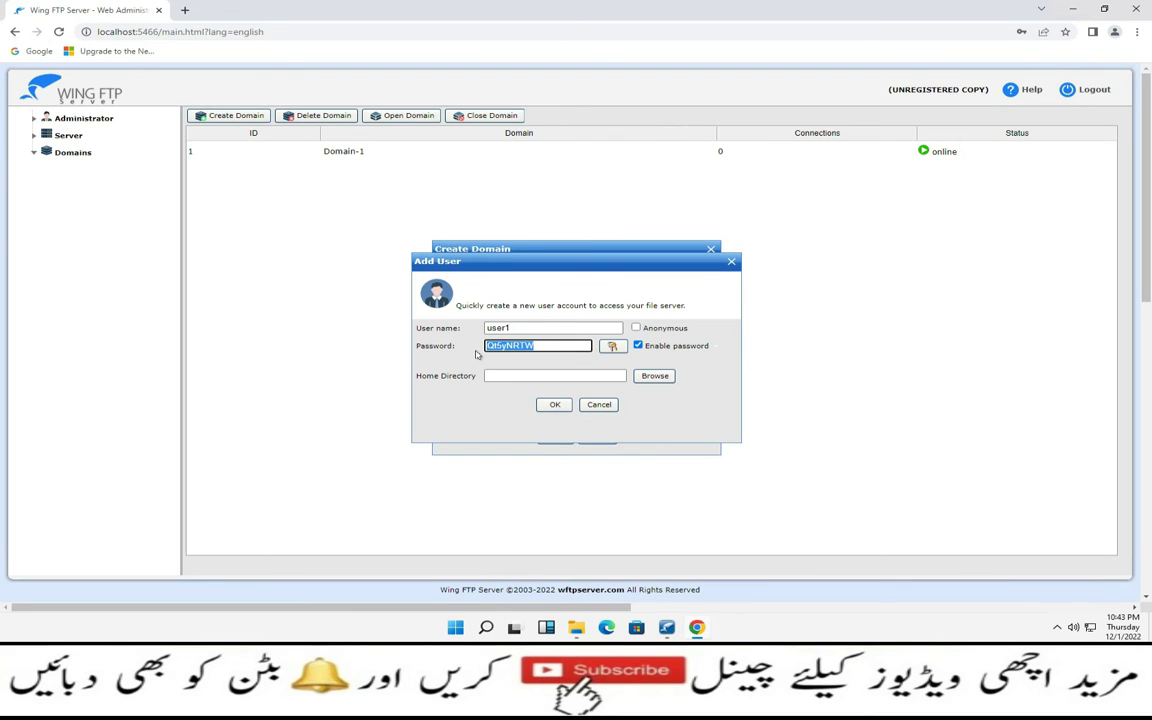
pyautogui.write('12345')
pyautogui.click(668, 379)
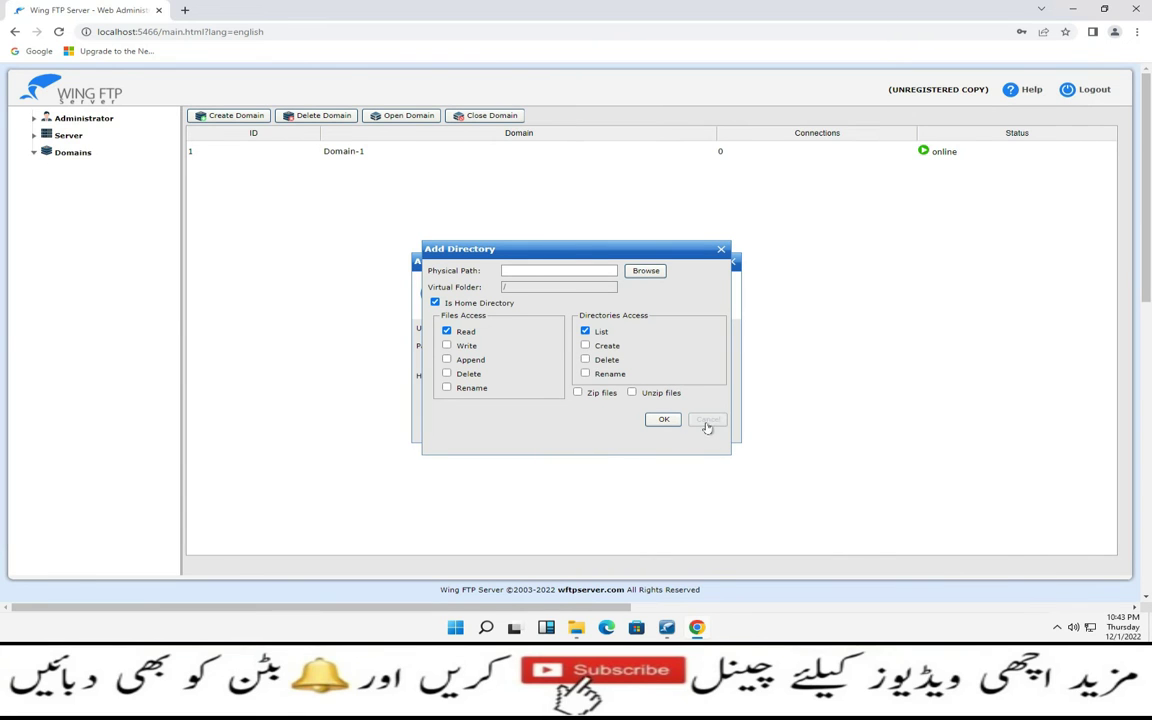
pyautogui.click(1072, 9)
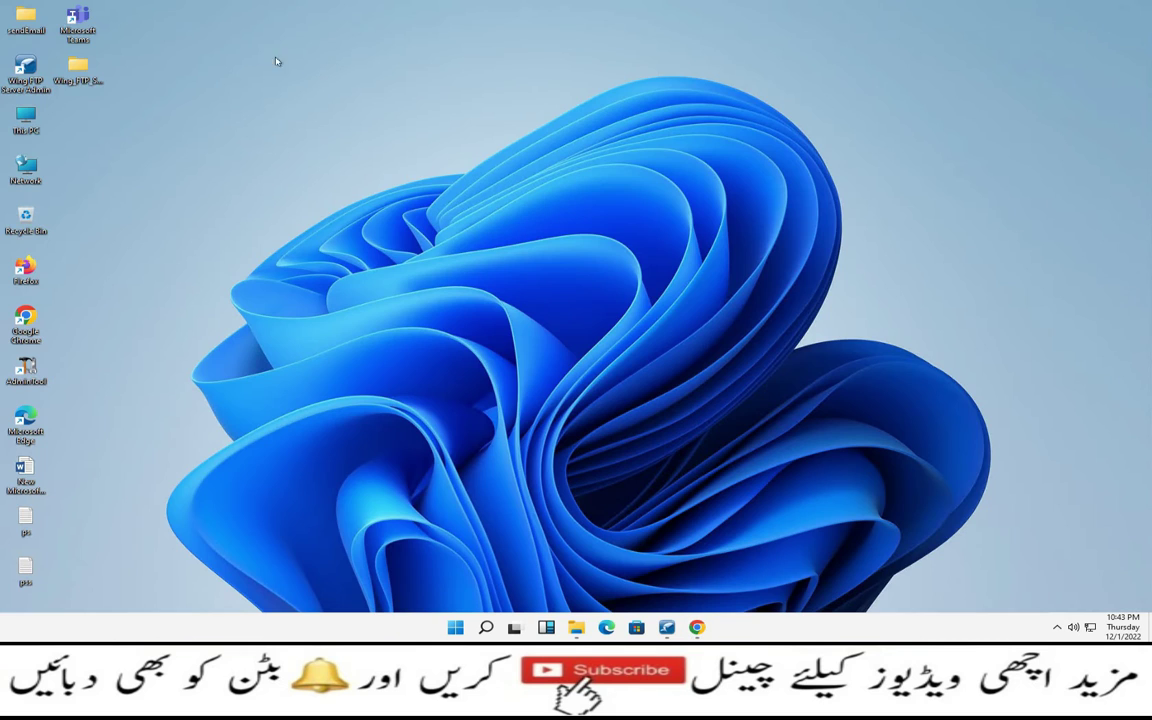
# Create a new folder named 'FTP Dir' and open it
pyautogui.doubleClick(47, 120)
pyautogui.rightClick(272, 117)
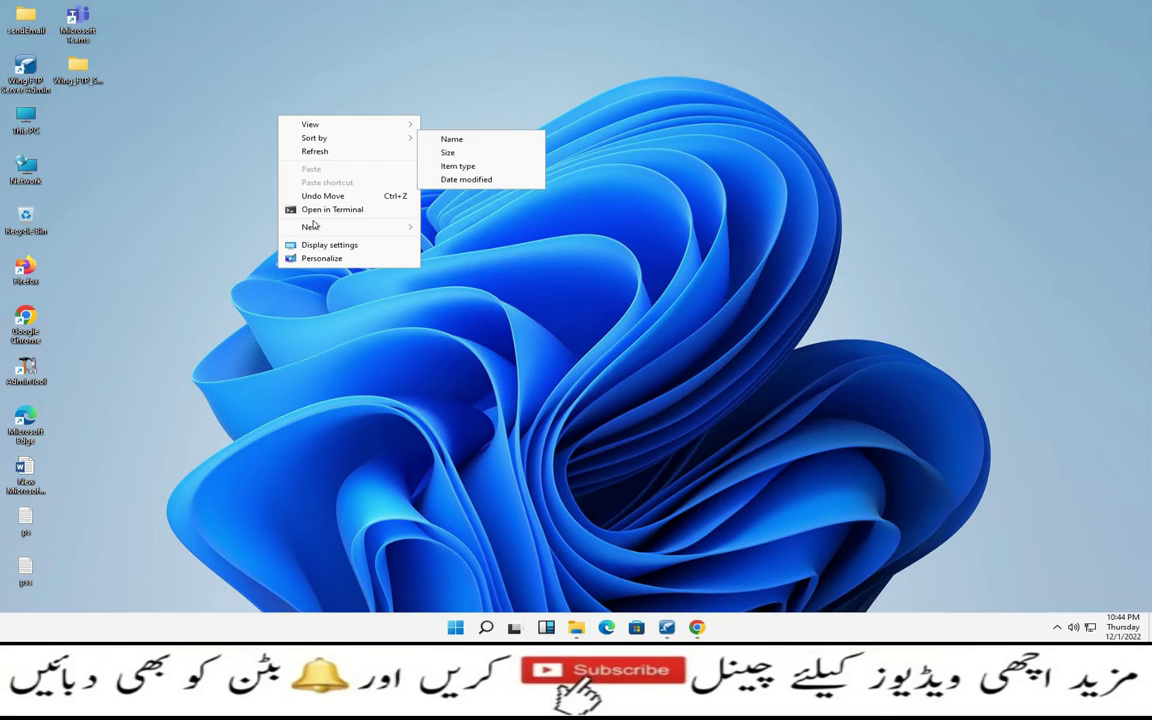
pyautogui.moveTo(313, 227)
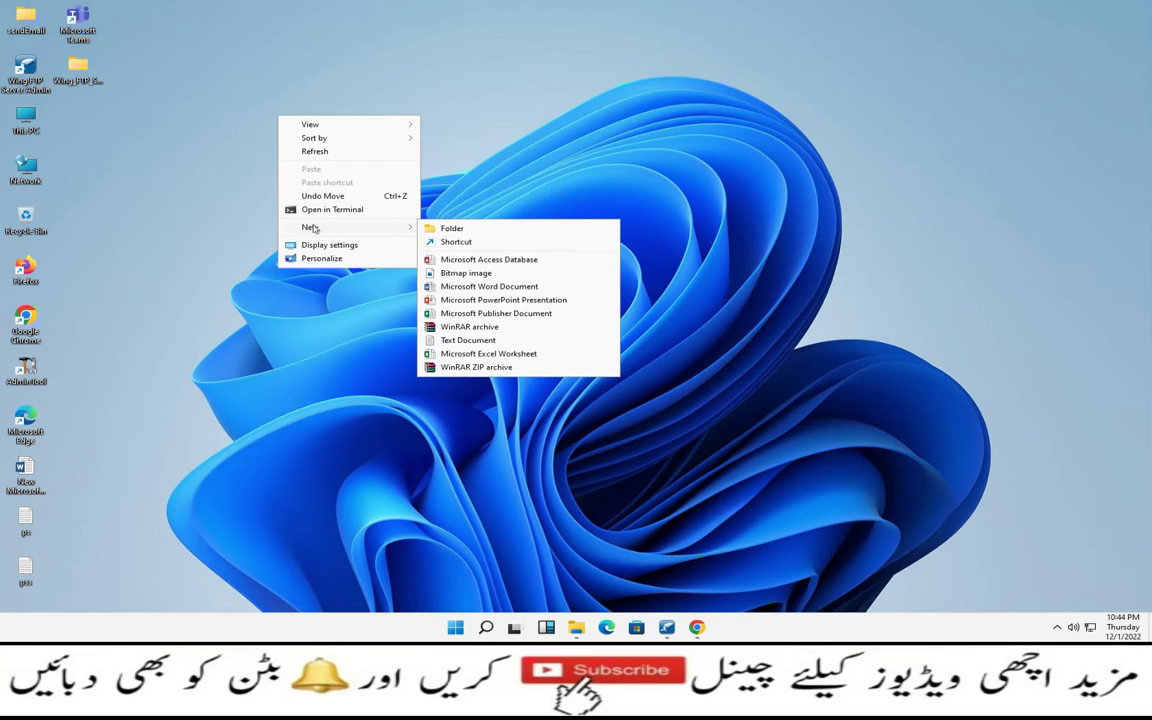
pyautogui.click(440, 228)
pyautogui.write('FTP Dir')
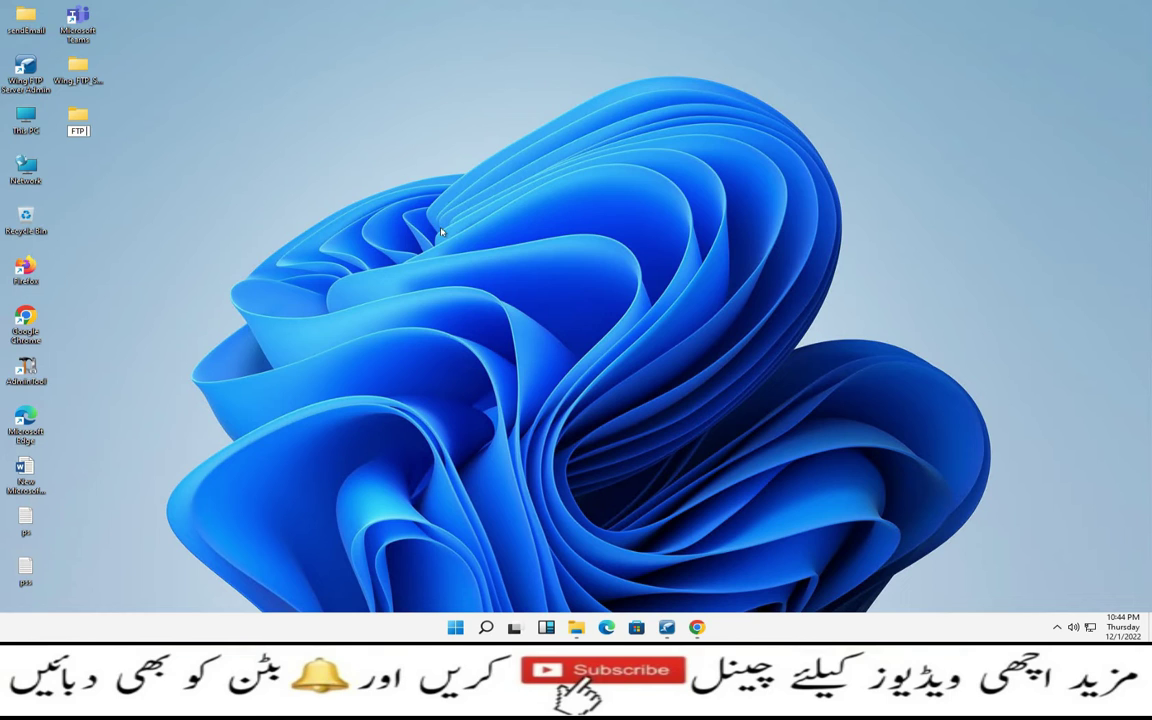
pyautogui.press('Return')
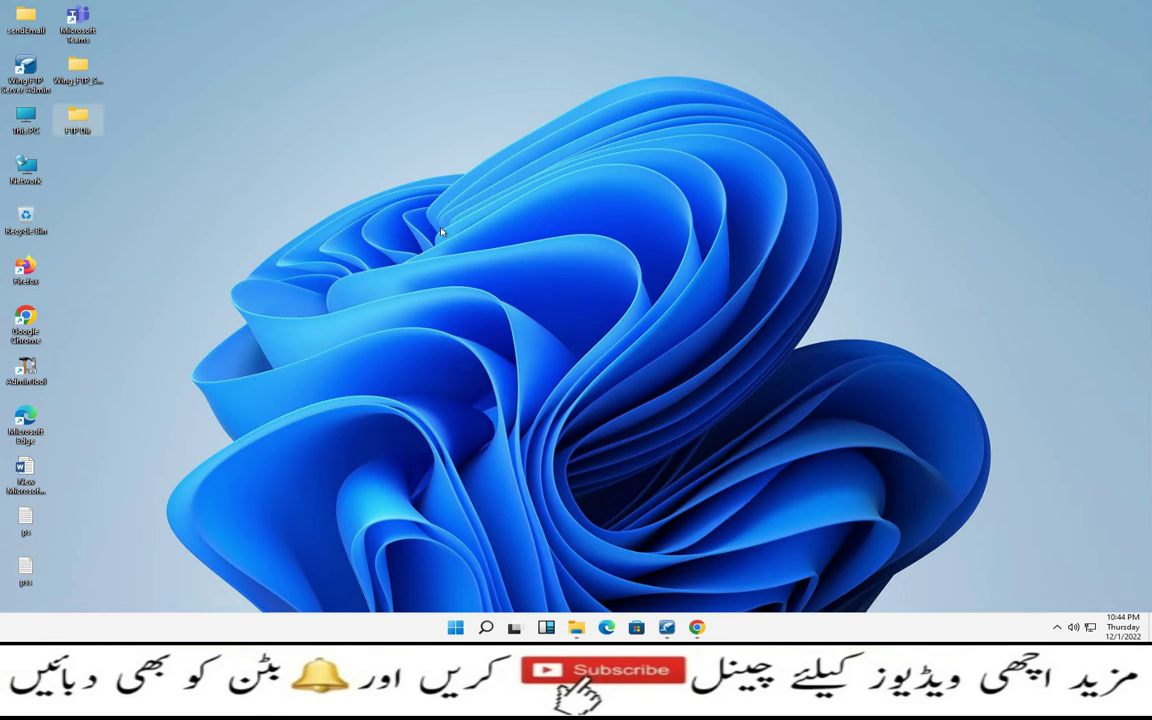
pyautogui.press('Return')
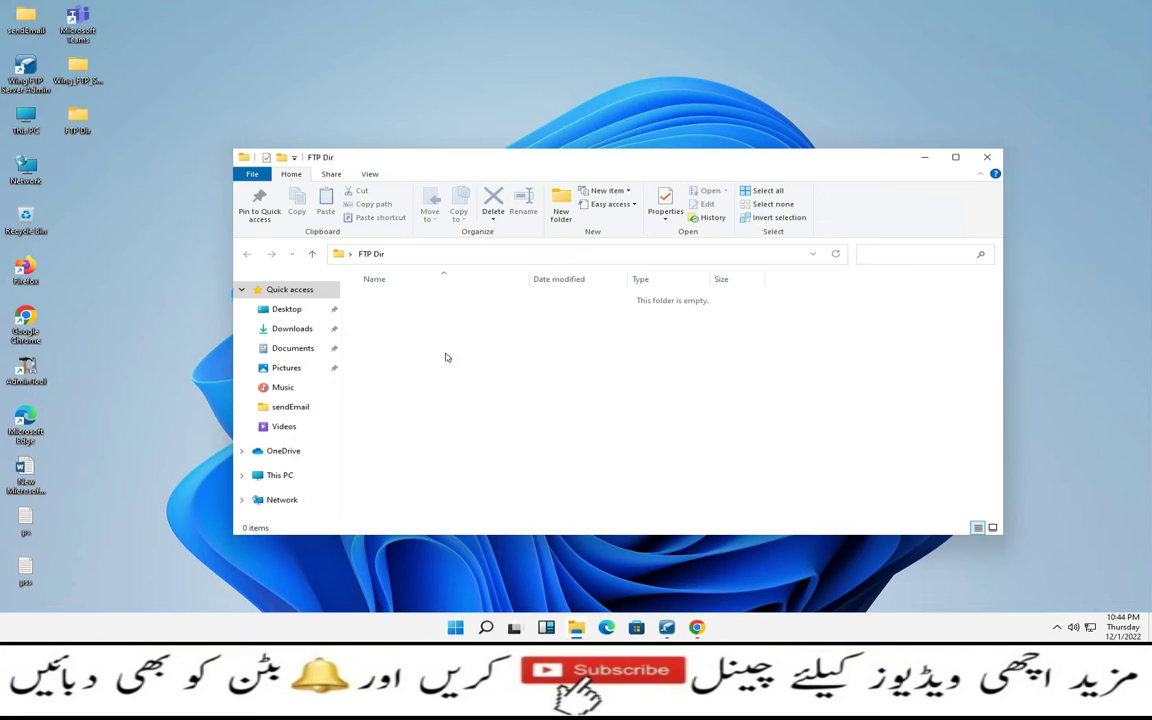
# Inside FTP Dir, create folders 'User-1' and 'User-2', then close the window
pyautogui.rightClick(446, 353)
pyautogui.moveTo(537, 517)
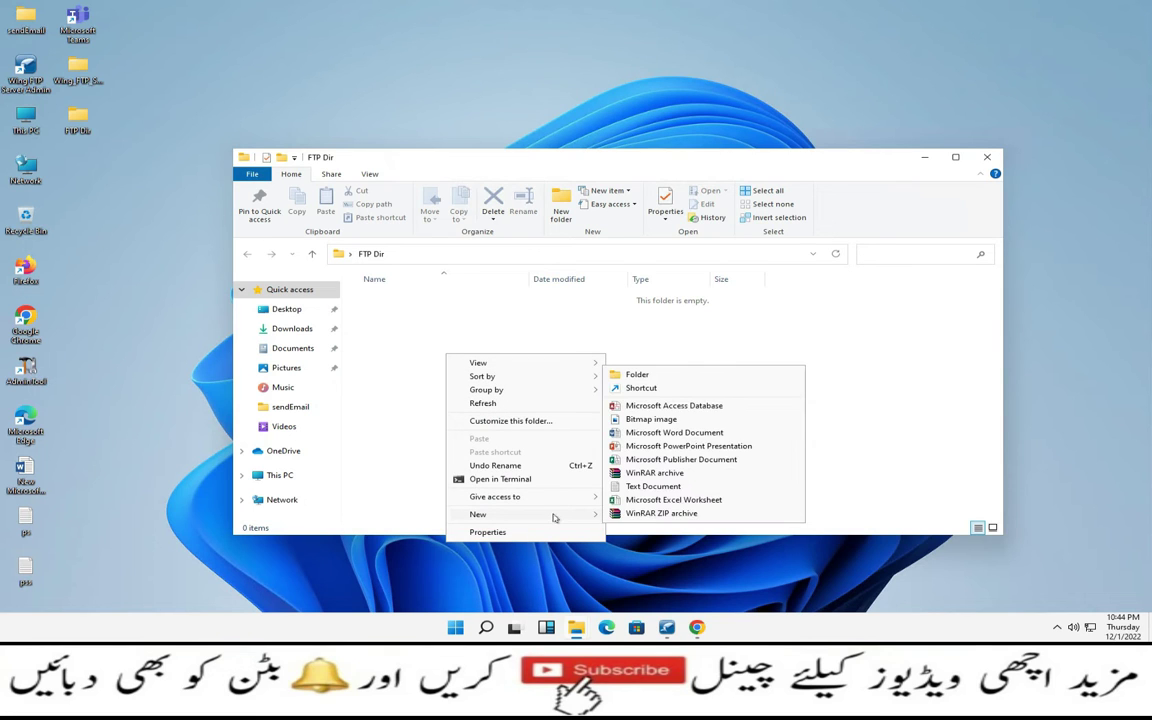
pyautogui.click(659, 374)
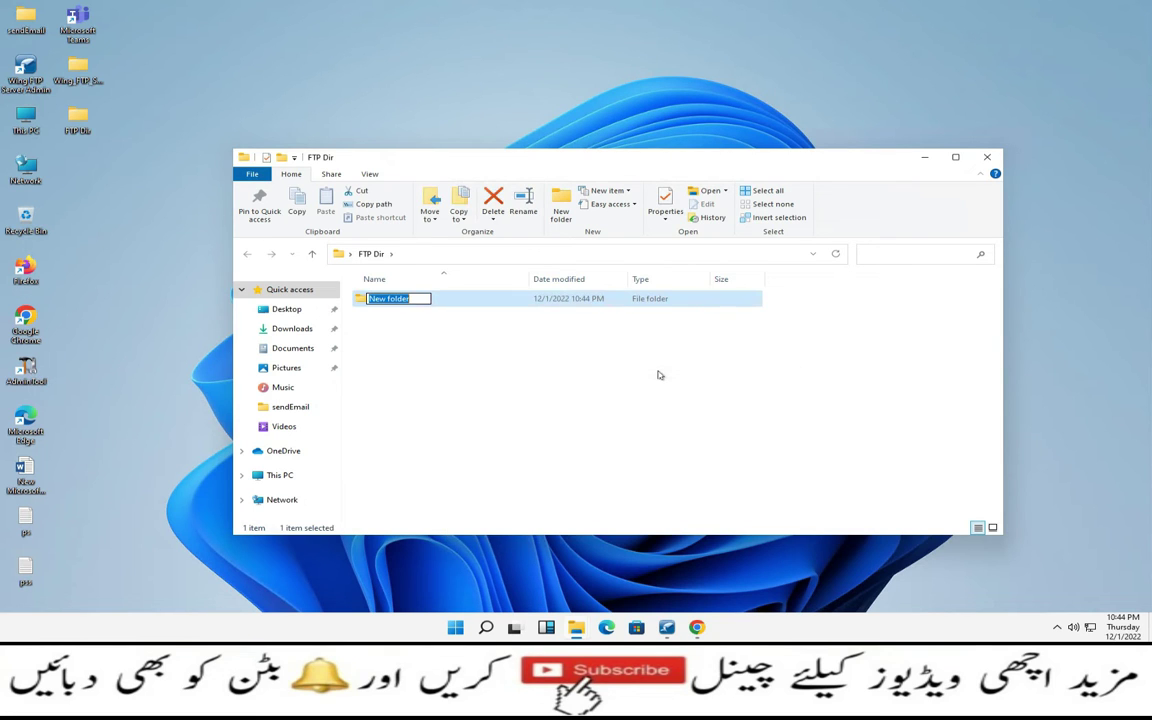
pyautogui.write('User-1')
pyautogui.press('Return')
pyautogui.rightClick(445, 452)
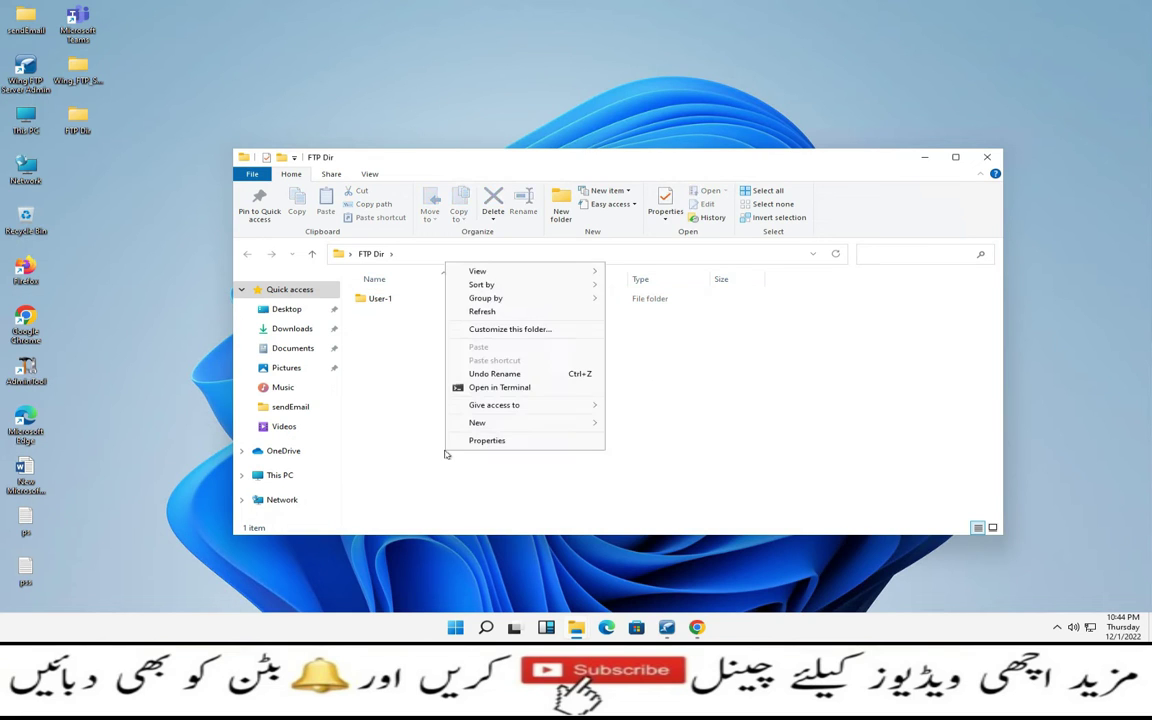
pyautogui.moveTo(545, 422)
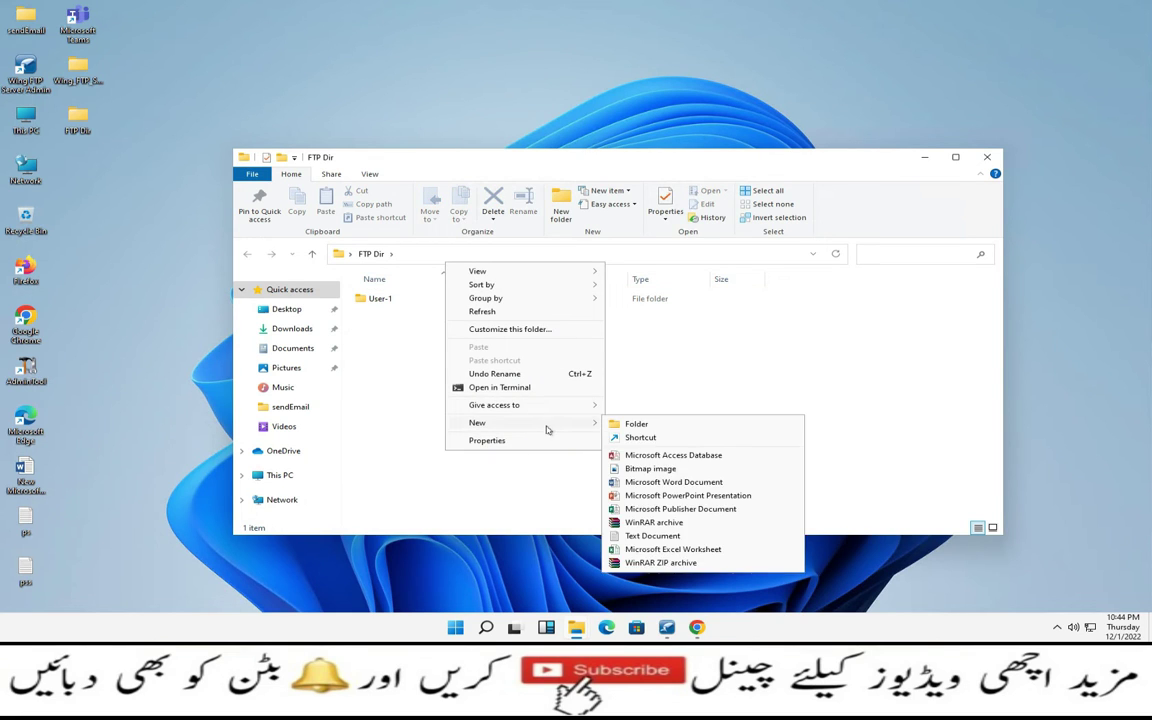
pyautogui.click(625, 424)
pyautogui.write('User-1')
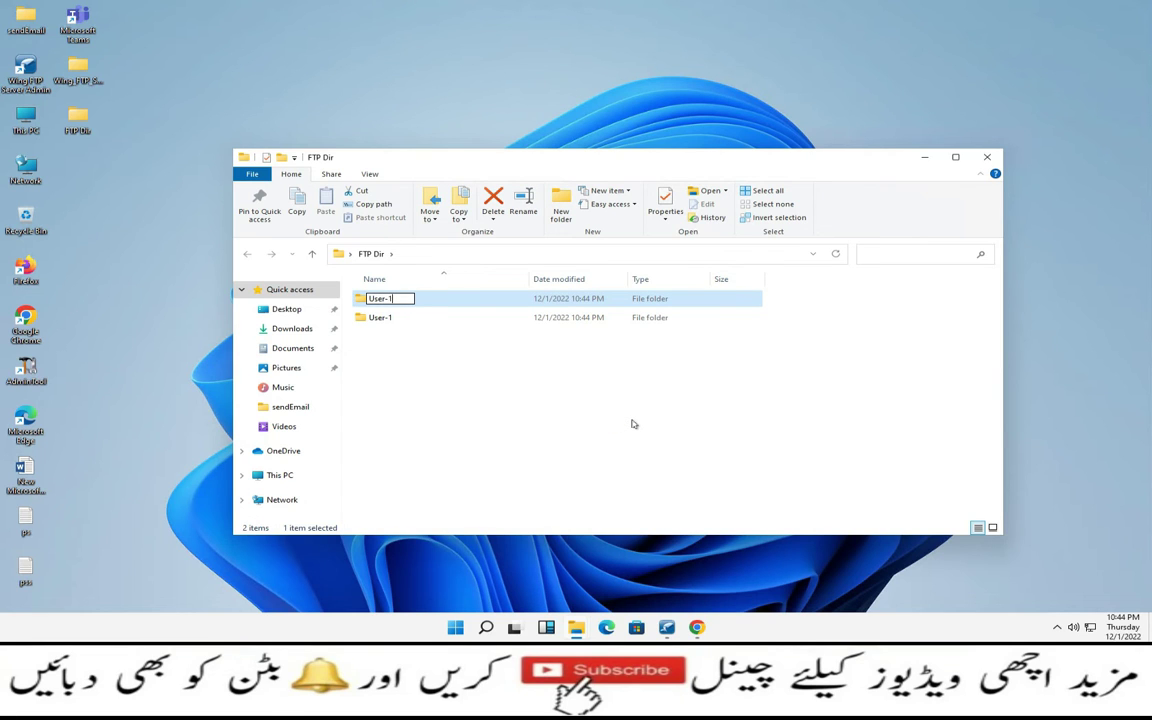
pyautogui.press('BackSpace')
pyautogui.write('2')
pyautogui.press('Return')
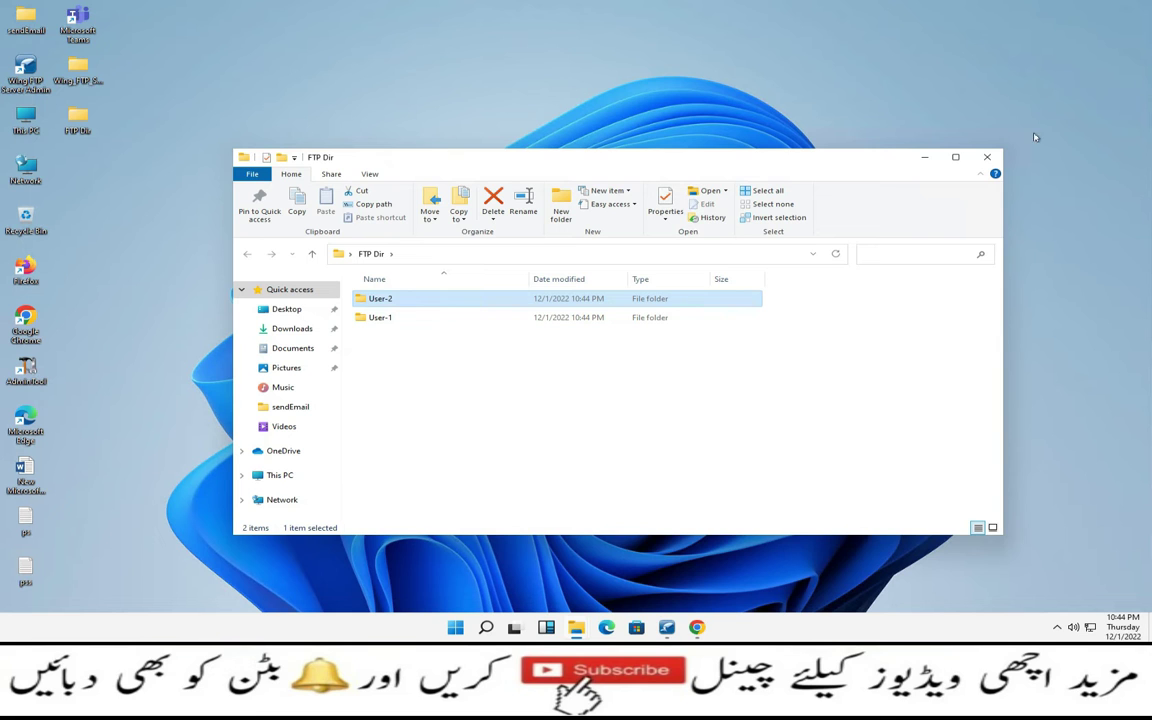
pyautogui.click(986, 158)
# Set user1's directory path to C:/Users/Administrator/Desktop/FTP Dir/User-1
pyautogui.moveTo(700, 632)
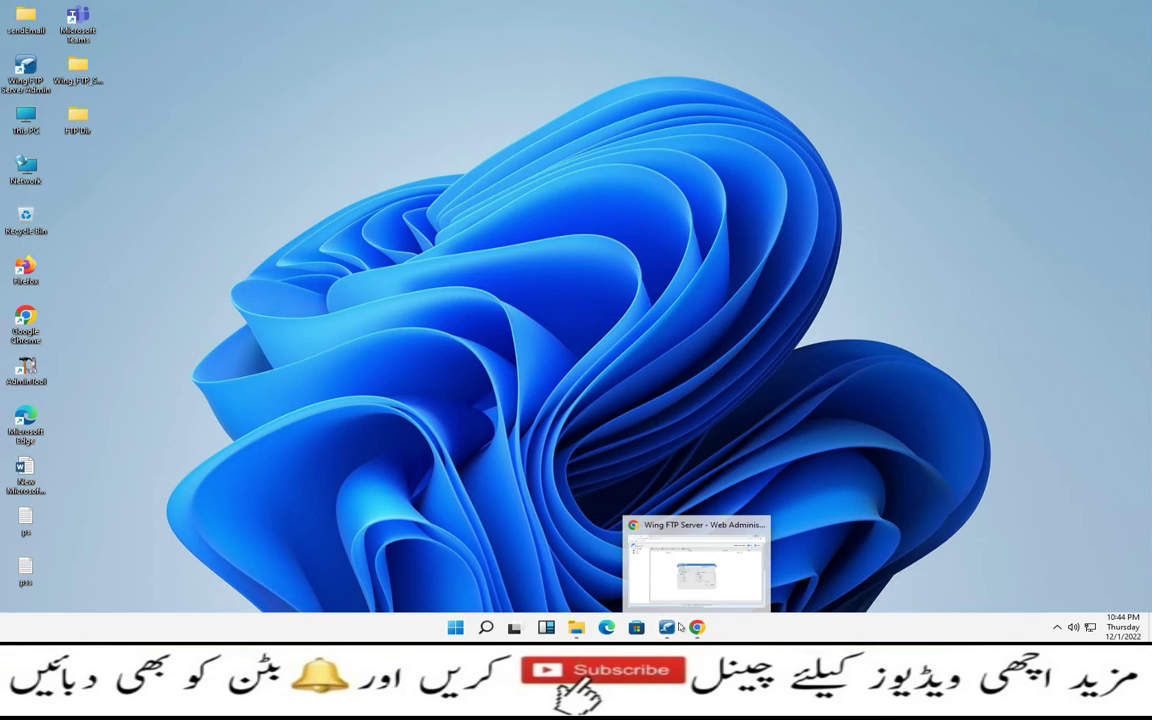
pyautogui.click(624, 566)
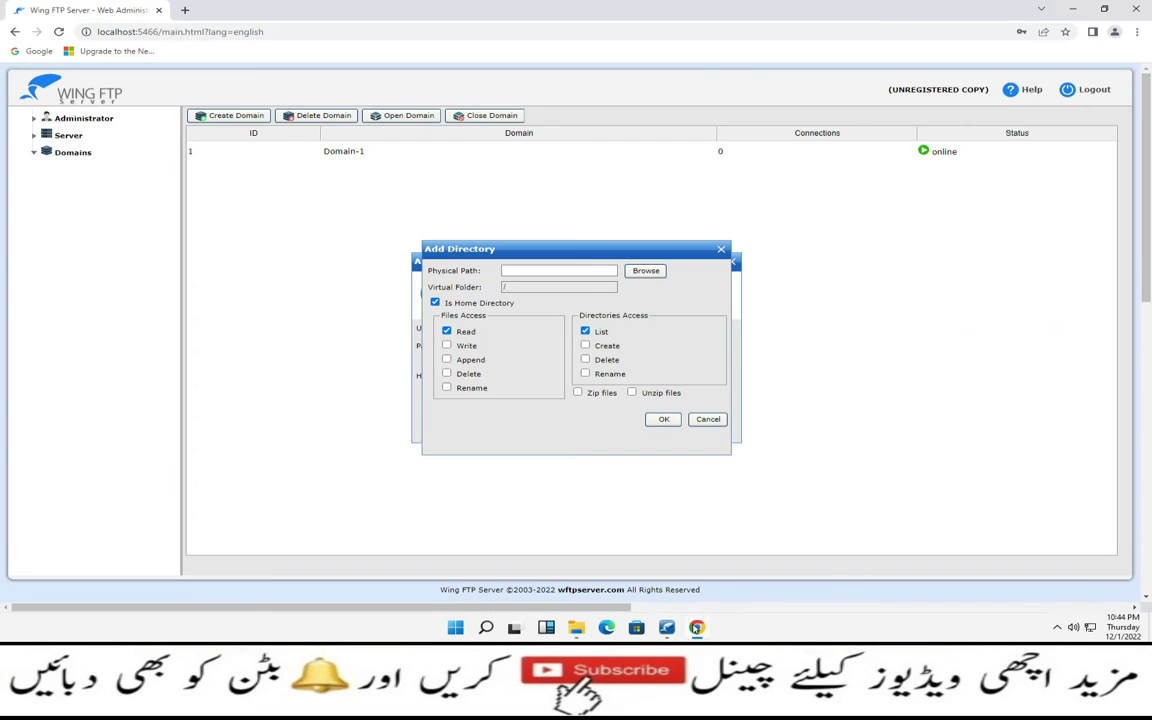
pyautogui.click(646, 271)
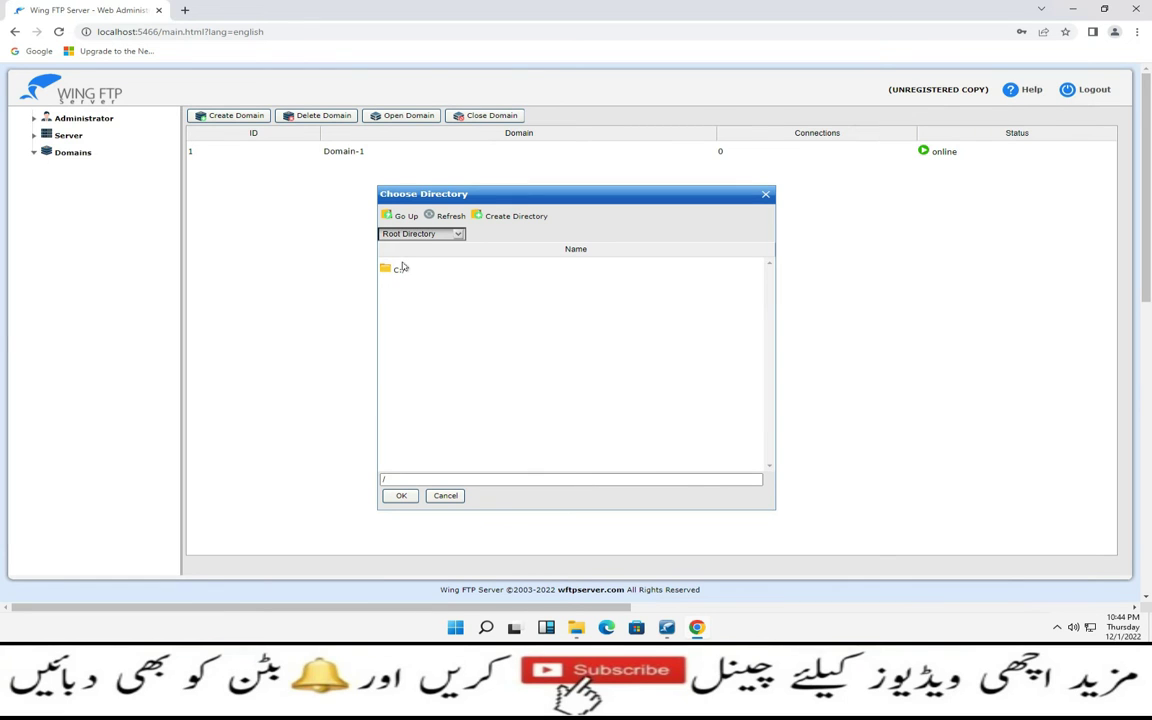
pyautogui.click(386, 271)
pyautogui.doubleClick(386, 271)
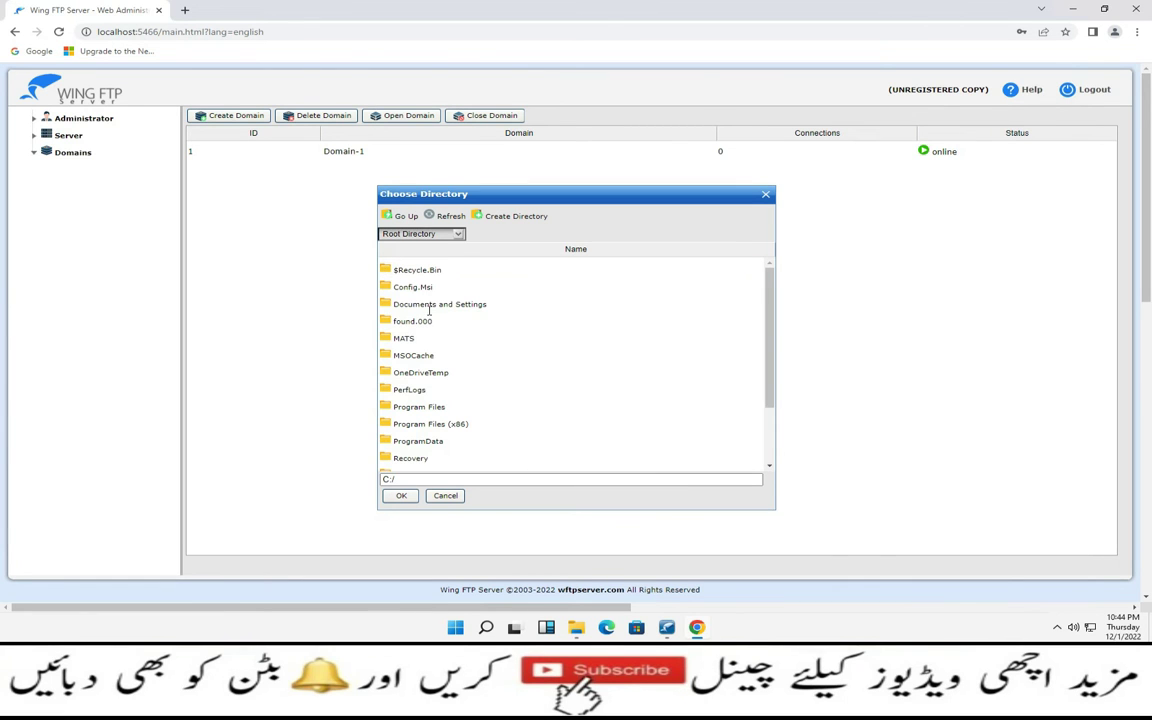
pyautogui.scroll(-3, 430, 360)
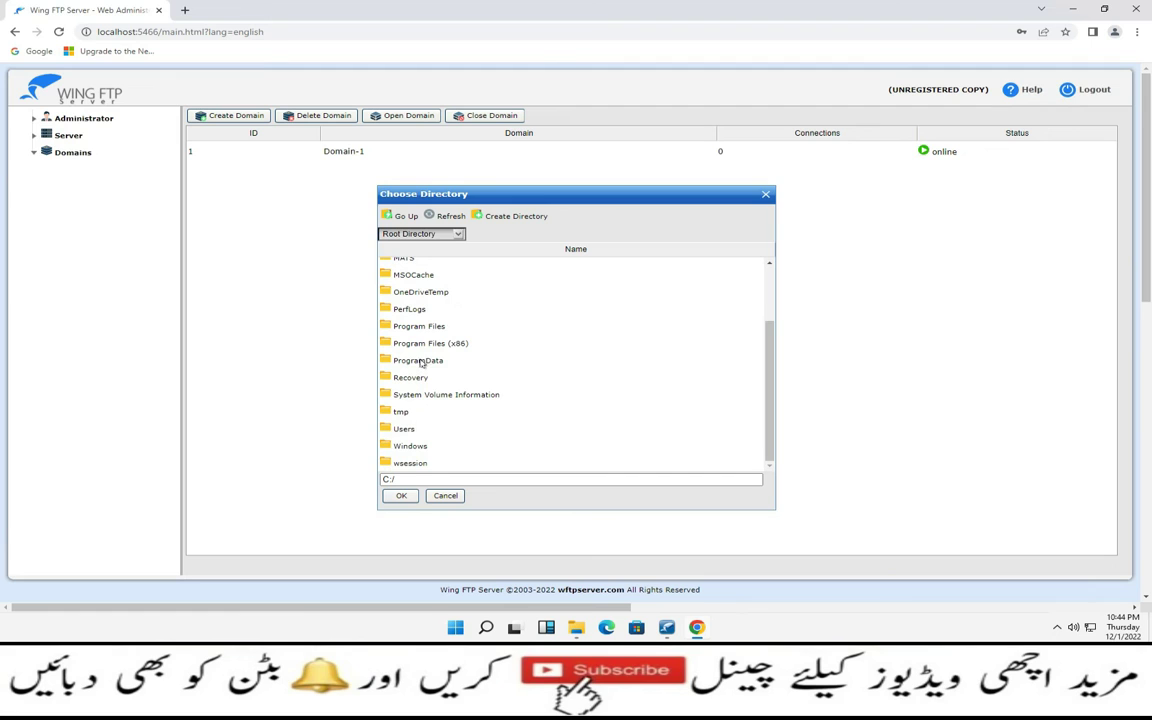
pyautogui.doubleClick(404, 428)
pyautogui.doubleClick(416, 269)
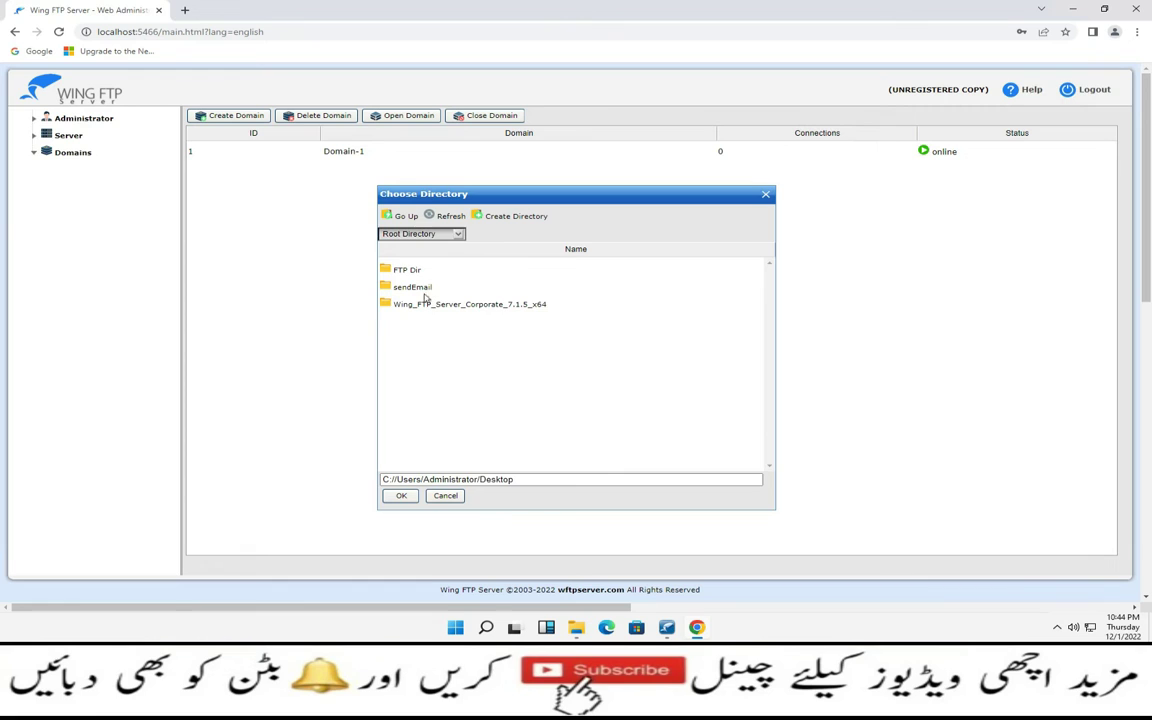
pyautogui.doubleClick(404, 270)
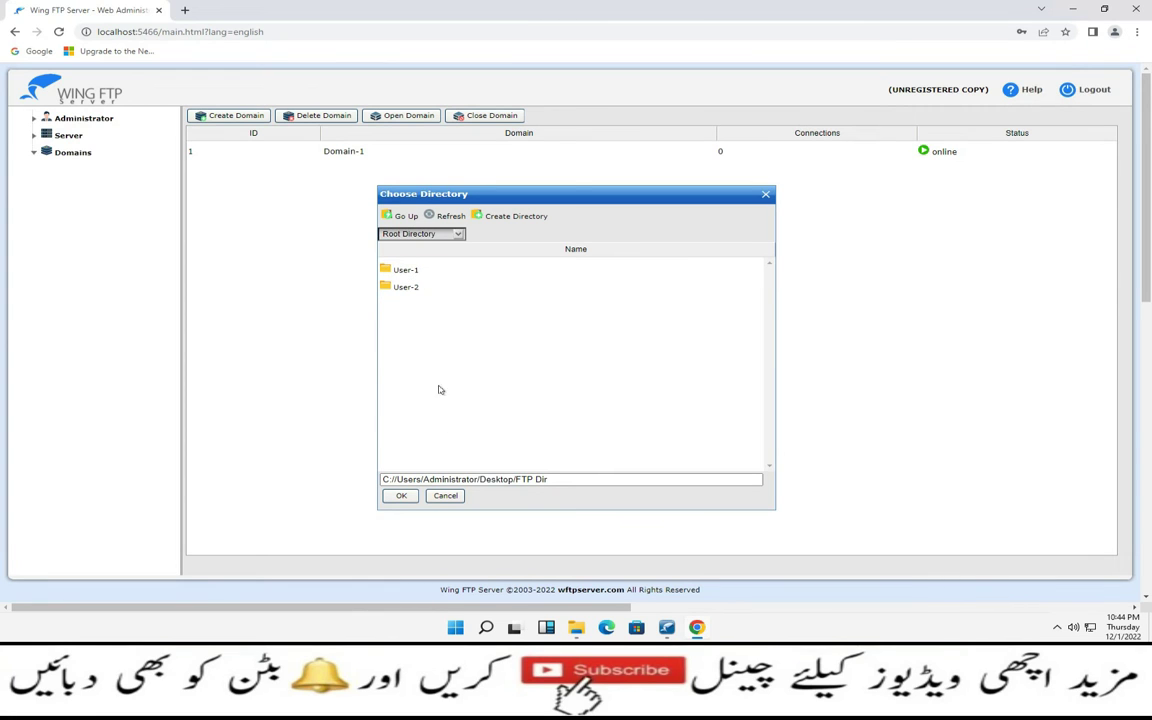
pyautogui.doubleClick(405, 270)
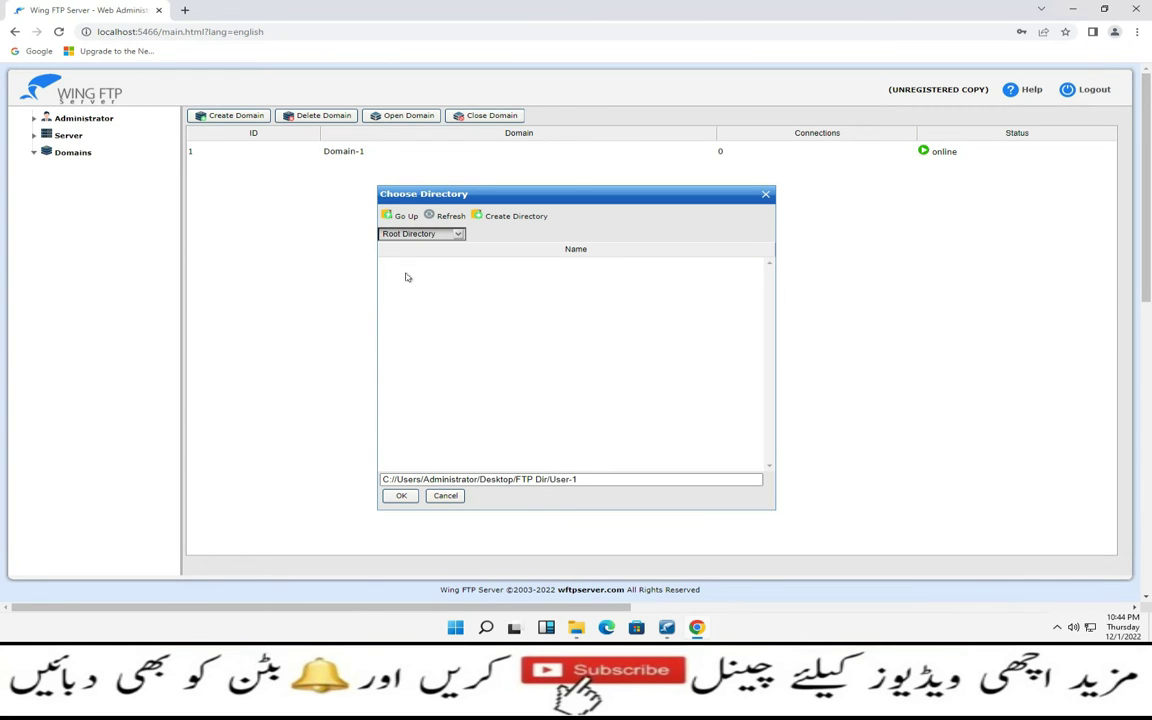
pyautogui.click(400, 496)
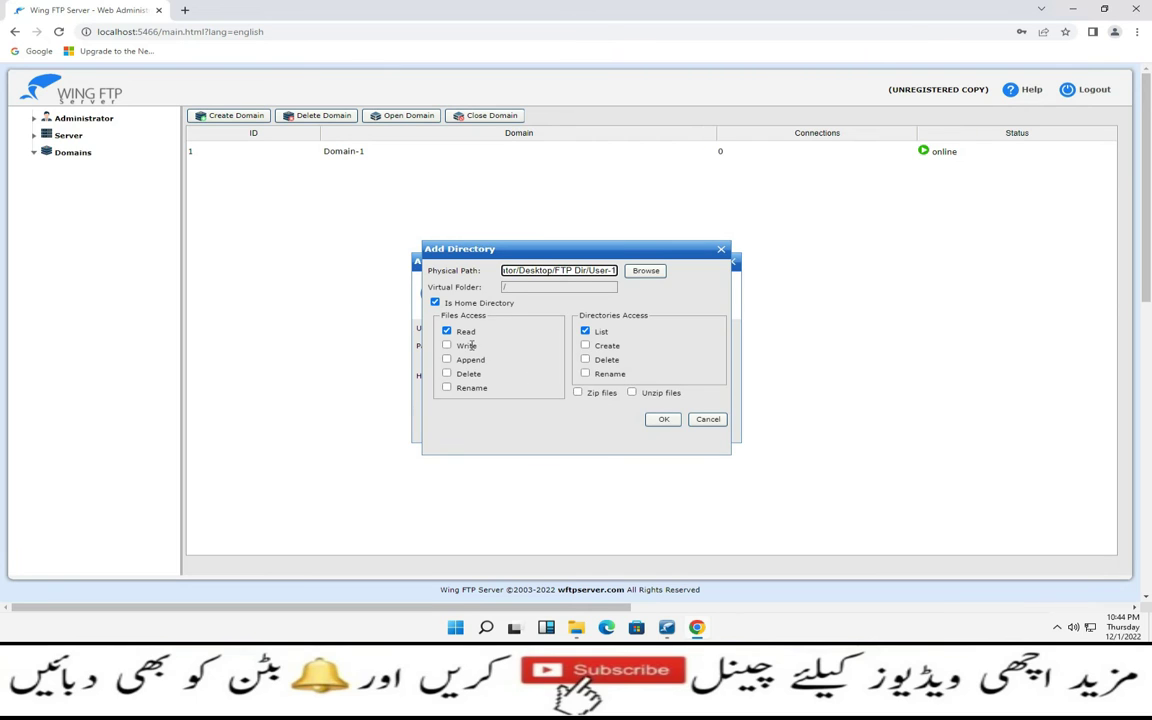
# Grant full file, directory, zip and unzip rights, then confirm the new user1 account
pyautogui.click(447, 346)
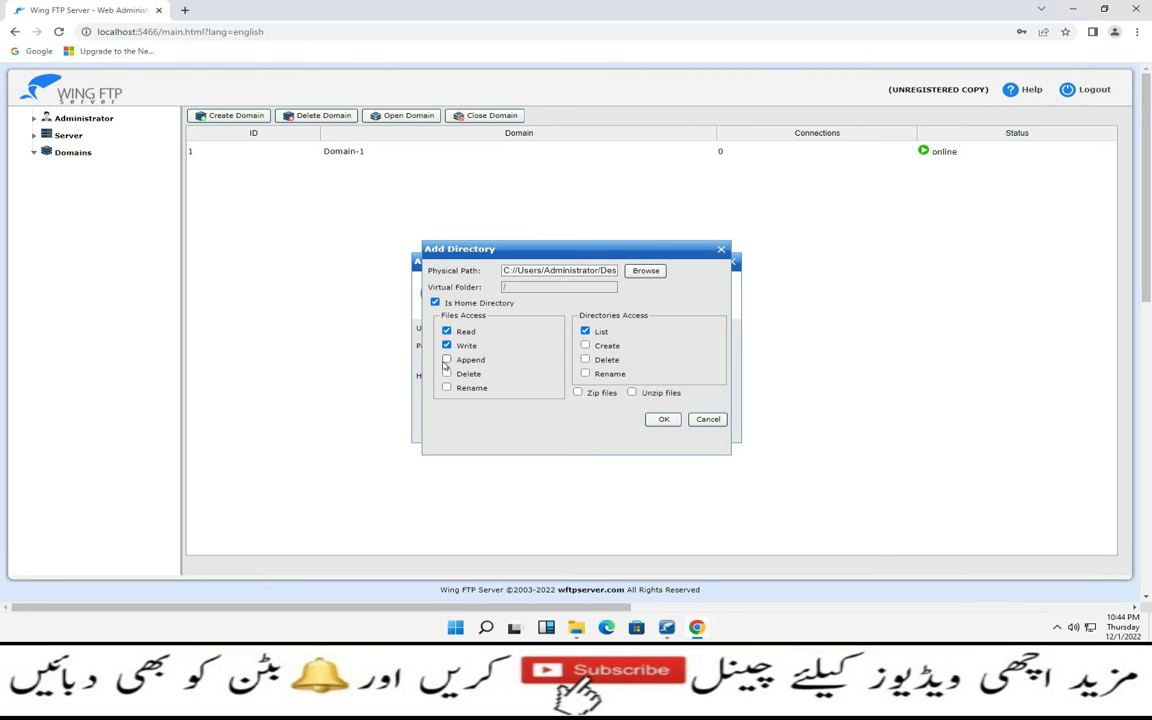
pyautogui.click(447, 360)
pyautogui.click(447, 374)
pyautogui.click(447, 389)
pyautogui.click(585, 346)
pyautogui.click(585, 374)
pyautogui.click(585, 360)
pyautogui.click(578, 393)
pyautogui.click(632, 393)
pyautogui.click(664, 421)
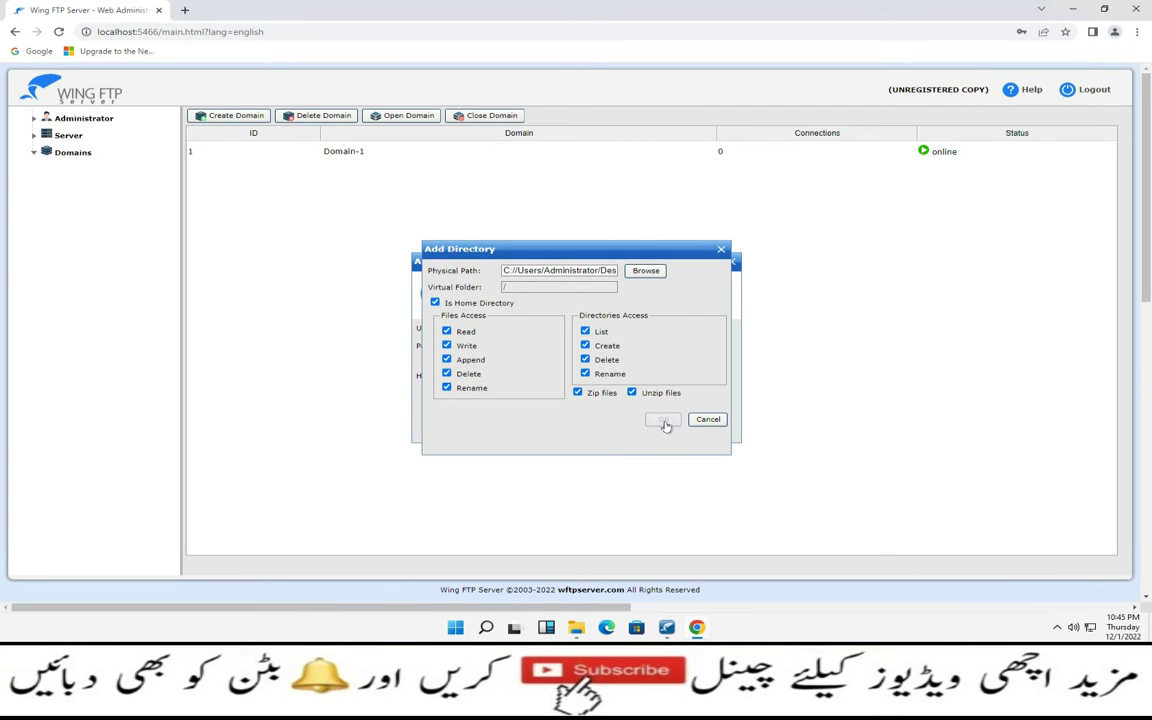
pyautogui.click(553, 407)
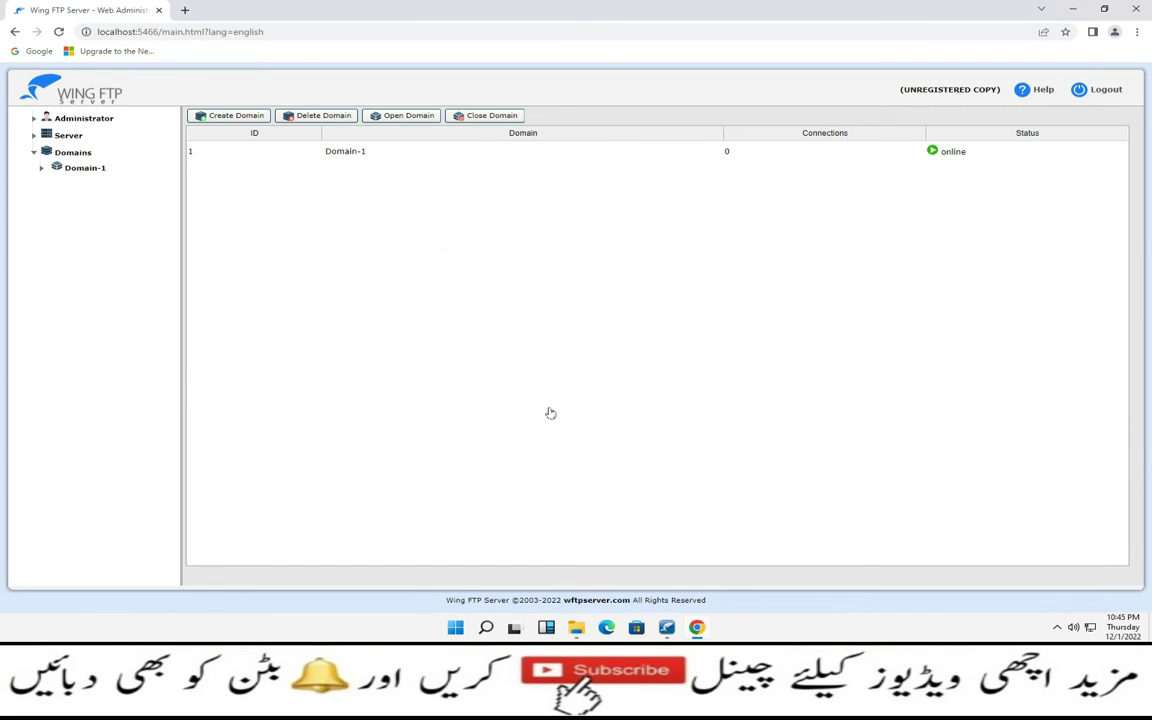
# Expand Administrator, view the Lua Console, then open the administrator Accounts list
pyautogui.click(80, 120)
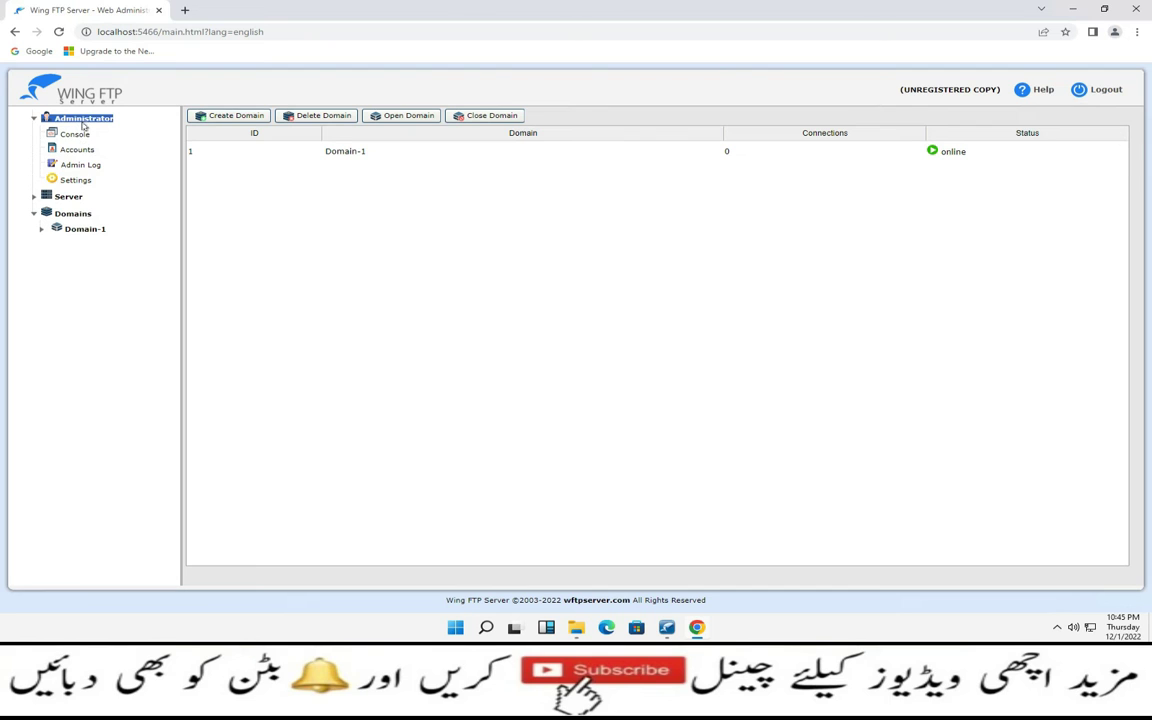
pyautogui.click(74, 136)
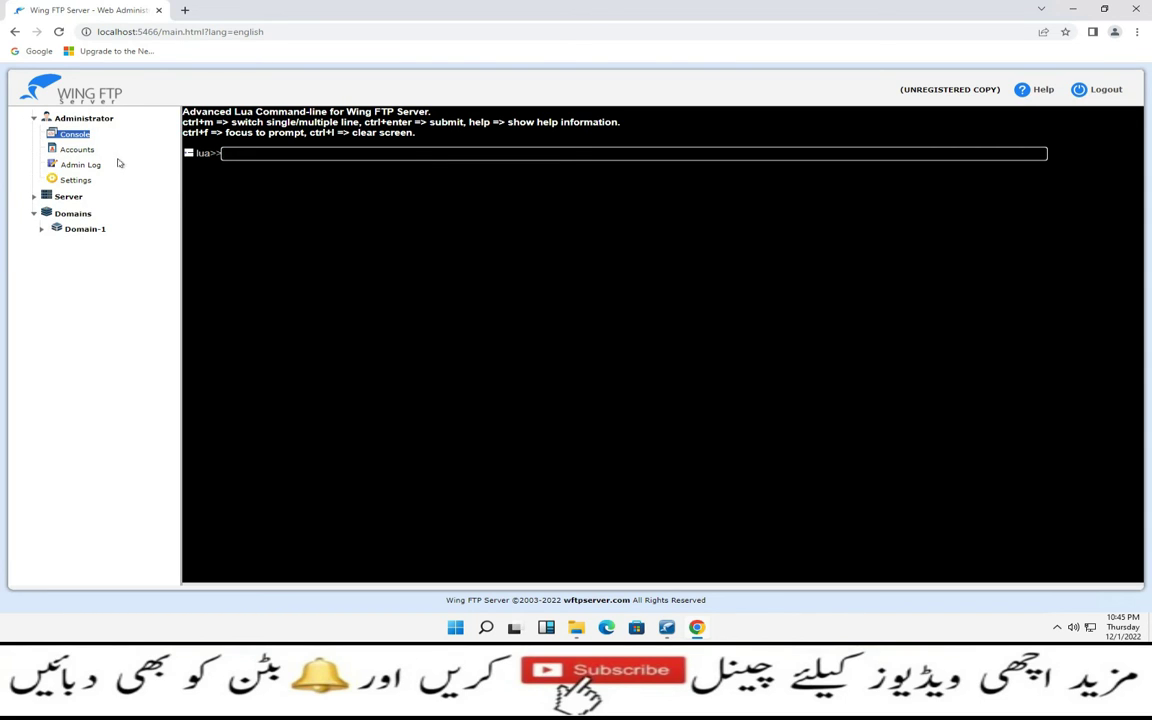
pyautogui.click(86, 151)
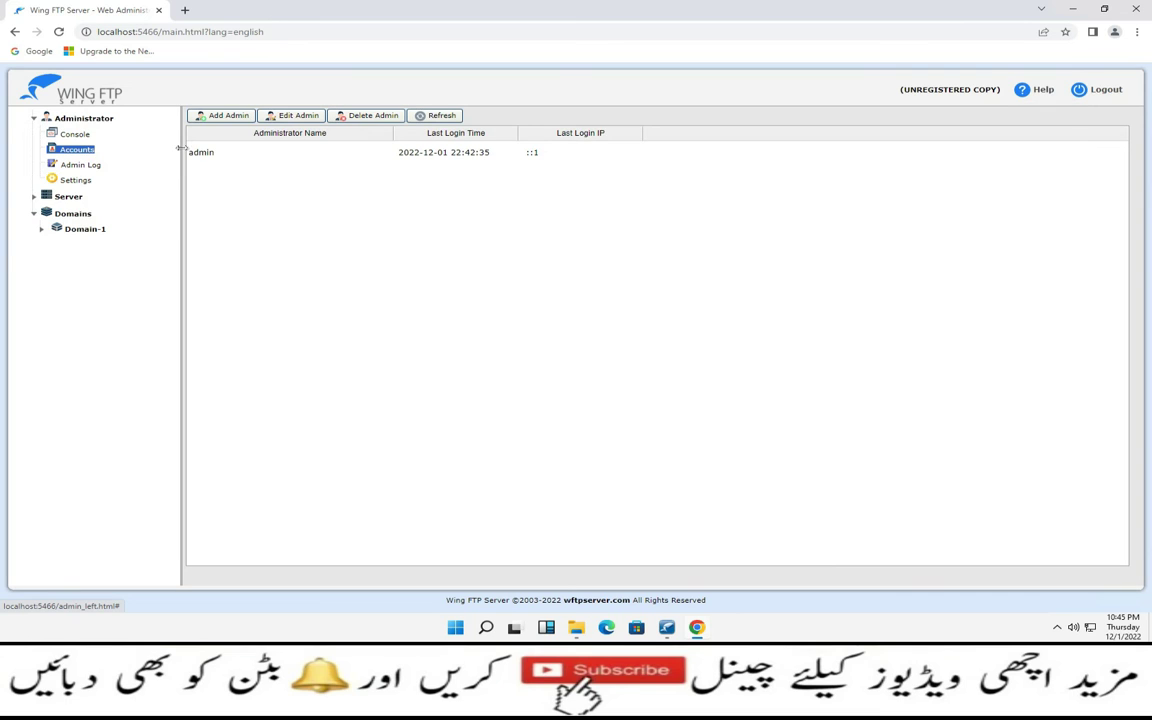
pyautogui.click(227, 120)
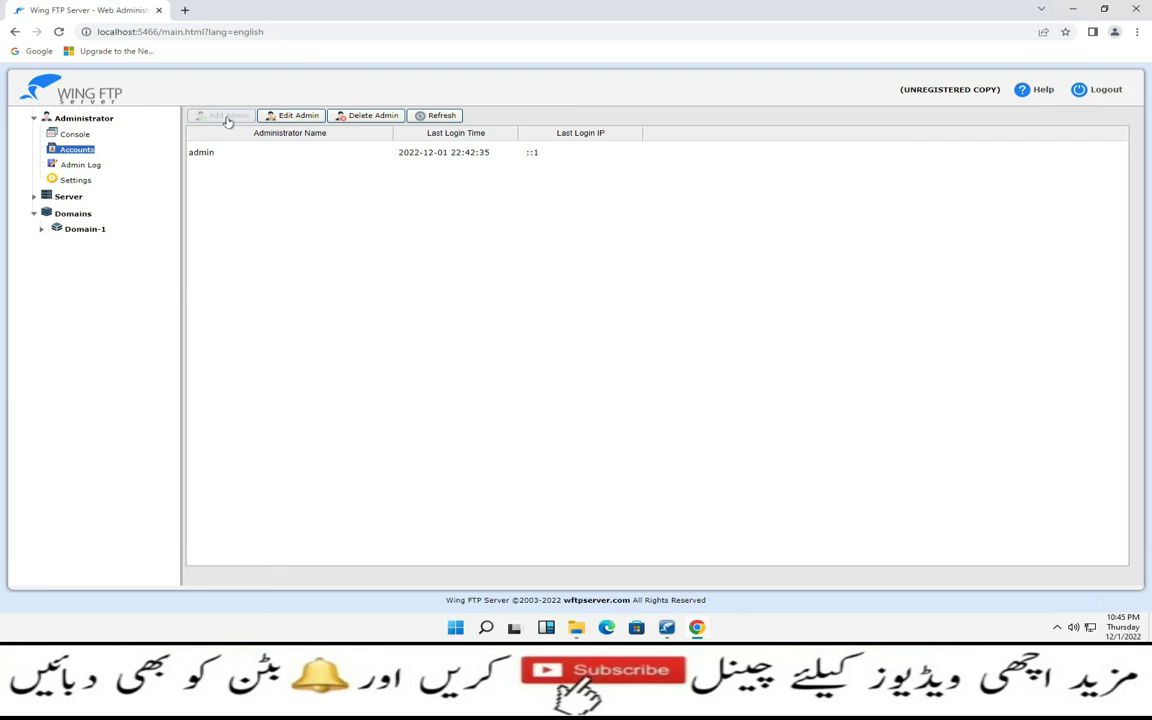
pyautogui.click(485, 285)
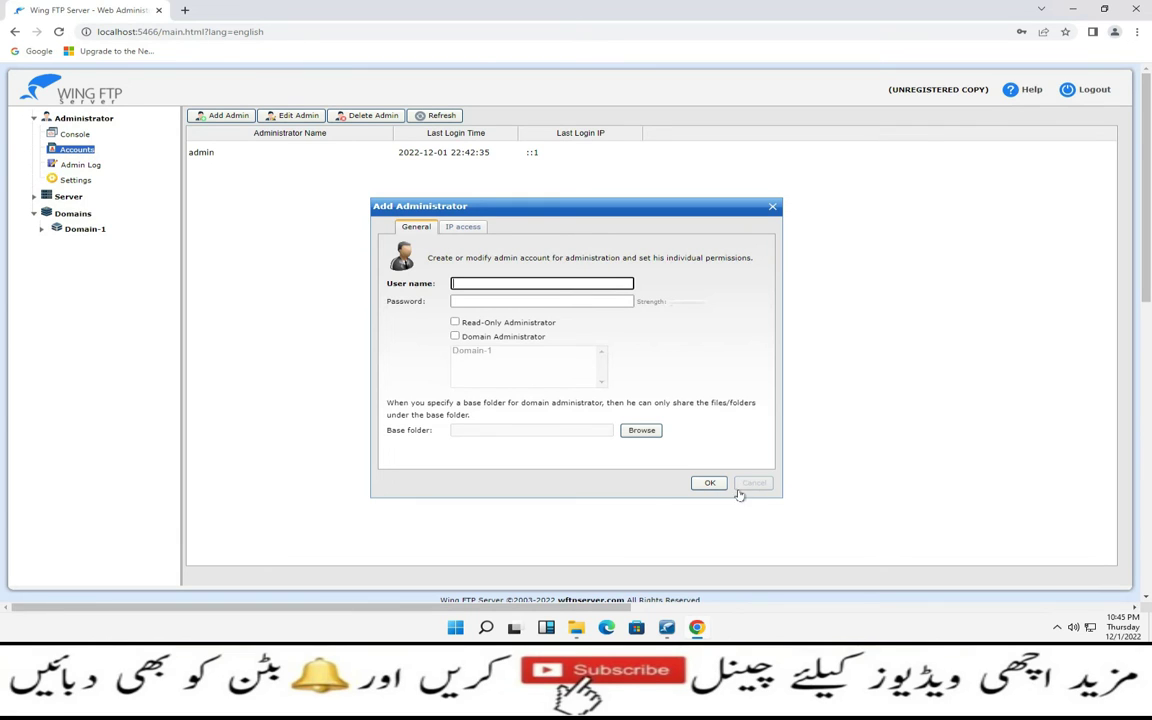
pyautogui.click(463, 228)
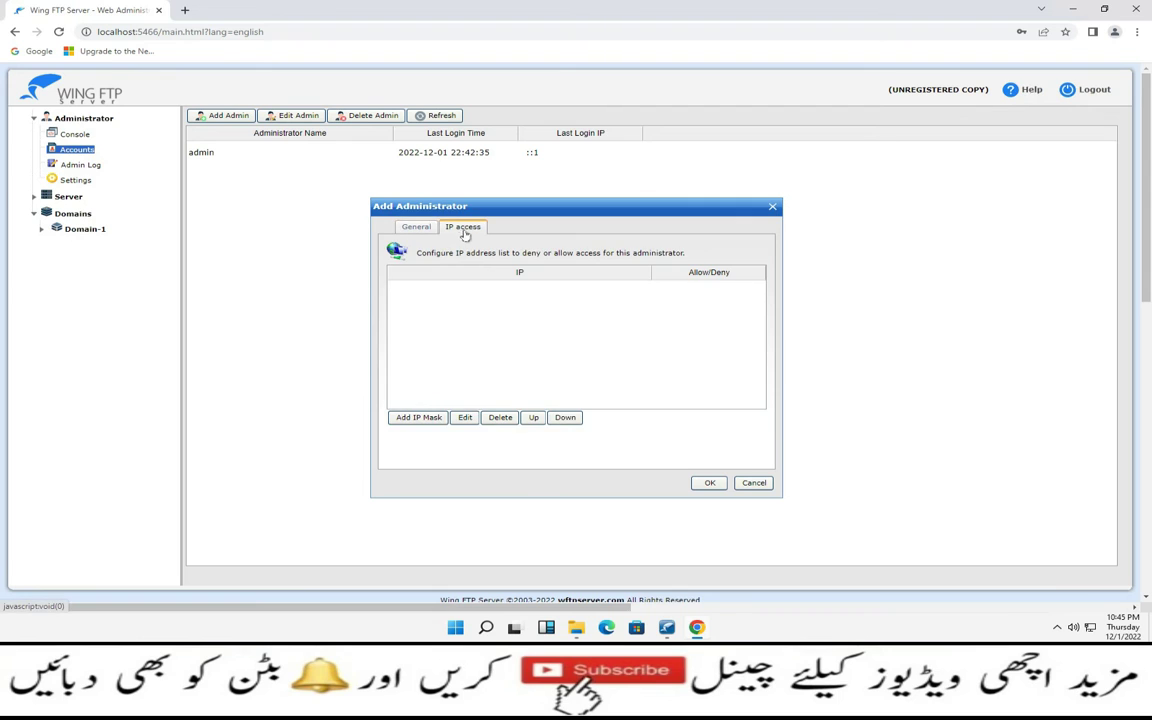
pyautogui.click(408, 418)
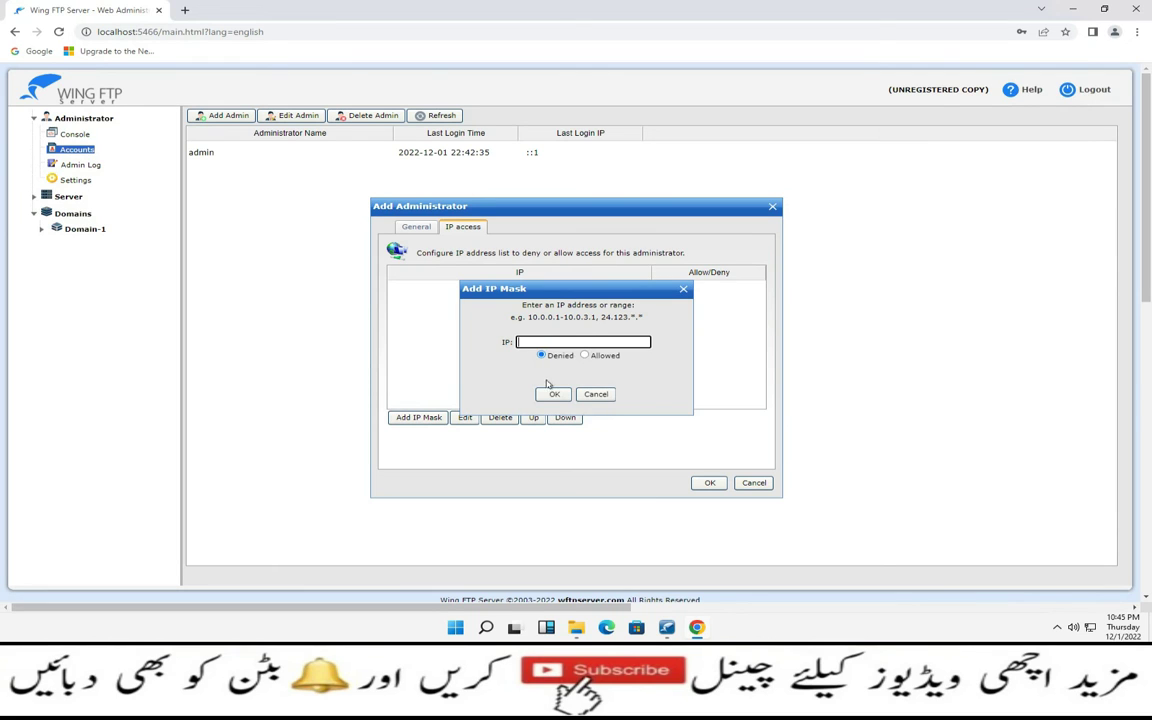
pyautogui.click(597, 395)
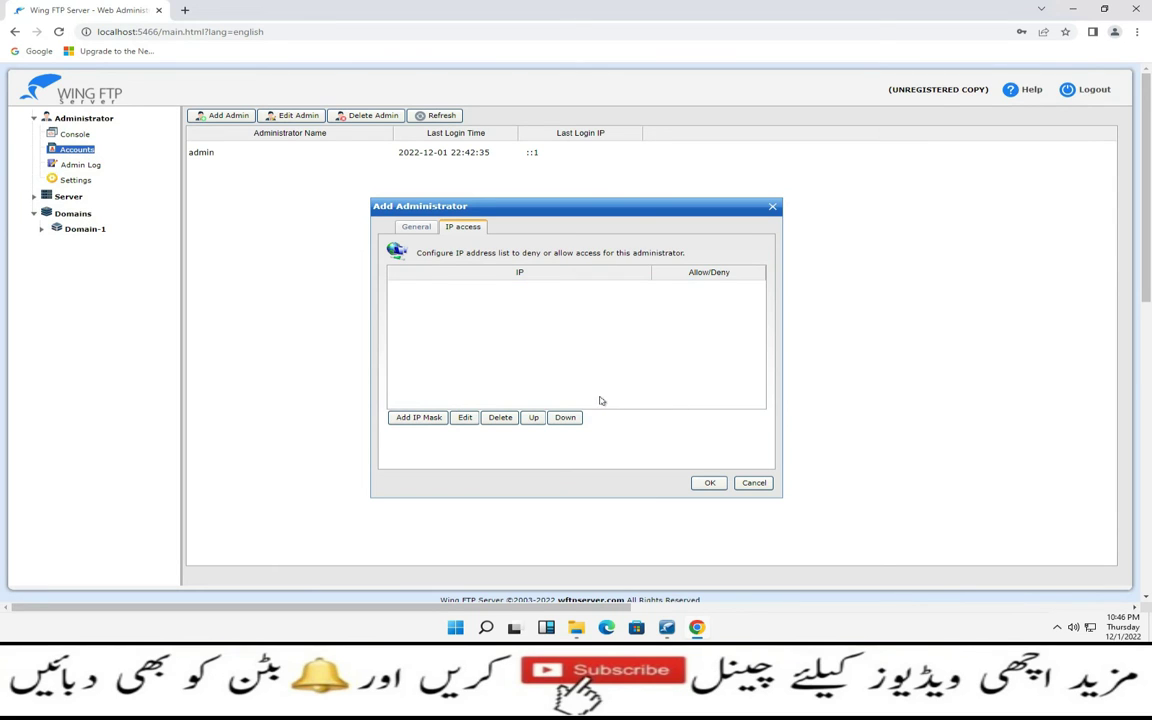
pyautogui.click(757, 484)
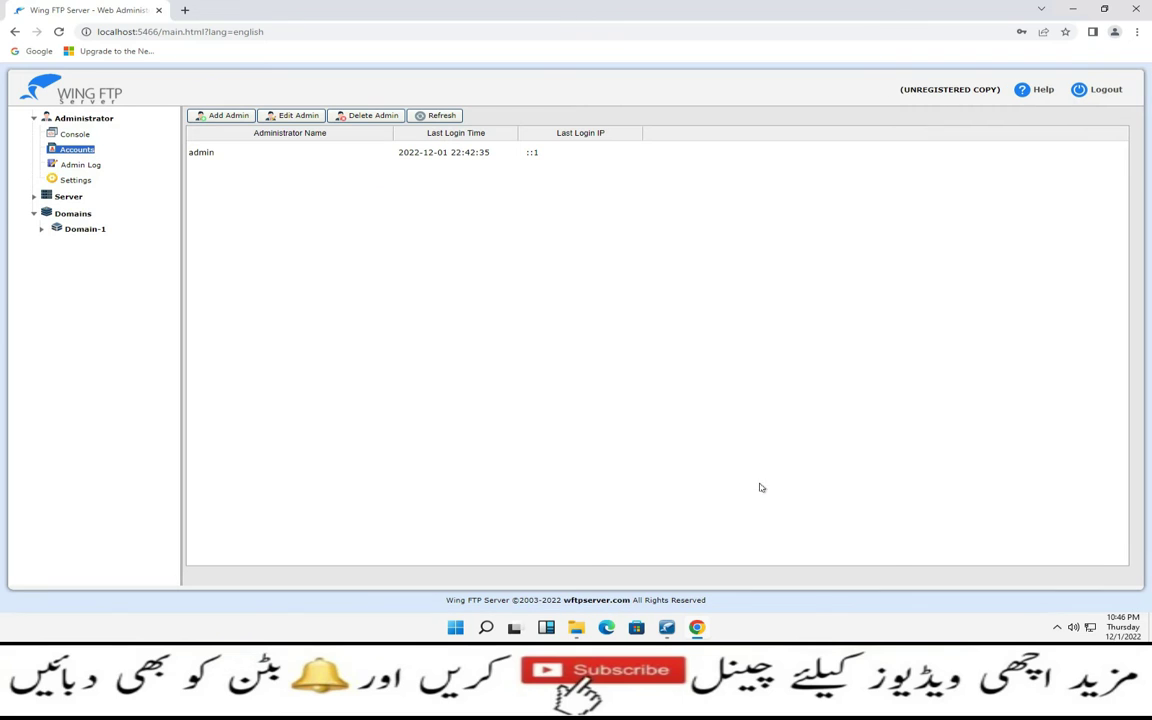
# Inspect the admin account's IP access rules, then cancel the Modify Administrator editor unchanged
pyautogui.click(203, 155)
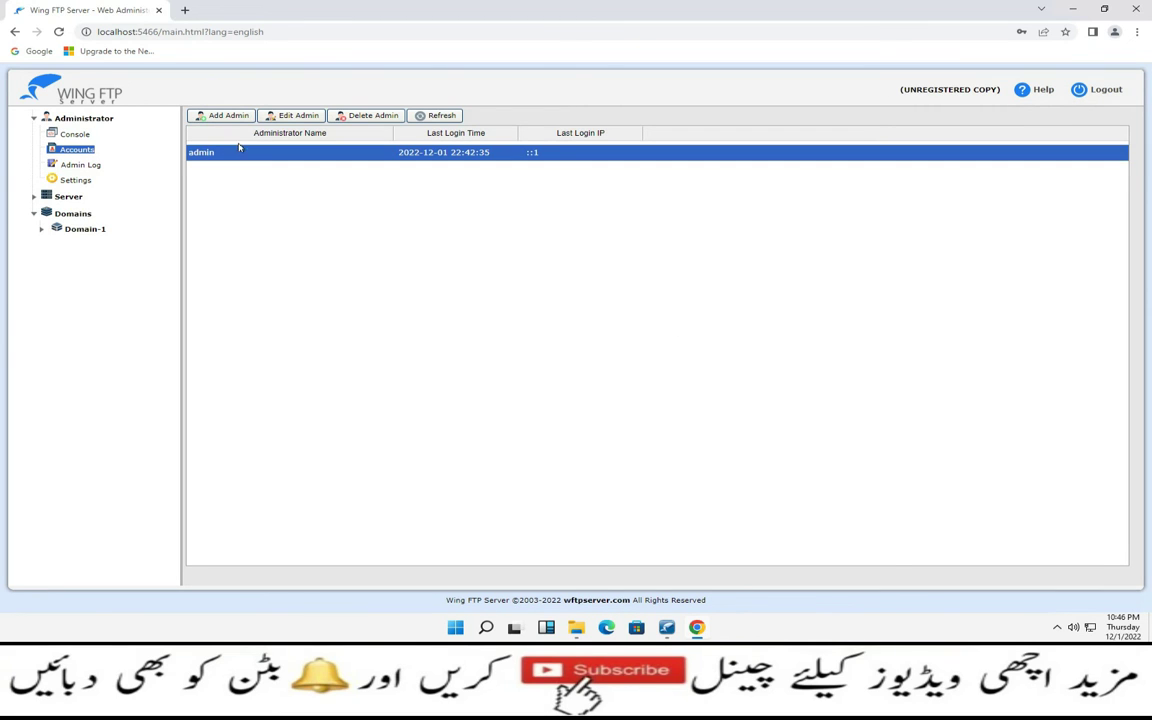
pyautogui.click(296, 116)
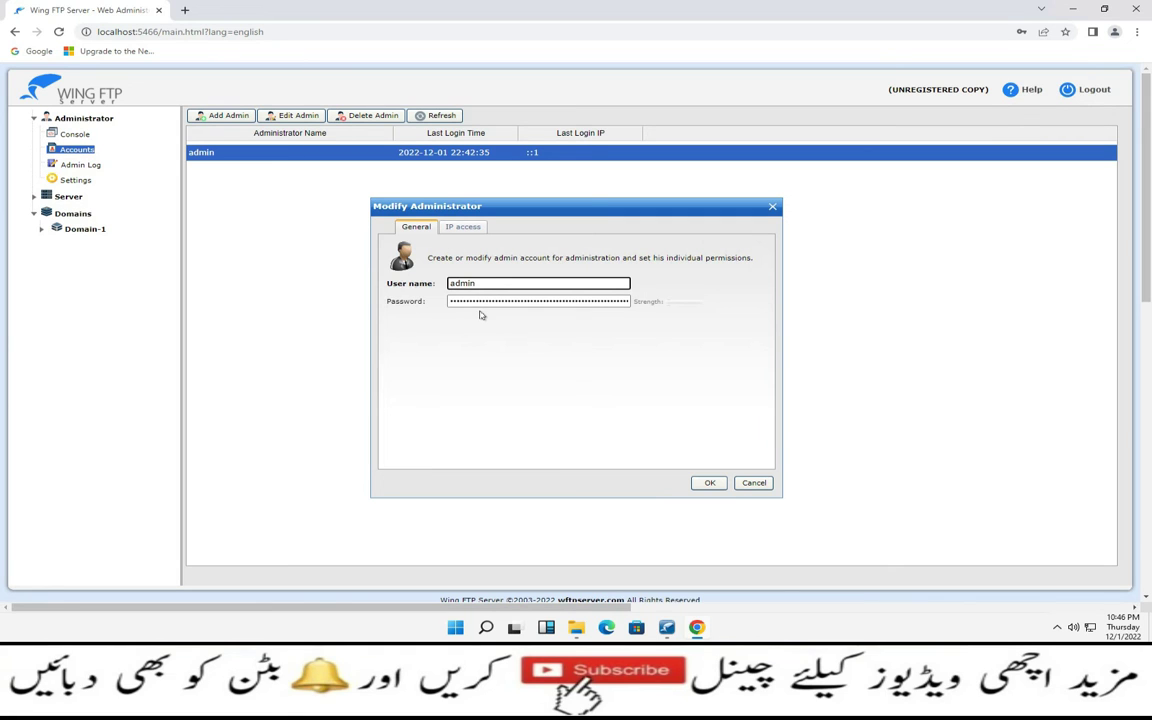
pyautogui.click(465, 227)
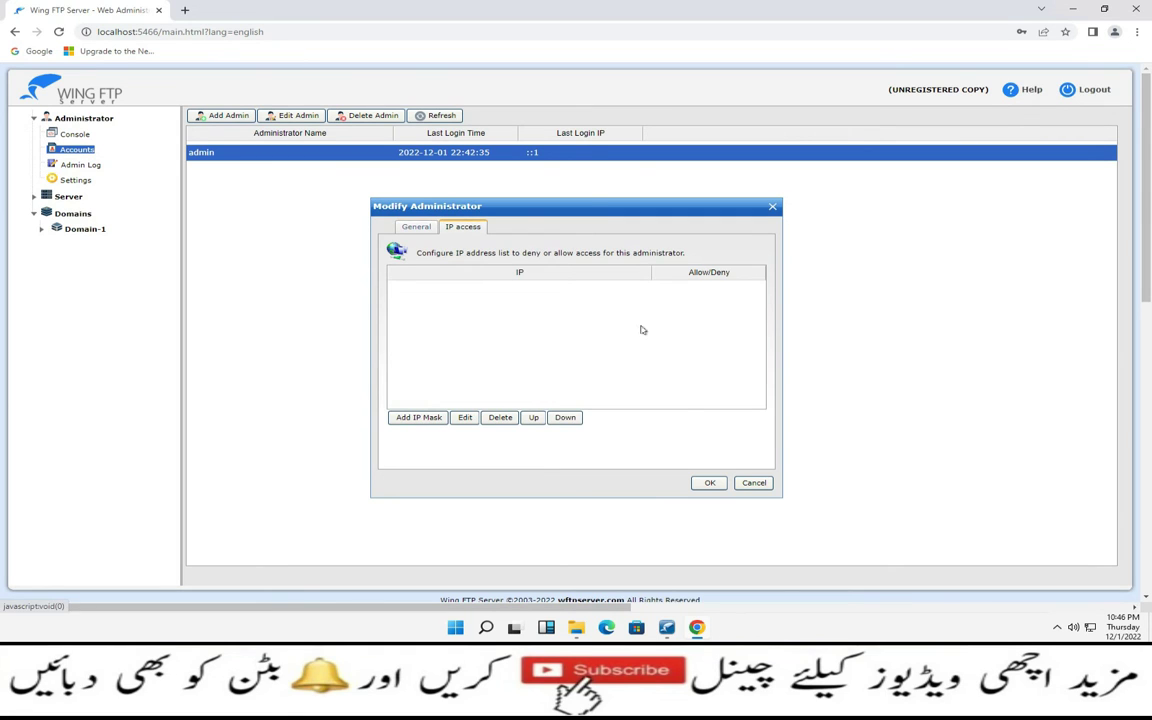
pyautogui.click(748, 483)
pyautogui.click(432, 116)
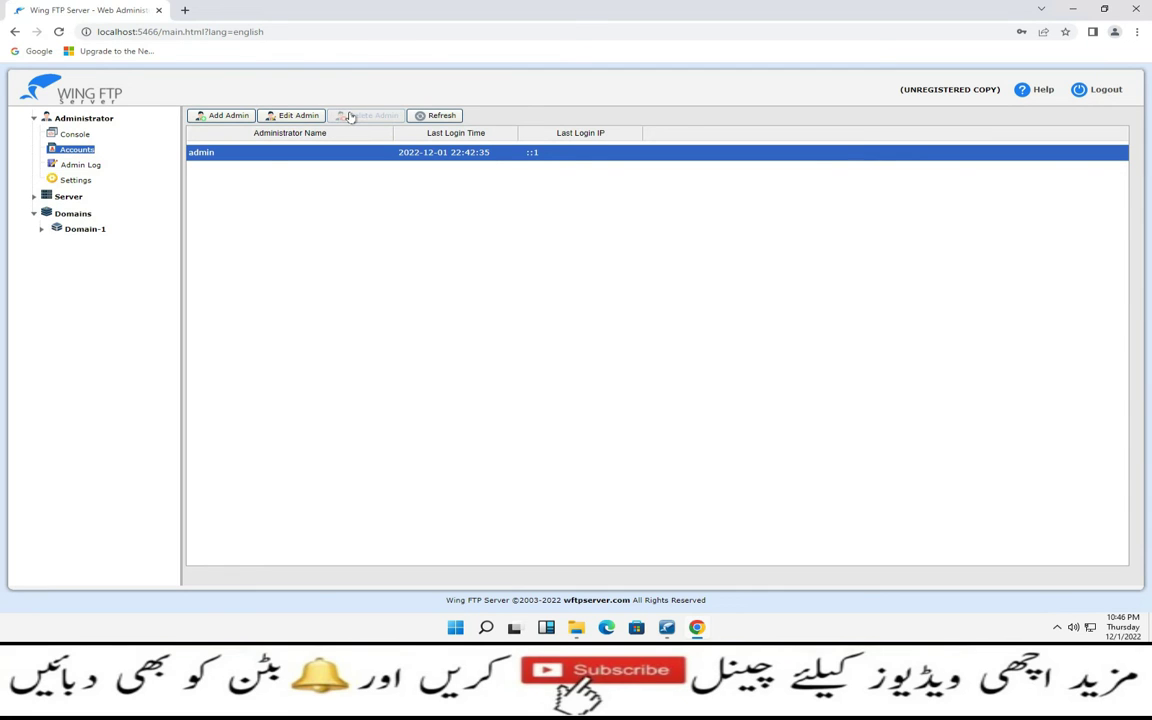
# Check the Admin Log, then open the admin Listener settings showing port 5466
pyautogui.click(86, 165)
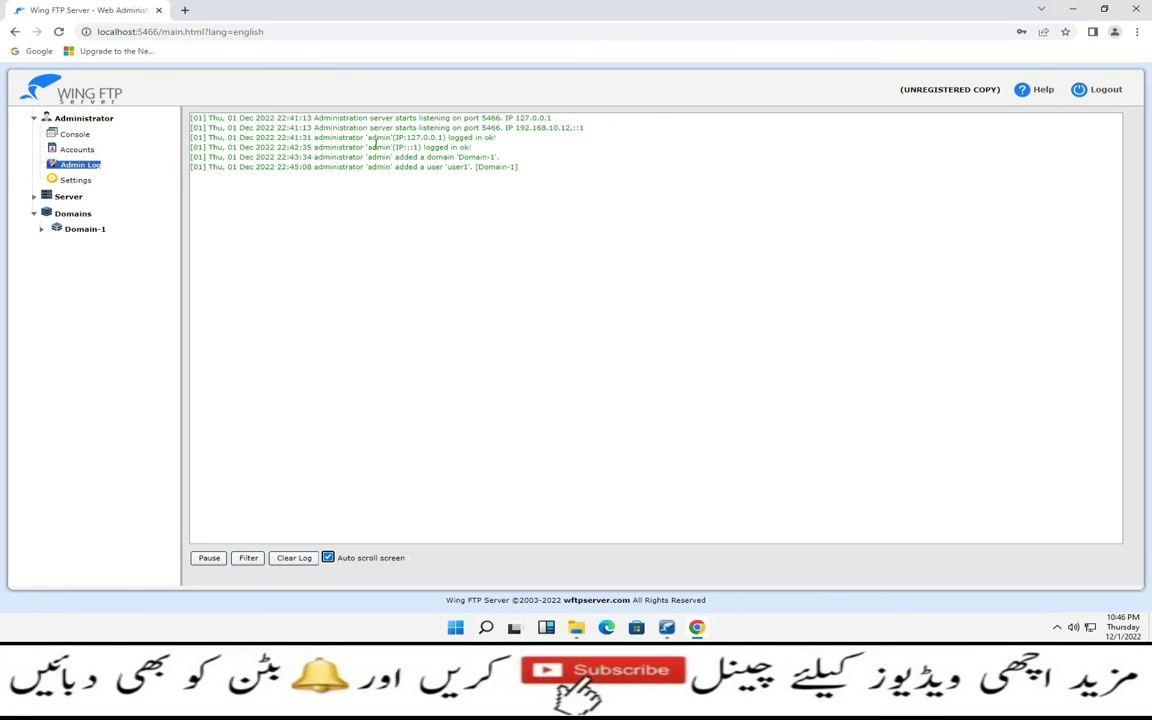
pyautogui.click(74, 181)
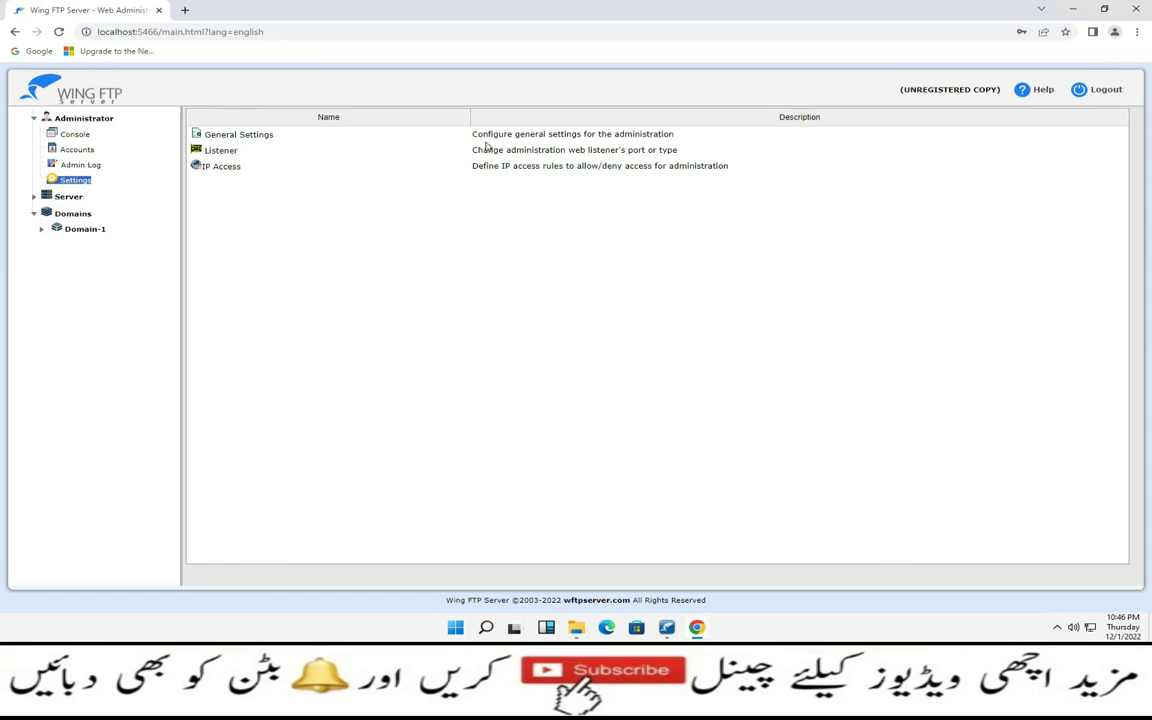
pyautogui.doubleClick(218, 151)
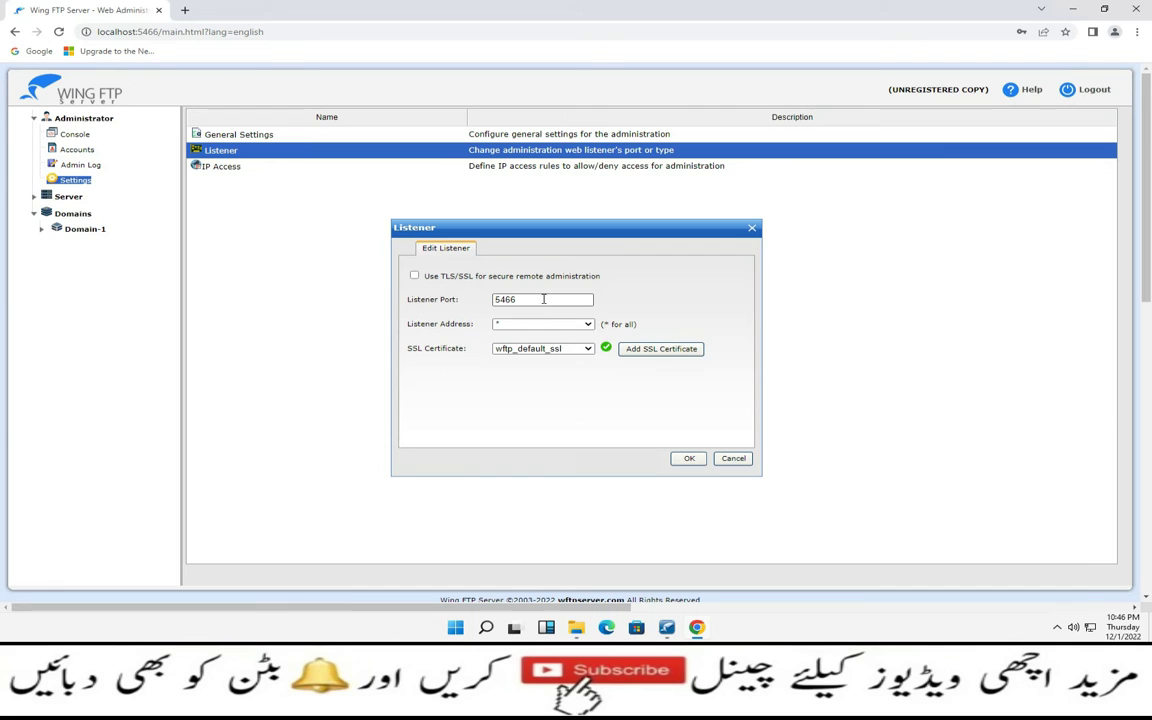
pyautogui.doubleClick(542, 299)
pyautogui.click(588, 325)
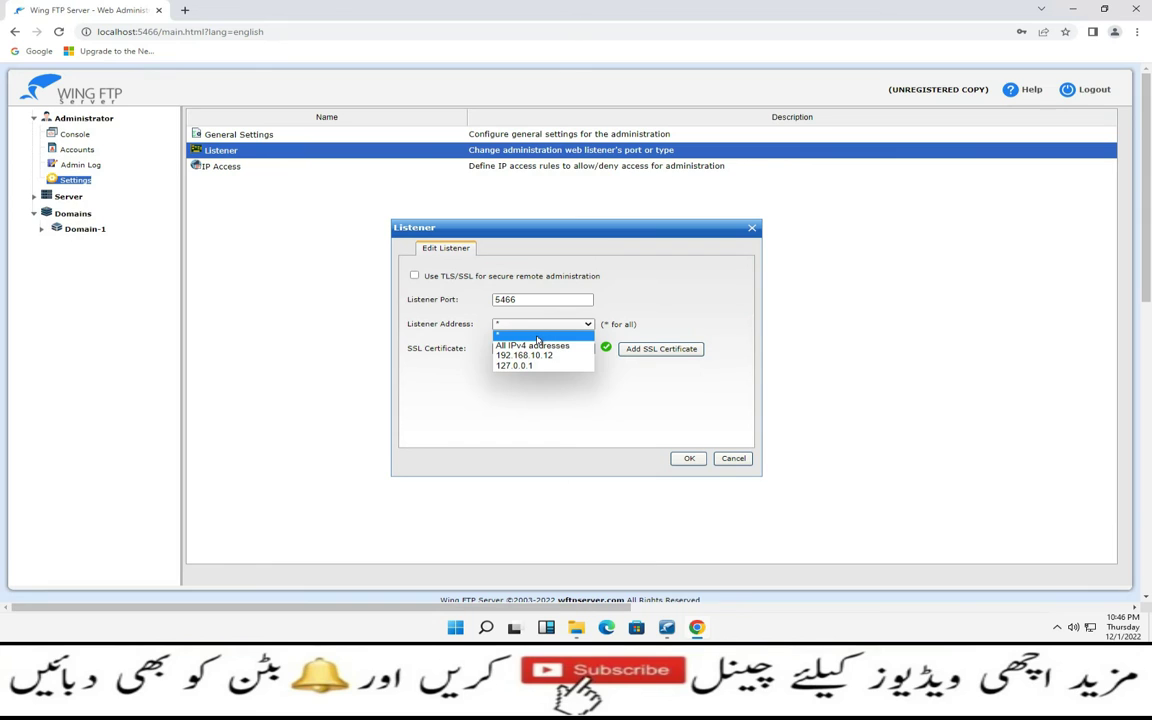
pyautogui.click(538, 338)
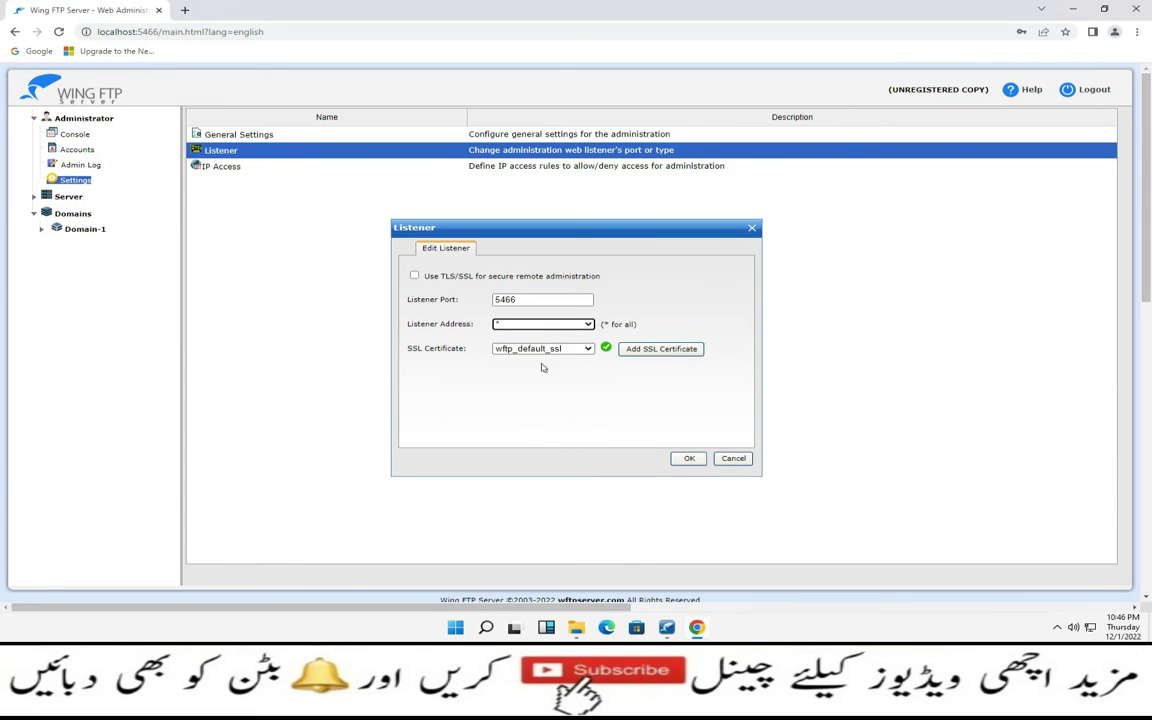
pyautogui.click(652, 350)
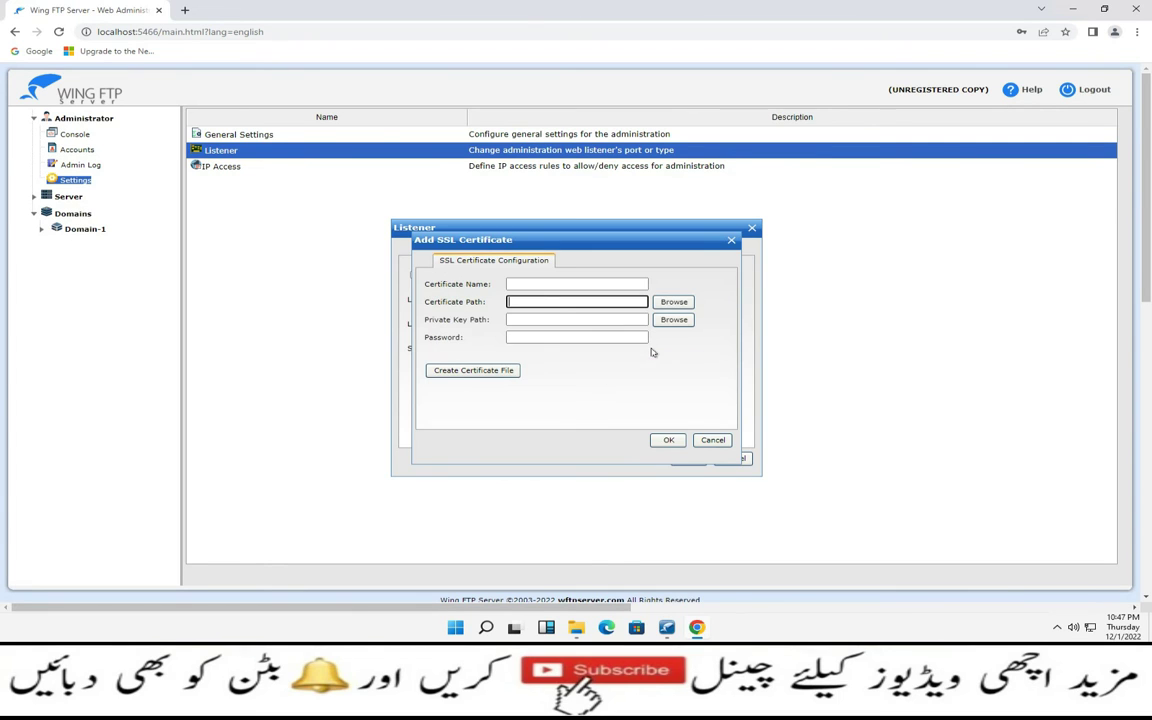
pyautogui.click(518, 286)
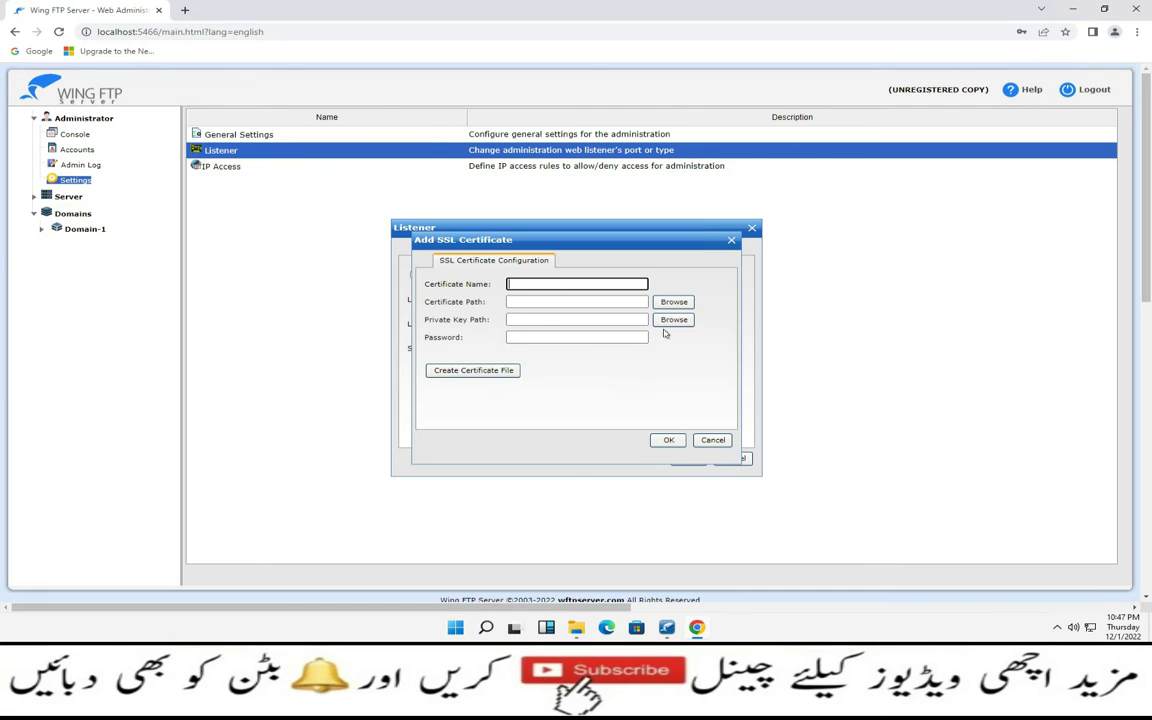
pyautogui.click(670, 441)
pyautogui.click(707, 444)
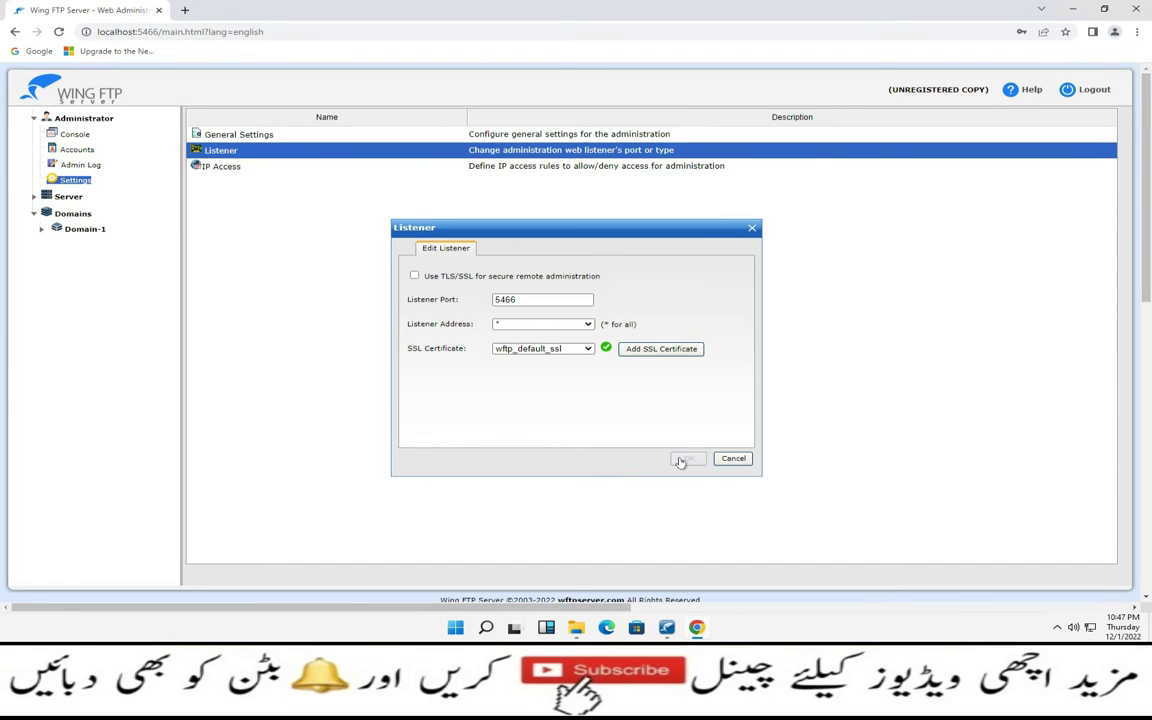
pyautogui.click(720, 463)
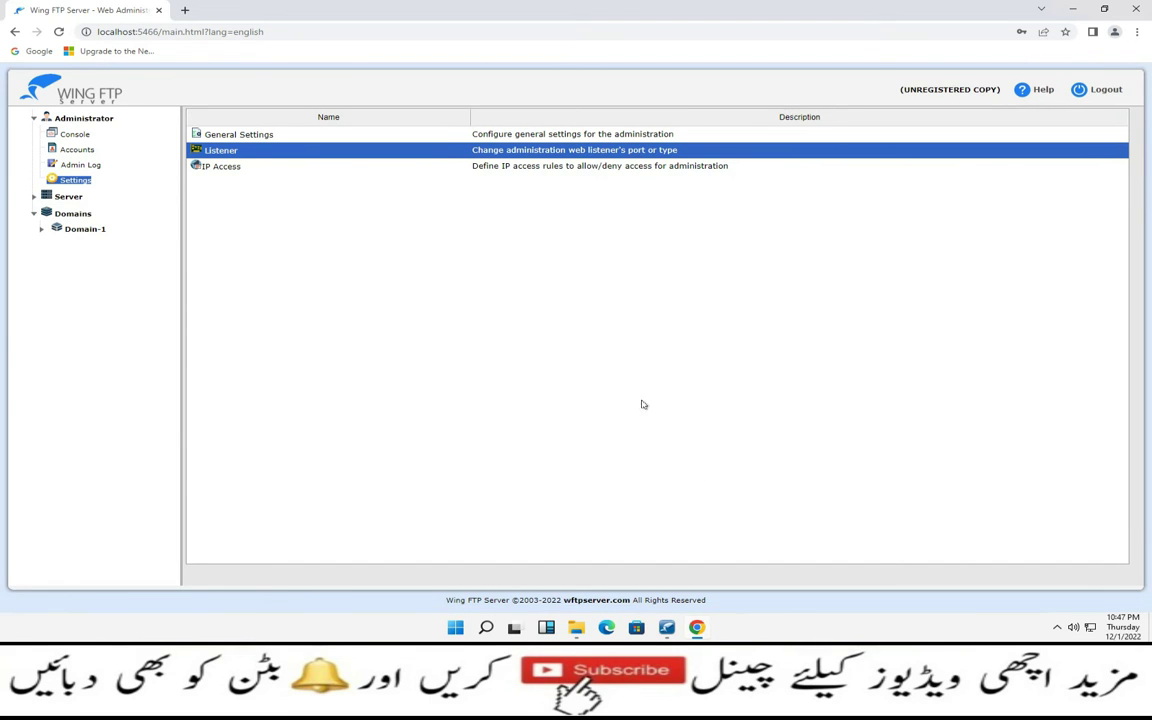
# Abandon adding an admin IP mask, close IP Access empty, and expand the Server branch
pyautogui.doubleClick(238, 168)
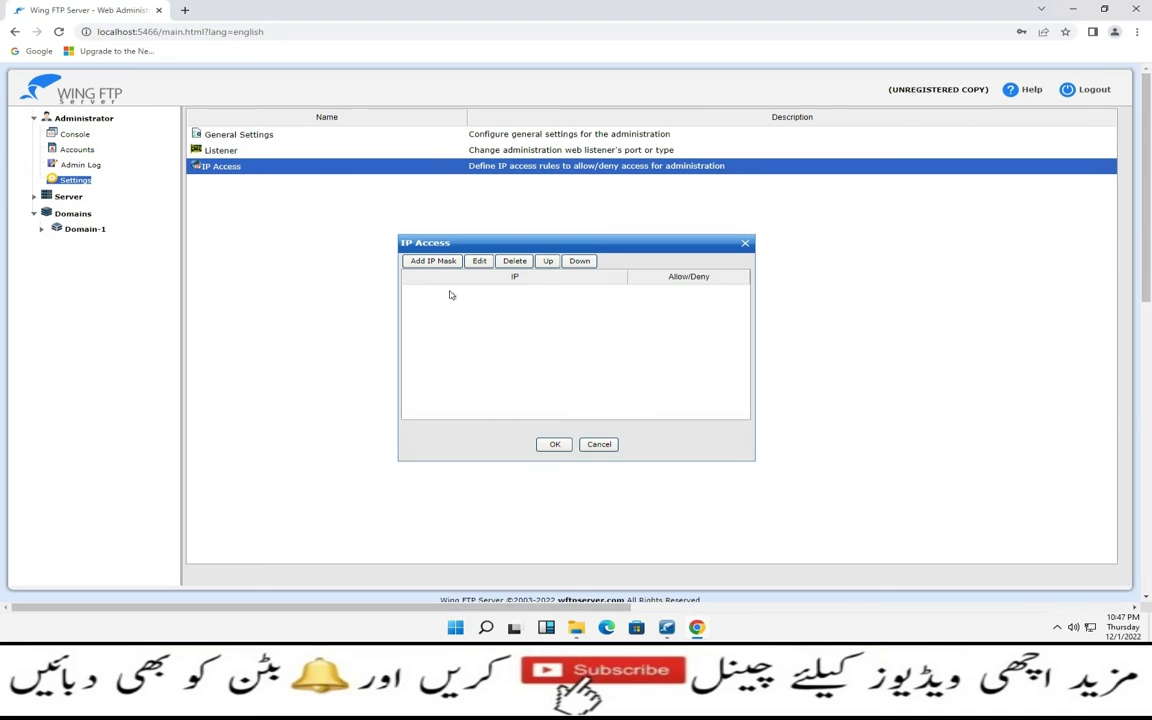
pyautogui.click(438, 260)
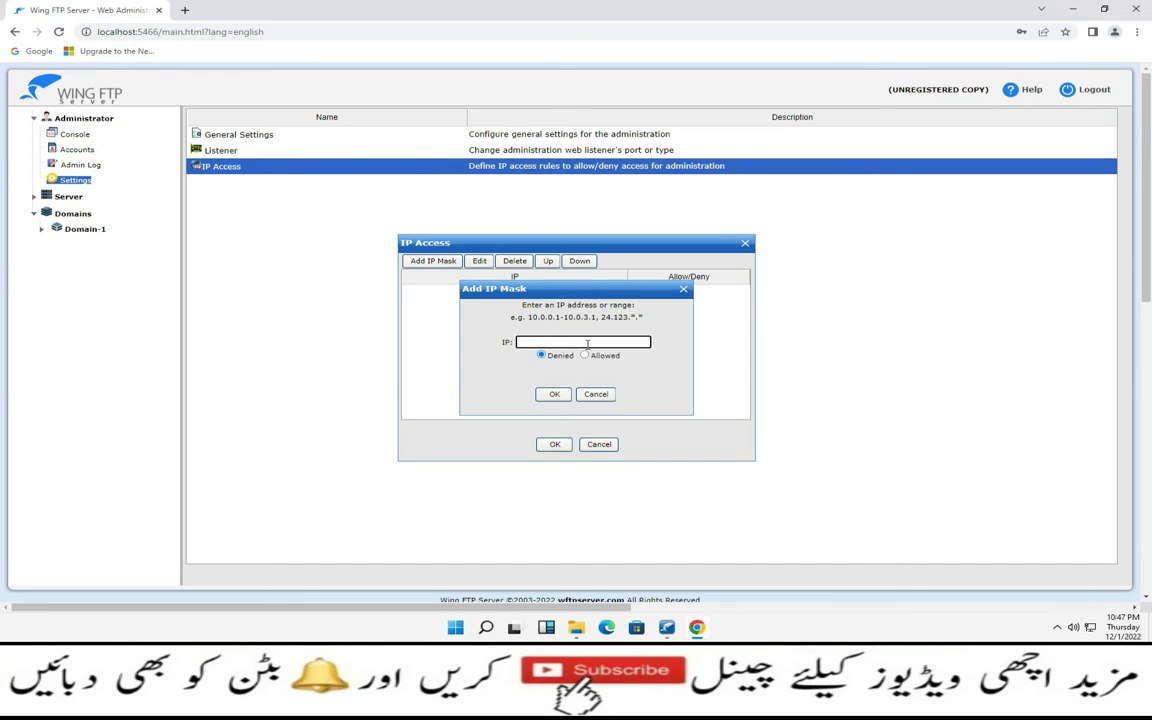
pyautogui.click(596, 394)
pyautogui.click(599, 445)
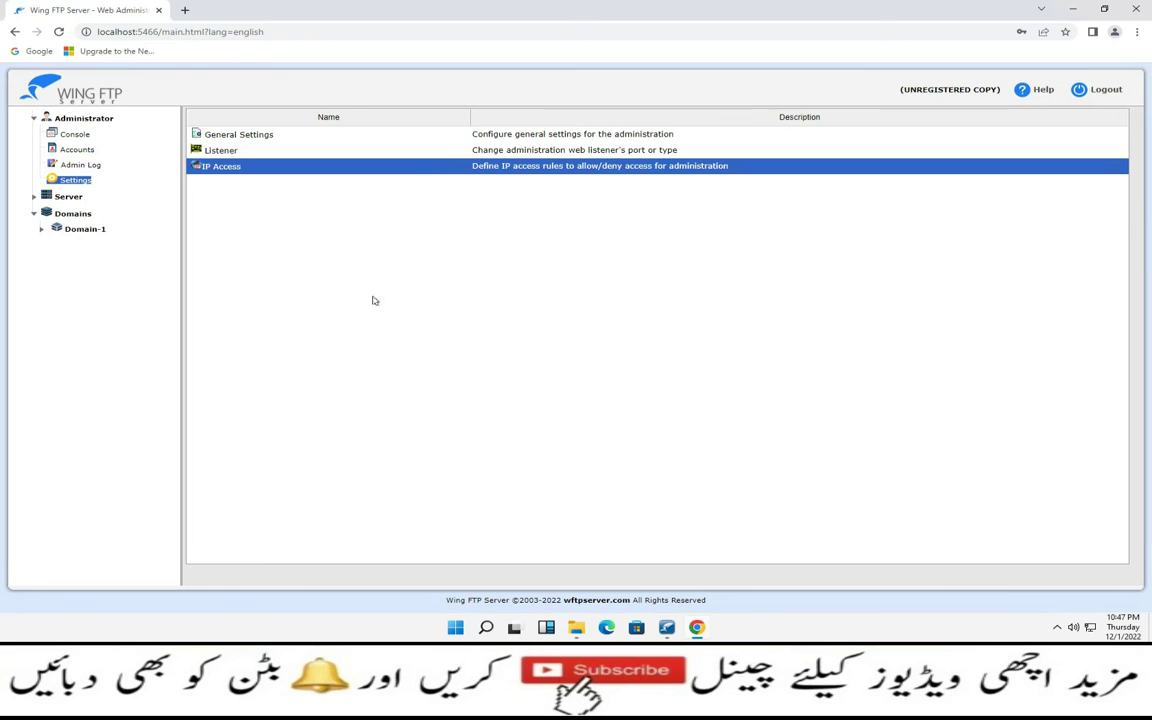
pyautogui.click(34, 197)
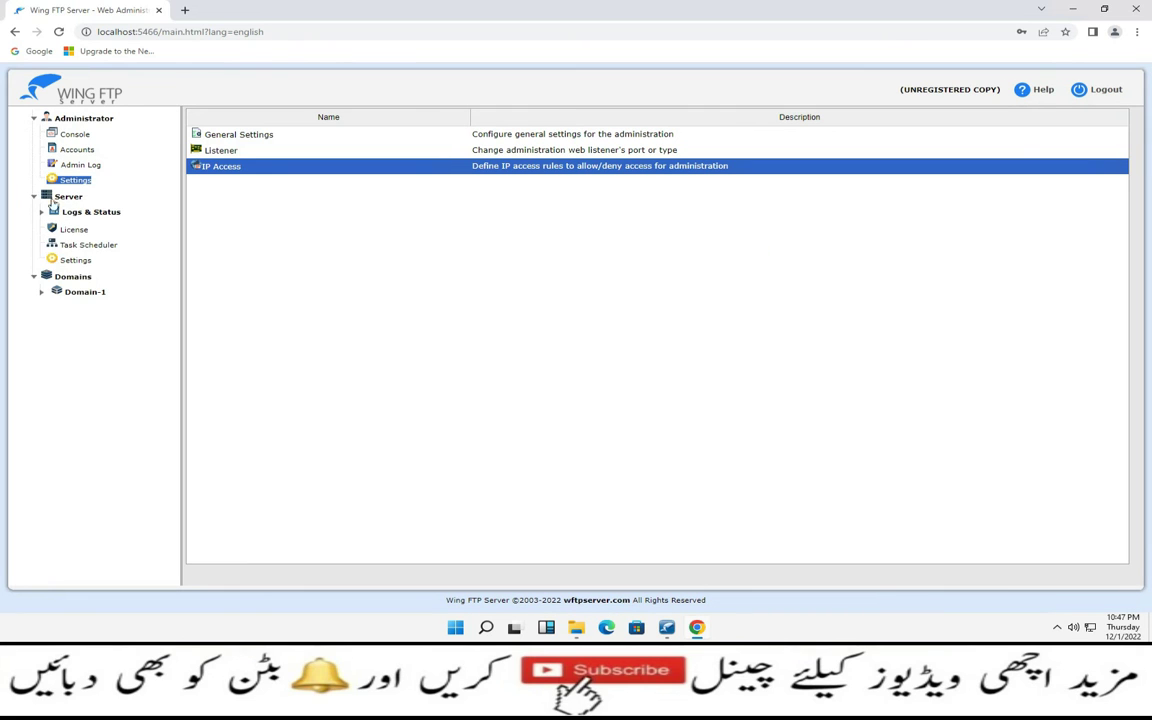
# Check Server Status and Server Log, then view the License page (7.1.5 trial, 30 days)
pyautogui.click(63, 213)
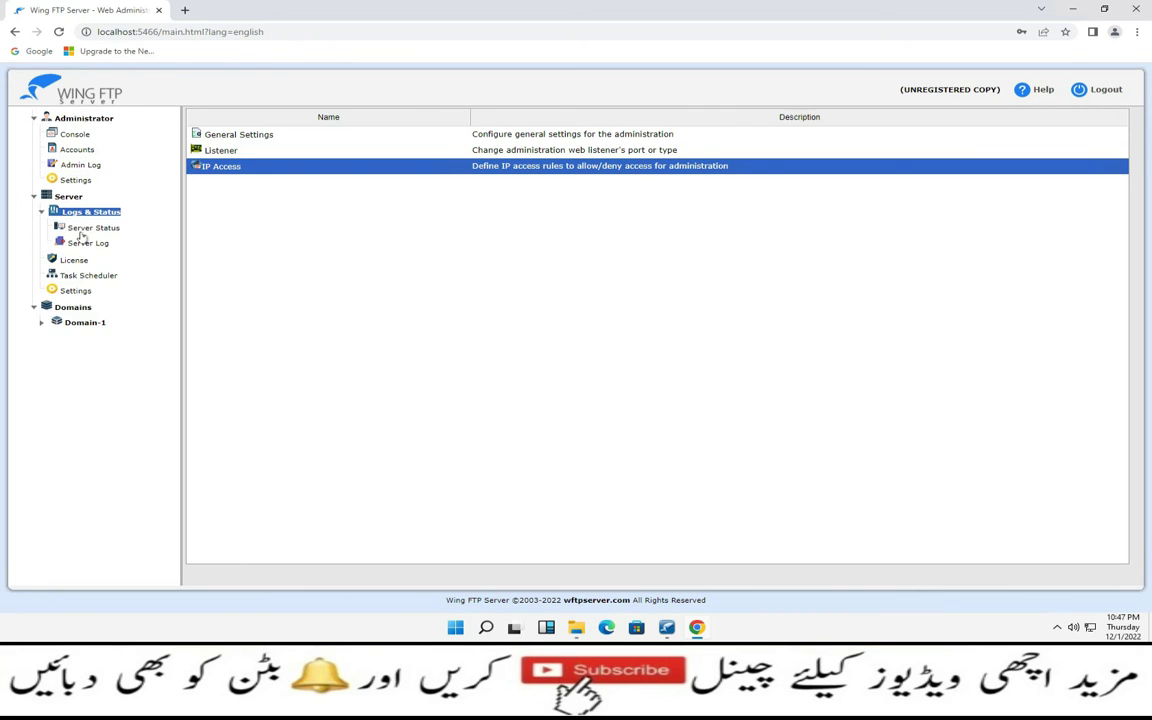
pyautogui.click(88, 229)
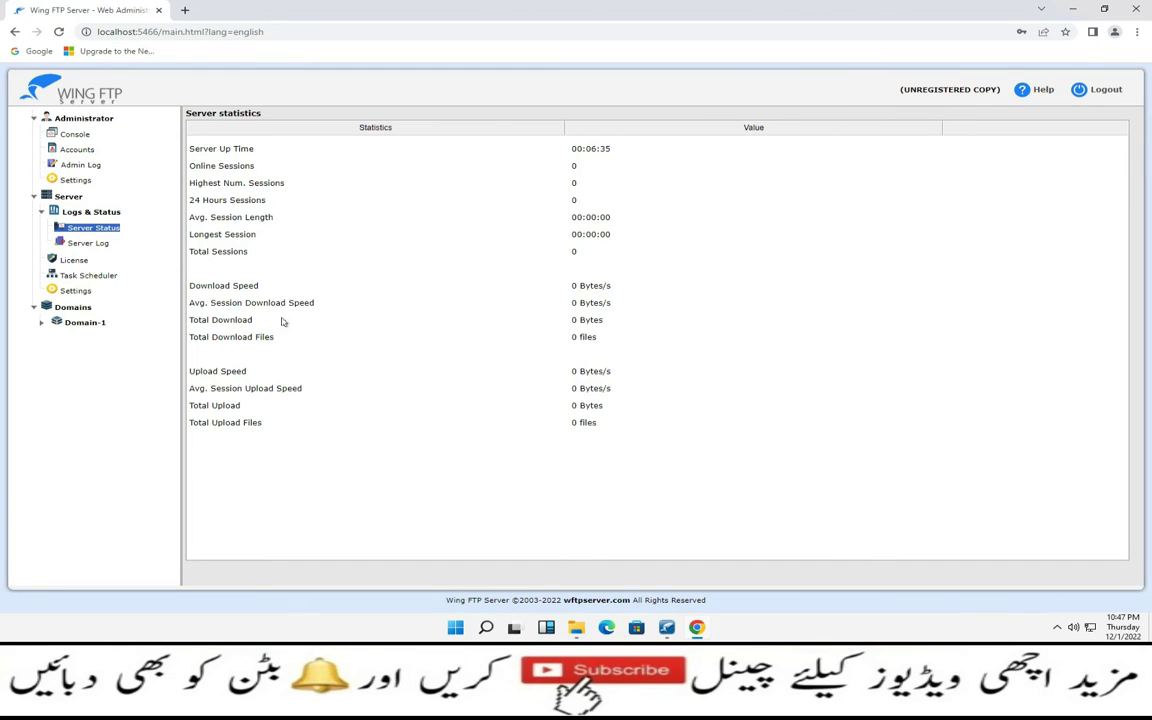
pyautogui.click(86, 243)
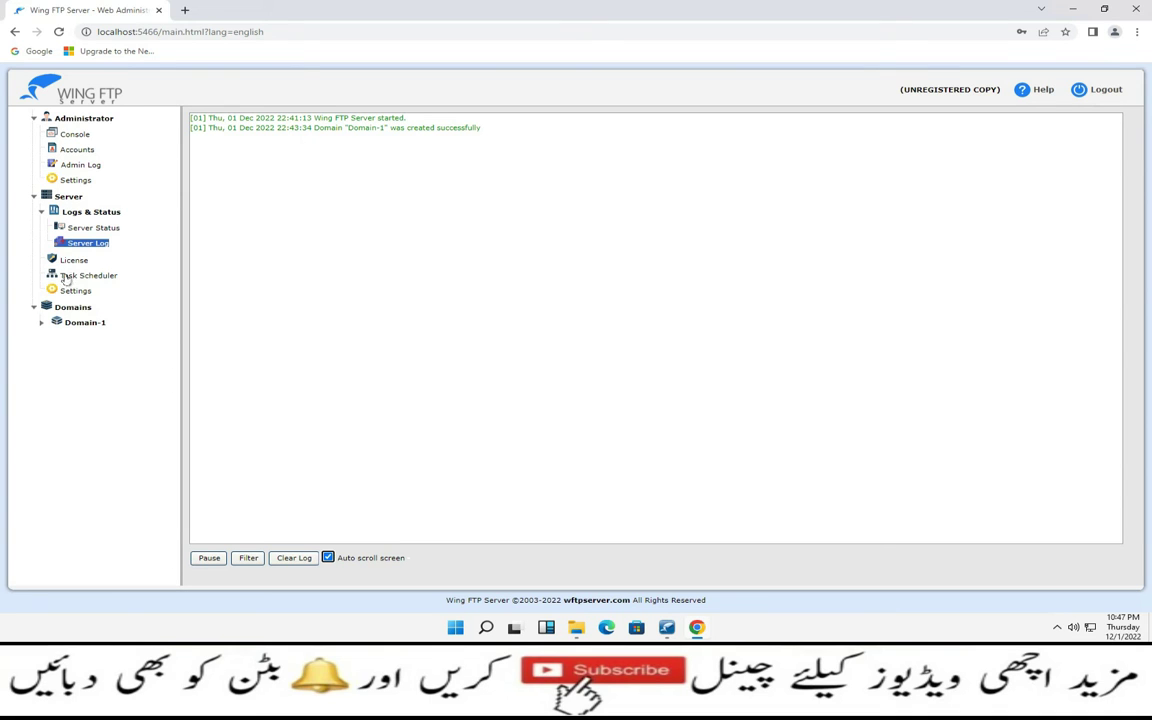
pyautogui.click(74, 261)
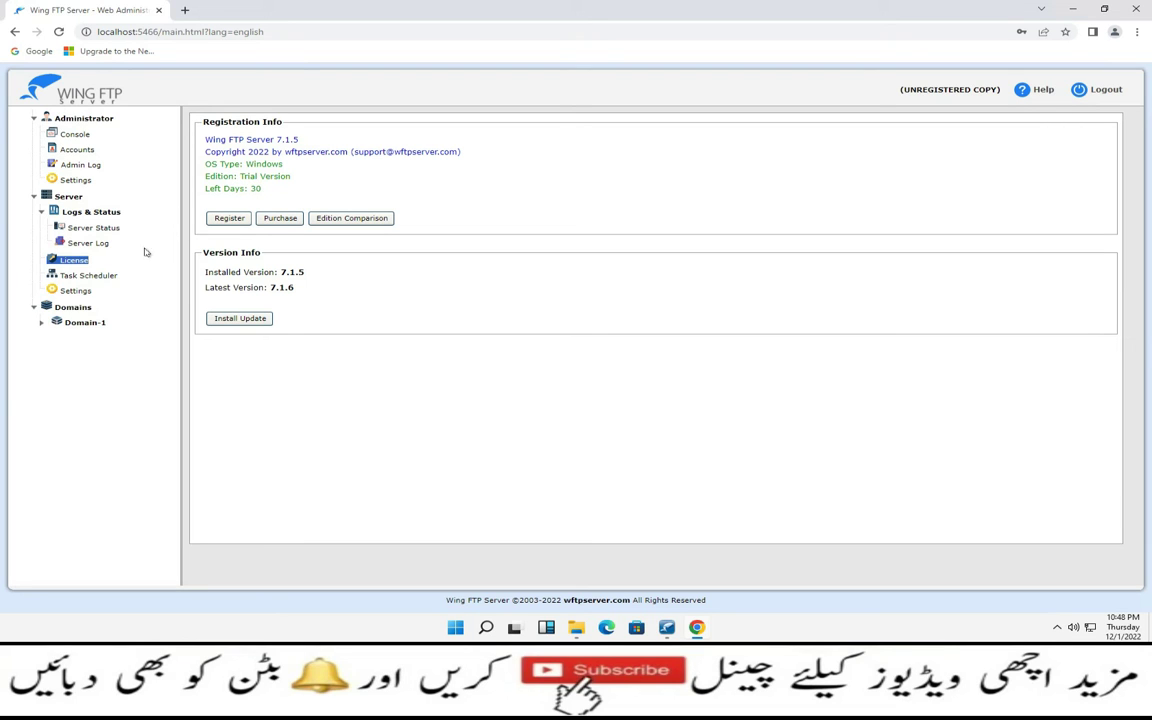
# Open the Task Scheduler and cancel a new scheduled task without creating it
pyautogui.click(76, 276)
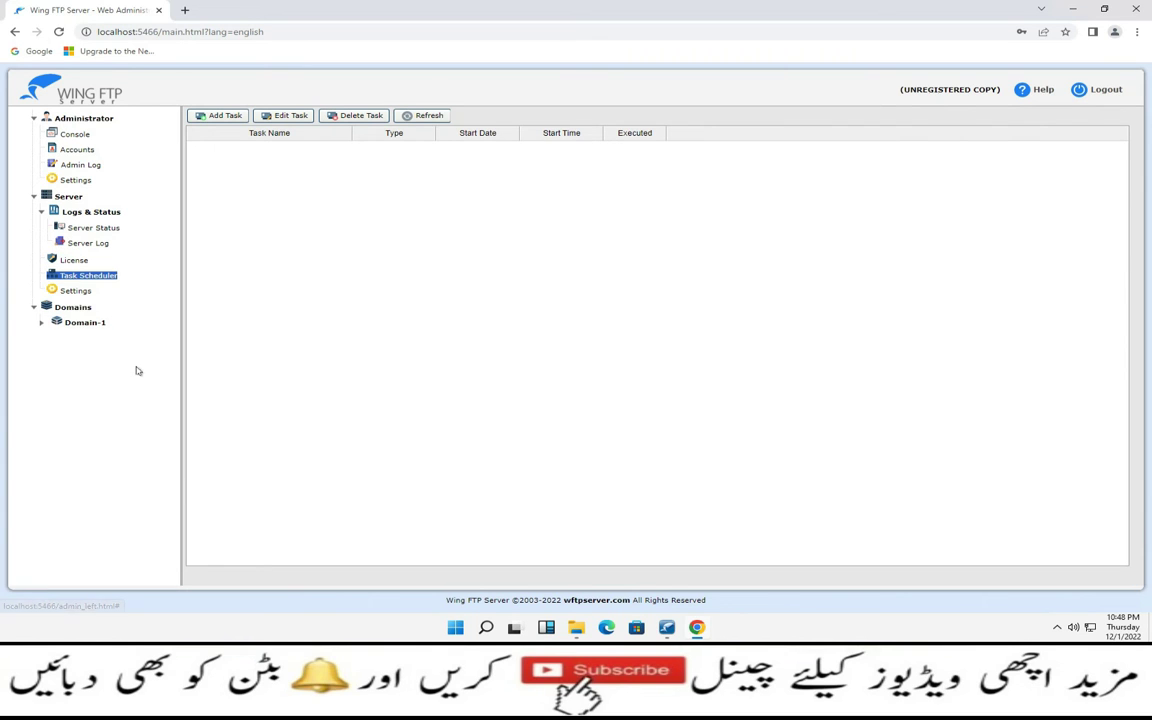
pyautogui.click(225, 117)
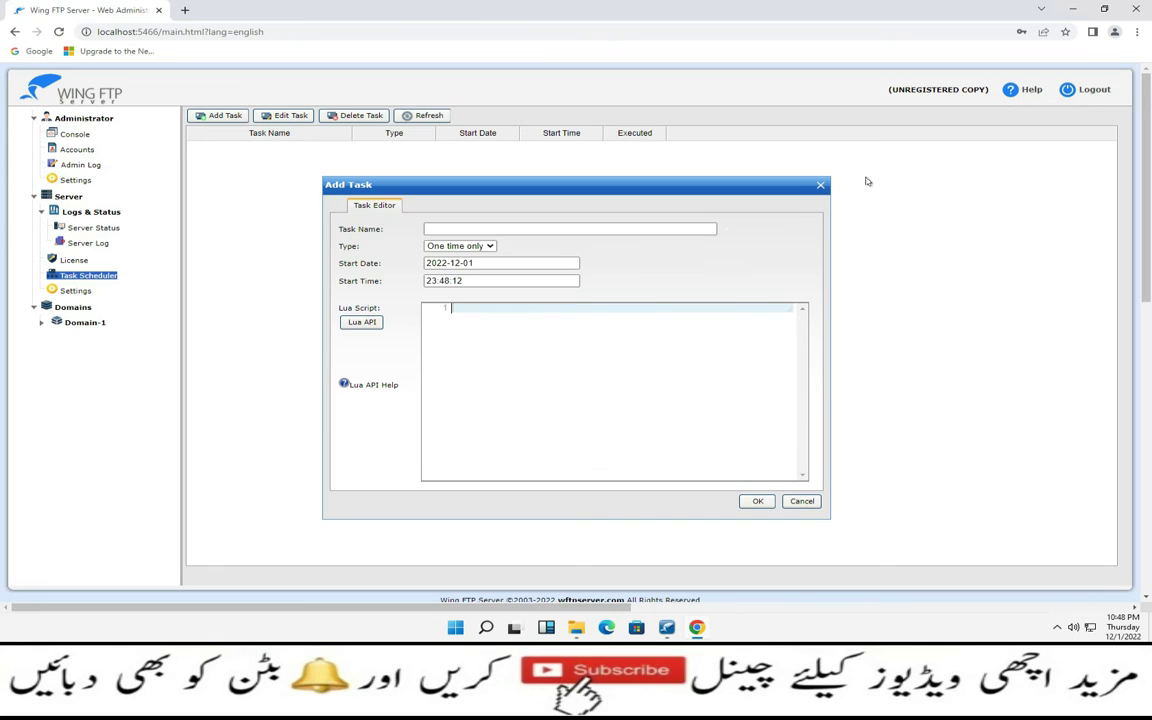
pyautogui.click(801, 504)
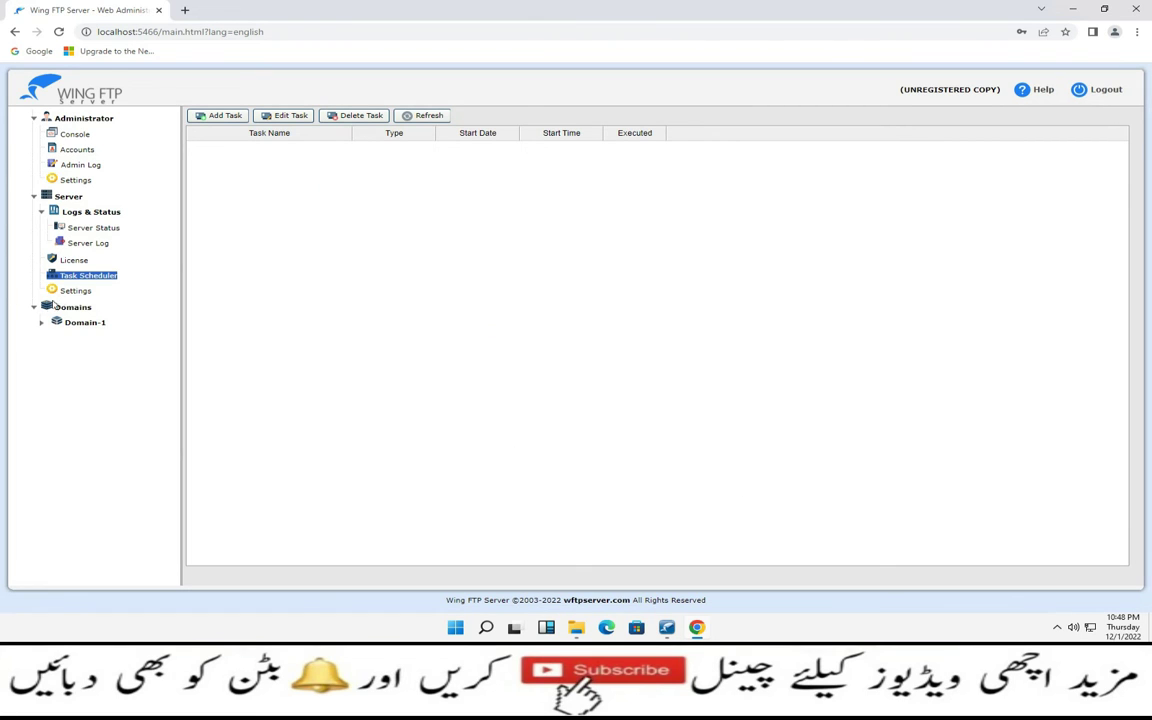
# Look at the Gateway manager in Server Settings, close it, and show the Domains list
pyautogui.click(65, 290)
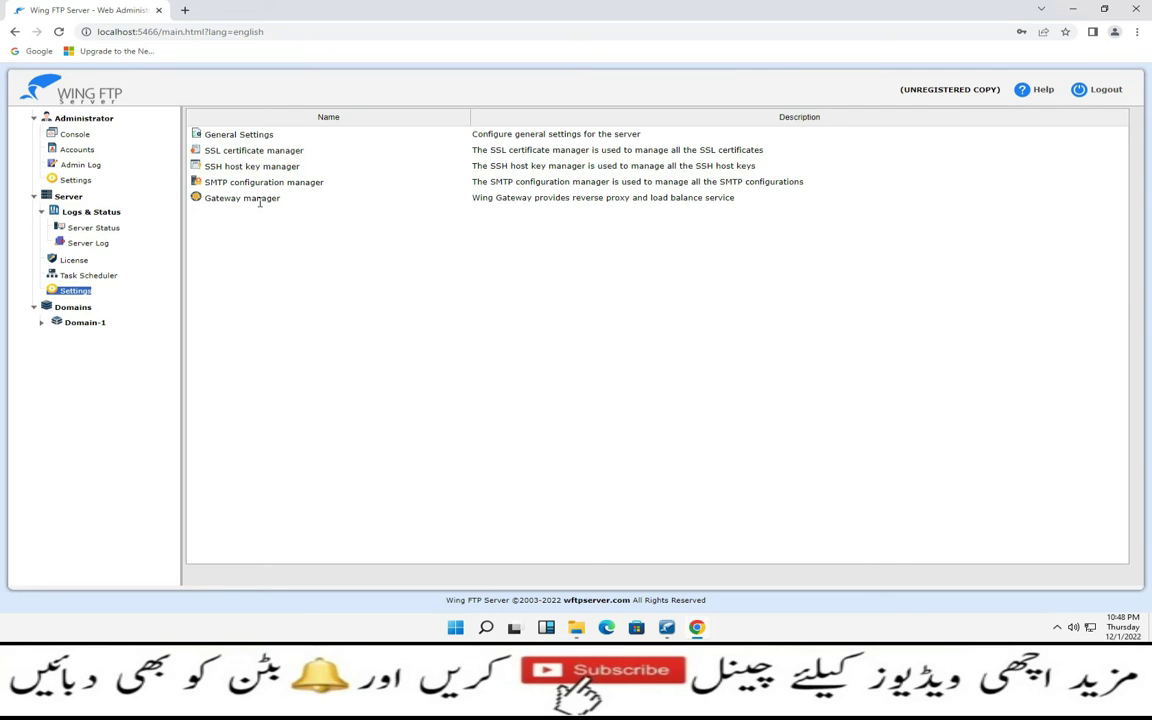
pyautogui.doubleClick(263, 199)
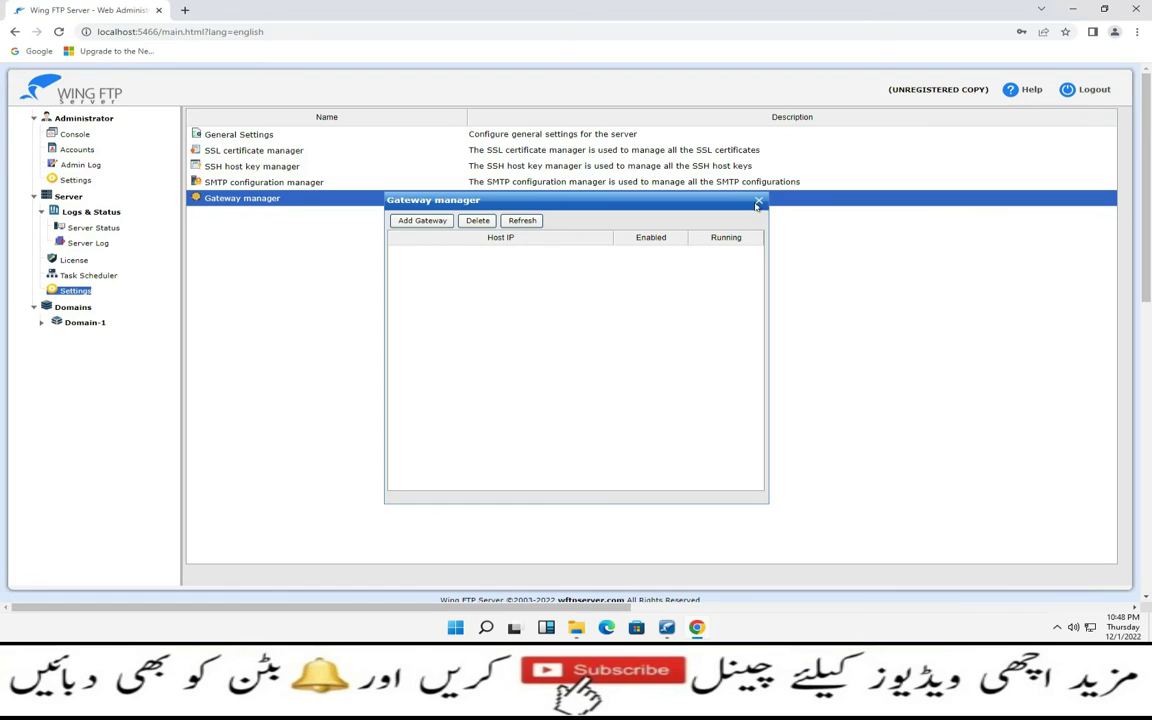
pyautogui.press('Escape')
pyautogui.click(71, 307)
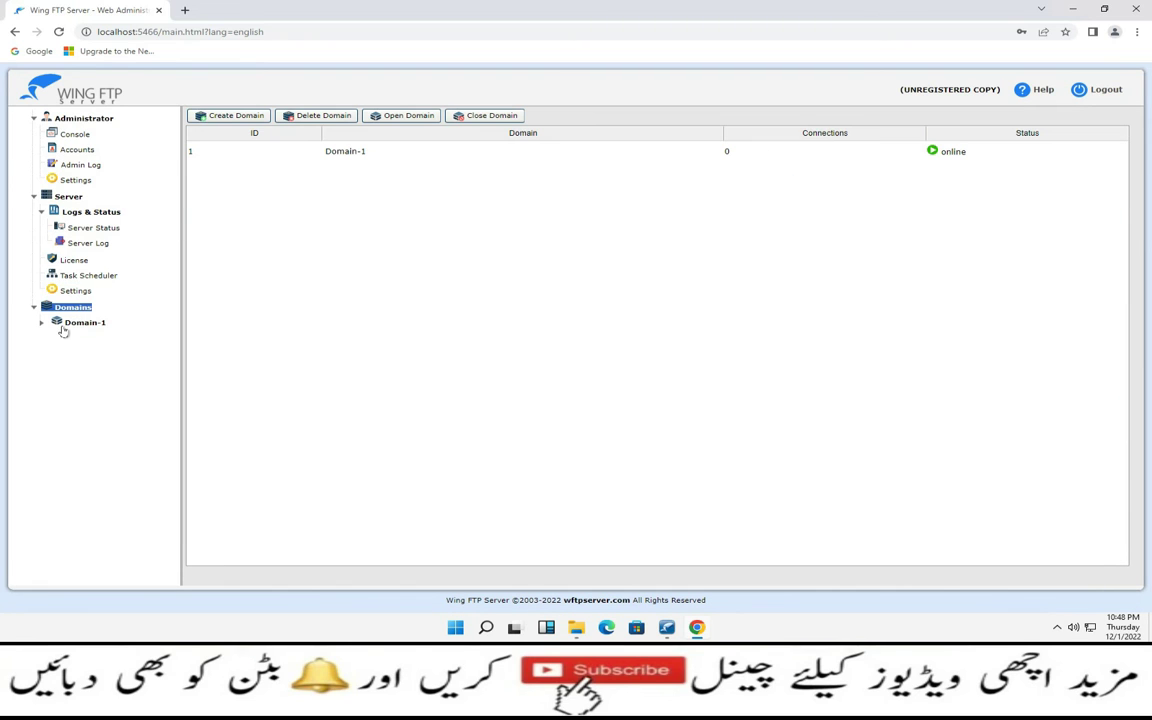
# Expand Domain-1 and review its statistics, log and audit report
pyautogui.click(41, 323)
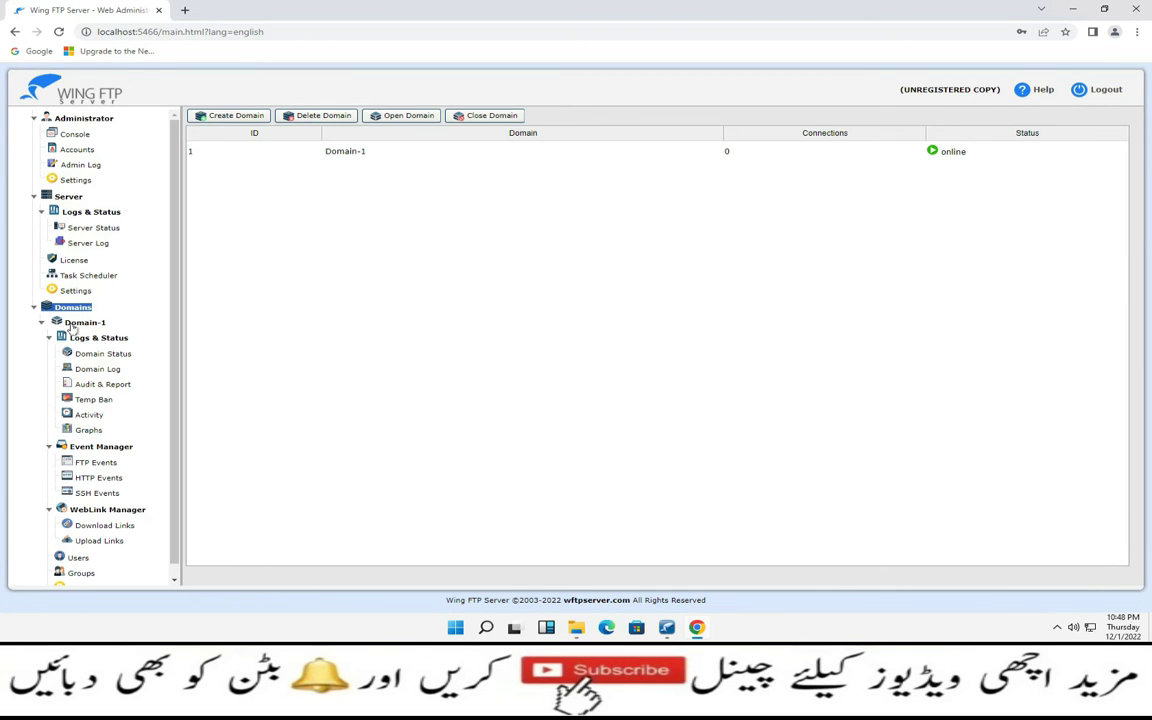
pyautogui.click(80, 322)
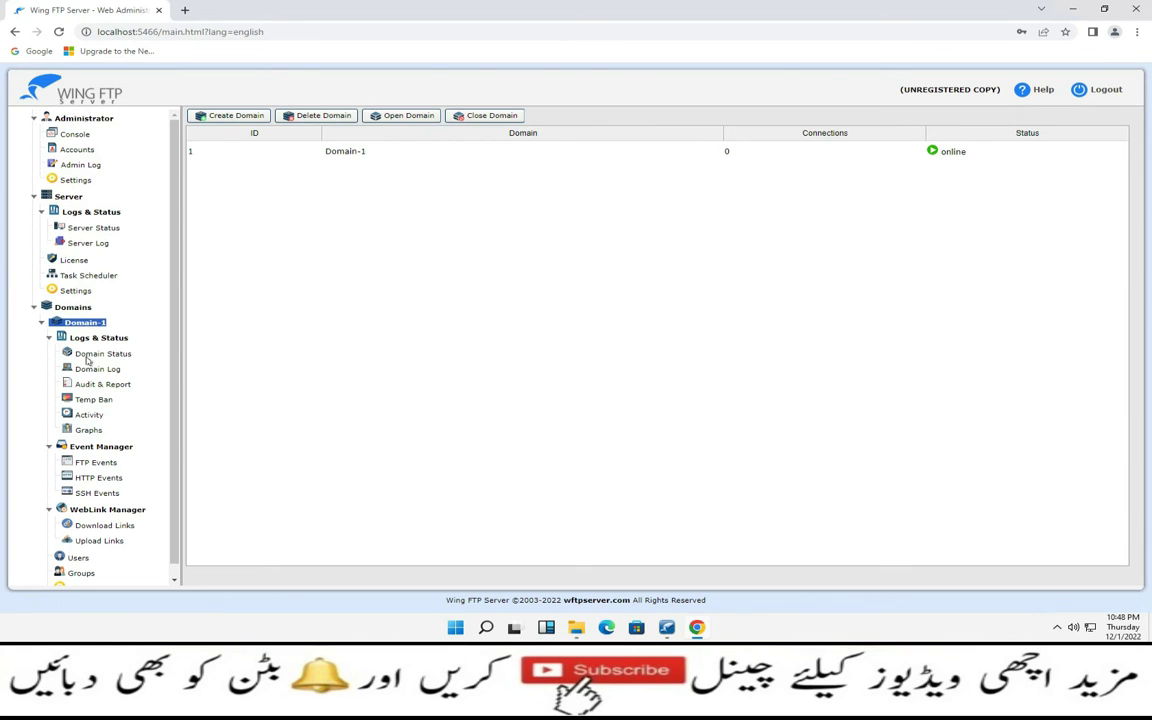
pyautogui.click(90, 355)
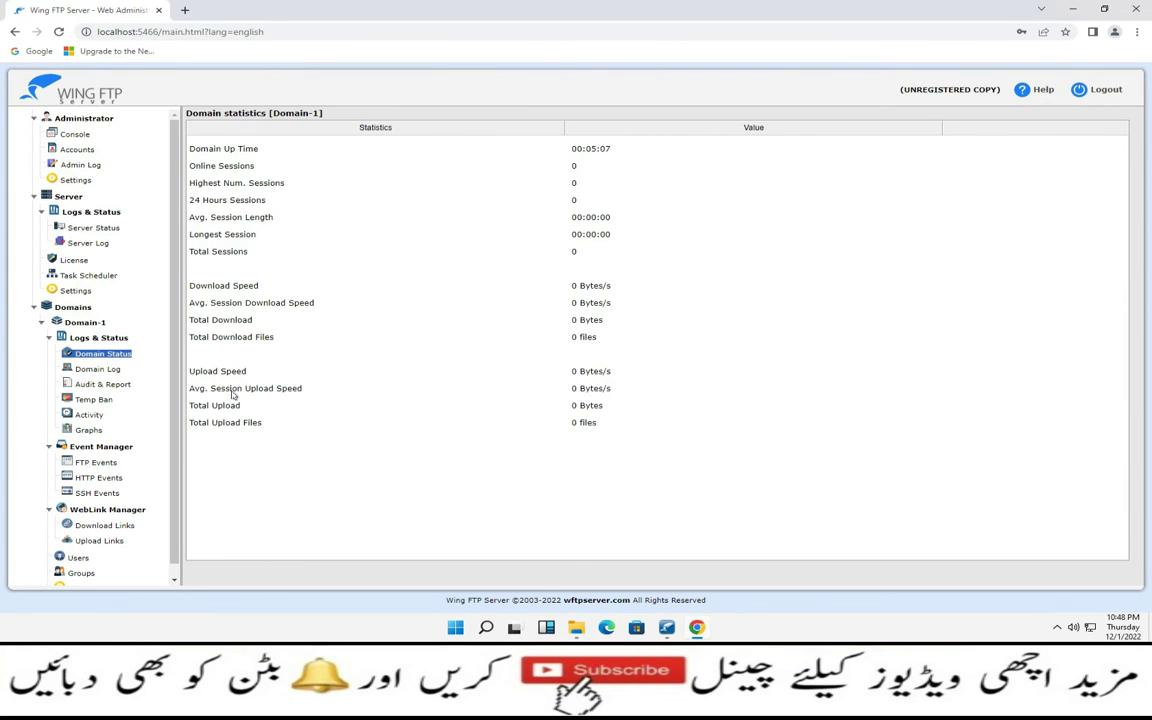
pyautogui.click(110, 371)
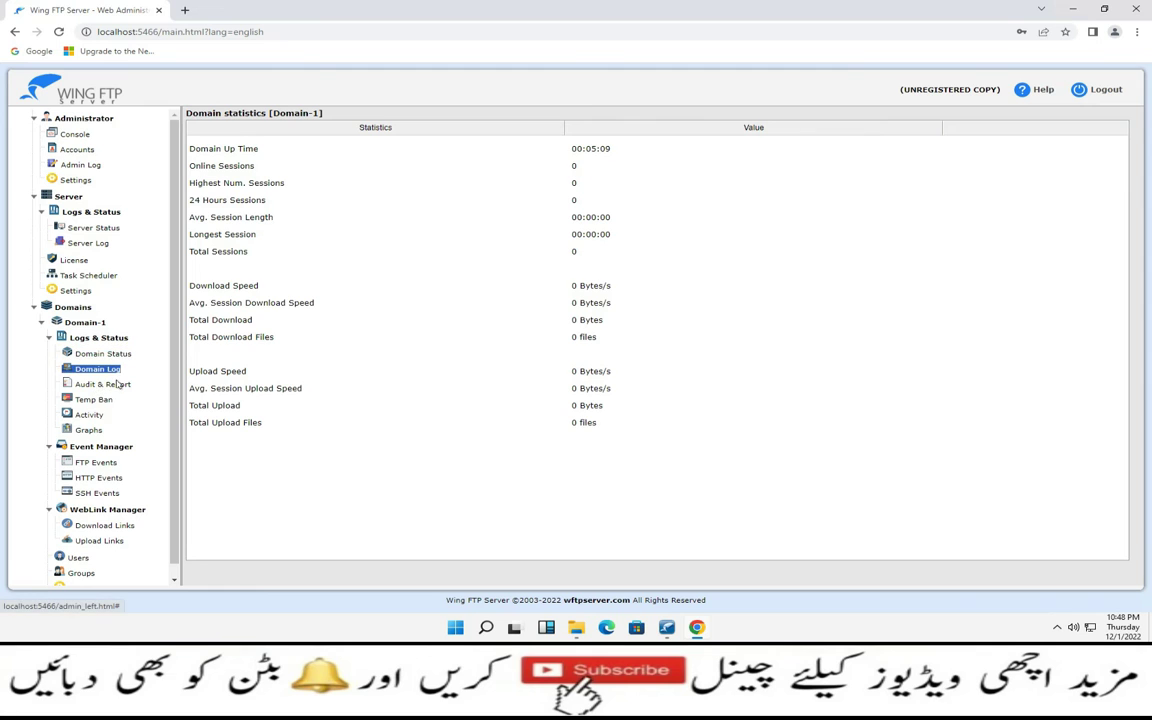
pyautogui.click(112, 385)
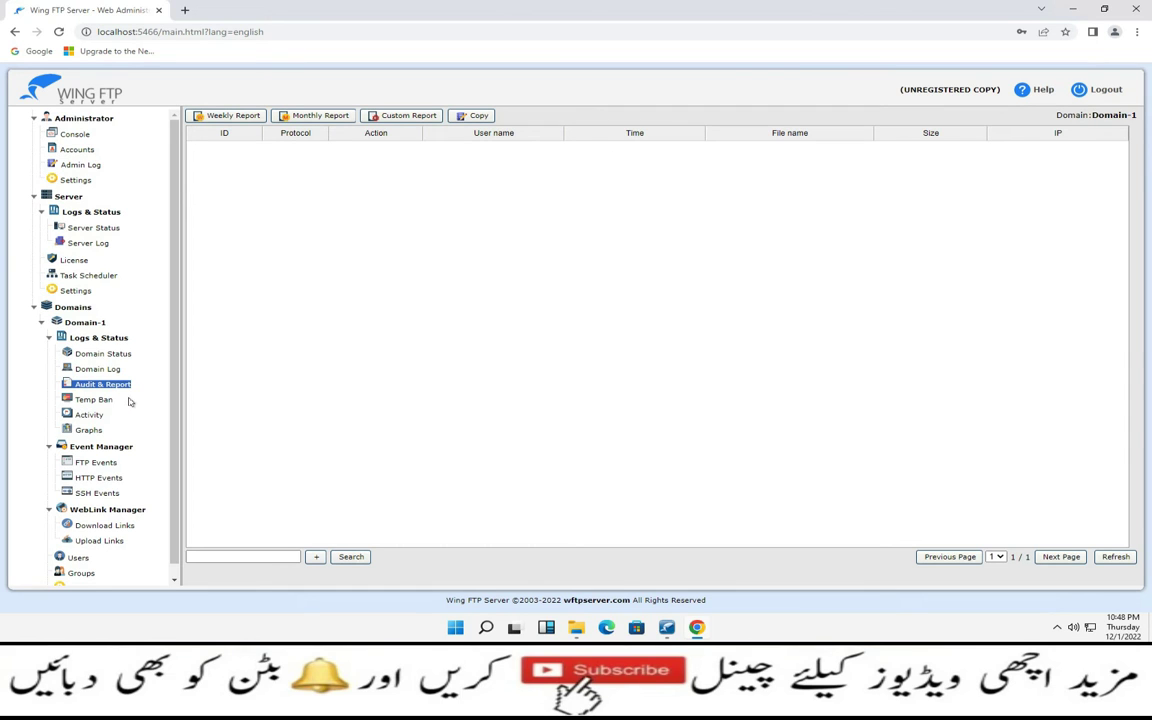
pyautogui.scroll(-1, 128, 401)
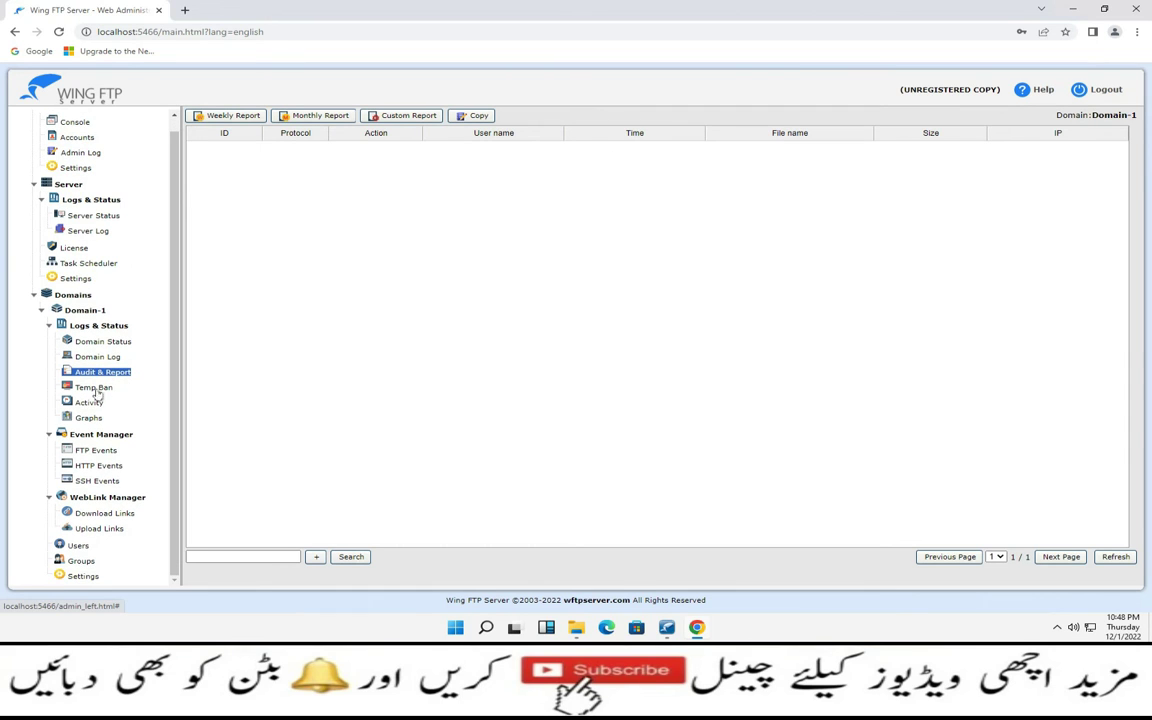
# Review Domain-1's Temp Ban, Activity, Graphs, and FTP, HTTP and SSH event pages
pyautogui.click(100, 388)
pyautogui.click(88, 403)
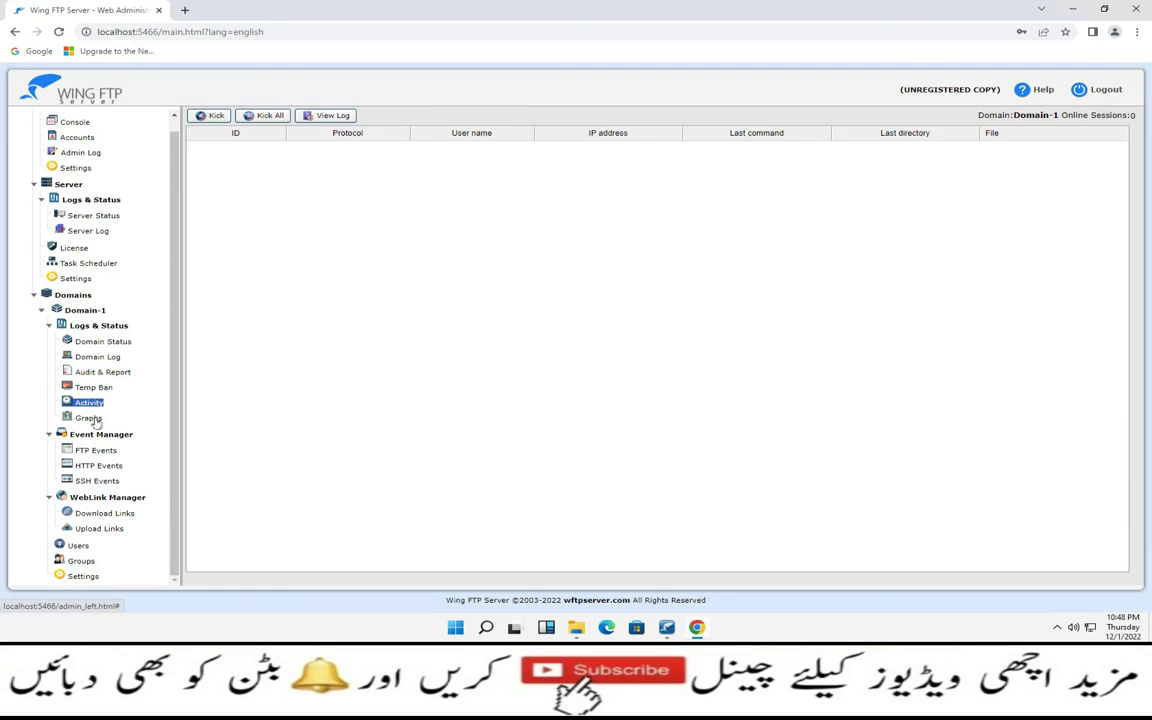
pyautogui.click(89, 418)
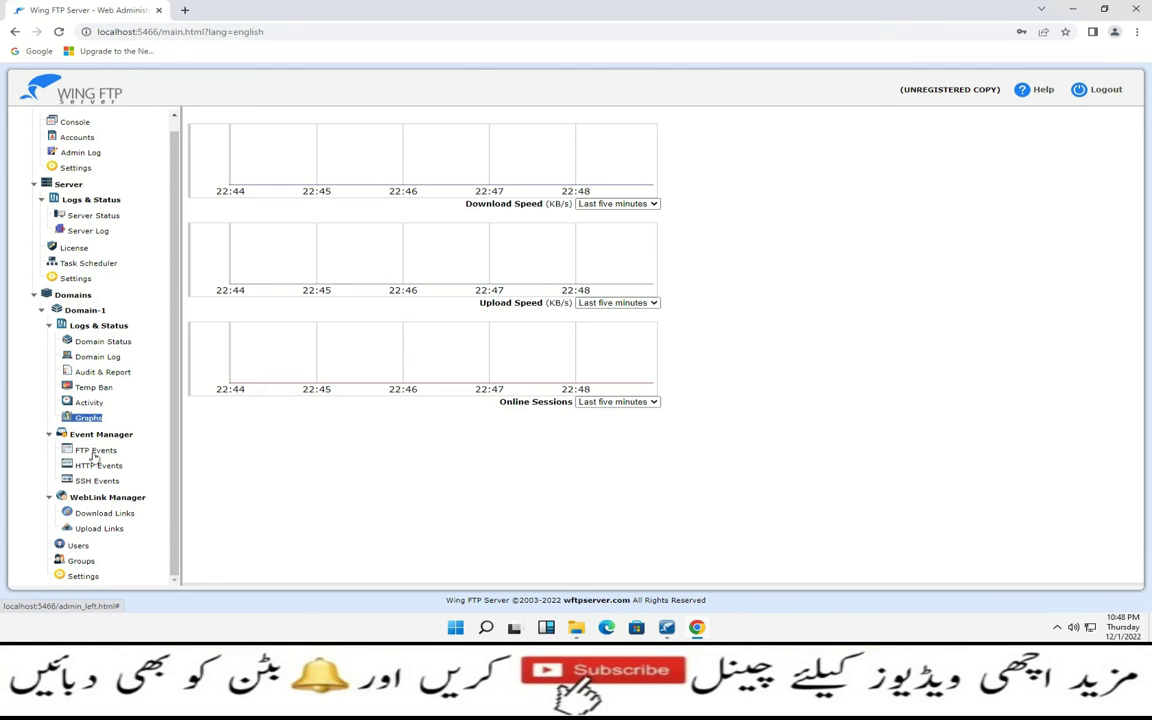
pyautogui.click(95, 452)
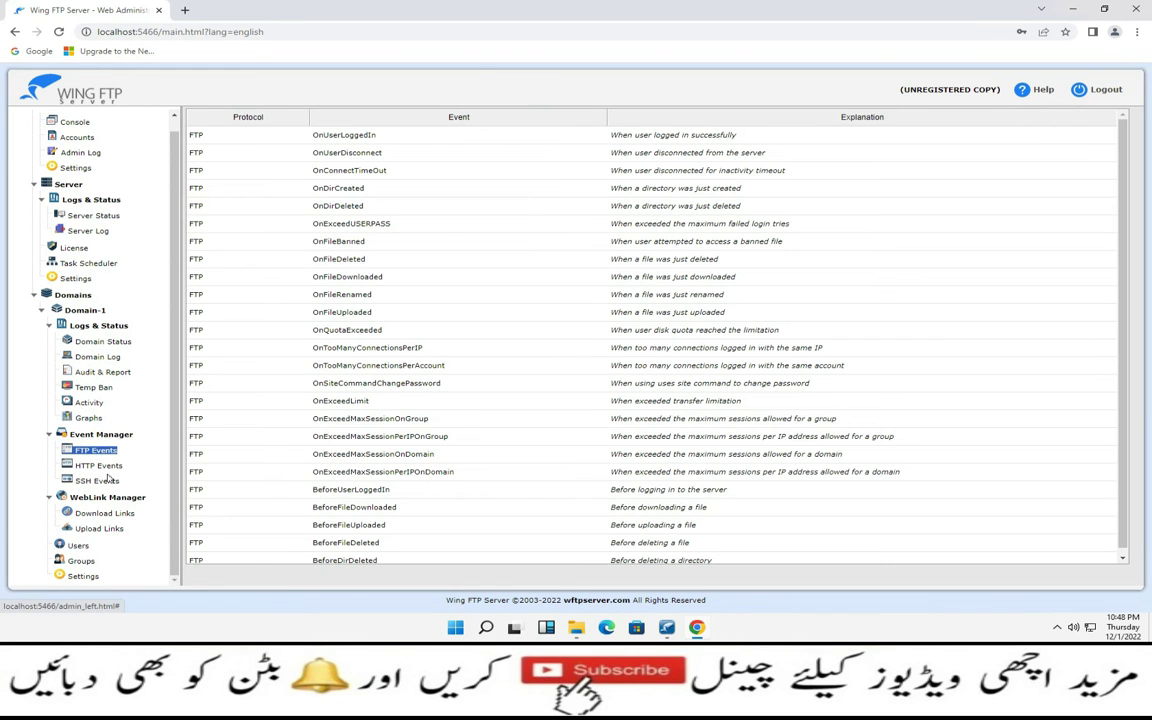
pyautogui.click(99, 467)
pyautogui.click(105, 482)
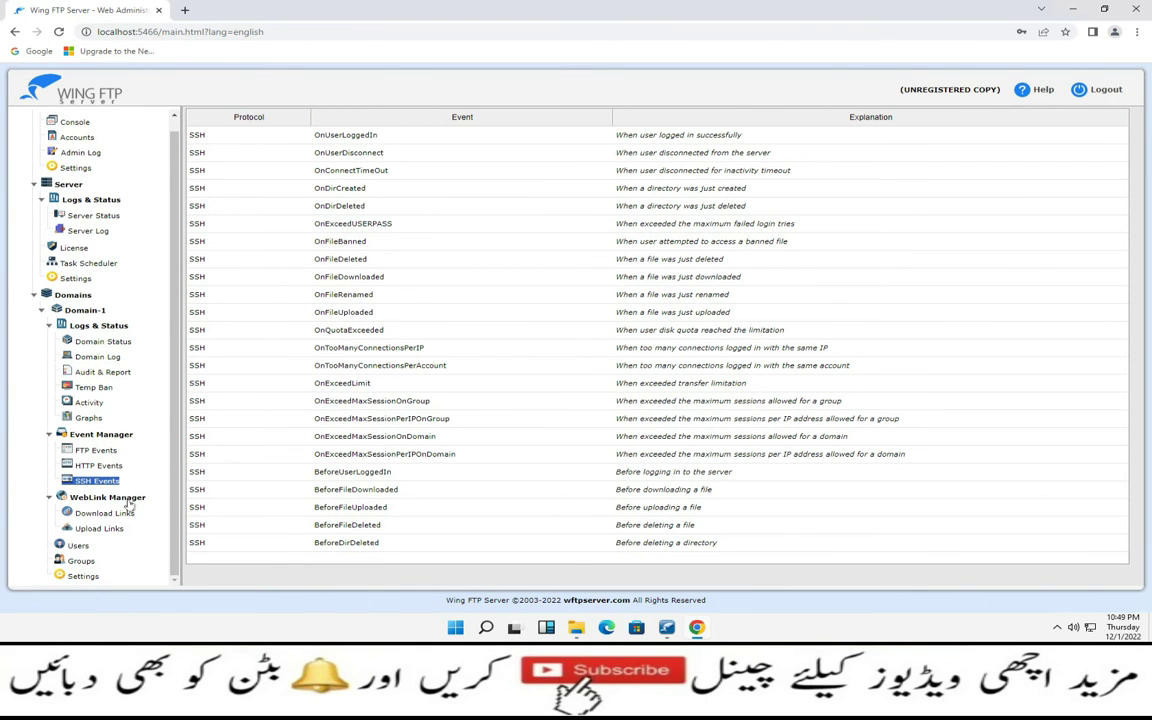
# Check Domain-1's download and upload links, then show its Users list with user1
pyautogui.click(120, 514)
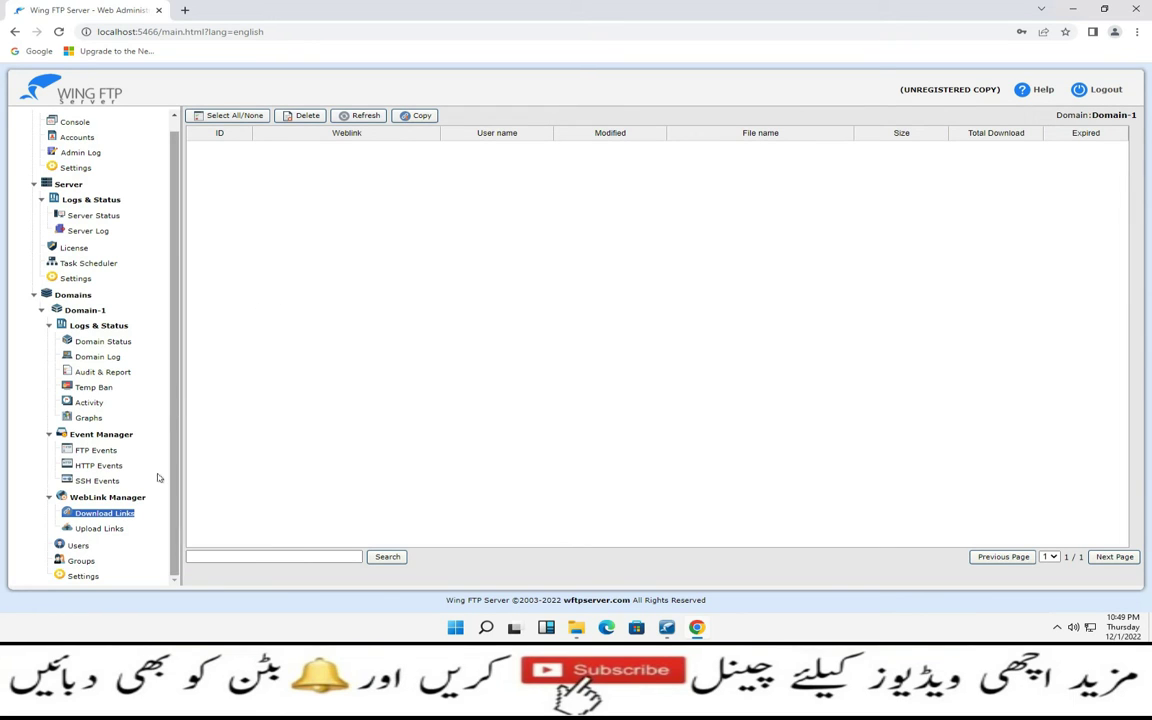
pyautogui.click(97, 526)
pyautogui.click(77, 545)
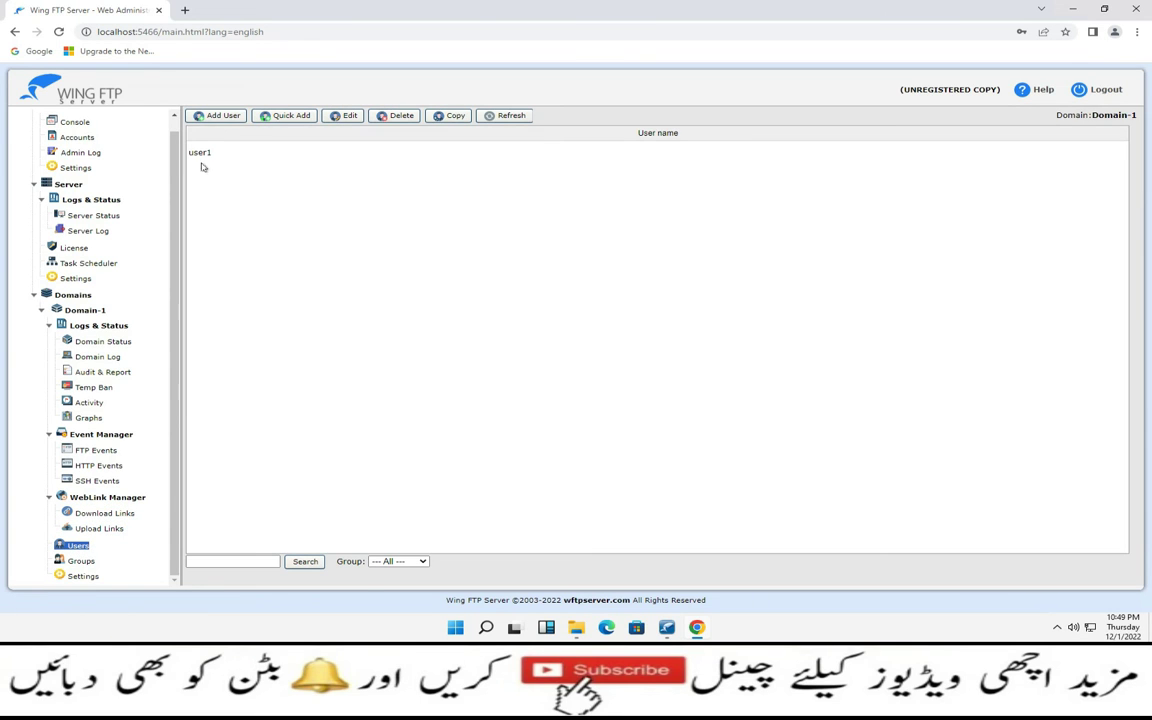
# Create user user-2 with a new password and Expires on left unchecked, then go to Directory
pyautogui.click(216, 116)
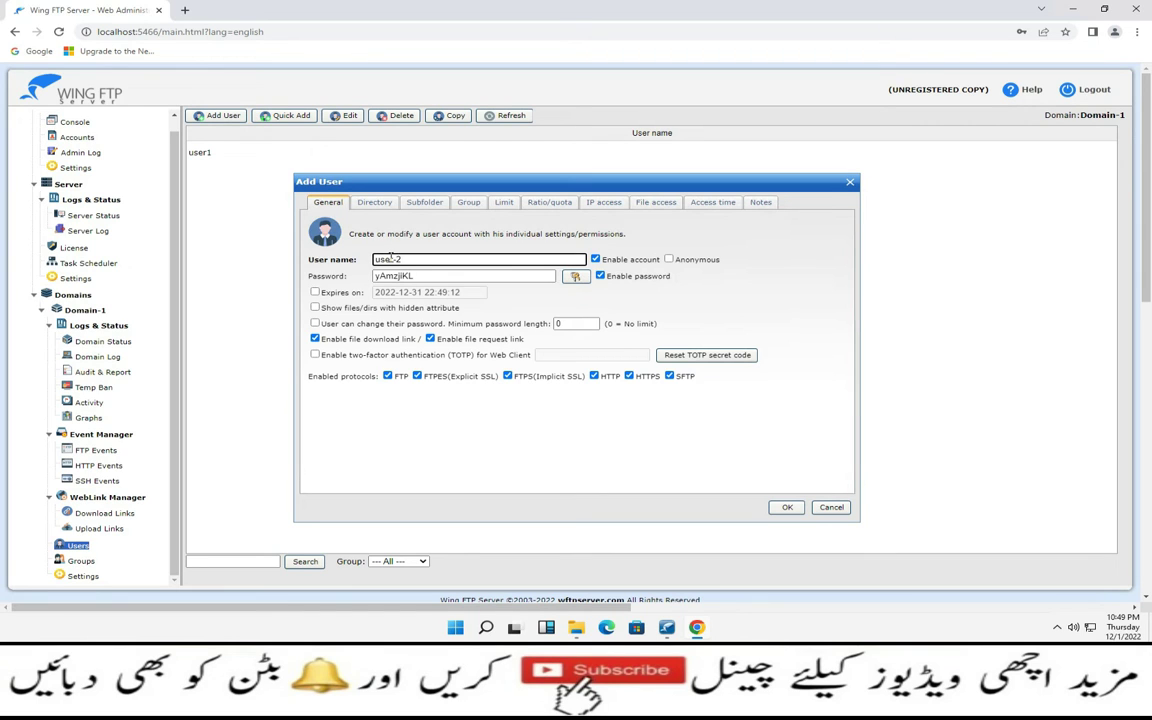
pyautogui.press('Tab')
pyautogui.press('BackSpace')
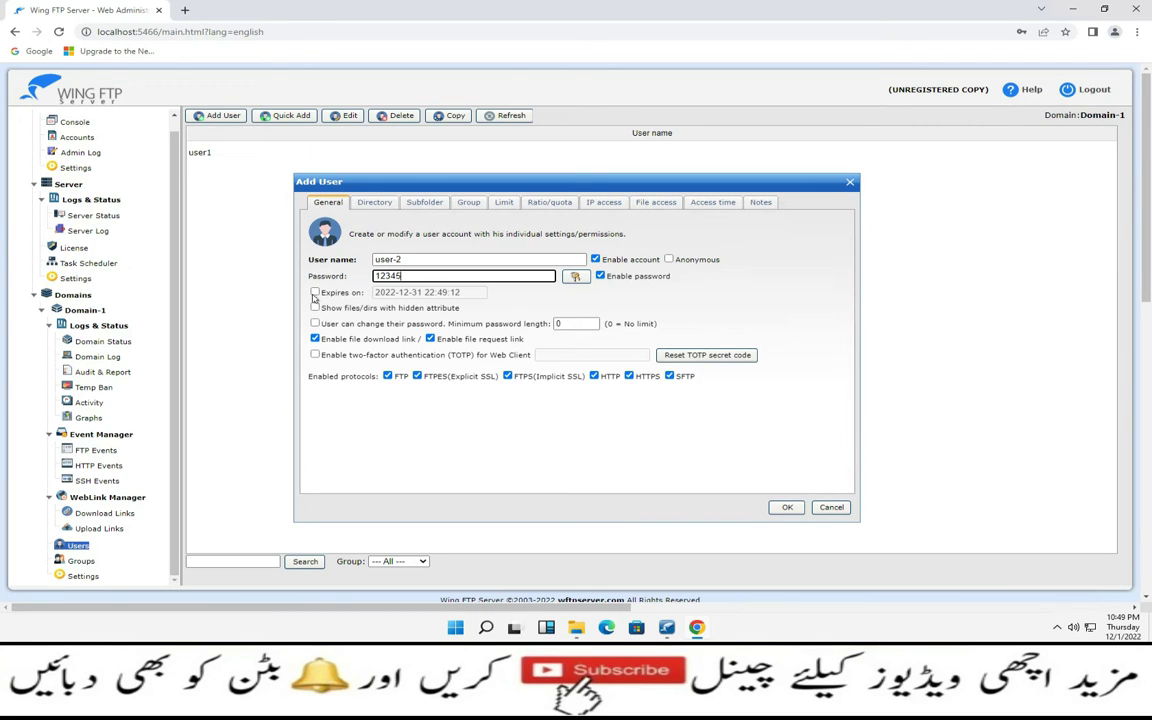
pyautogui.click(315, 293)
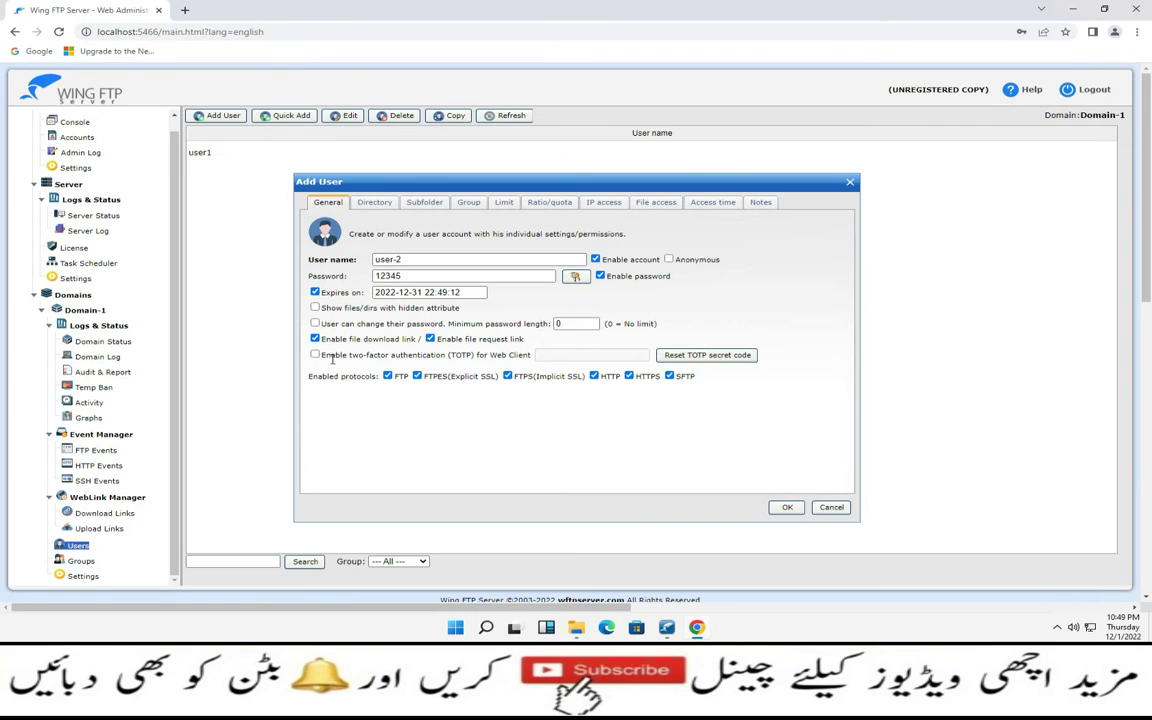
pyautogui.click(315, 293)
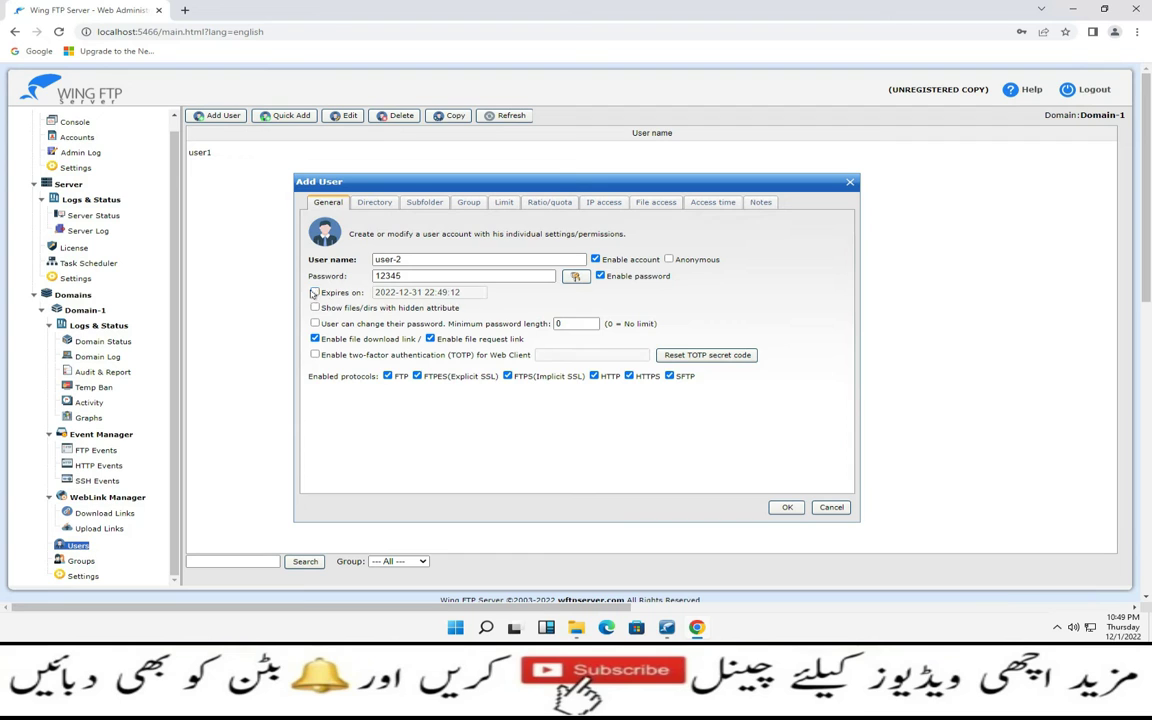
pyautogui.click(370, 203)
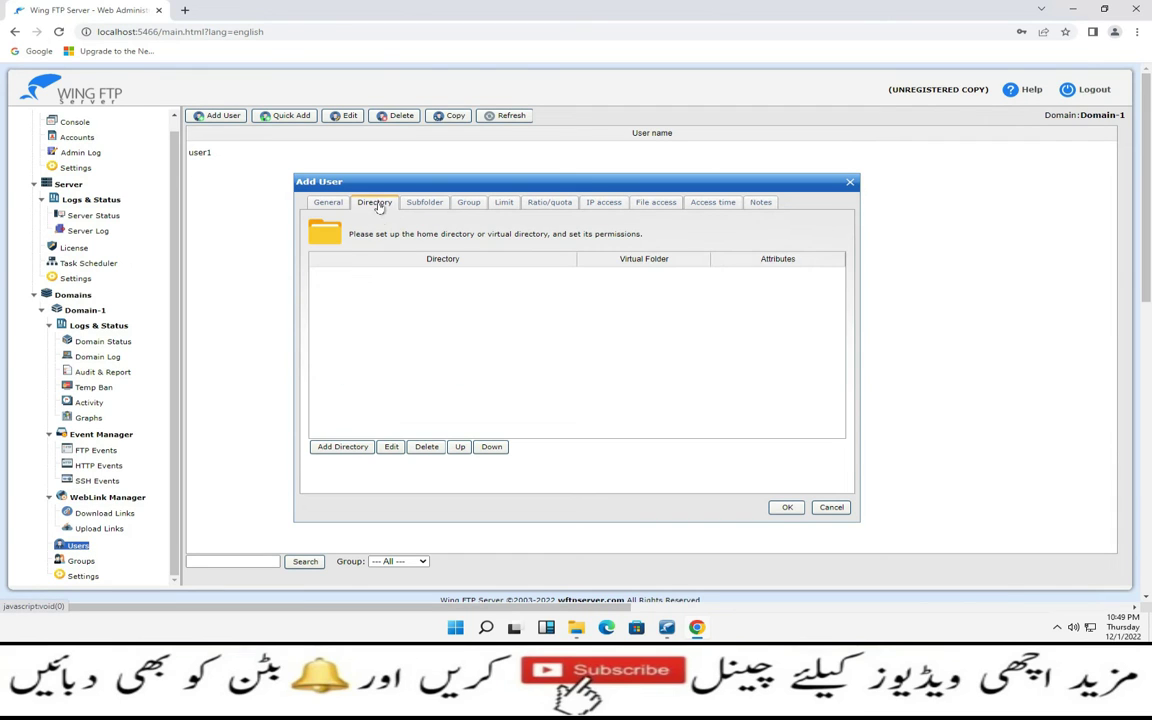
# Add a home directory for user-2 at C:/Users/Administrator/Desktop/FTP Dir/User-2
pyautogui.click(338, 446)
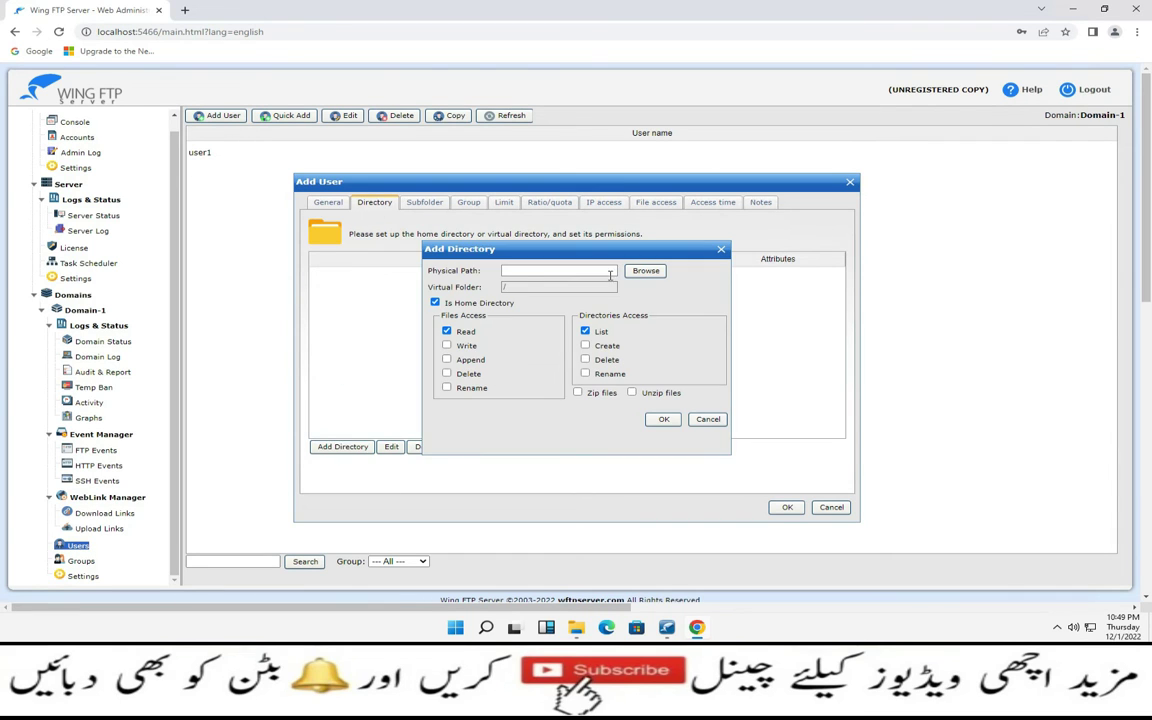
pyautogui.click(645, 272)
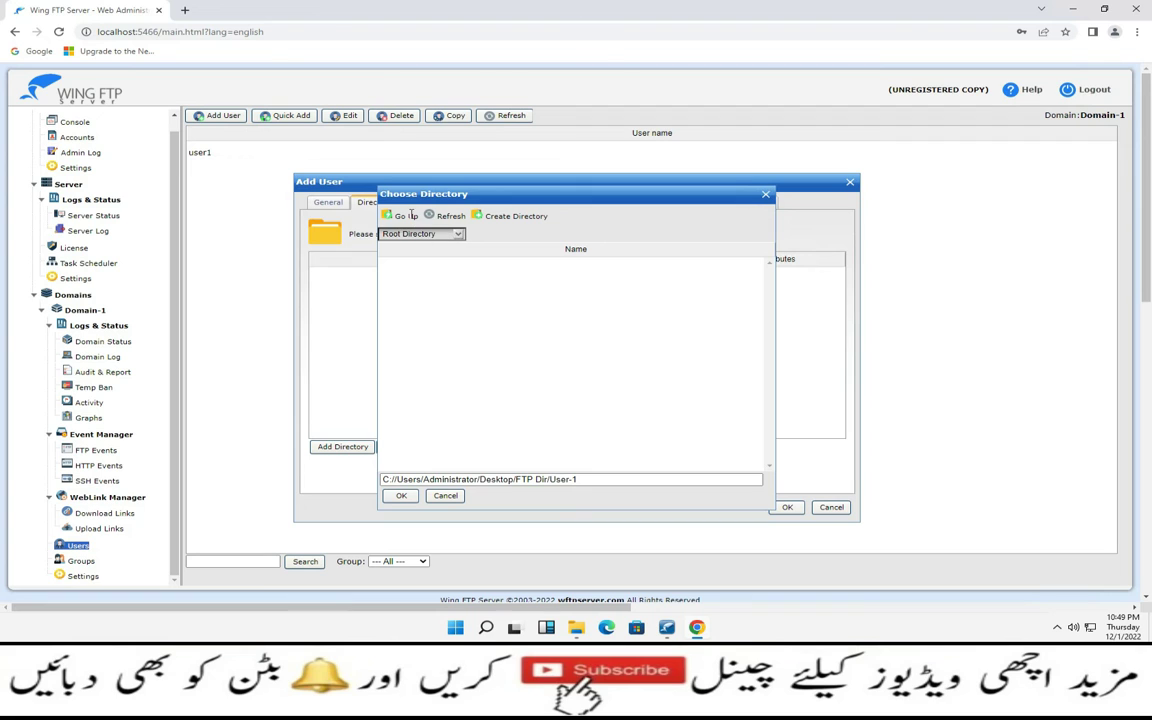
pyautogui.click(458, 234)
pyautogui.click(420, 235)
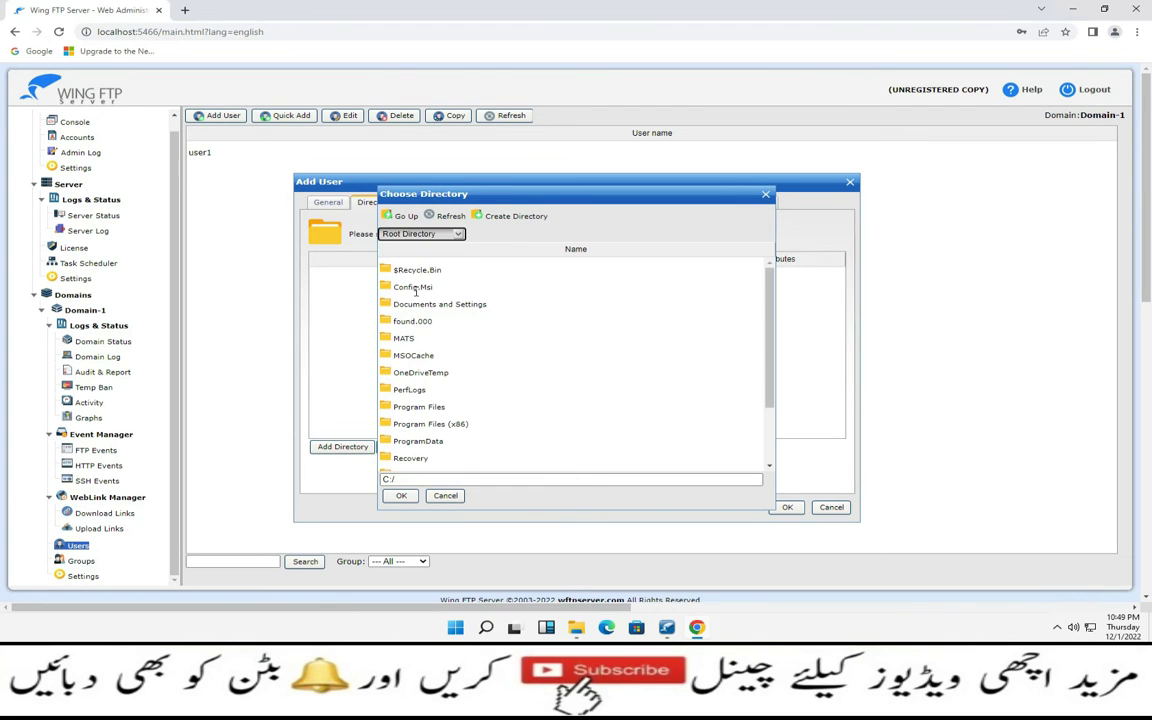
pyautogui.scroll(-2, 417, 432)
pyautogui.doubleClick(407, 429)
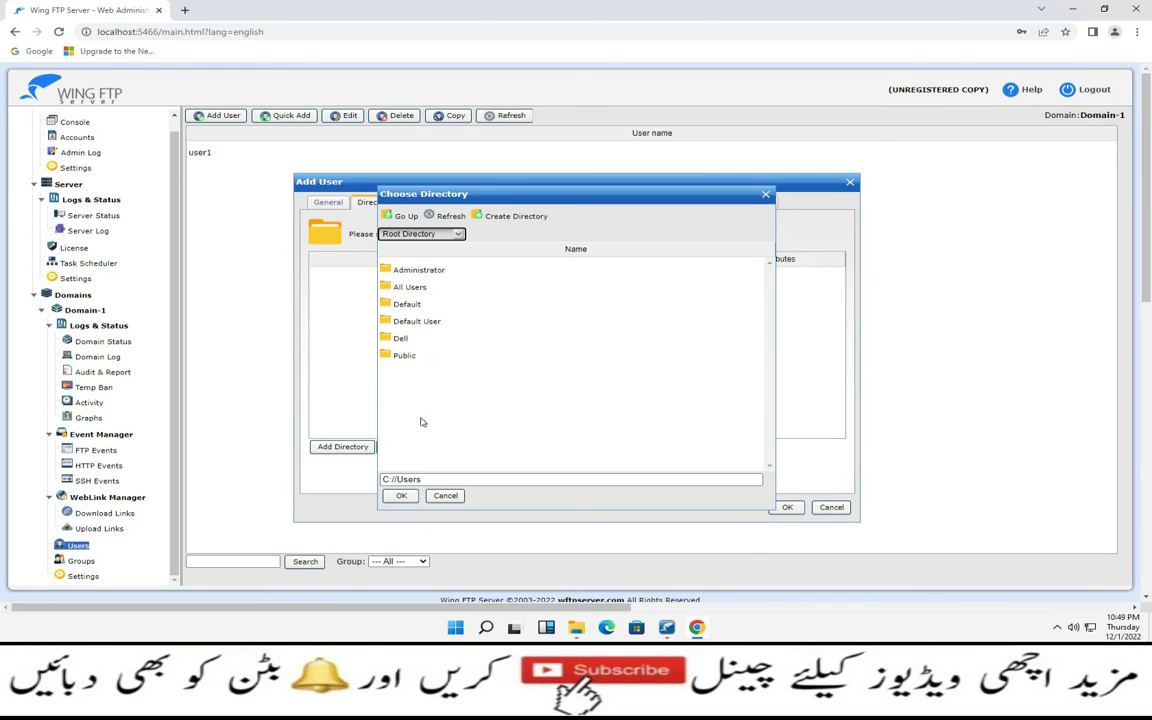
pyautogui.doubleClick(423, 270)
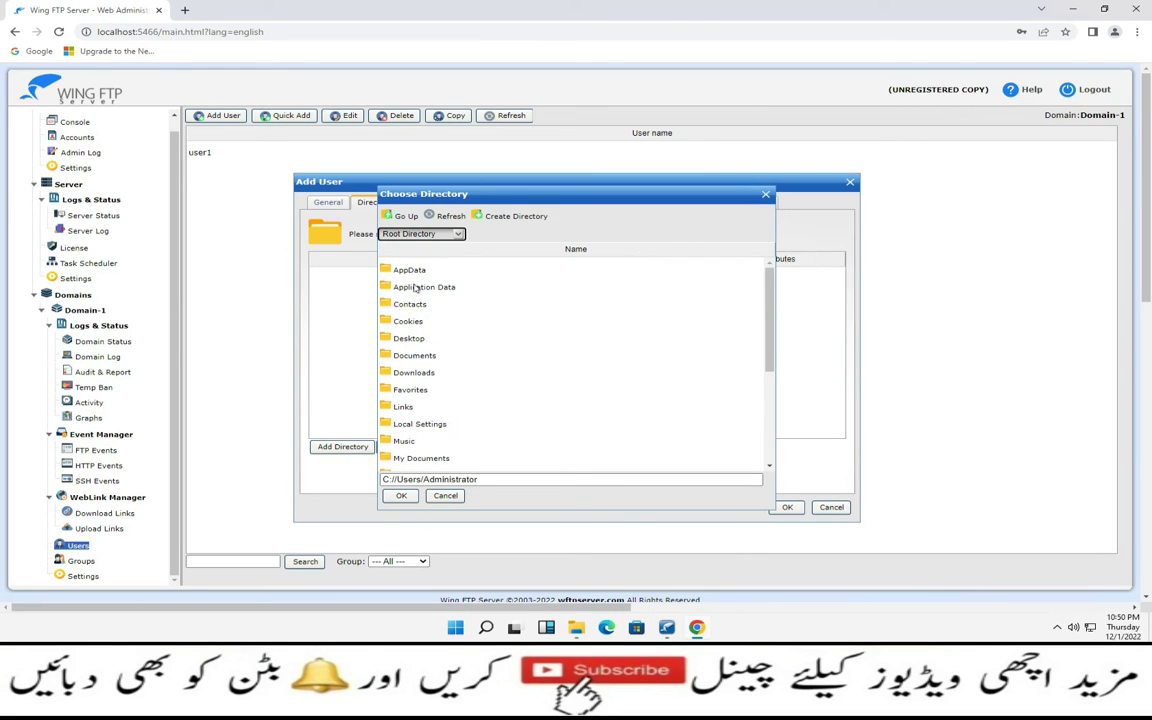
pyautogui.doubleClick(410, 339)
pyautogui.doubleClick(410, 270)
pyautogui.doubleClick(408, 287)
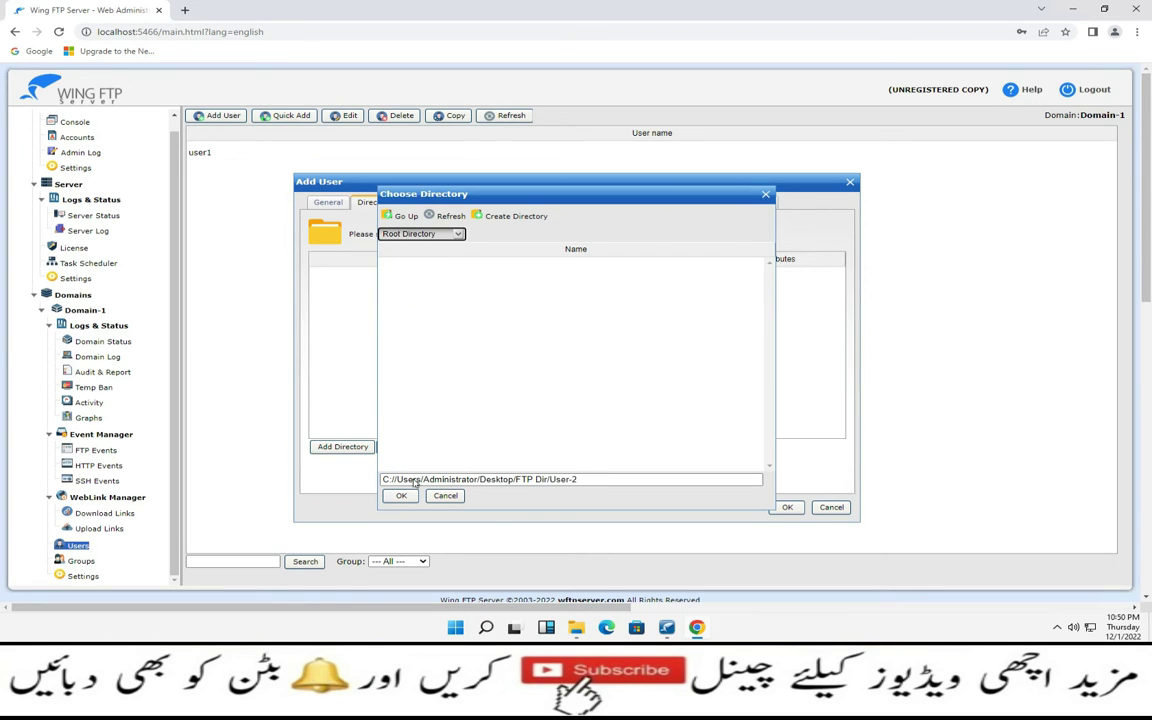
pyautogui.click(401, 496)
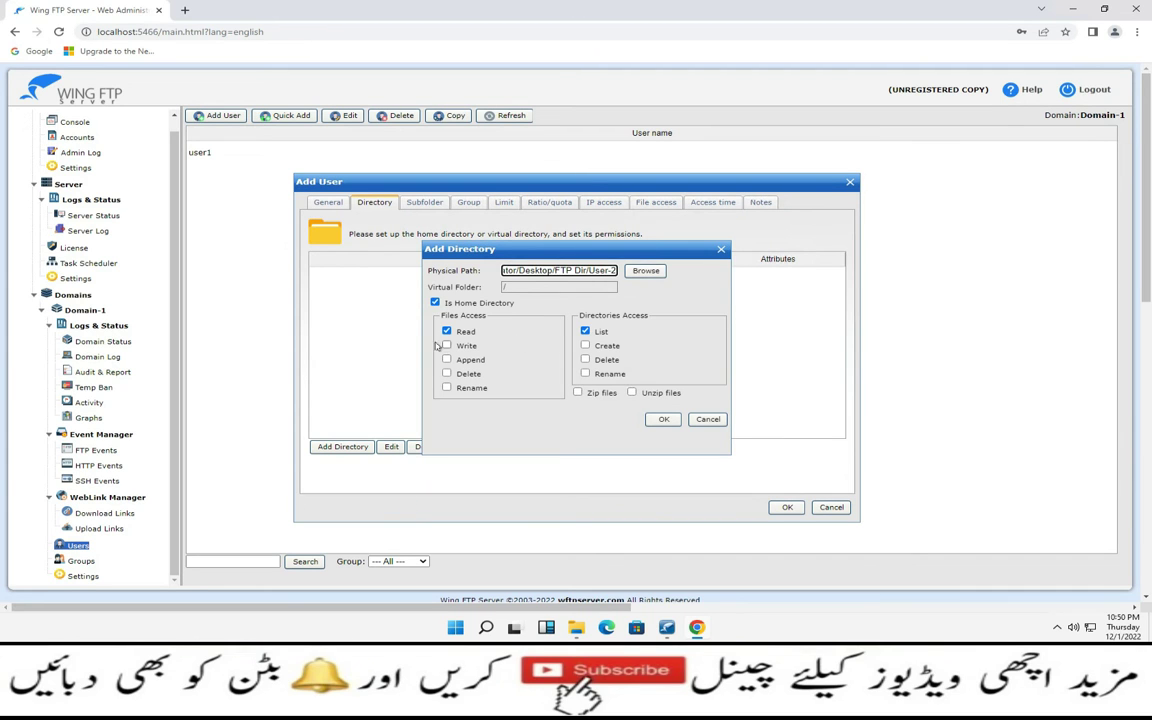
# Grant full file, directory, zip and unzip rights on the User-2 directory and confirm
pyautogui.click(447, 345)
pyautogui.click(447, 359)
pyautogui.click(447, 373)
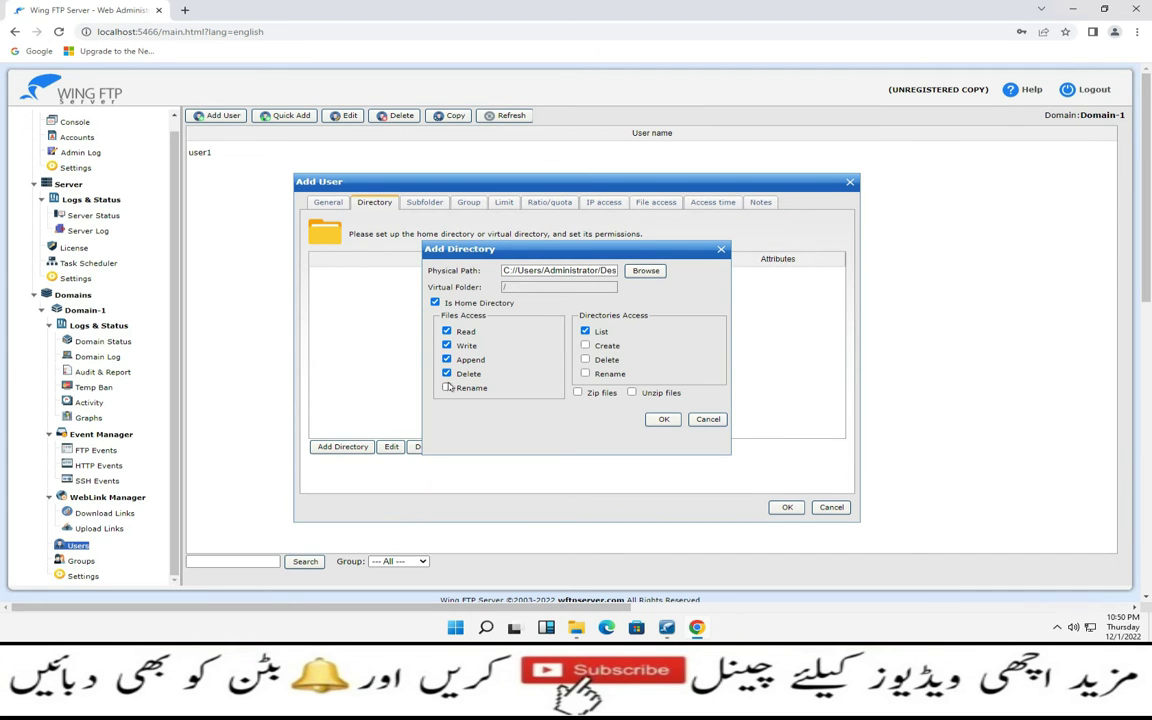
pyautogui.click(447, 388)
pyautogui.click(585, 373)
pyautogui.click(585, 359)
pyautogui.click(585, 345)
pyautogui.click(577, 392)
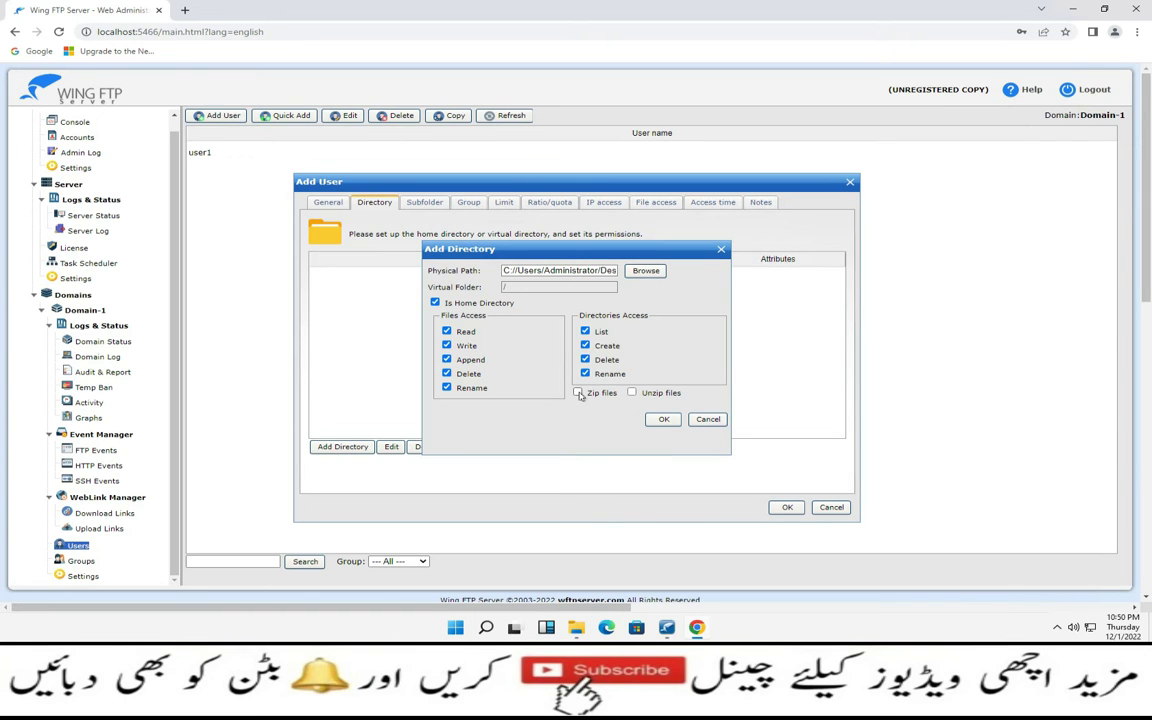
pyautogui.click(636, 393)
pyautogui.click(664, 422)
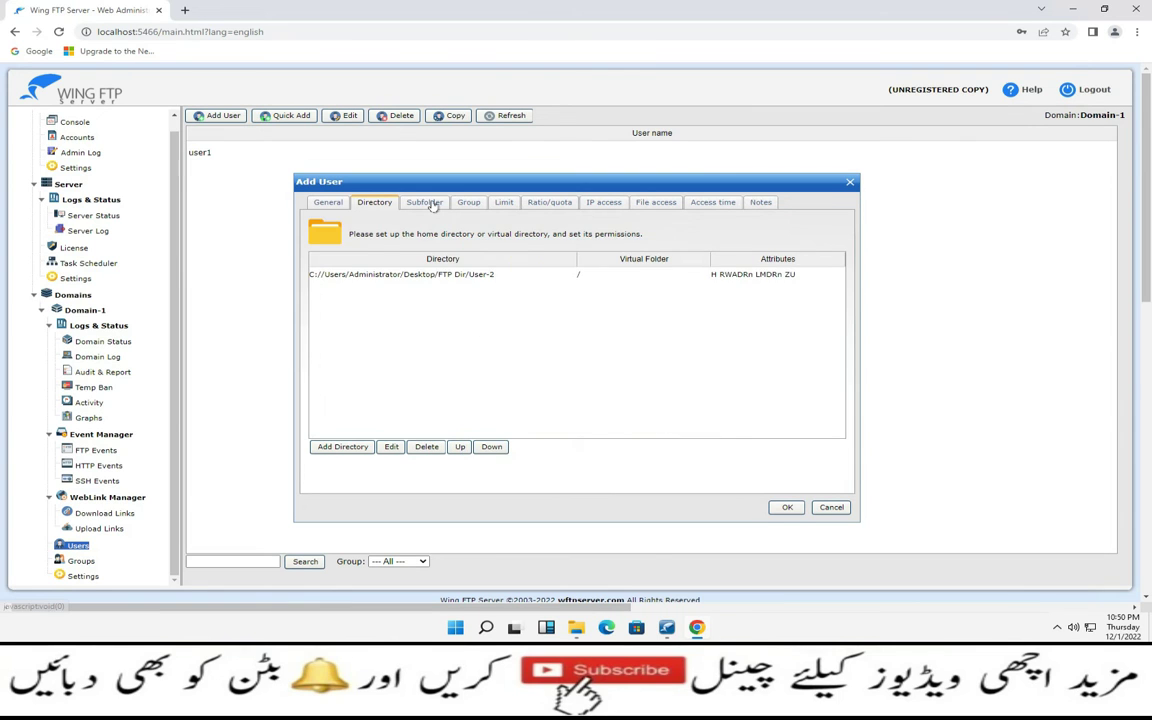
# Review user-2's Subfolder, Group, Limit and Ratio/quota settings unchanged
pyautogui.click(424, 203)
pyautogui.click(470, 203)
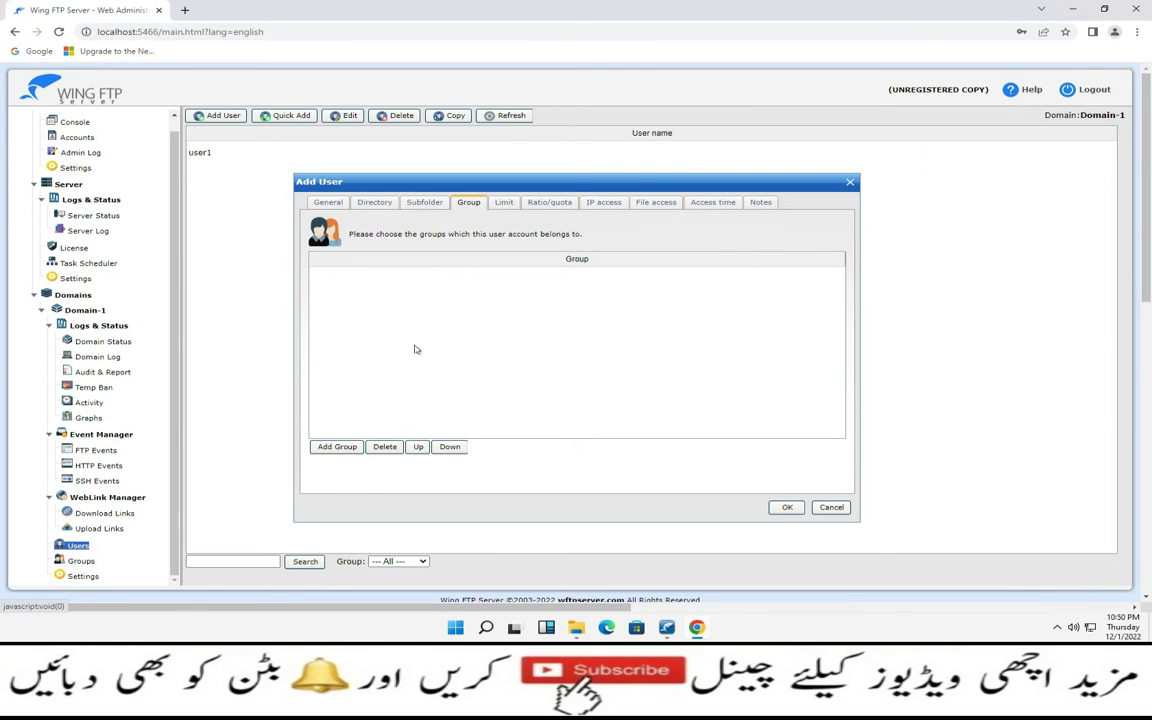
pyautogui.click(328, 448)
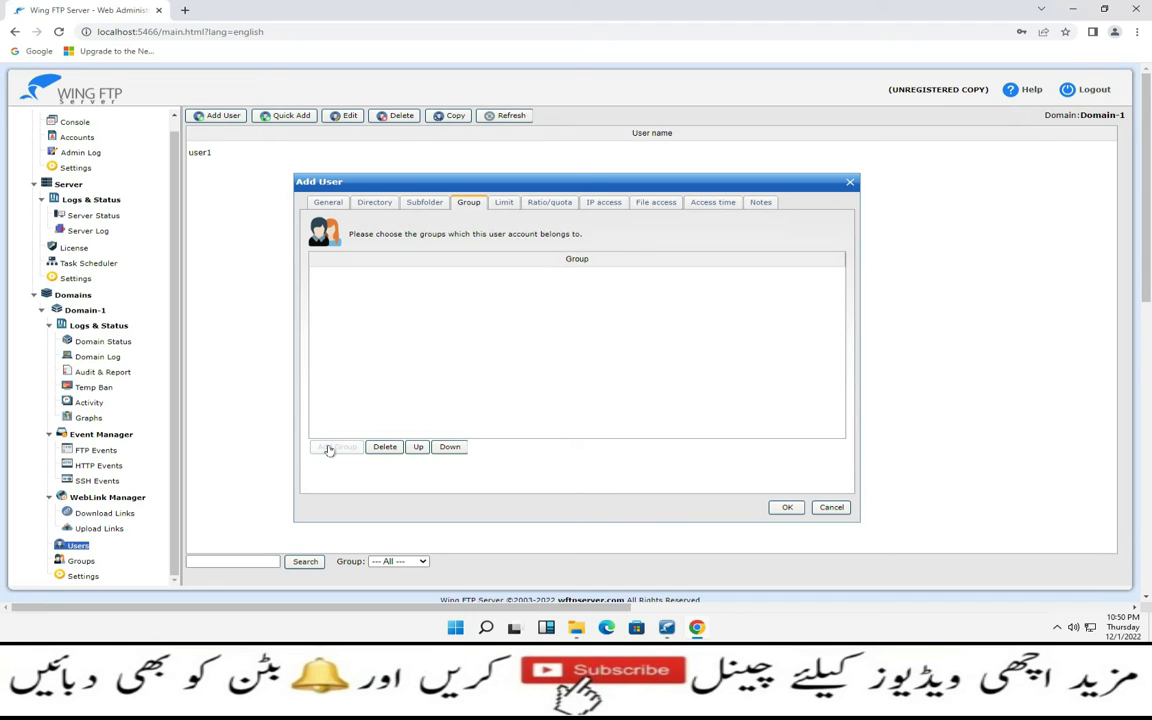
pyautogui.click(504, 202)
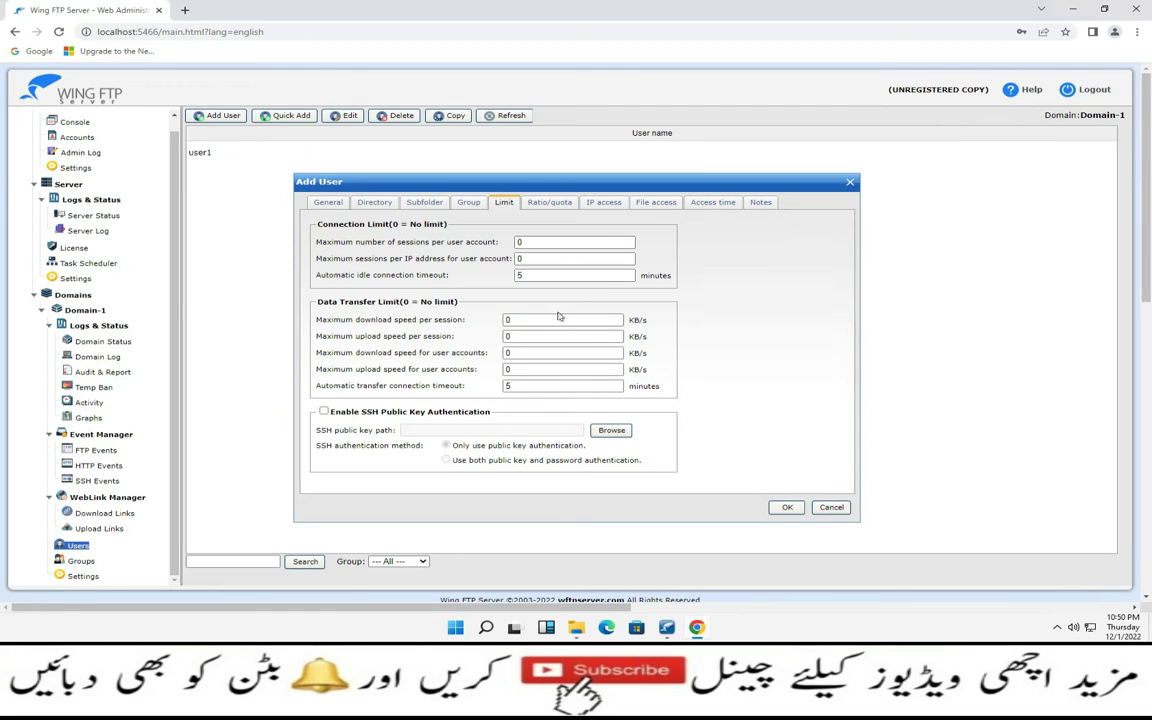
pyautogui.click(549, 202)
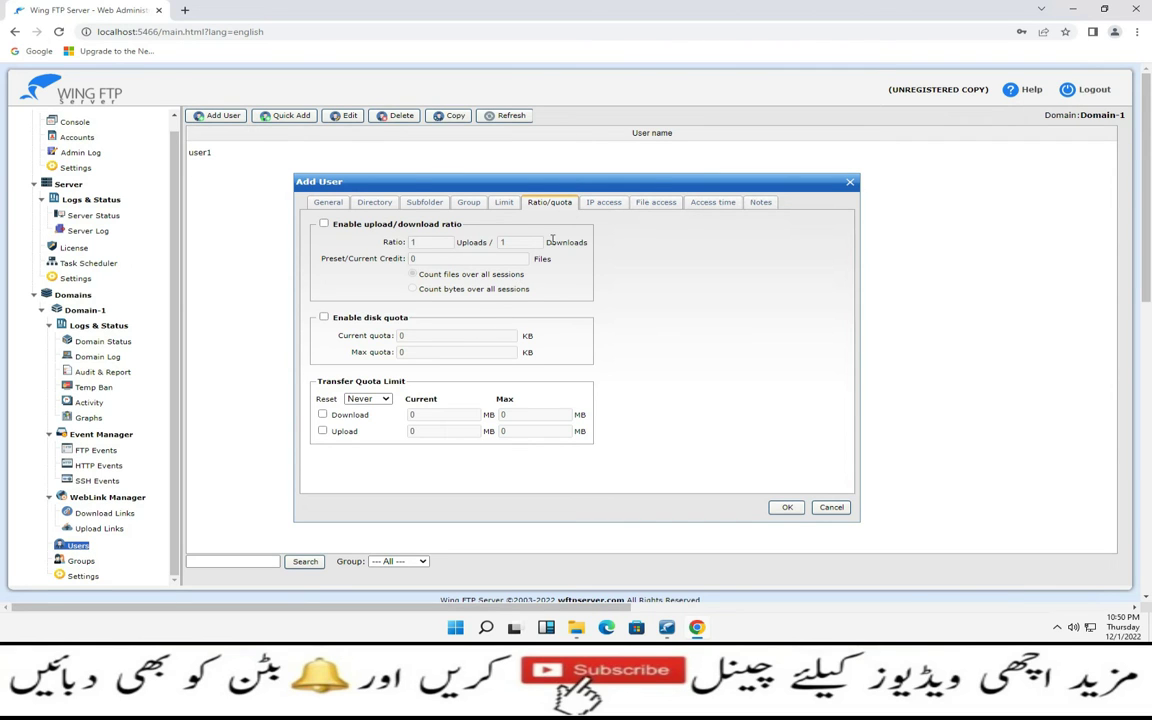
# Leave user-2's IP access rules empty, then view its File access and Access time settings
pyautogui.click(603, 202)
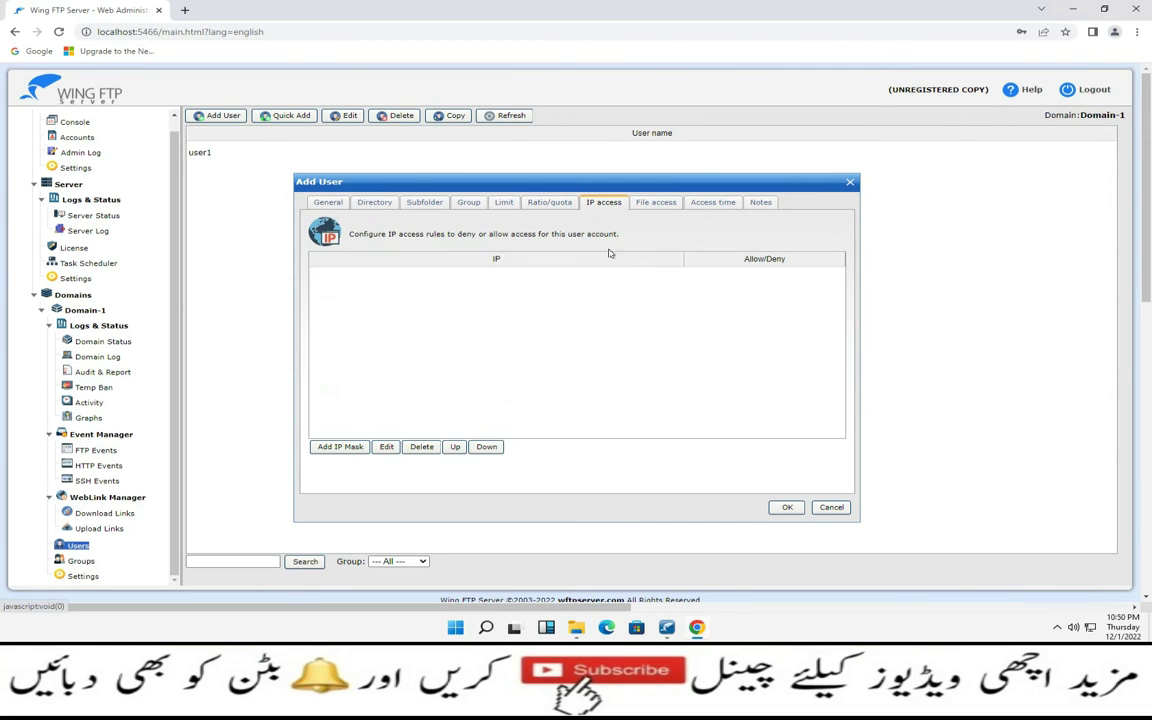
pyautogui.click(340, 447)
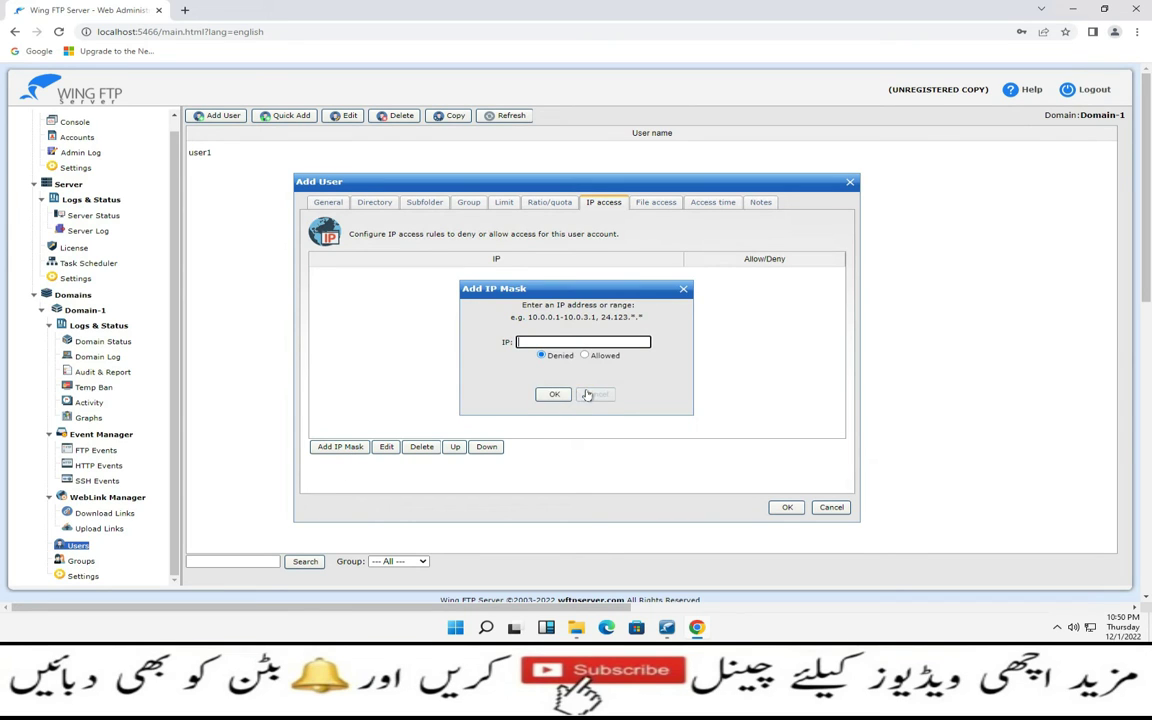
pyautogui.click(587, 396)
pyautogui.click(659, 204)
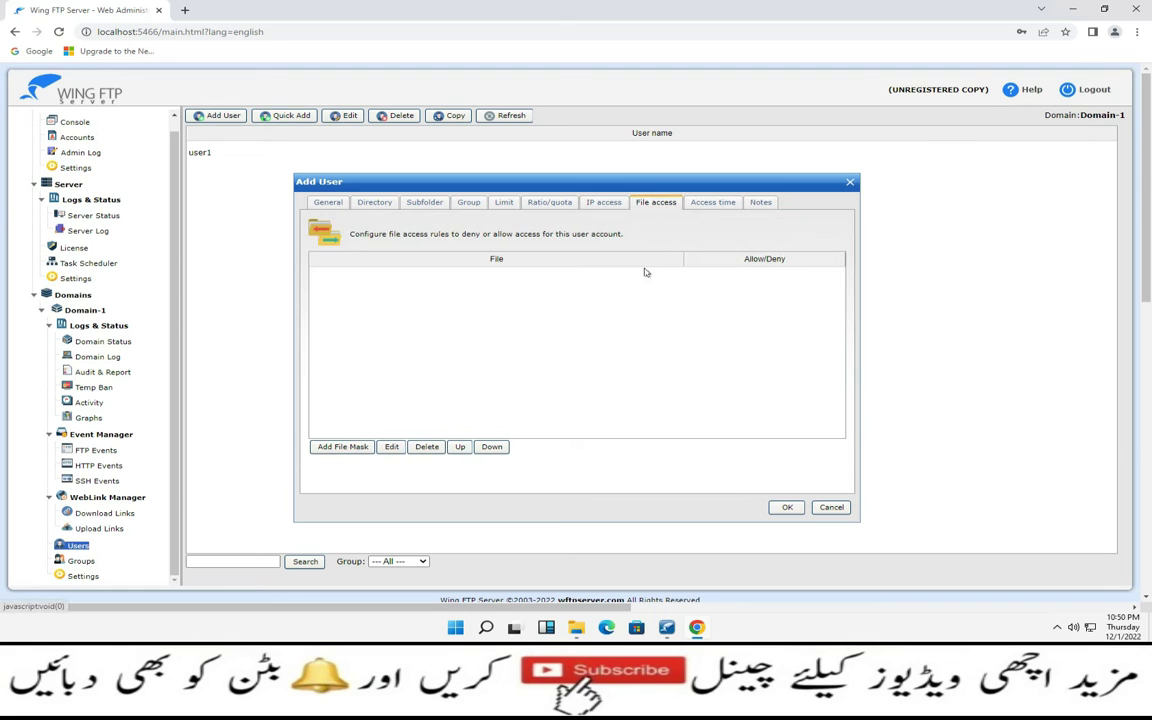
pyautogui.click(708, 204)
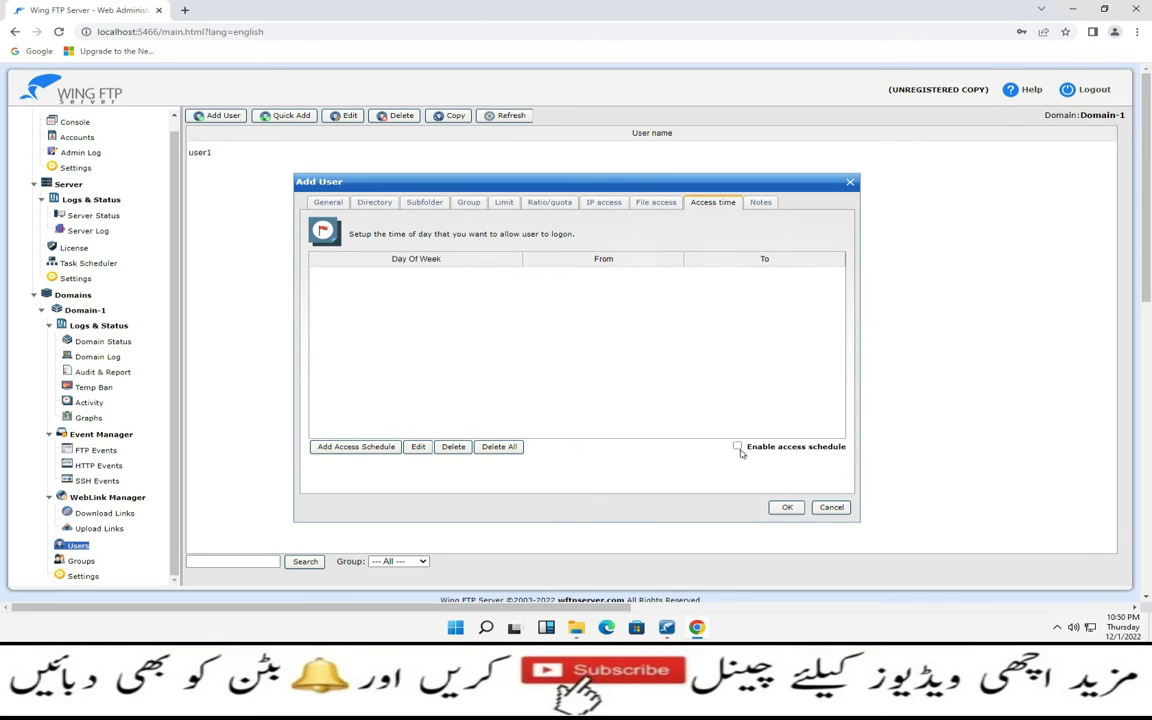
# Discard the login time schedule and cancel the Add User form, leaving only user1
pyautogui.click(738, 447)
pyautogui.click(335, 447)
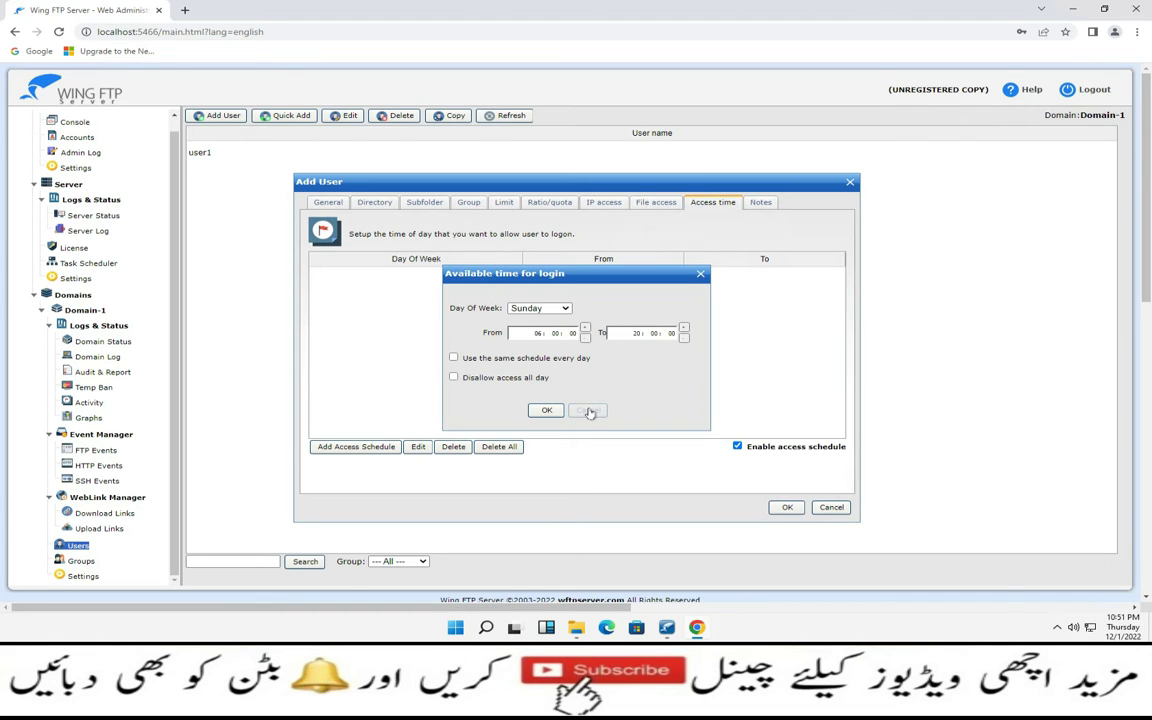
pyautogui.click(590, 413)
pyautogui.click(760, 202)
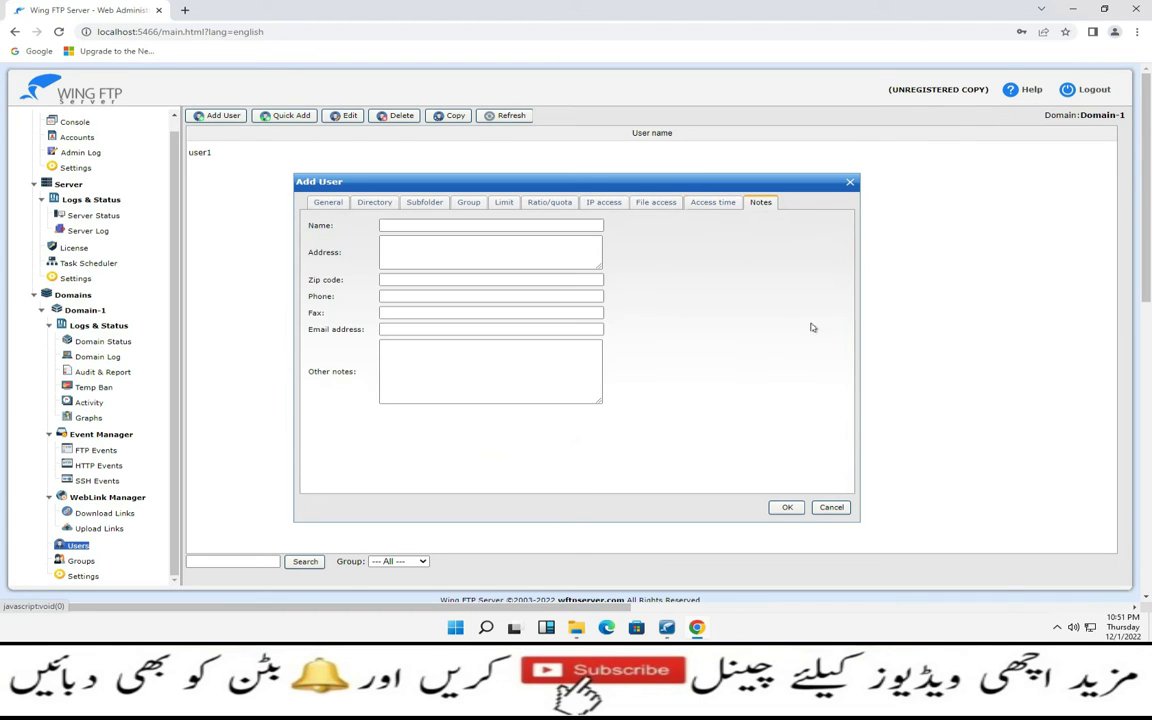
pyautogui.click(829, 506)
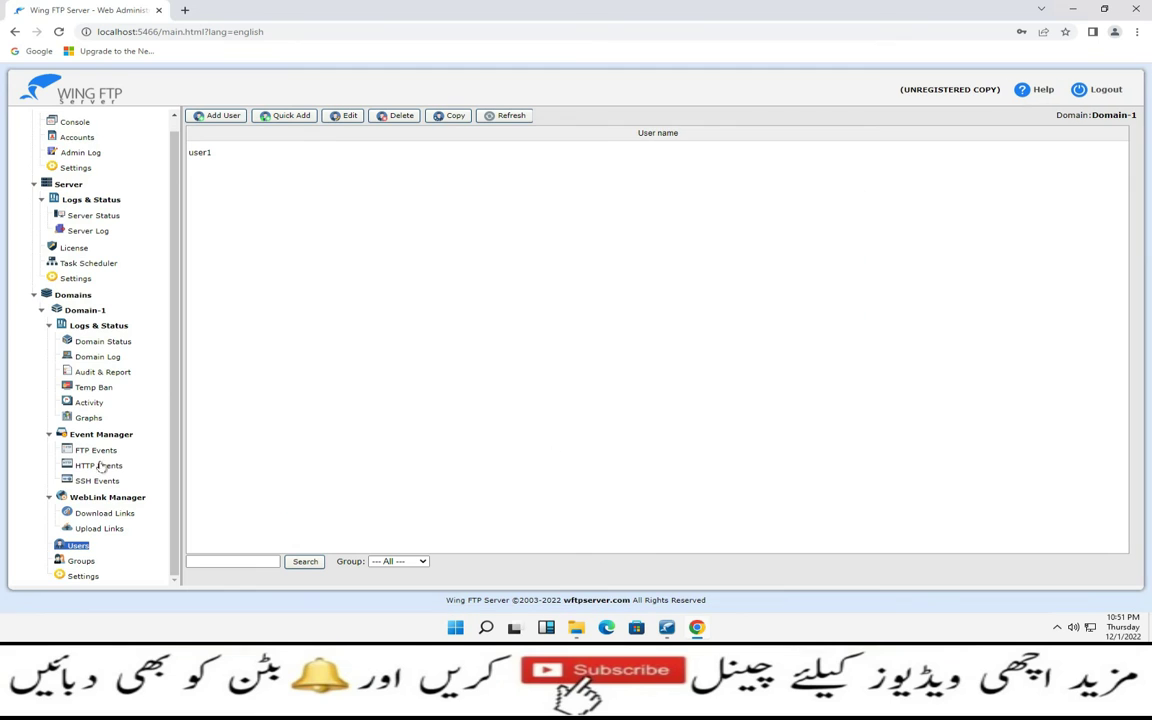
# Browse Domain-1's Groups and Settings pages, then open a new blank Chrome tab
pyautogui.click(80, 561)
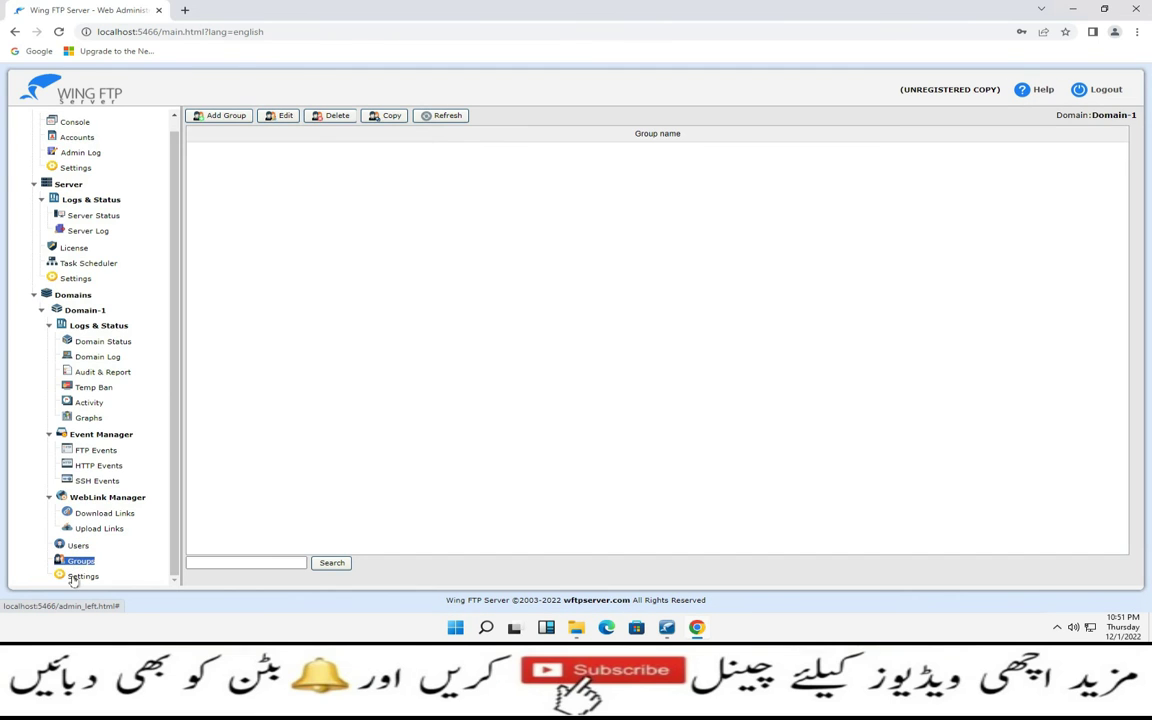
pyautogui.click(80, 577)
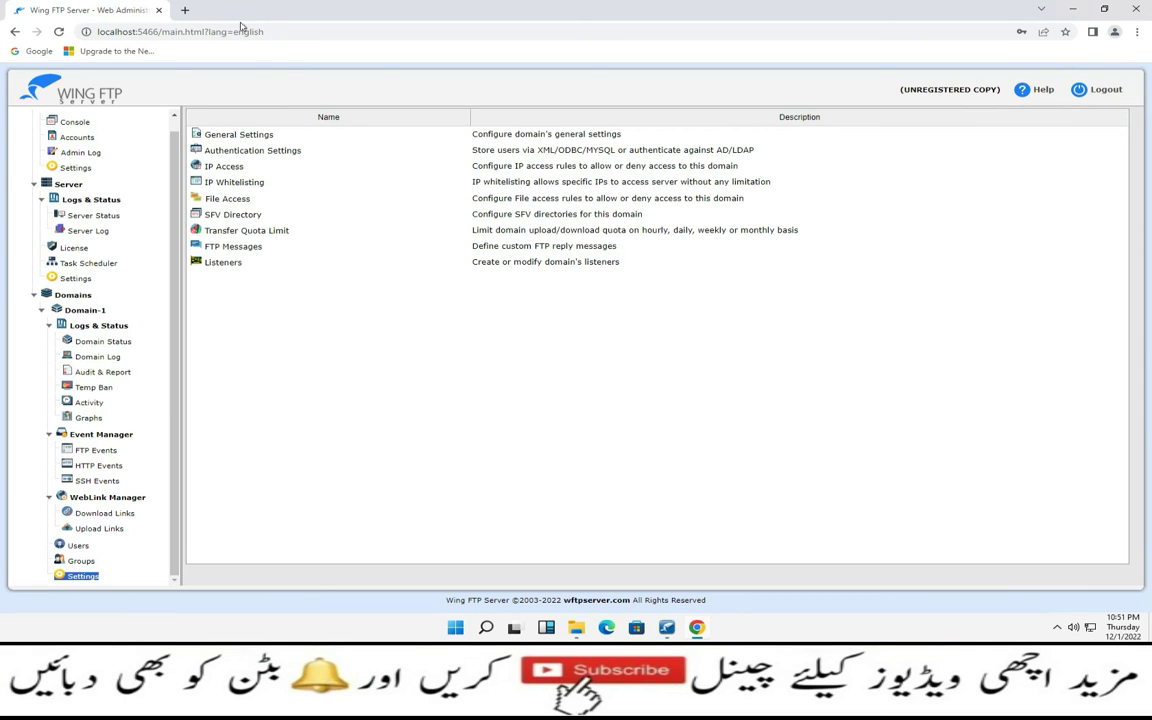
pyautogui.click(184, 10)
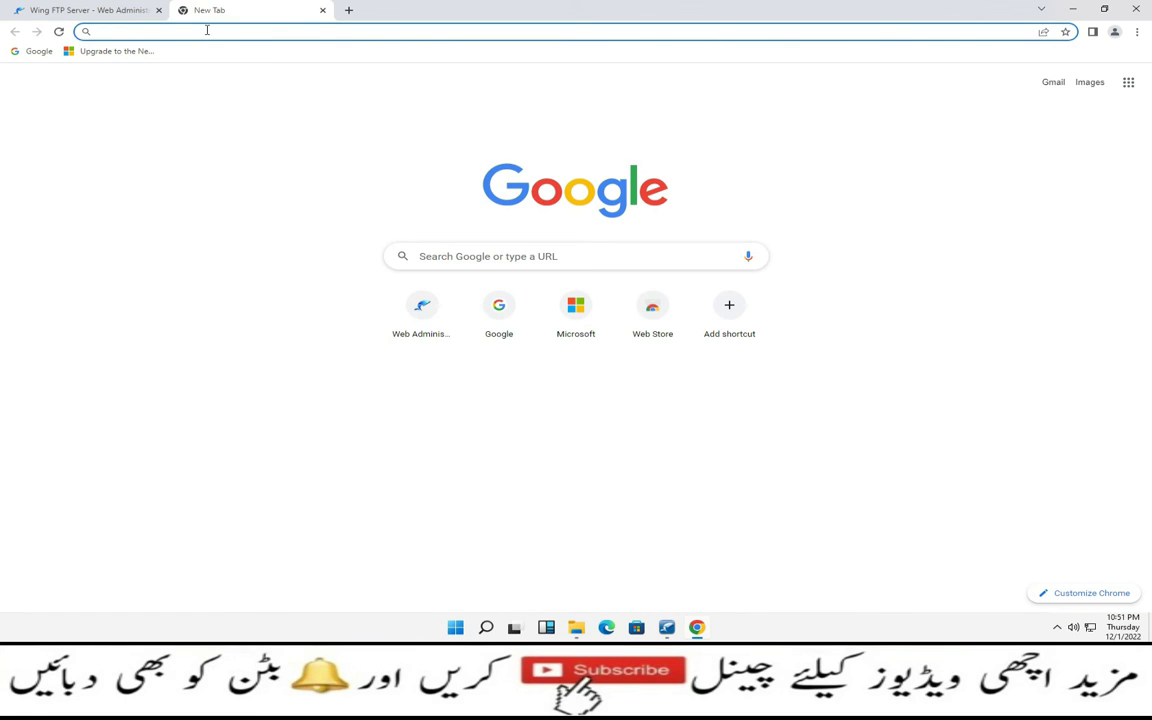
# In local Chrome, go to ftp://192.168.10.12:2123 in a new tab
pyautogui.moveTo(1041, 2)
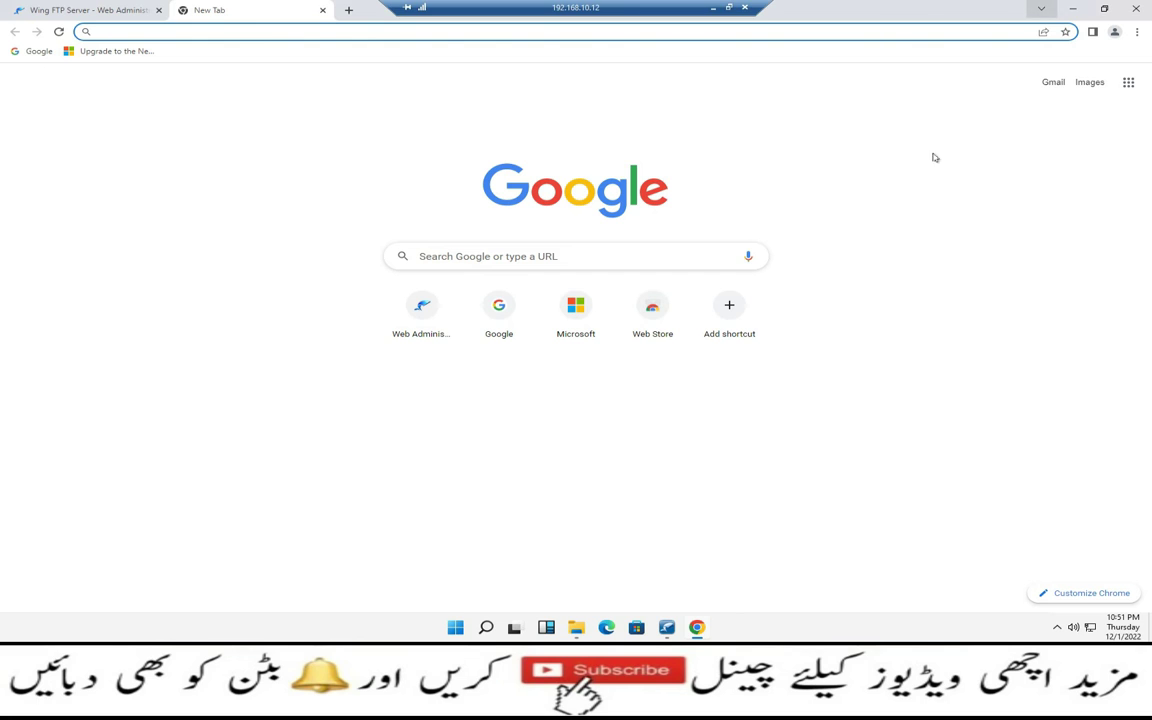
pyautogui.click(715, 8)
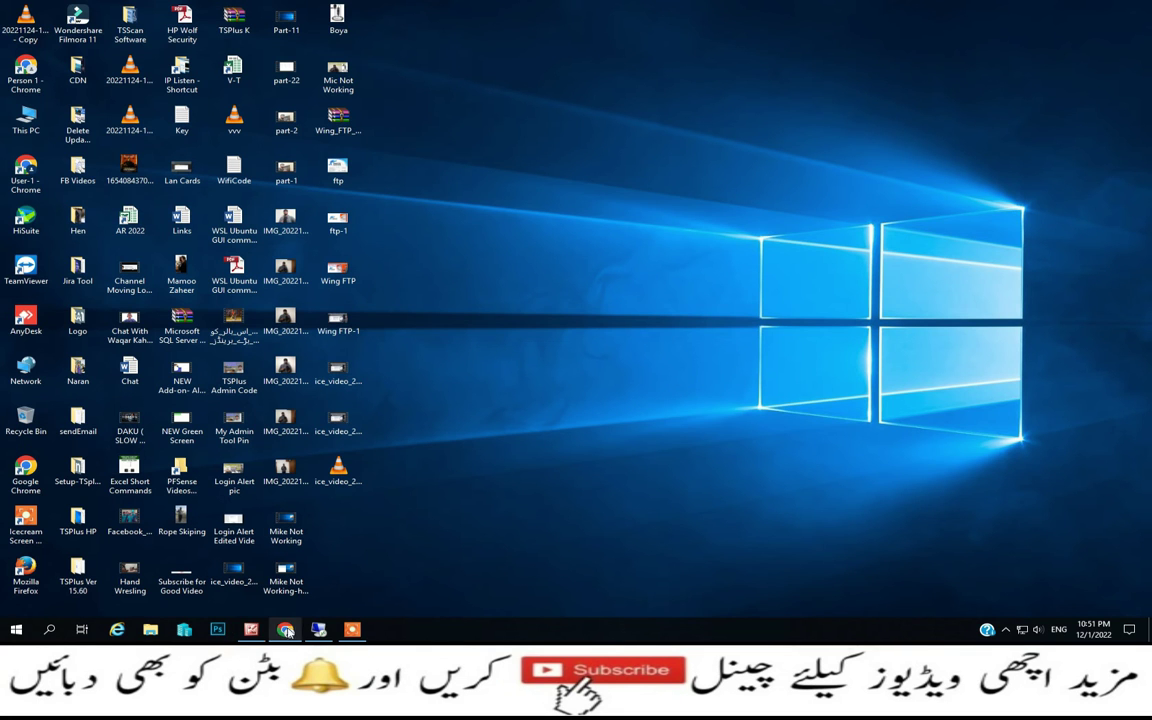
pyautogui.click(285, 628)
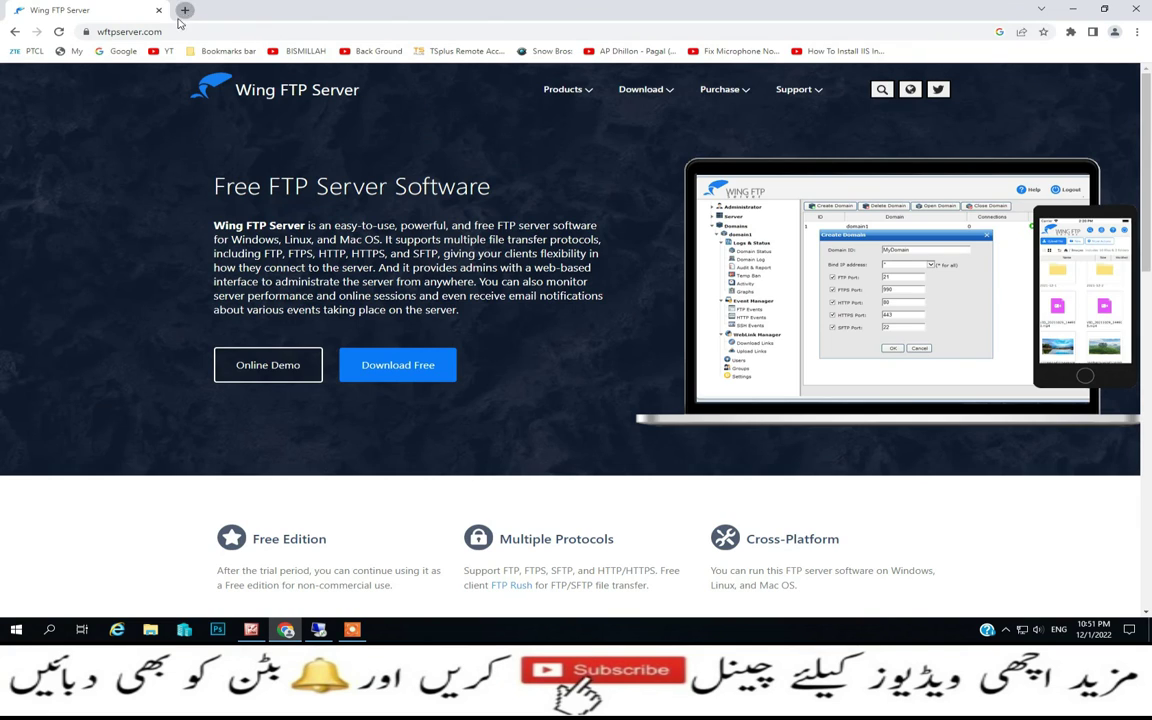
pyautogui.click(184, 10)
pyautogui.write('ftp:\\\\')
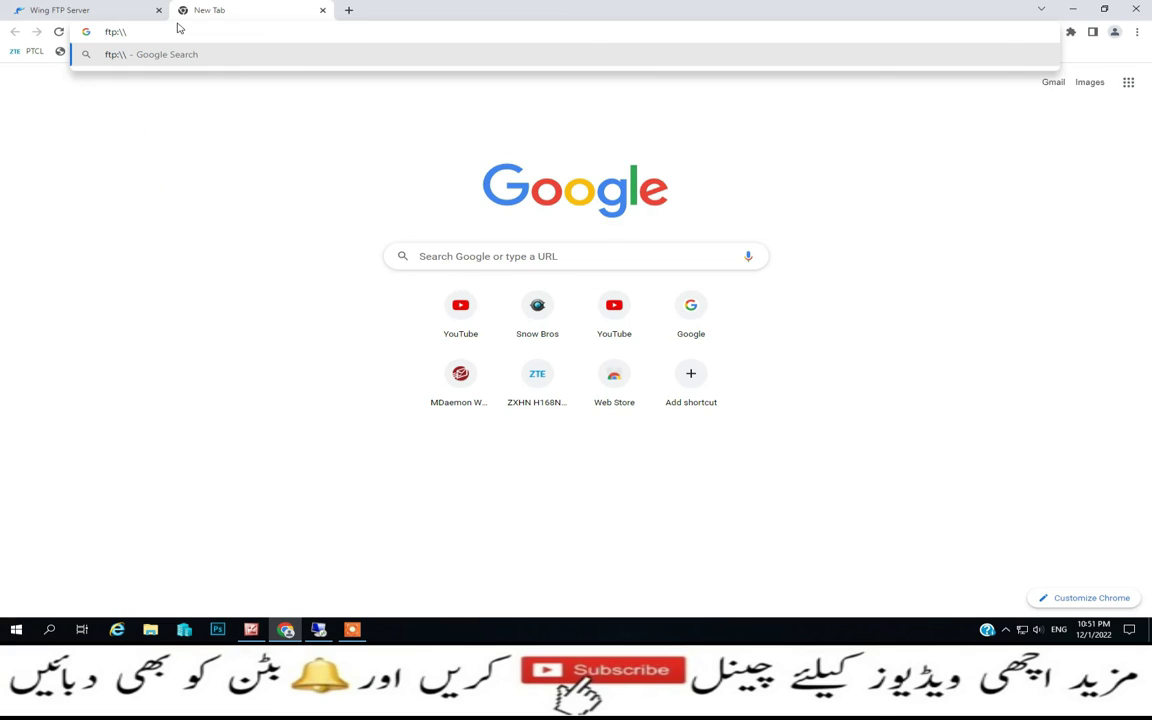
pyautogui.write('192.168')
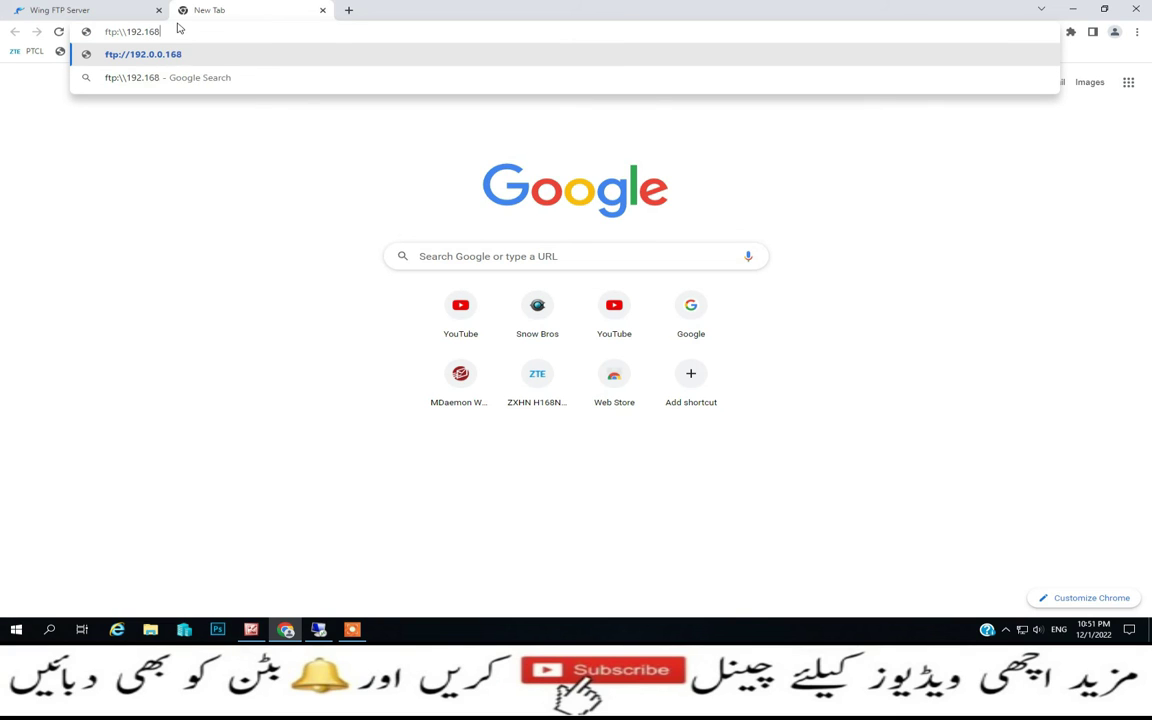
pyautogui.write('.10.12')
pyautogui.write(':2123')
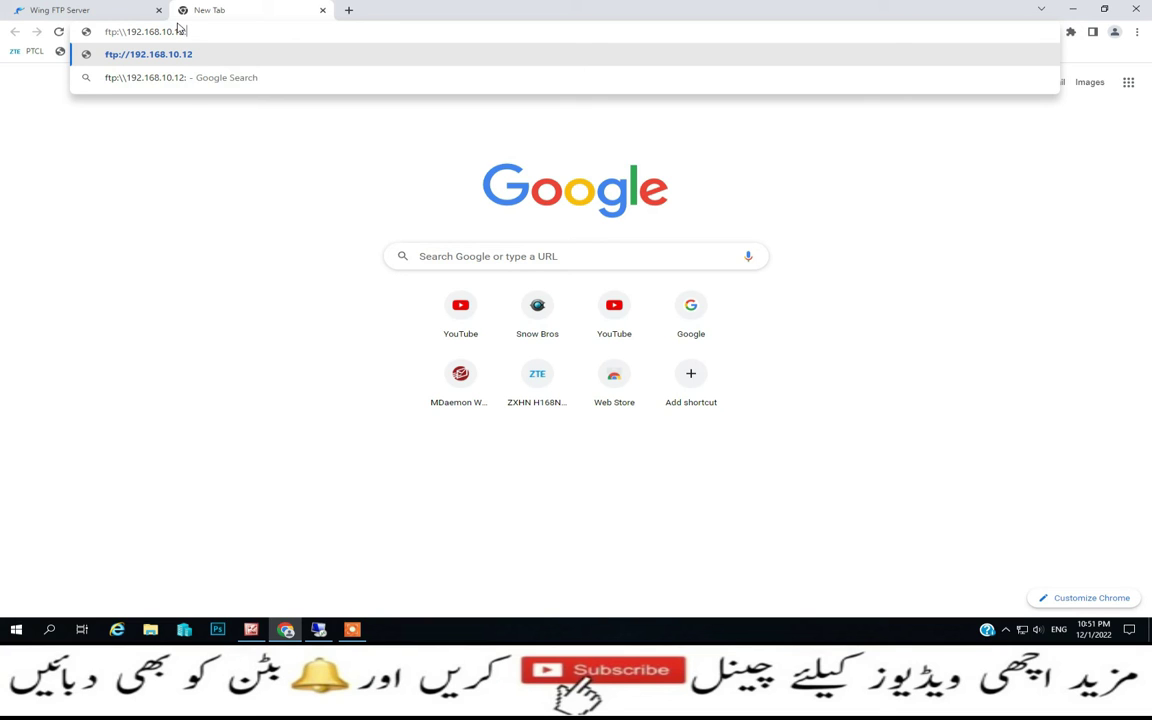
pyautogui.press('Return')
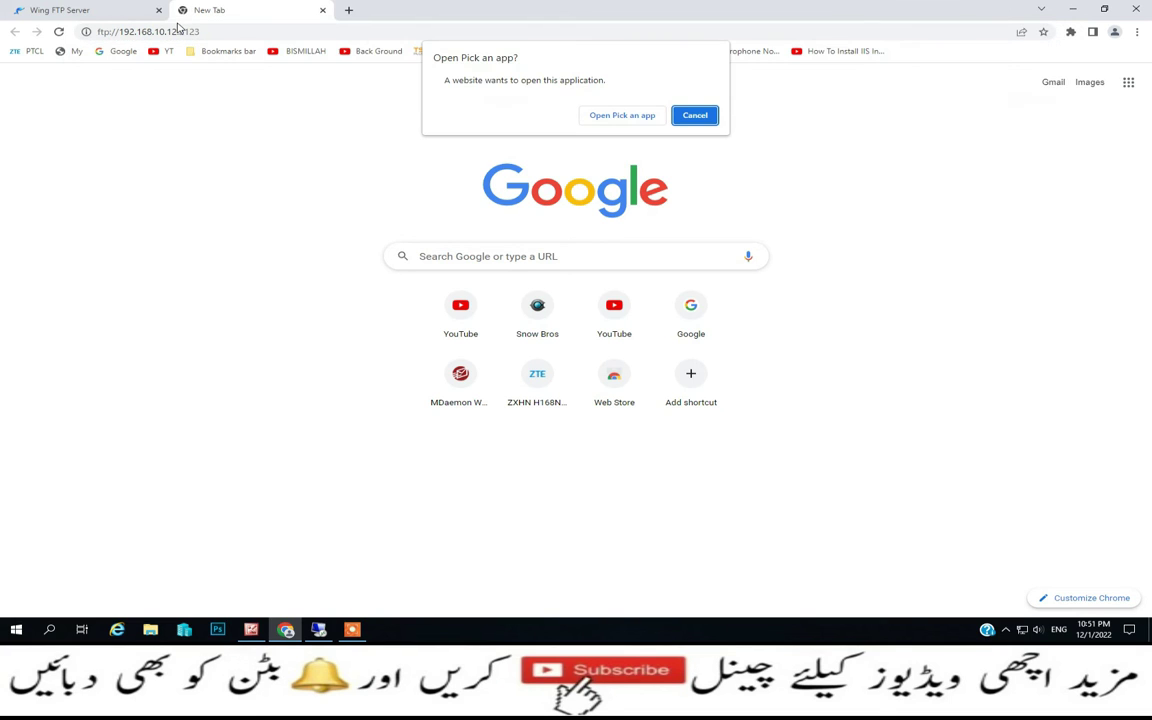
# Open the FTP link in Internet Explorer and submit user1's log-on details
pyautogui.click(618, 114)
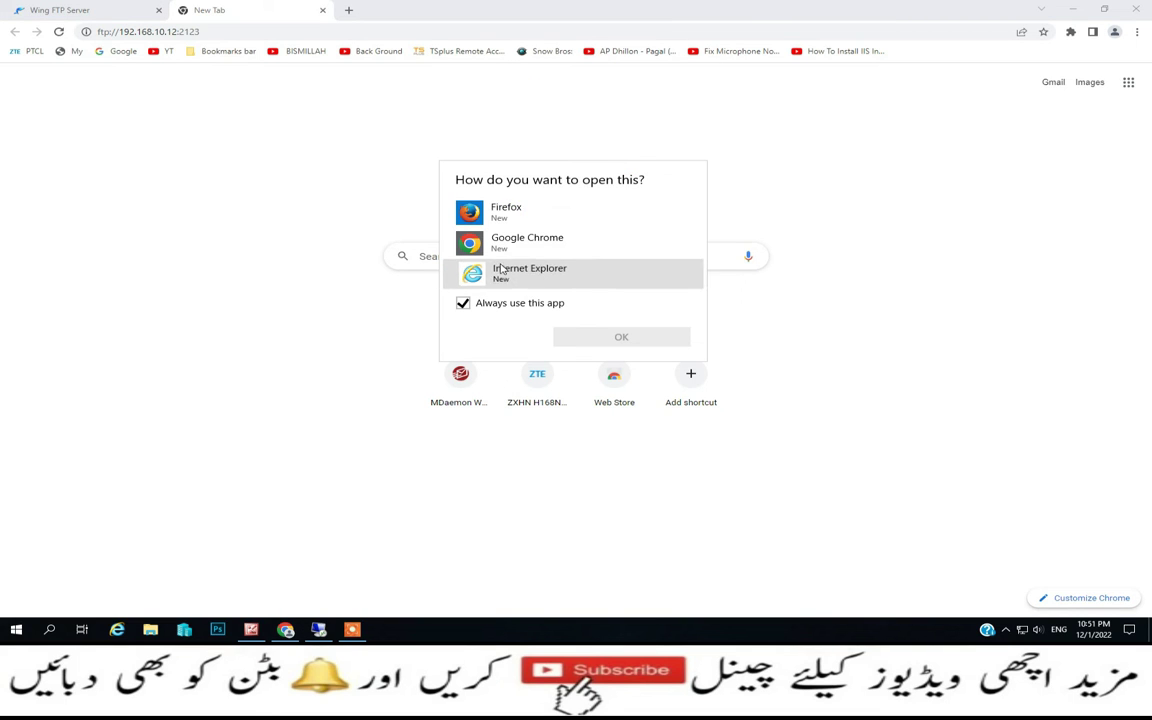
pyautogui.click(572, 278)
pyautogui.click(585, 340)
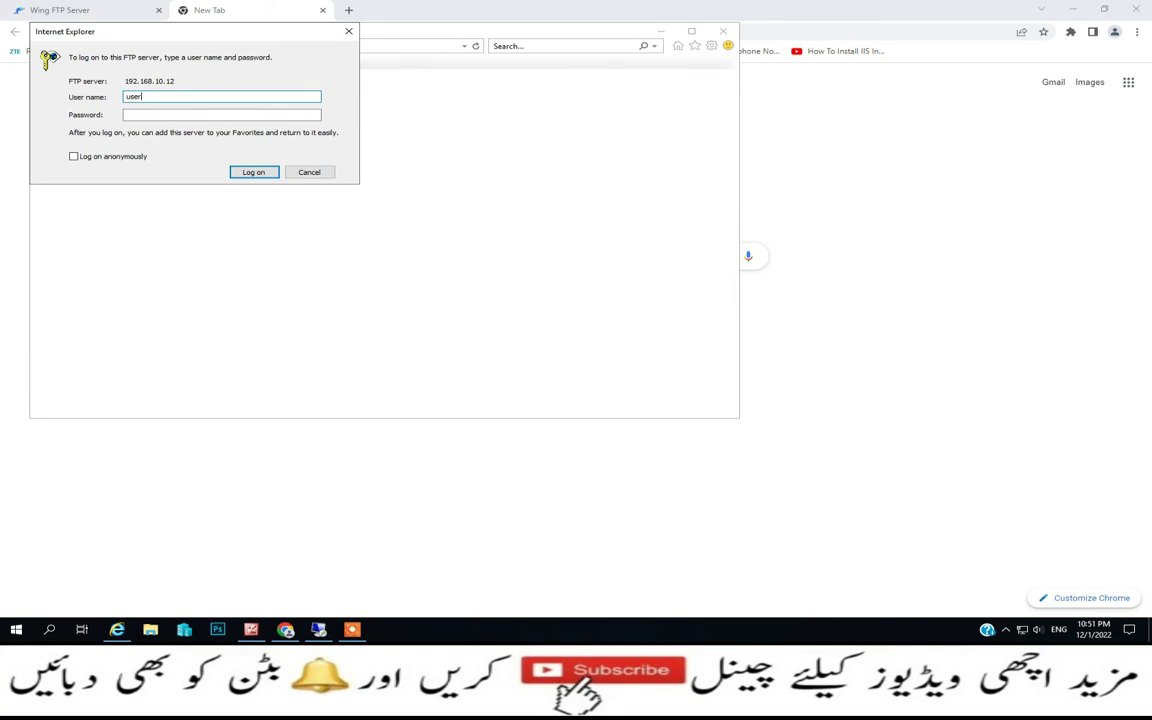
pyautogui.click(221, 114)
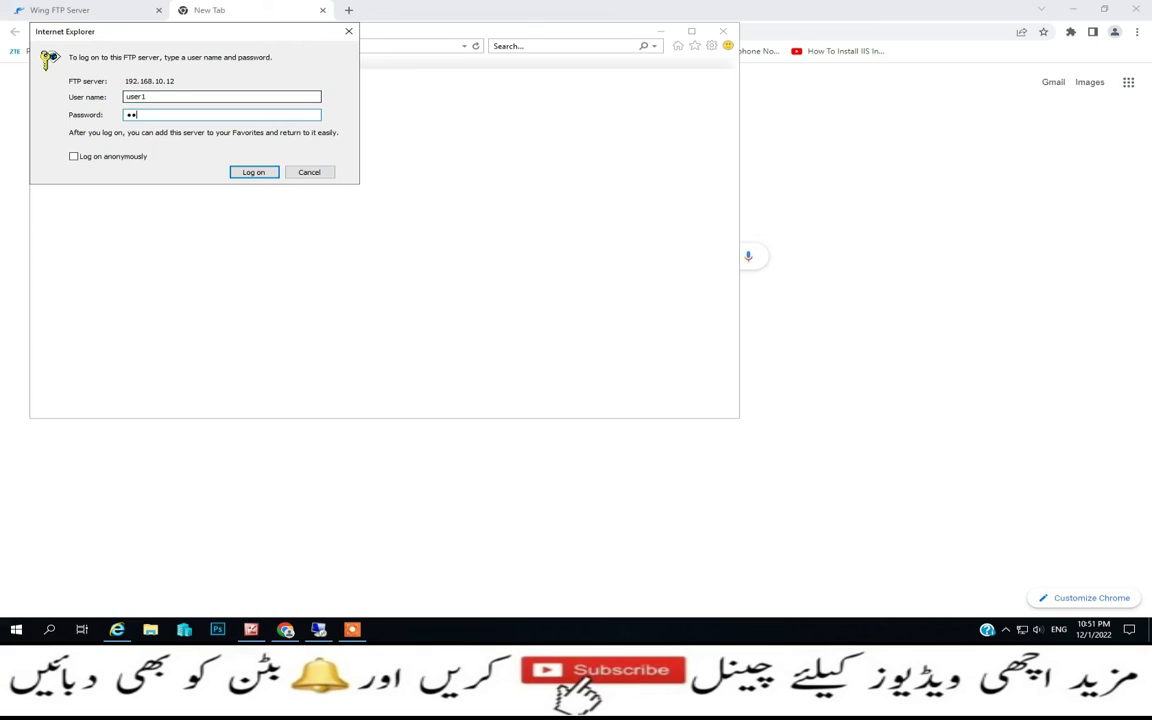
pyautogui.press('Return')
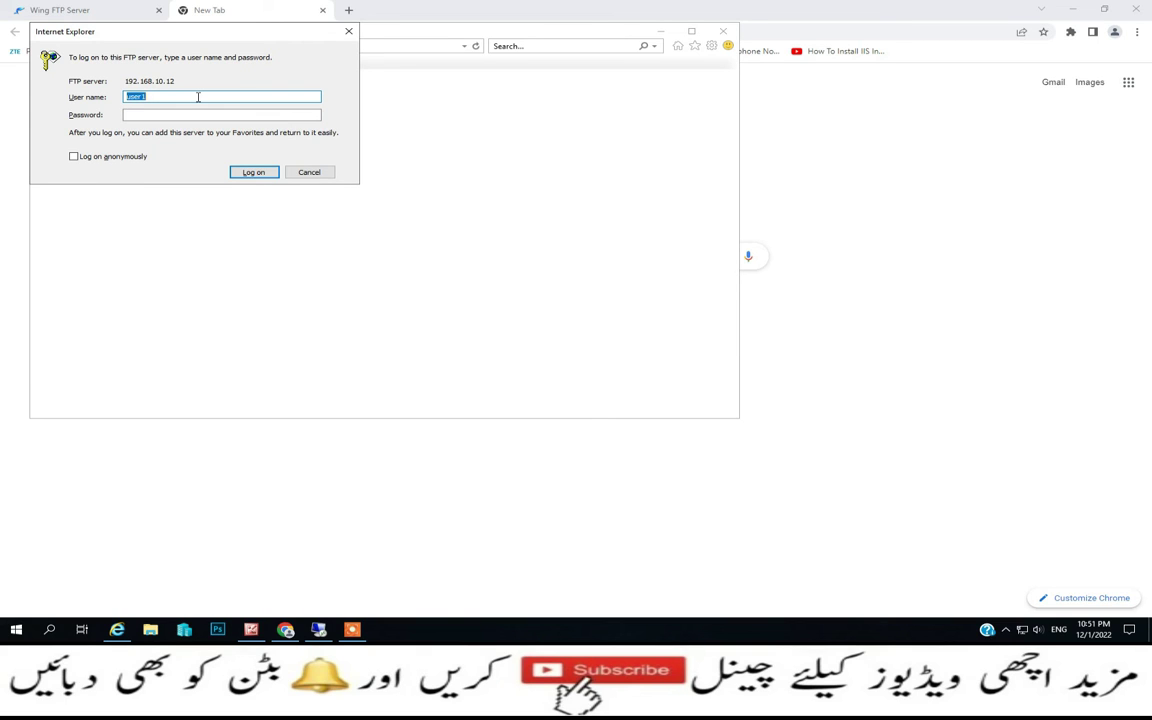
# Reset user1's password in Domain-1's user list, save it, and return to the local log-on prompt
pyautogui.click(319, 630)
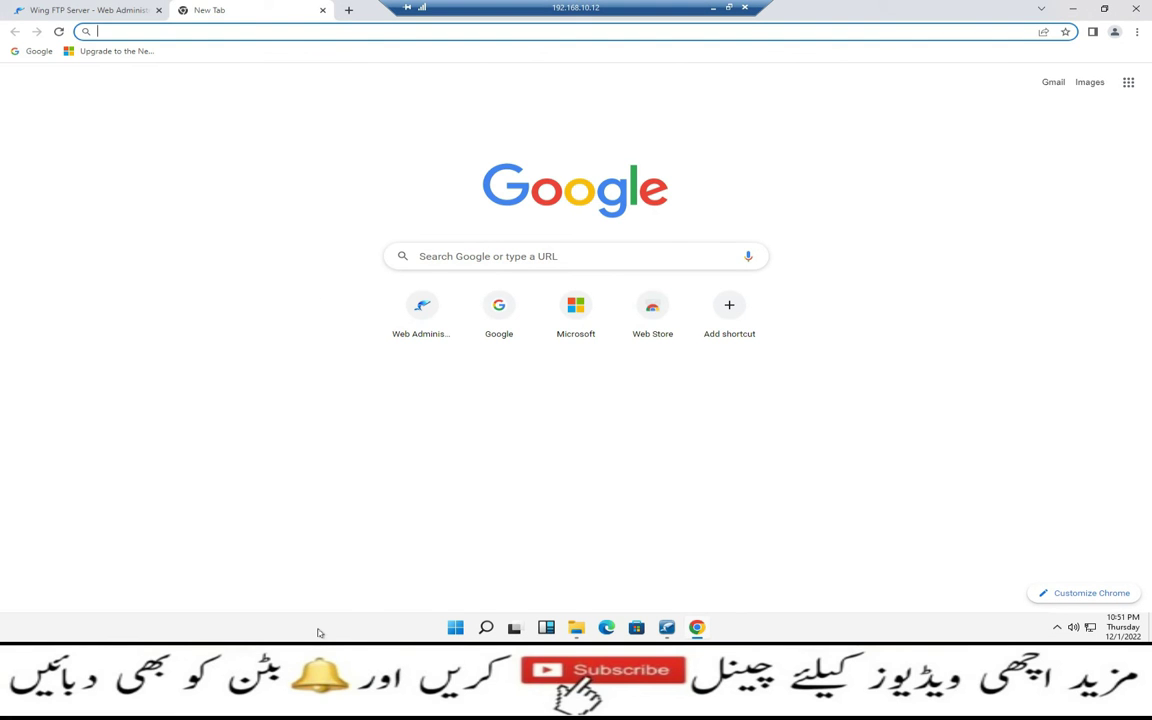
pyautogui.click(90, 10)
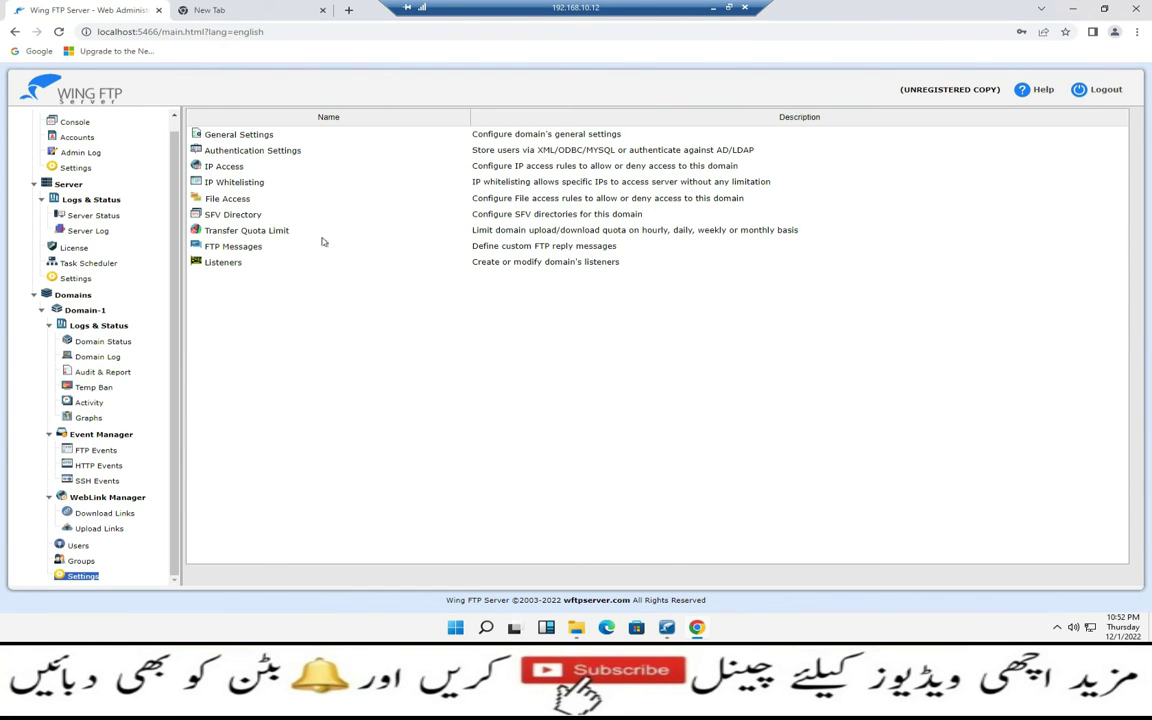
pyautogui.click(80, 547)
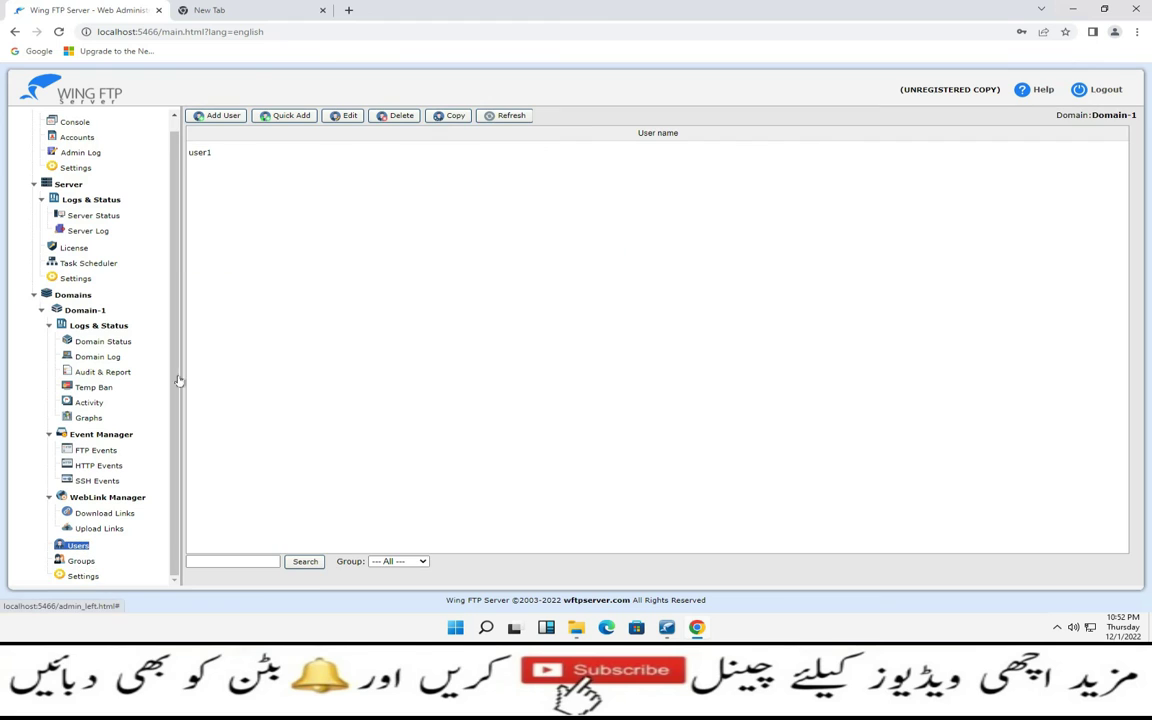
pyautogui.doubleClick(201, 153)
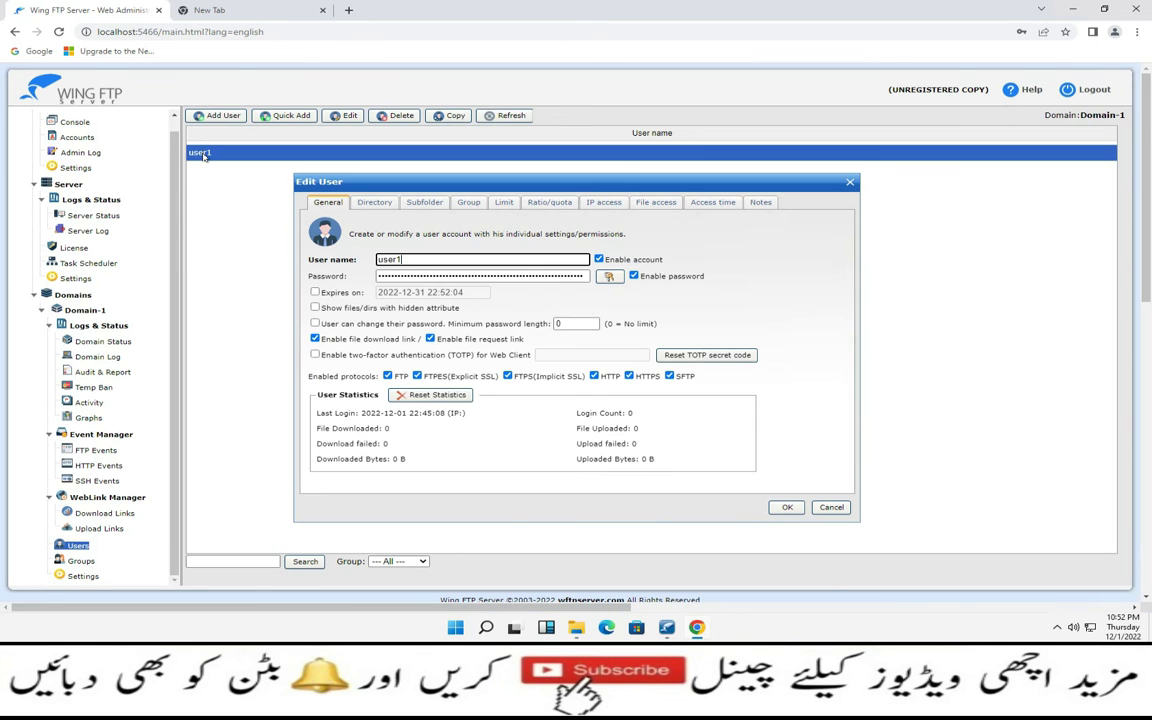
pyautogui.click(467, 275)
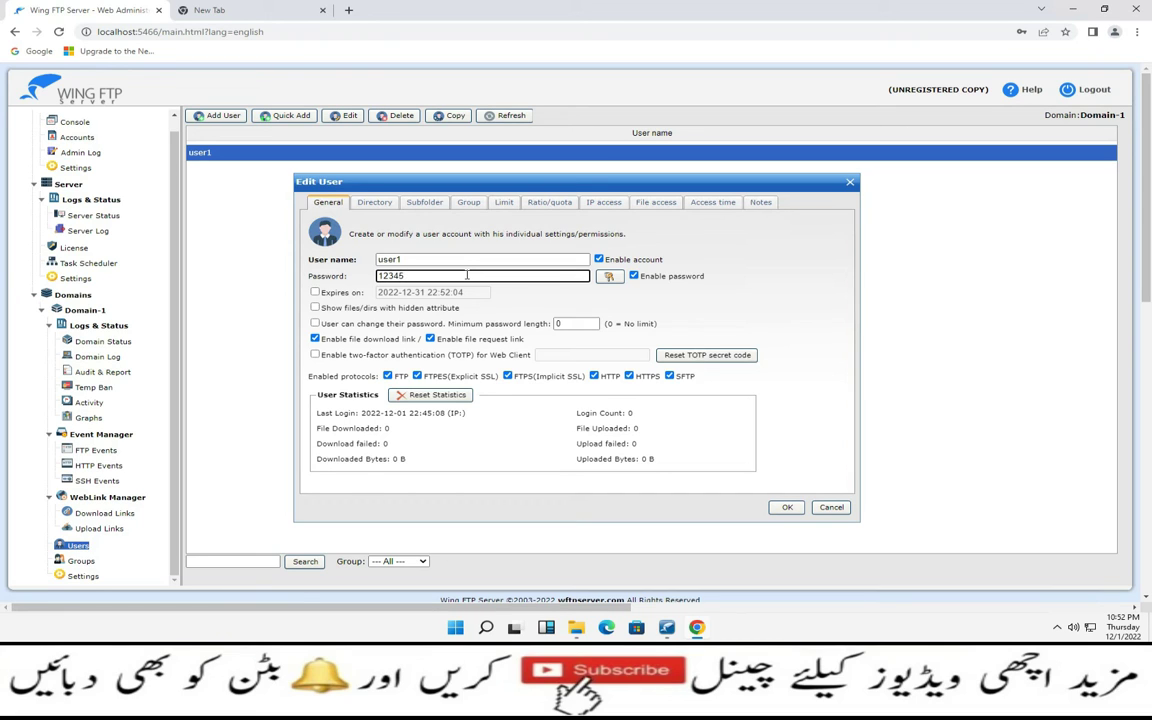
pyautogui.click(792, 510)
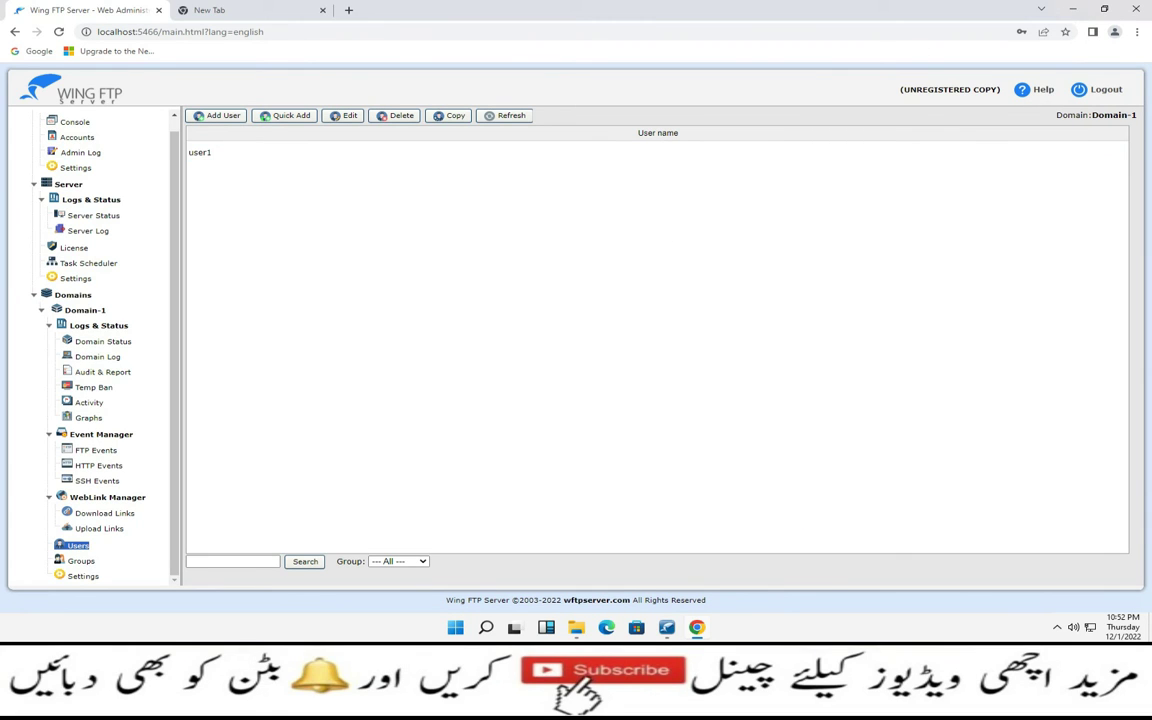
pyautogui.moveTo(525, 7)
pyautogui.click(712, 7)
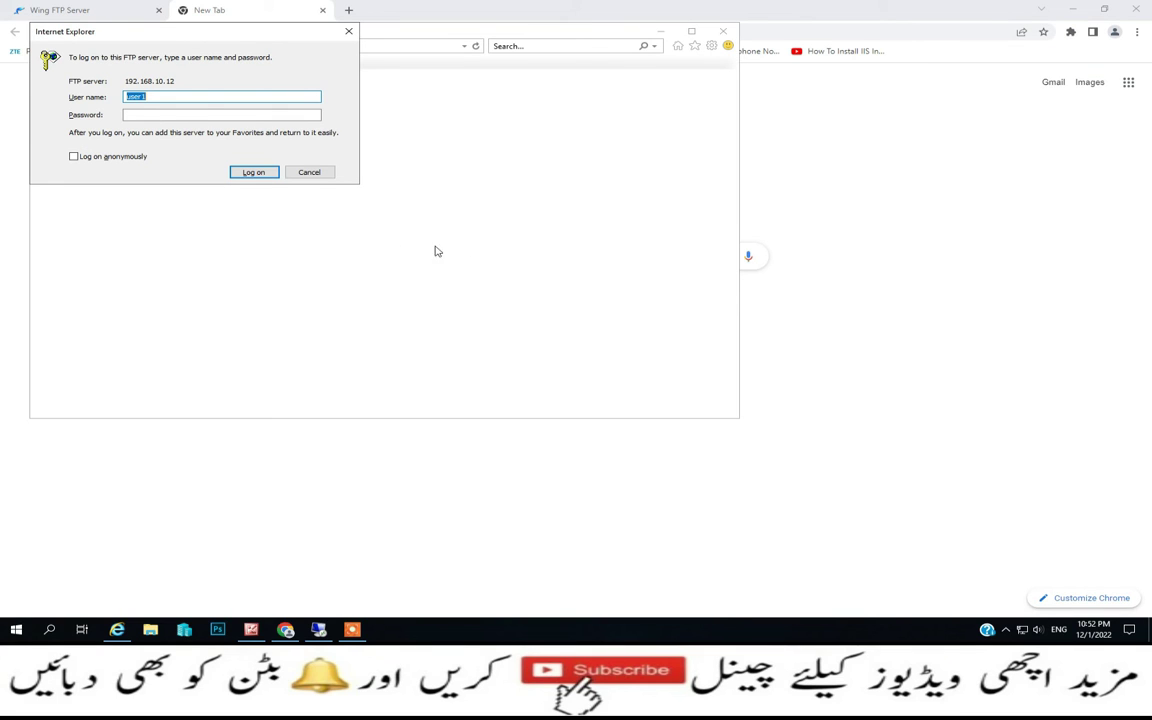
# Log on to the FTP site as user1 with its password, then minimize Chrome
pyautogui.click(167, 114)
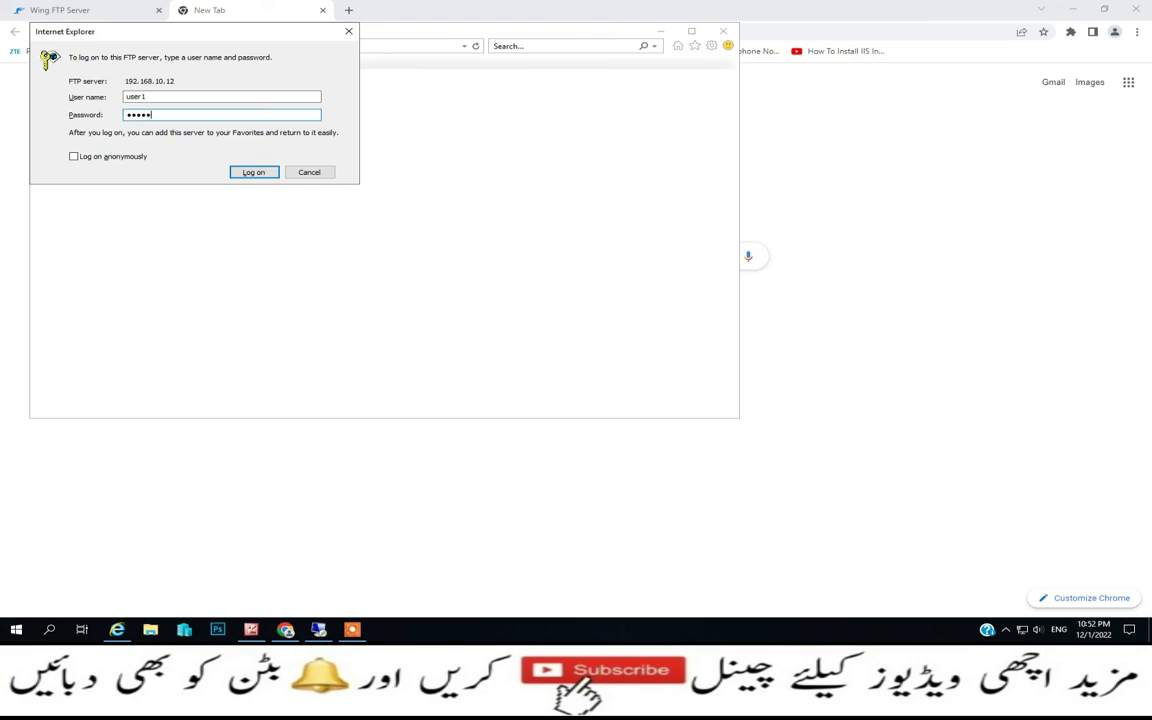
pyautogui.press('Return')
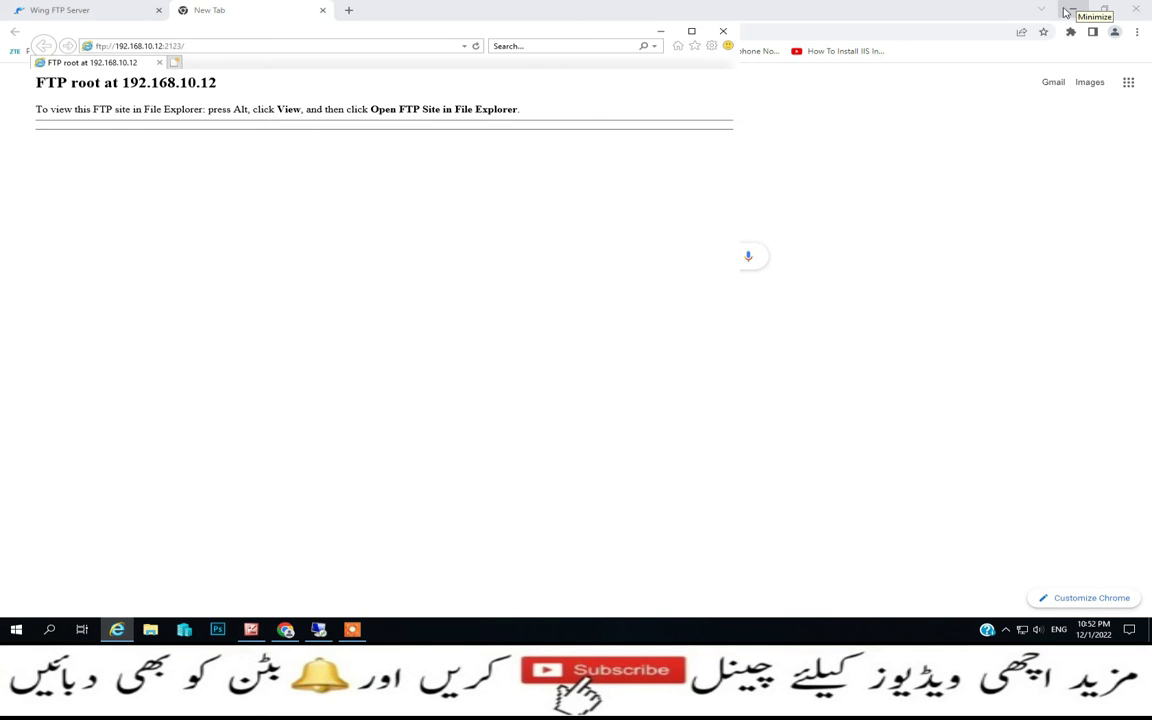
pyautogui.click(1072, 8)
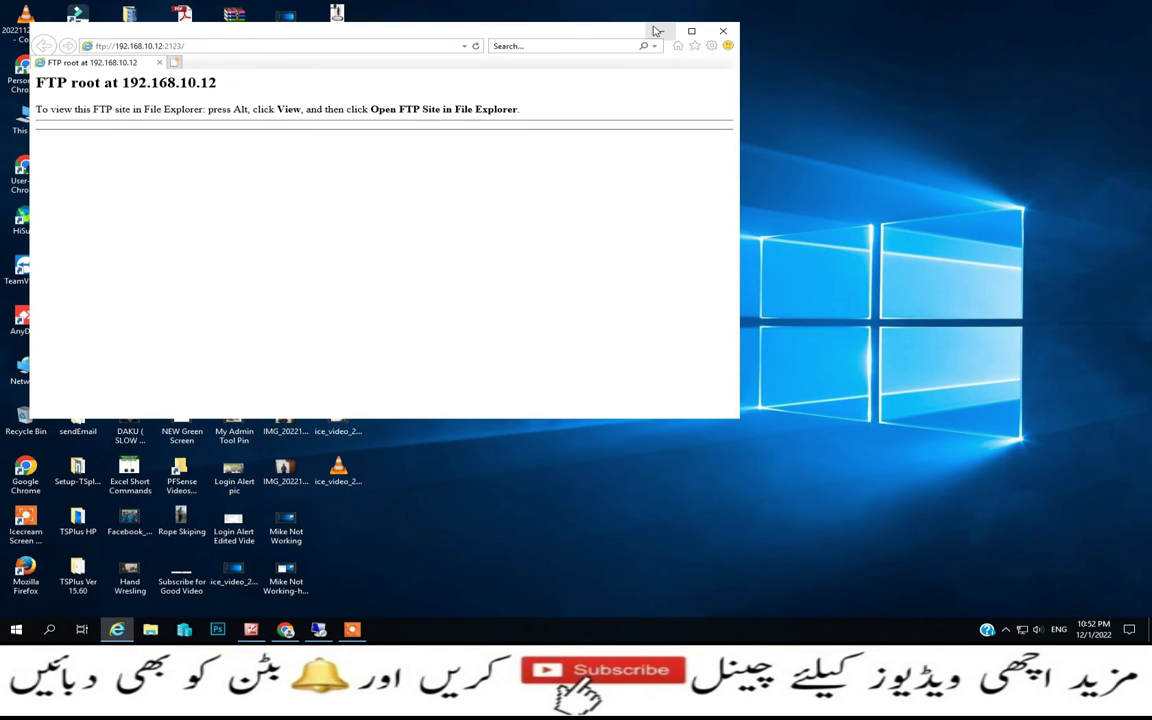
# Select the three IMG photos, the Wing FTP shortcut and Wing FTP-1 on the desktop
pyautogui.click(660, 31)
pyautogui.moveTo(290, 370); pyautogui.dragTo(297, 291)
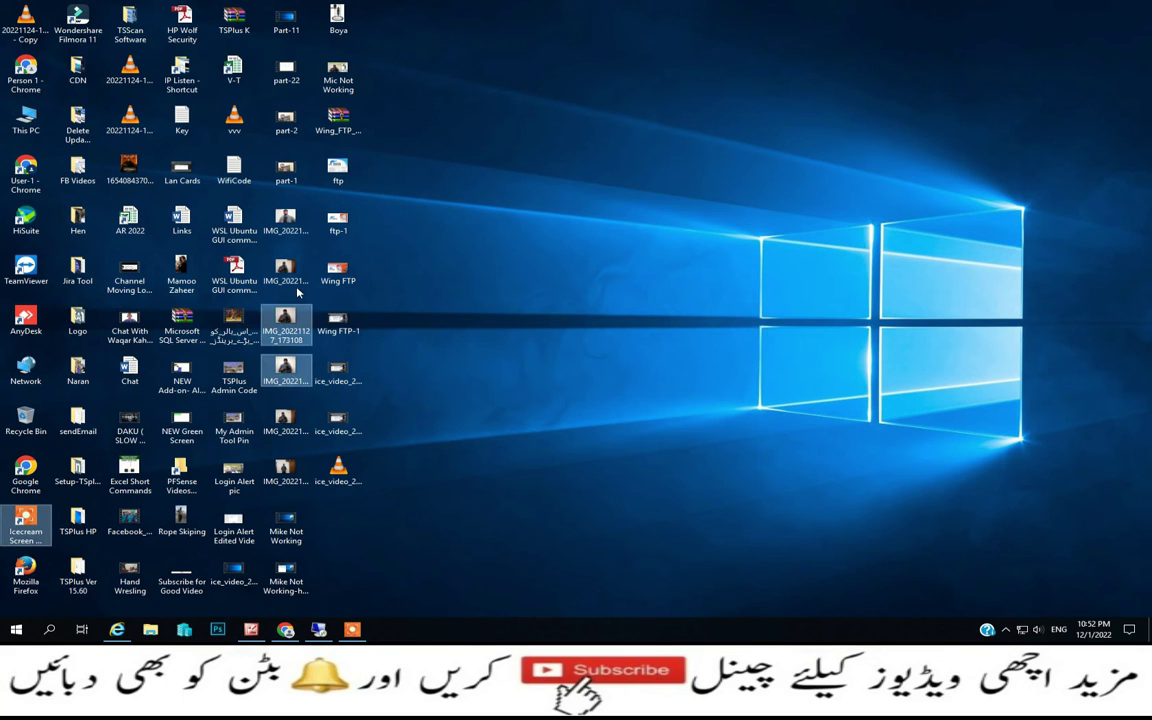
pyautogui.keyDown('ctrl'); pyautogui.click(284, 428); pyautogui.keyUp('ctrl')
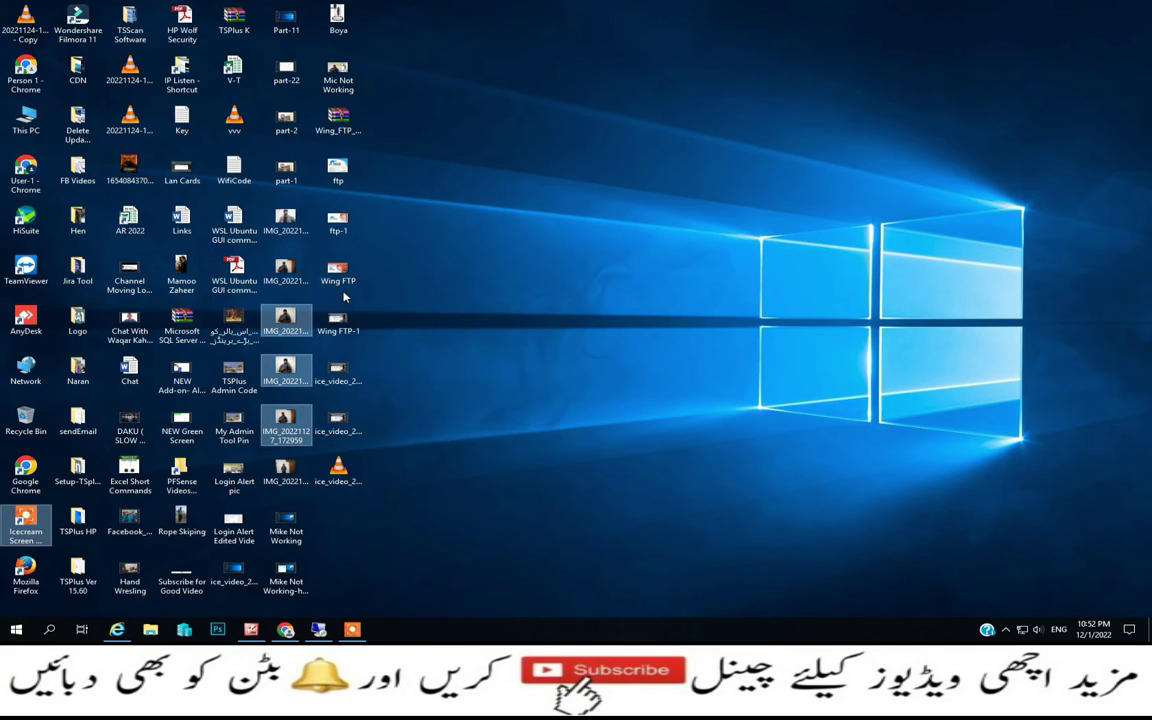
pyautogui.keyDown('ctrl'); pyautogui.click(336, 268); pyautogui.keyUp('ctrl')
pyautogui.keyDown('ctrl'); pyautogui.click(360, 328); pyautogui.keyUp('ctrl')
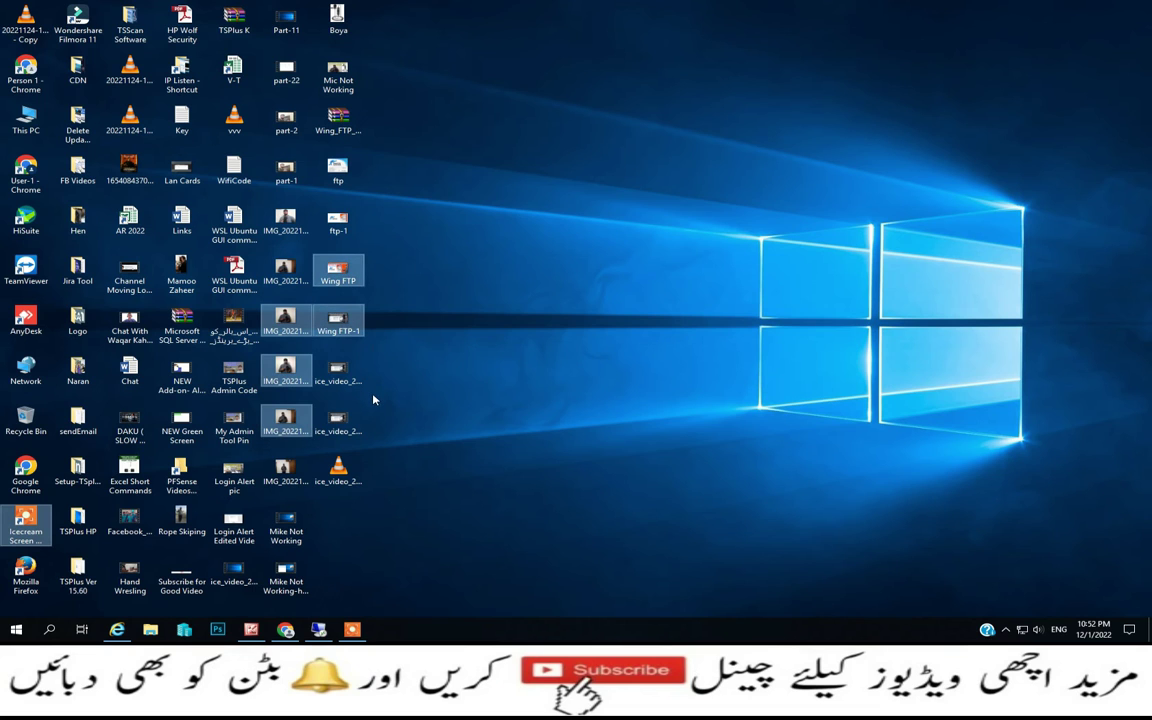
# Open the Run prompt and start entering the \\19 network path
pyautogui.rightClick(16, 629)
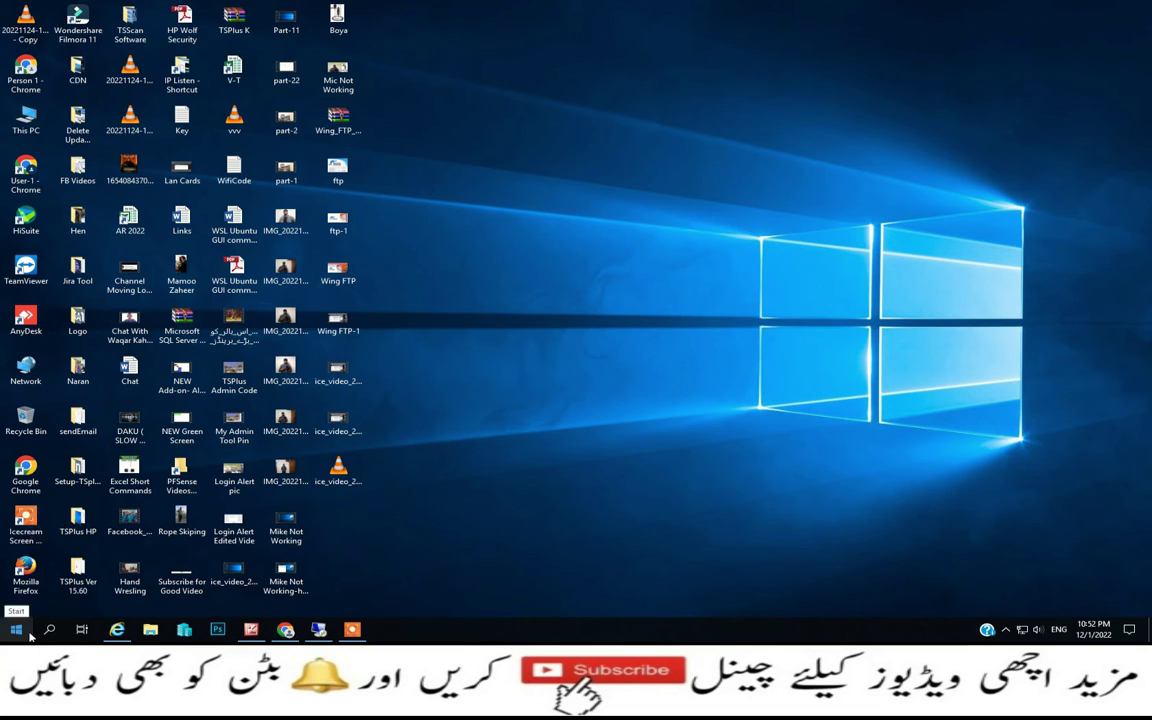
pyautogui.click(55, 575)
pyautogui.write('\\\\')
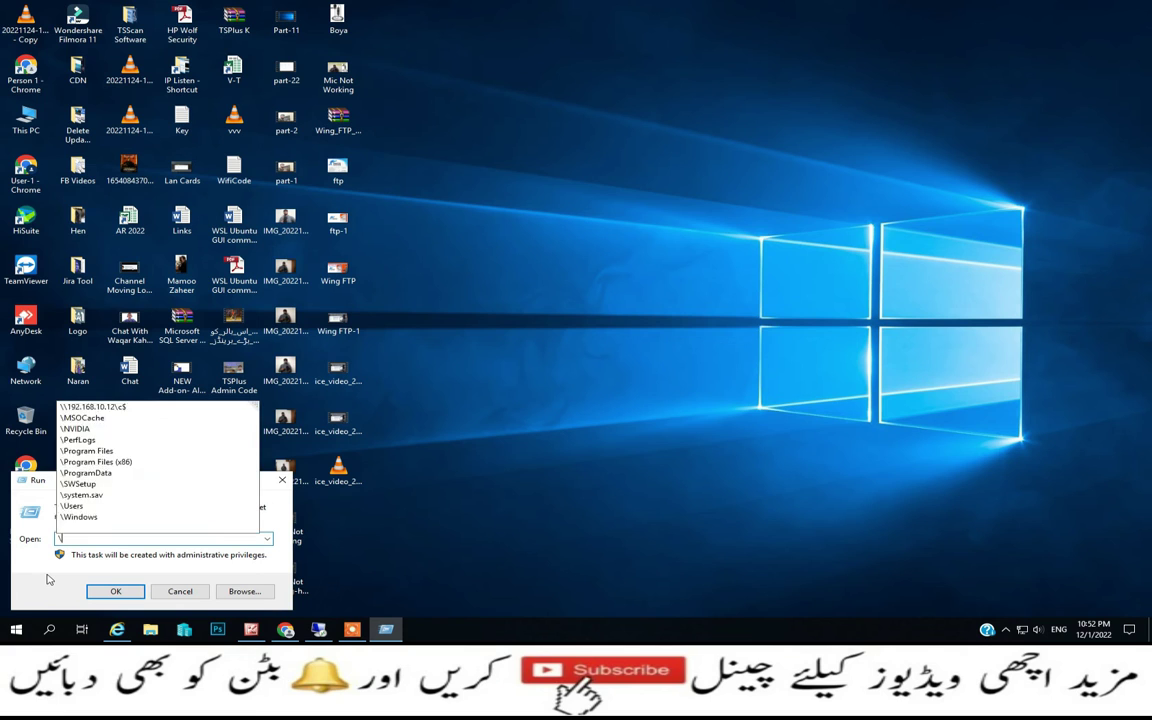
pyautogui.write('19')
# Open \\192.168.10.12\c$ and browse to Users\Administrator\Desktop\FTP Dir
pyautogui.press('Down')
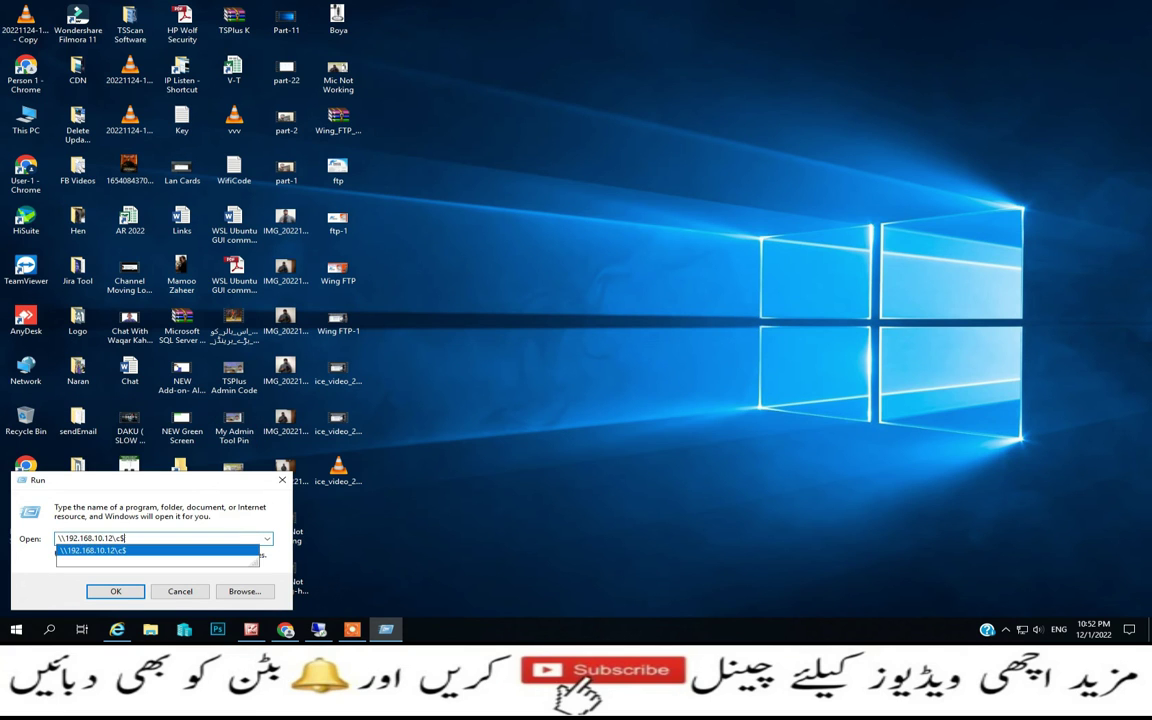
pyautogui.press('Return')
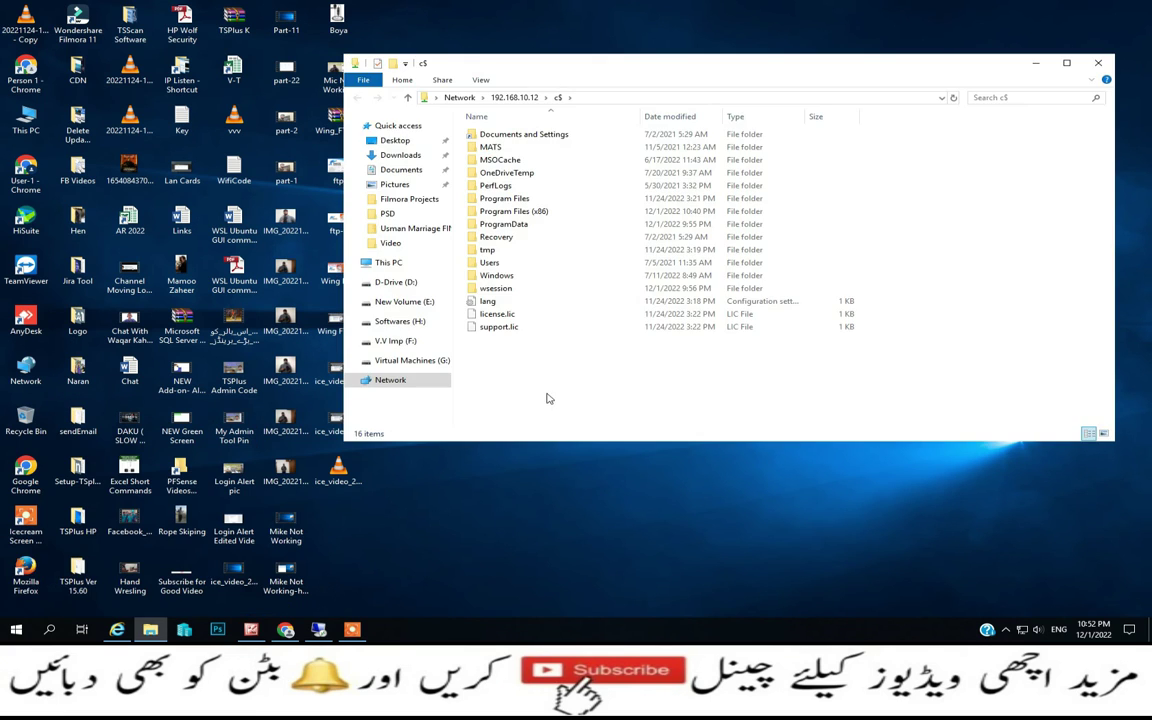
pyautogui.doubleClick(490, 264)
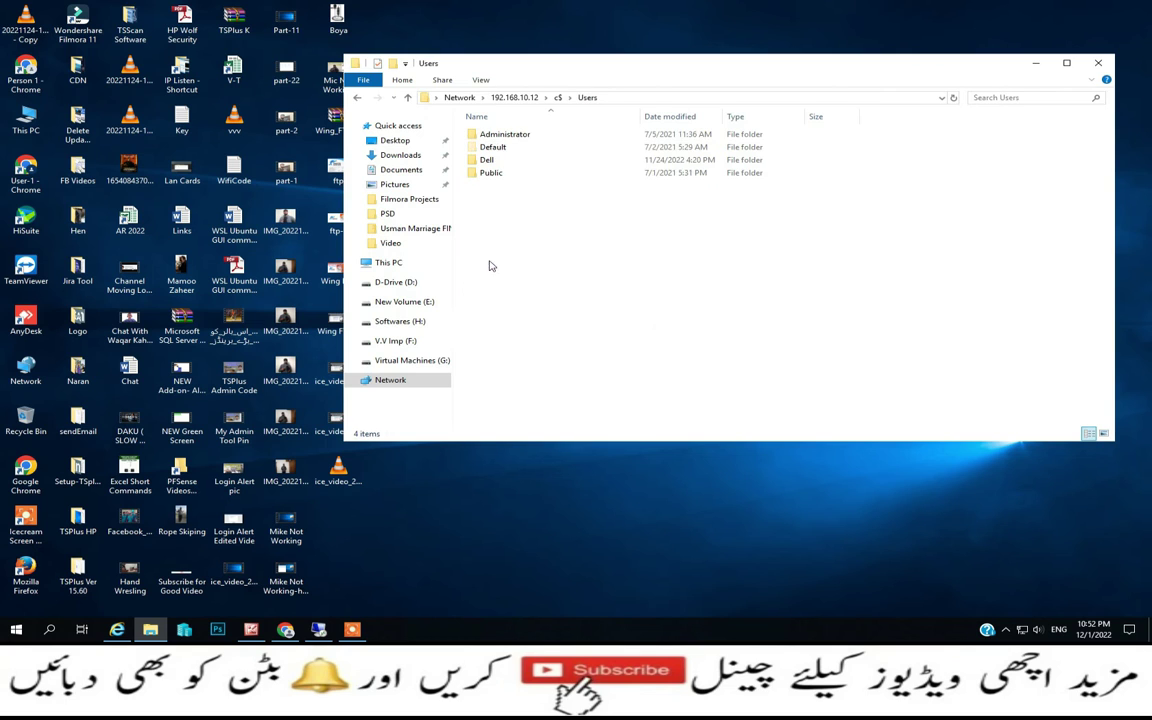
pyautogui.click(503, 137)
pyautogui.doubleClick(503, 137)
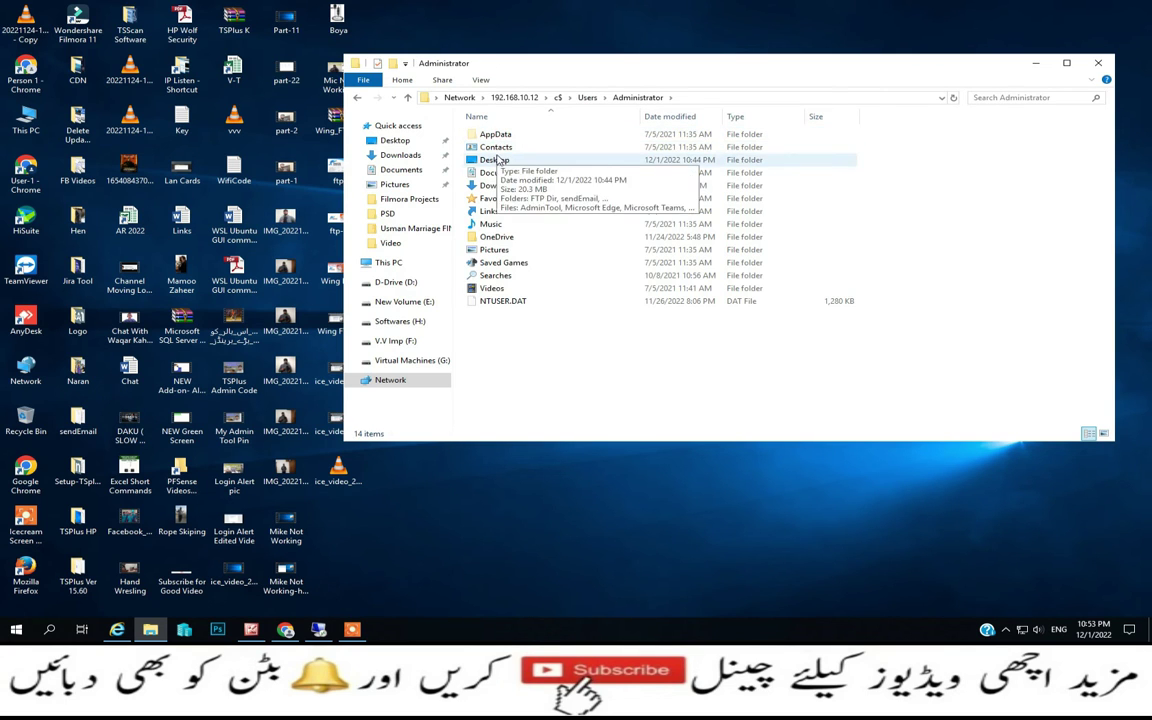
pyautogui.doubleClick(503, 157)
pyautogui.doubleClick(495, 134)
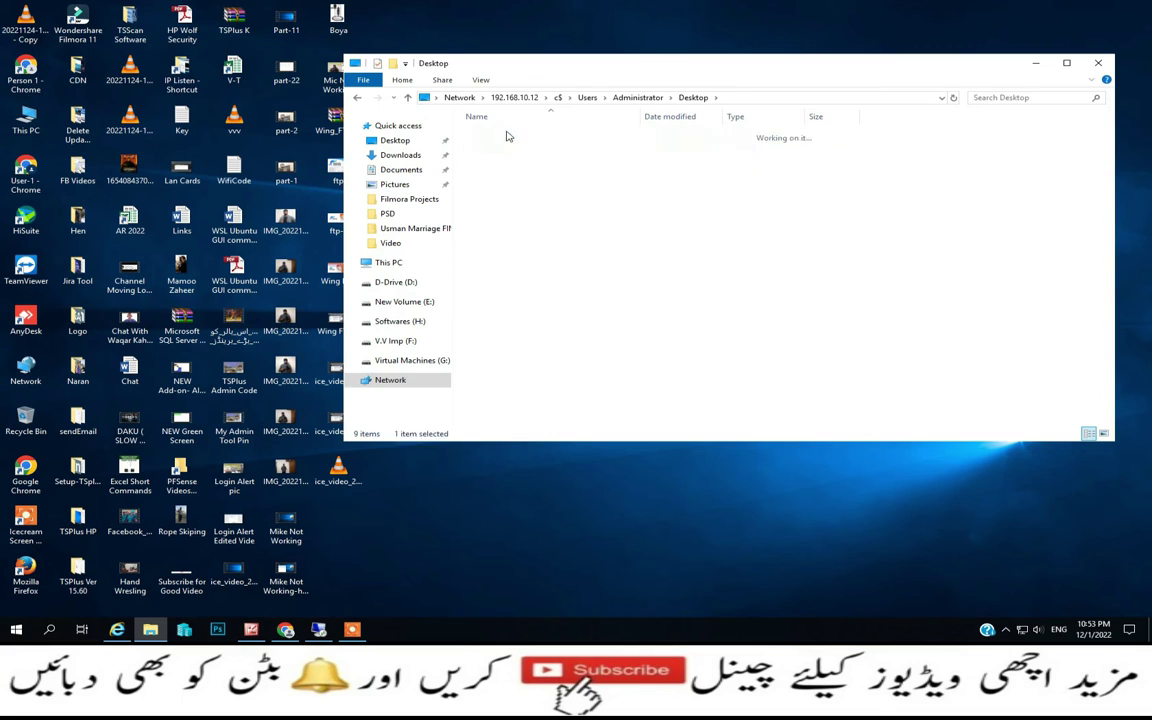
# Paste the copied pictures into the User-1 and User-2 folders, then close File Explorer
pyautogui.click(495, 137)
pyautogui.doubleClick(496, 139)
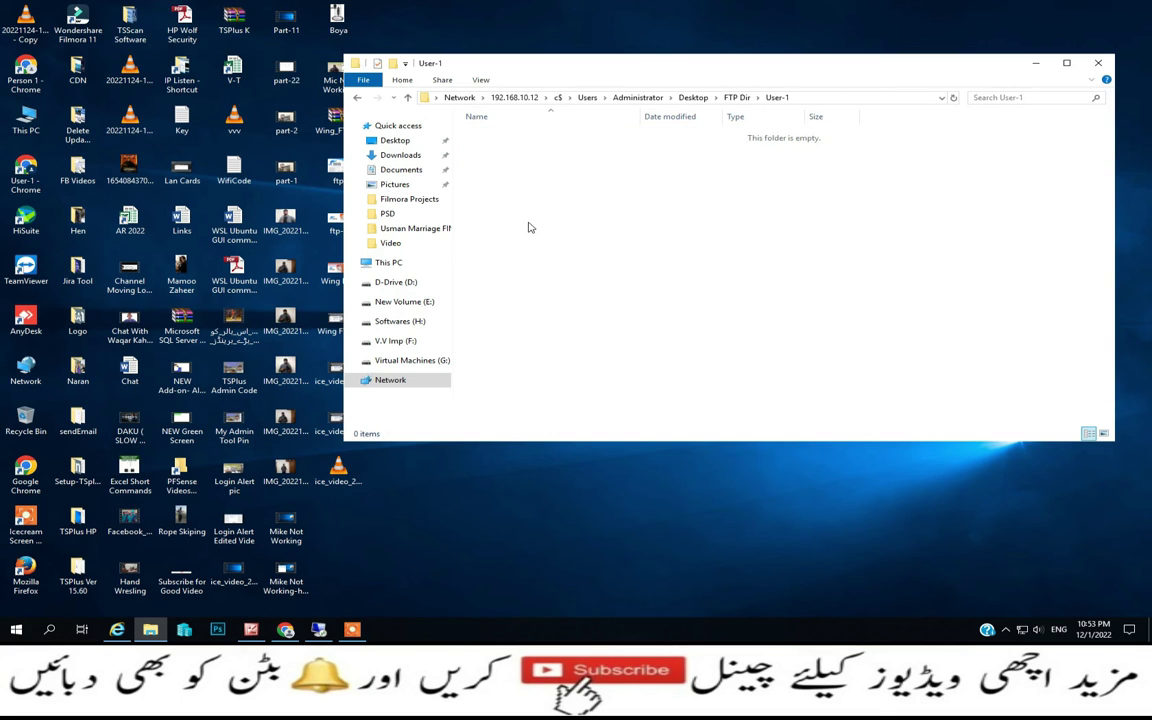
pyautogui.hotkey('ctrl', 'v')
pyautogui.click(407, 97)
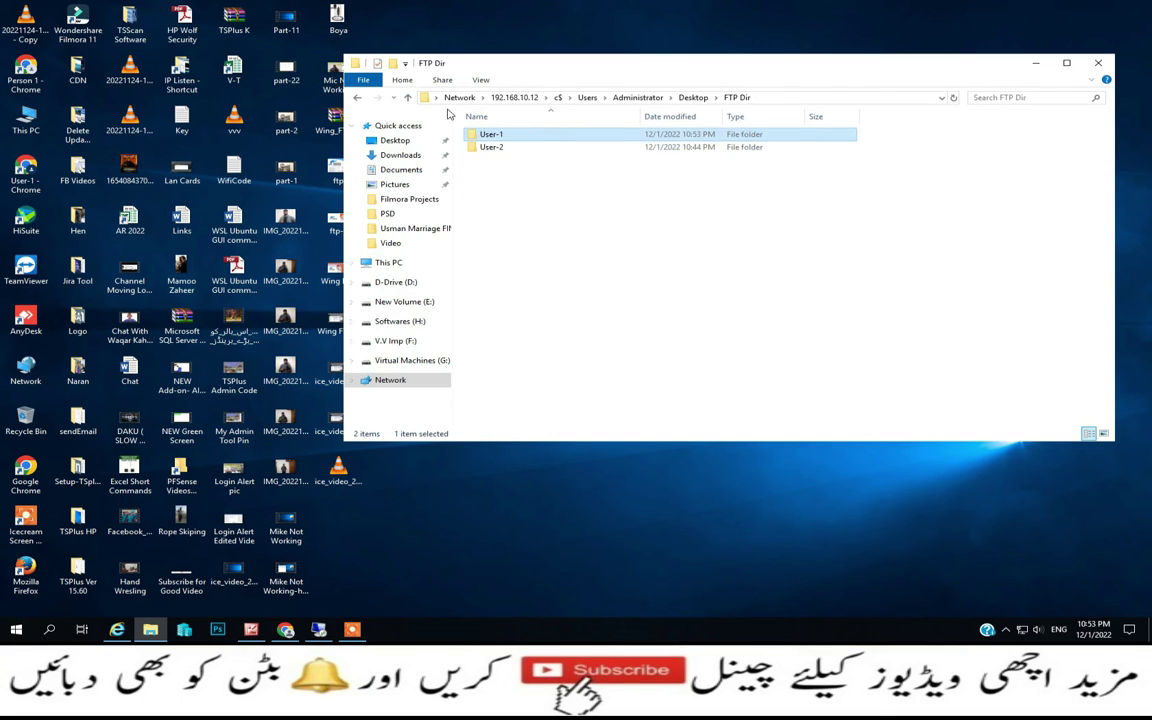
pyautogui.doubleClick(487, 147)
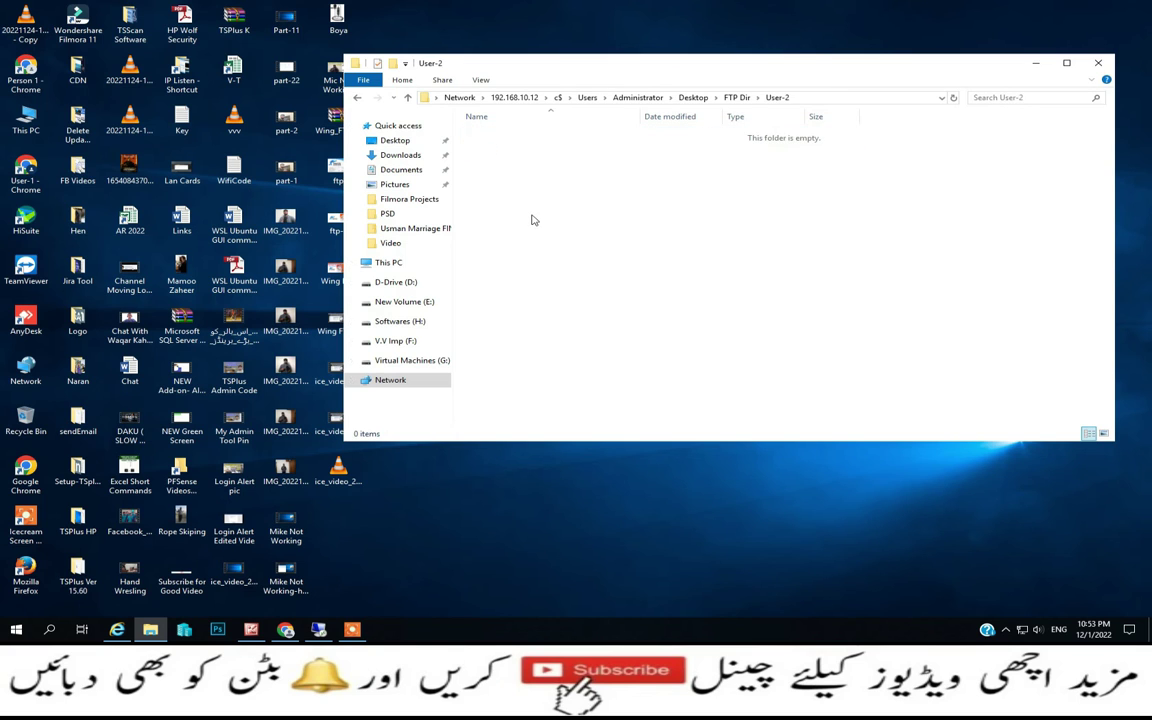
pyautogui.hotkey('ctrl', 'v')
pyautogui.click(1098, 64)
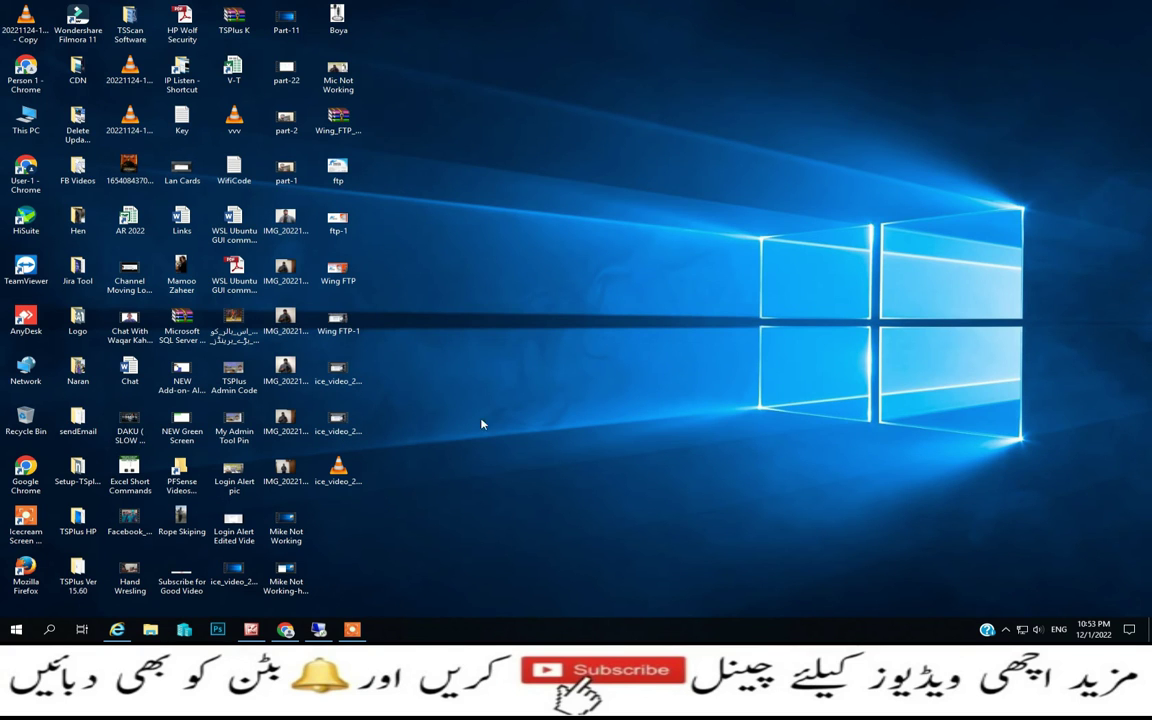
# Reload ftp://192.168.10.12:2123 in Chrome and open it in Internet Explorer
pyautogui.click(285, 629)
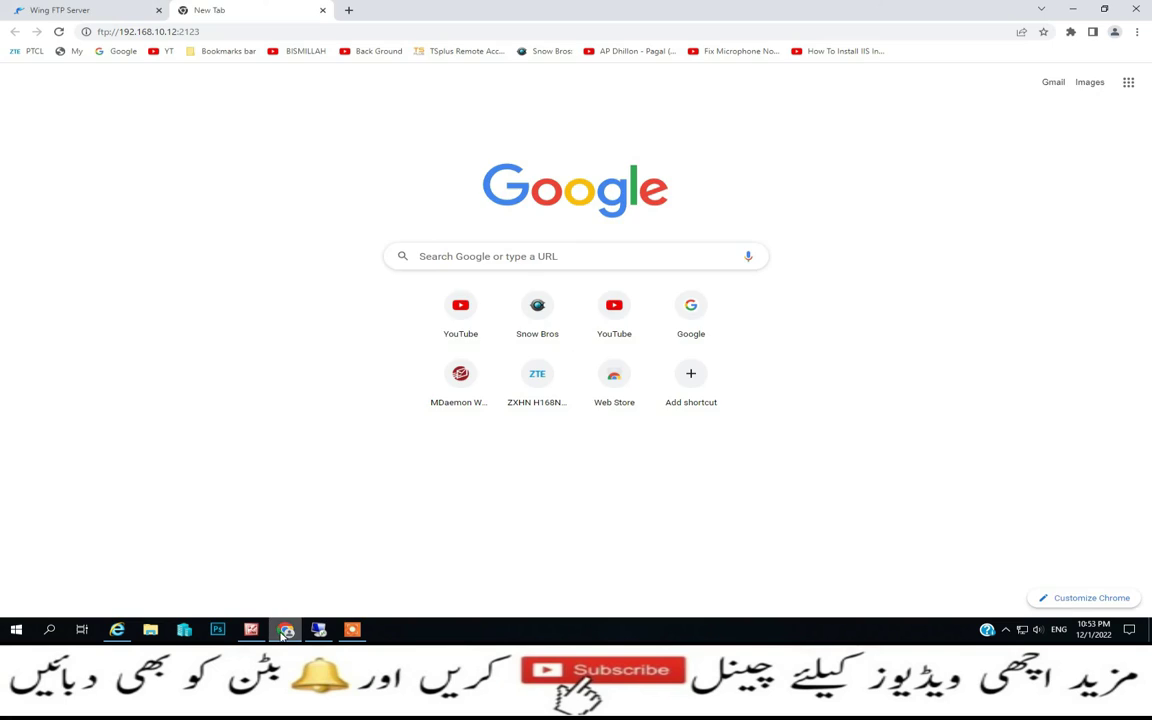
pyautogui.click(19, 8)
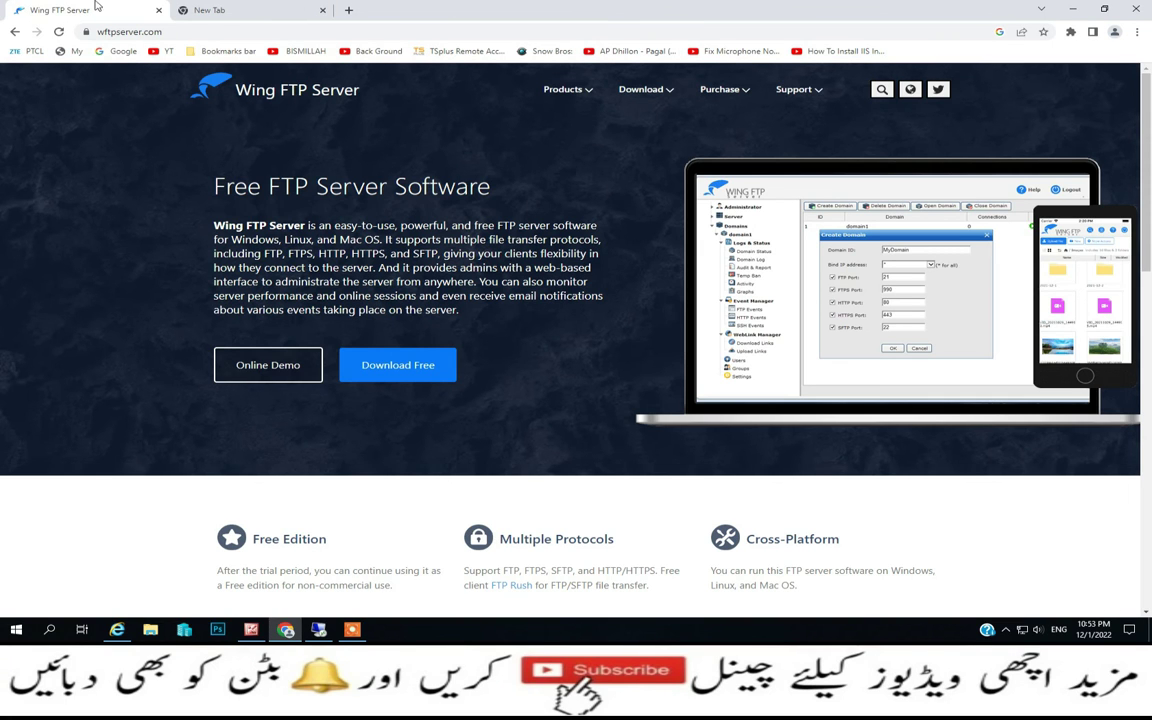
pyautogui.click(195, 9)
pyautogui.click(236, 31)
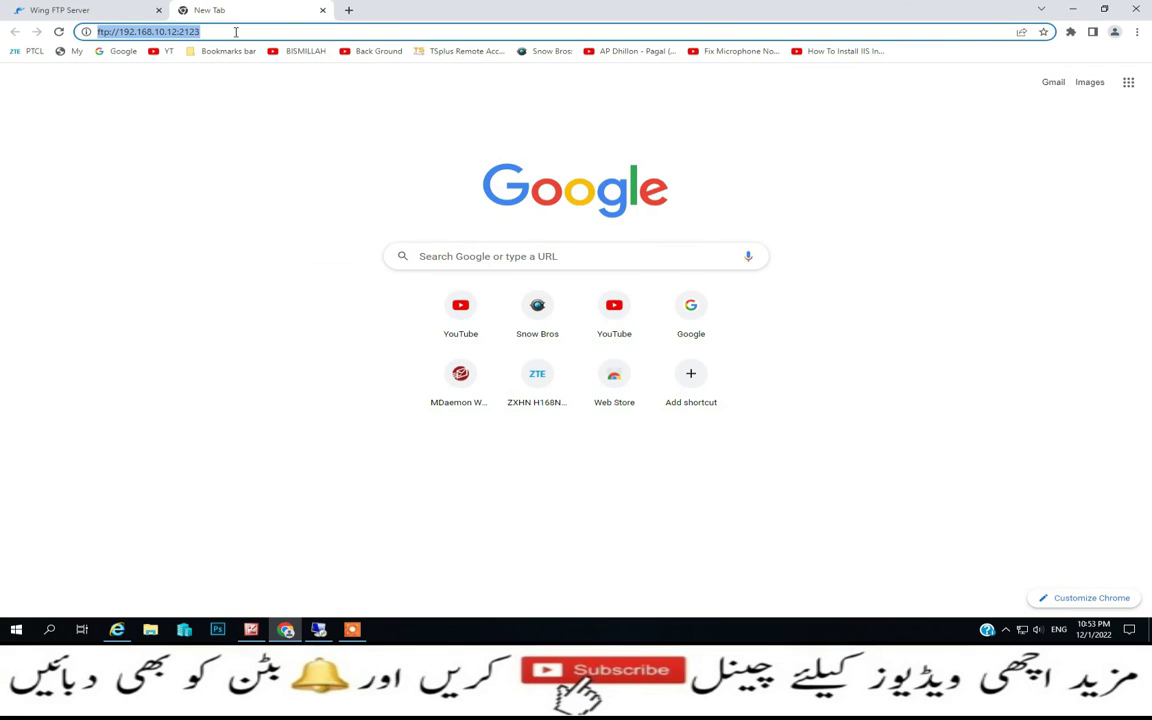
pyautogui.press('Return')
pyautogui.click(602, 116)
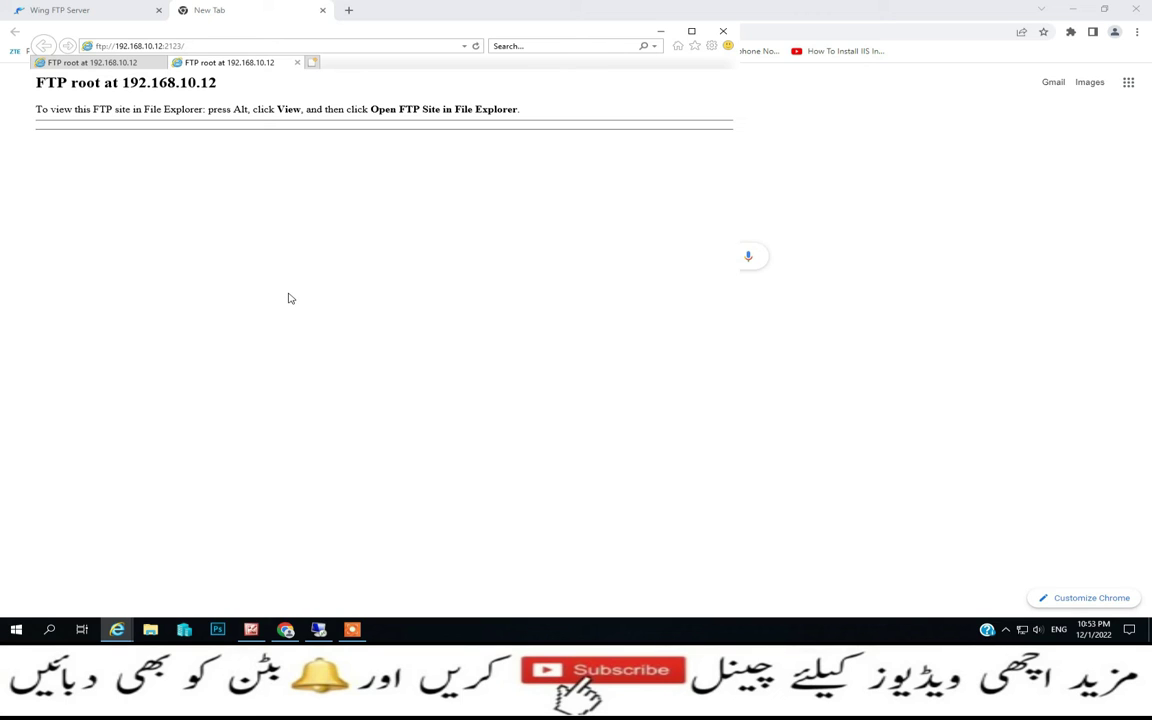
# Decline Caret Browsing and bring up the FTP server's log-on prompt
pyautogui.press('F7')
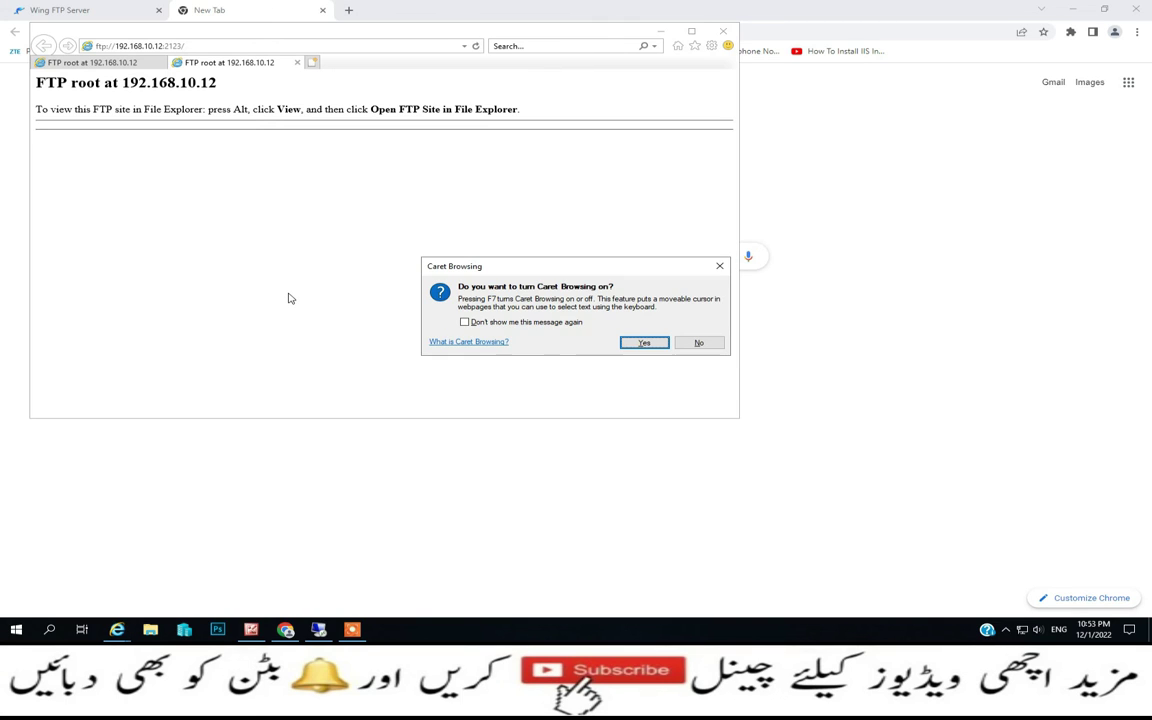
pyautogui.press('Tab')
pyautogui.press('Return')
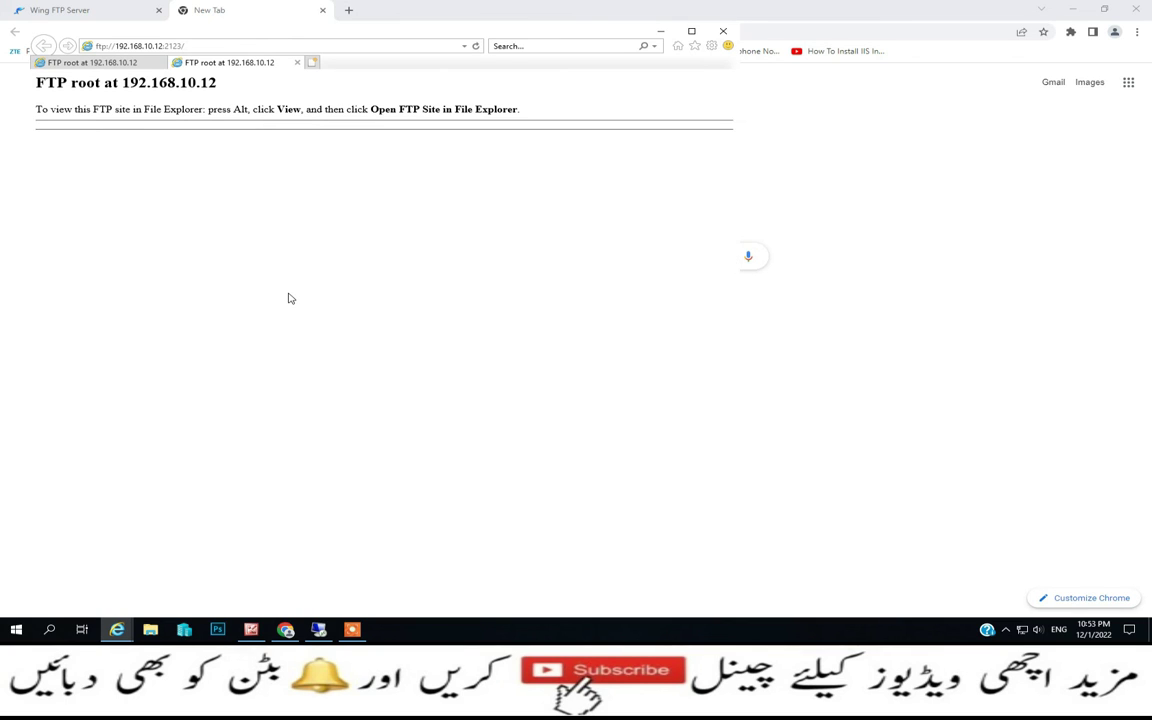
pyautogui.press('F5')
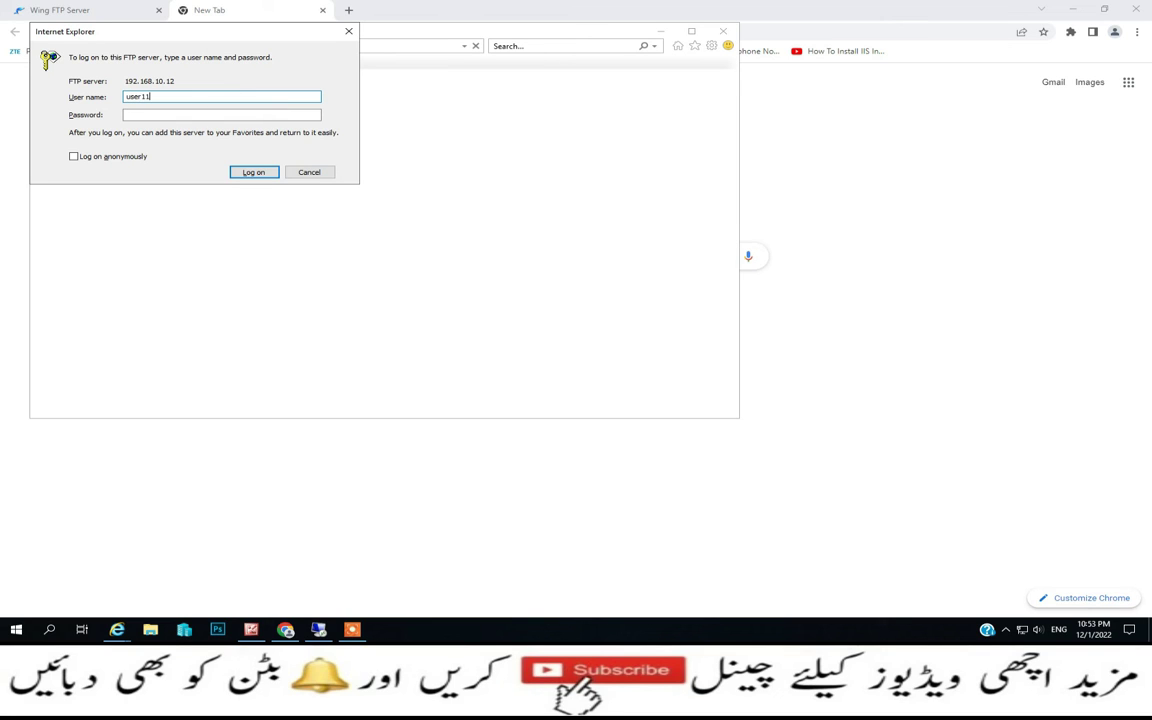
# Log on to the FTP site as user1 with its password
pyautogui.write('user1')
pyautogui.press('Tab')
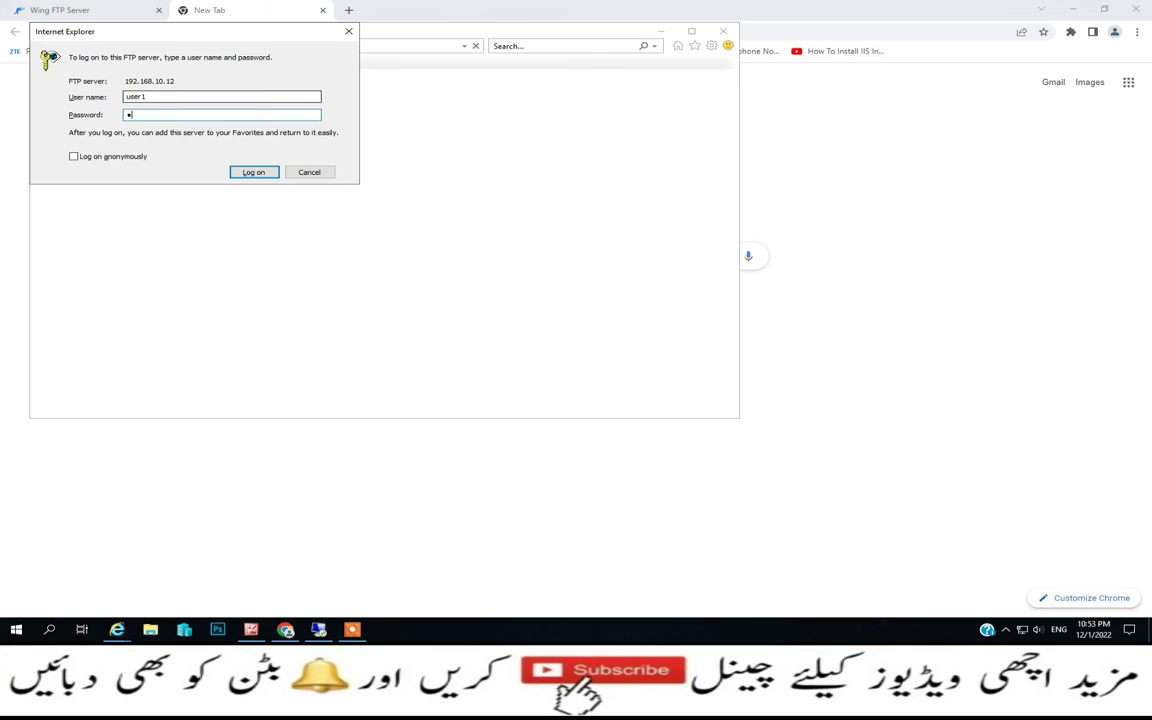
pyautogui.press('Return')
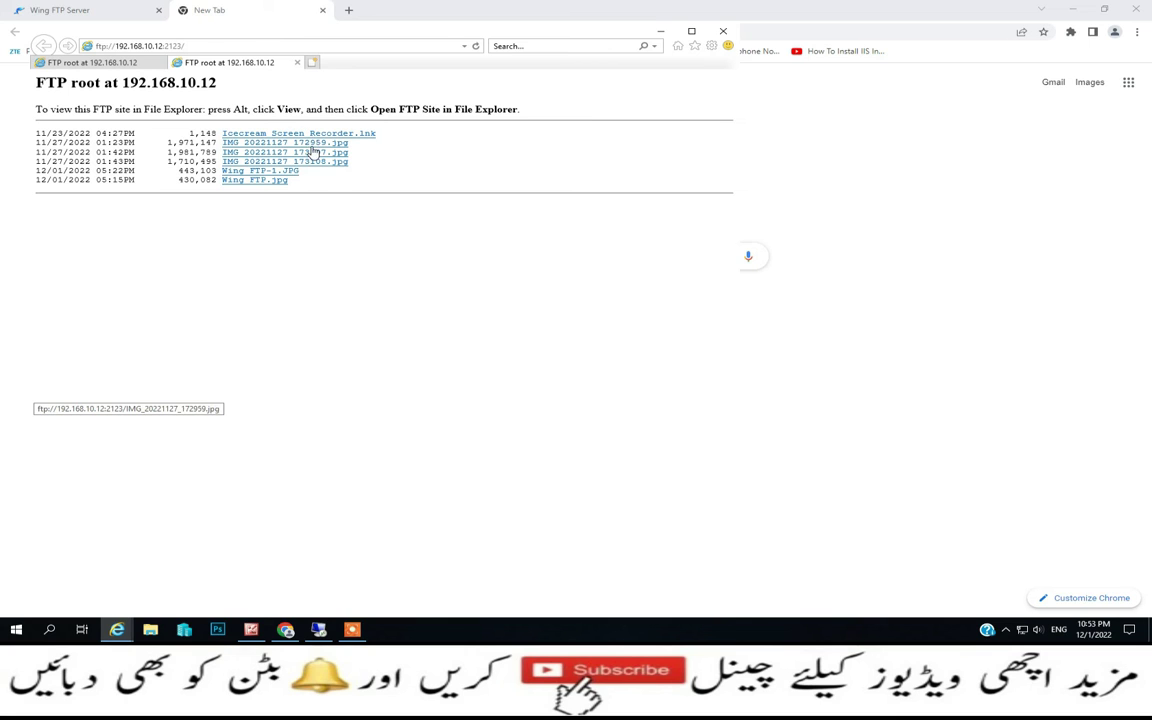
# Preview IMG_20221127_172959.jpg from the FTP listing, then close the picture tab
pyautogui.click(310, 143)
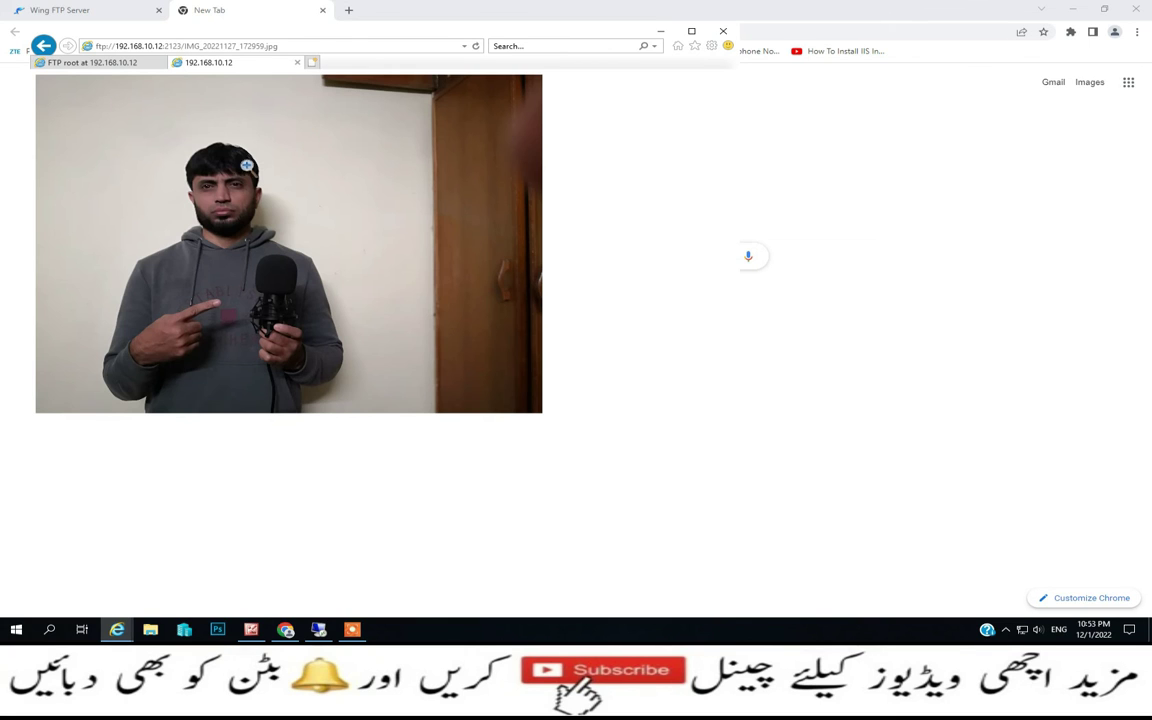
pyautogui.click(10, 38)
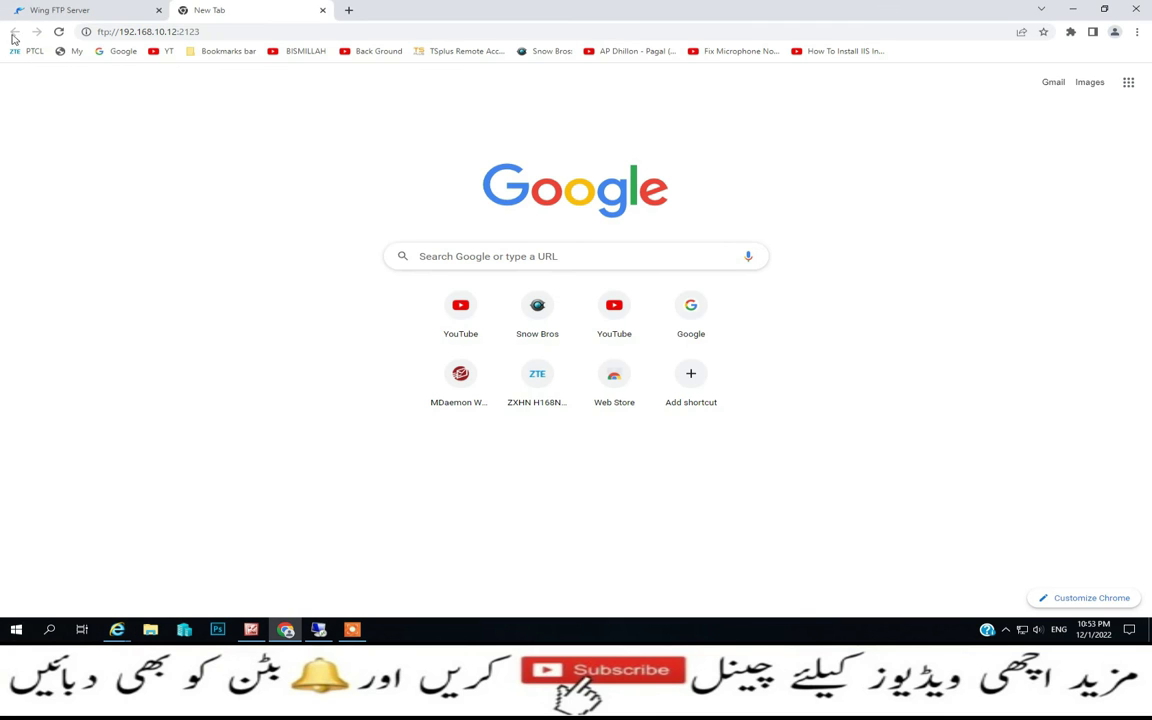
pyautogui.click(115, 7)
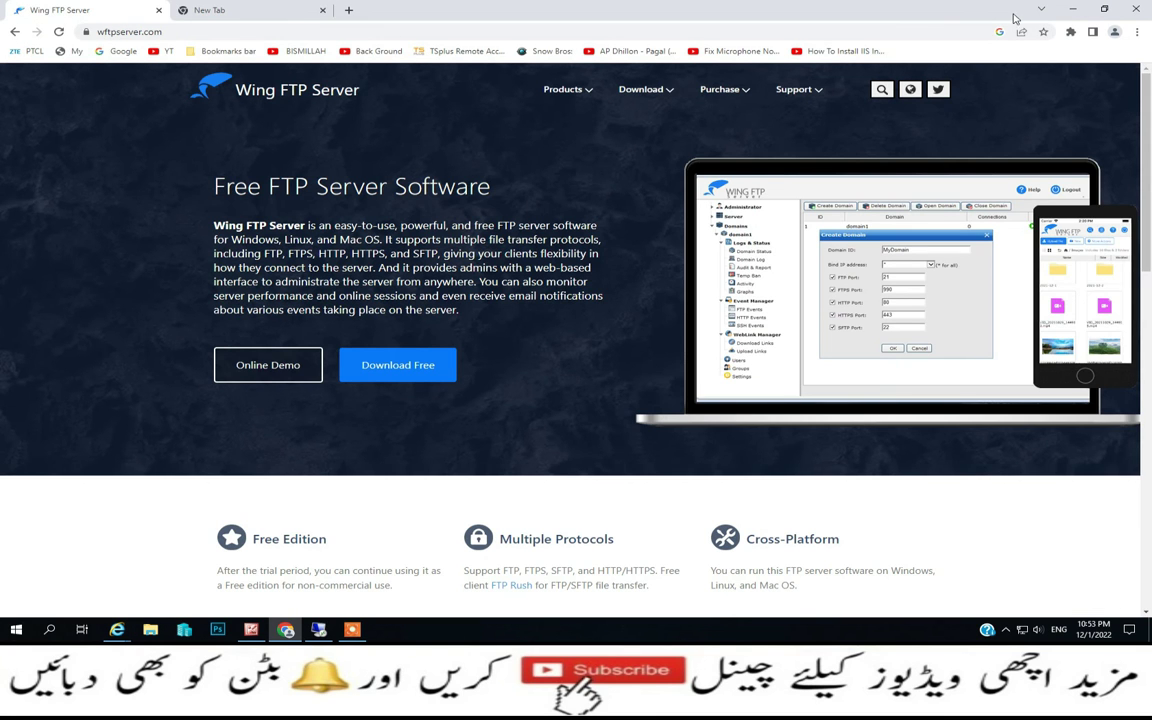
pyautogui.click(1072, 9)
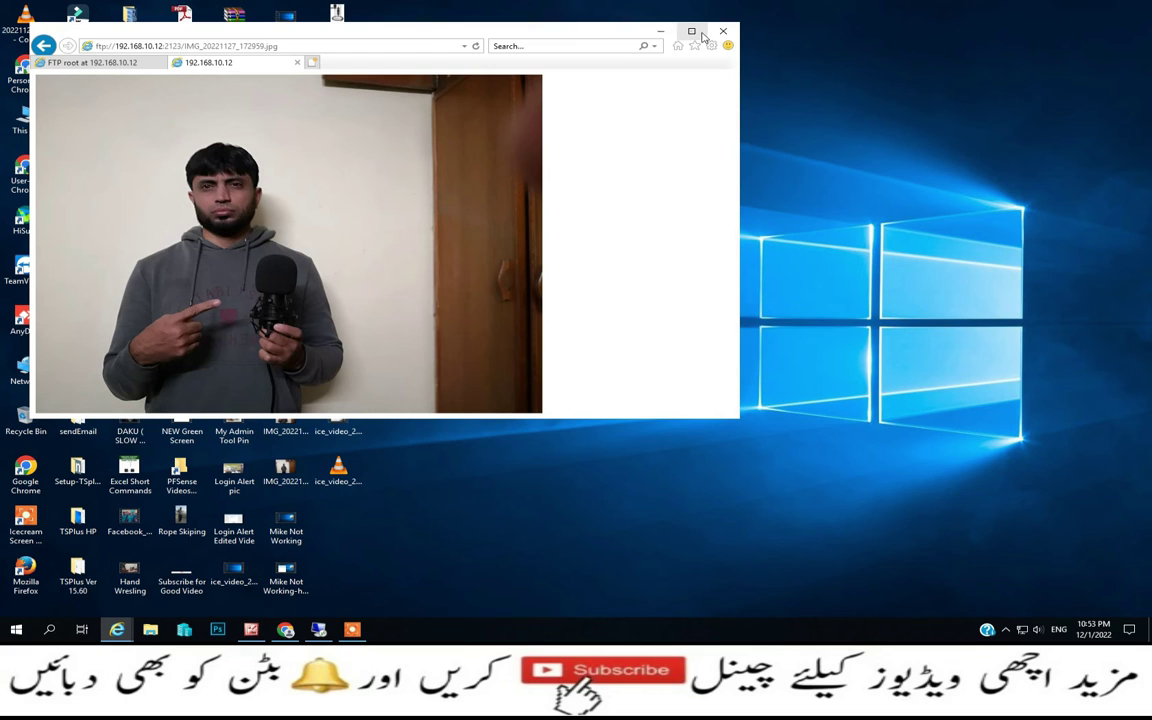
pyautogui.click(297, 62)
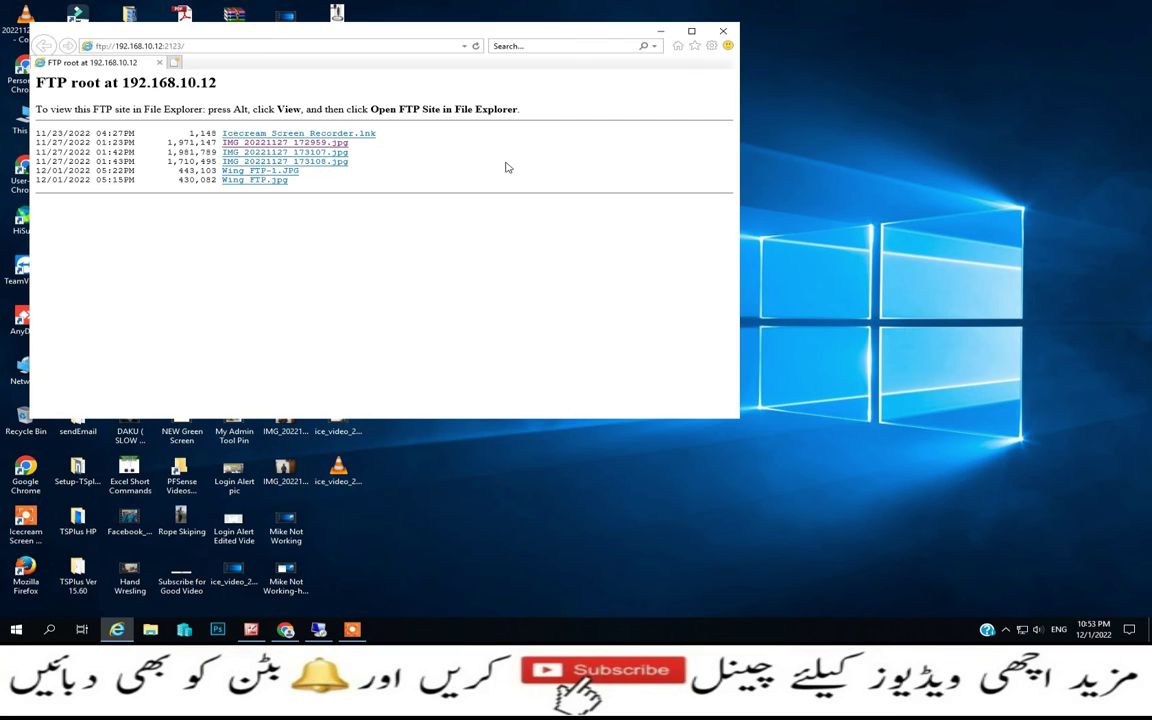
pyautogui.click(272, 172)
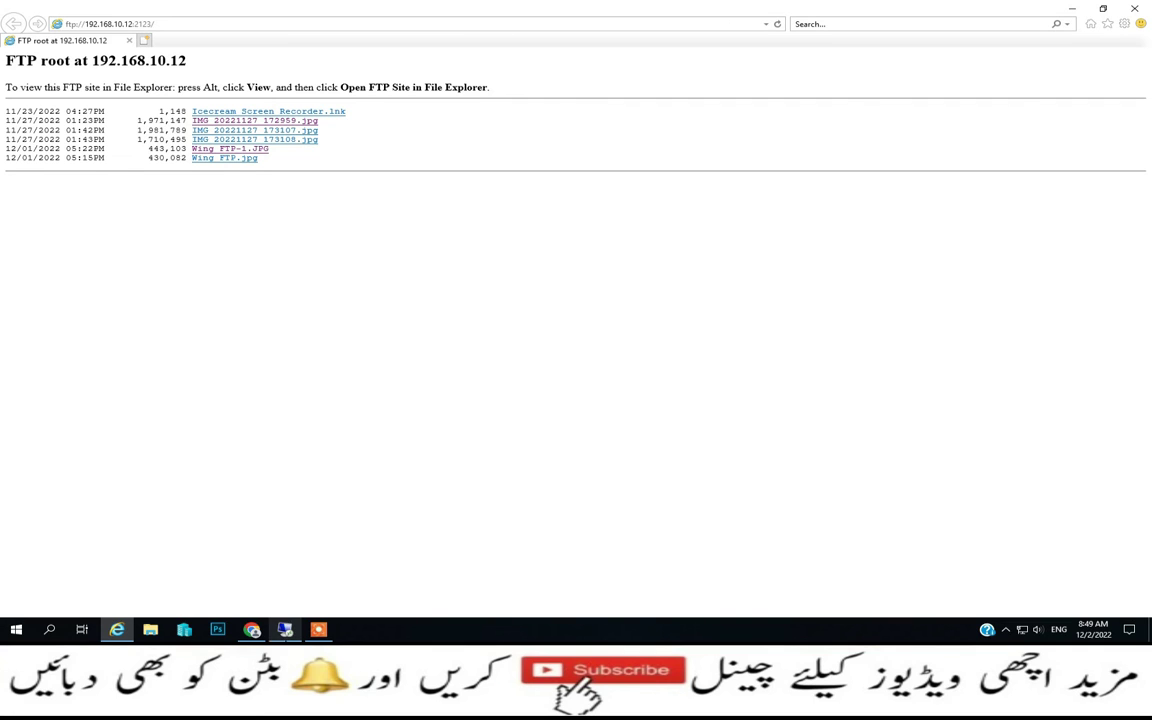
# Leave the remote session and load 192.168.10.12:5466 in Chrome's address bar
pyautogui.click(252, 630)
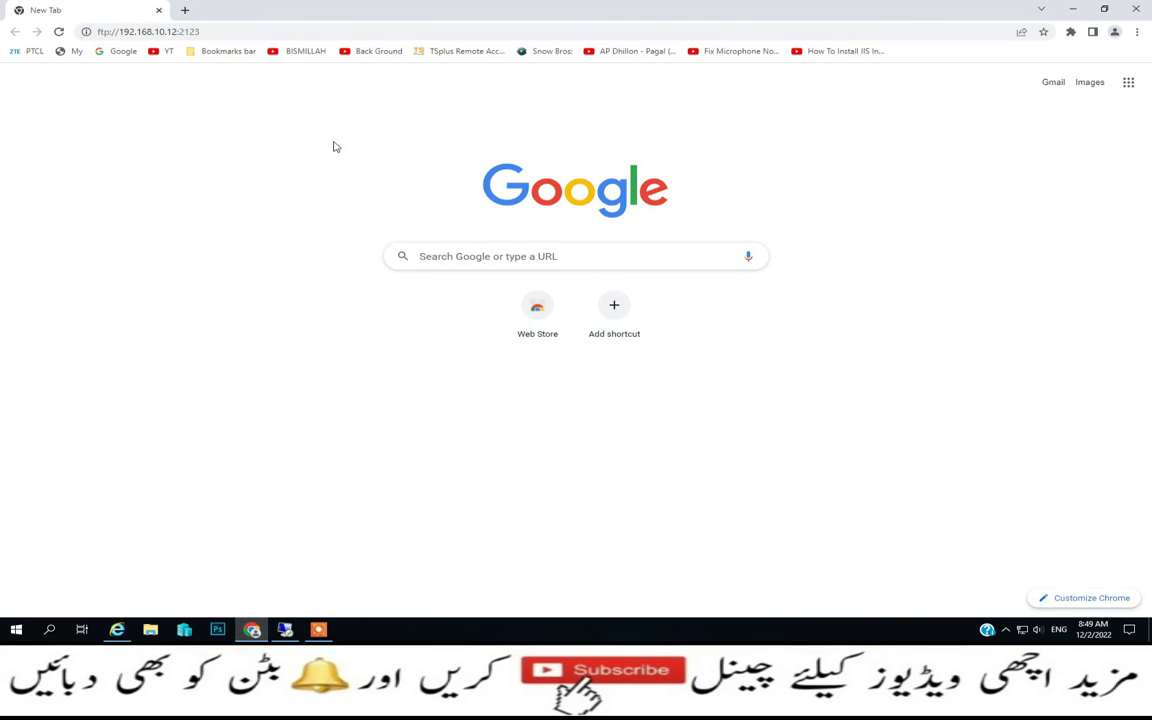
pyautogui.click(286, 33)
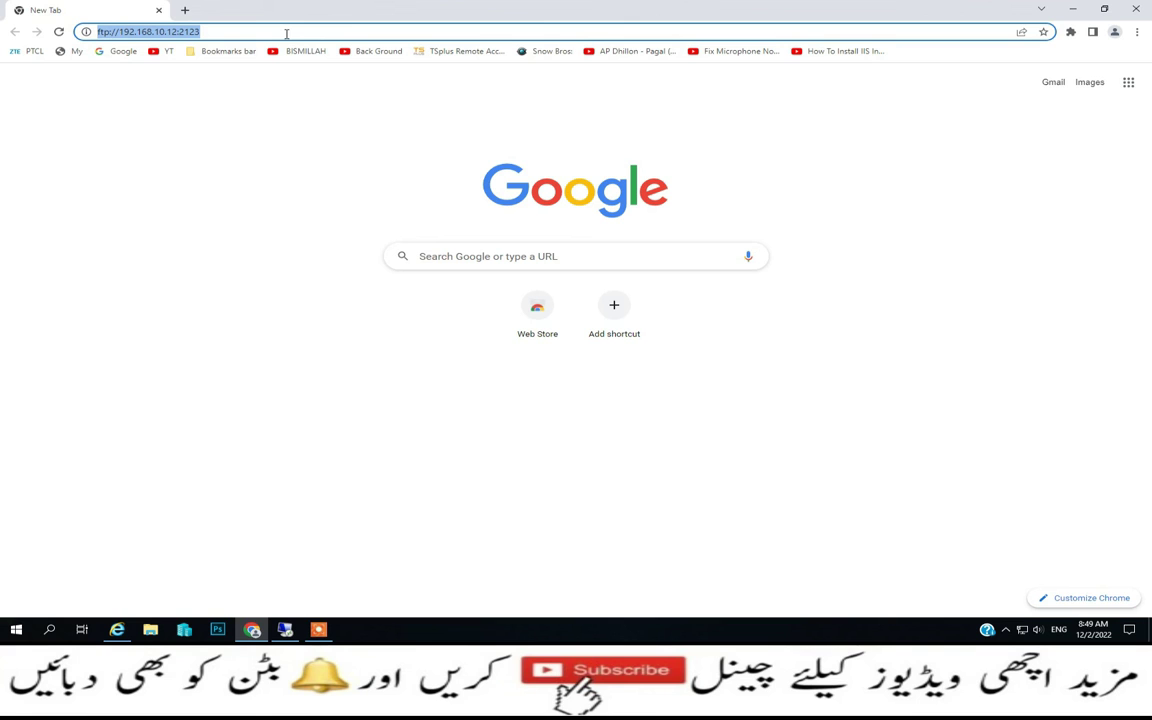
pyautogui.click(286, 630)
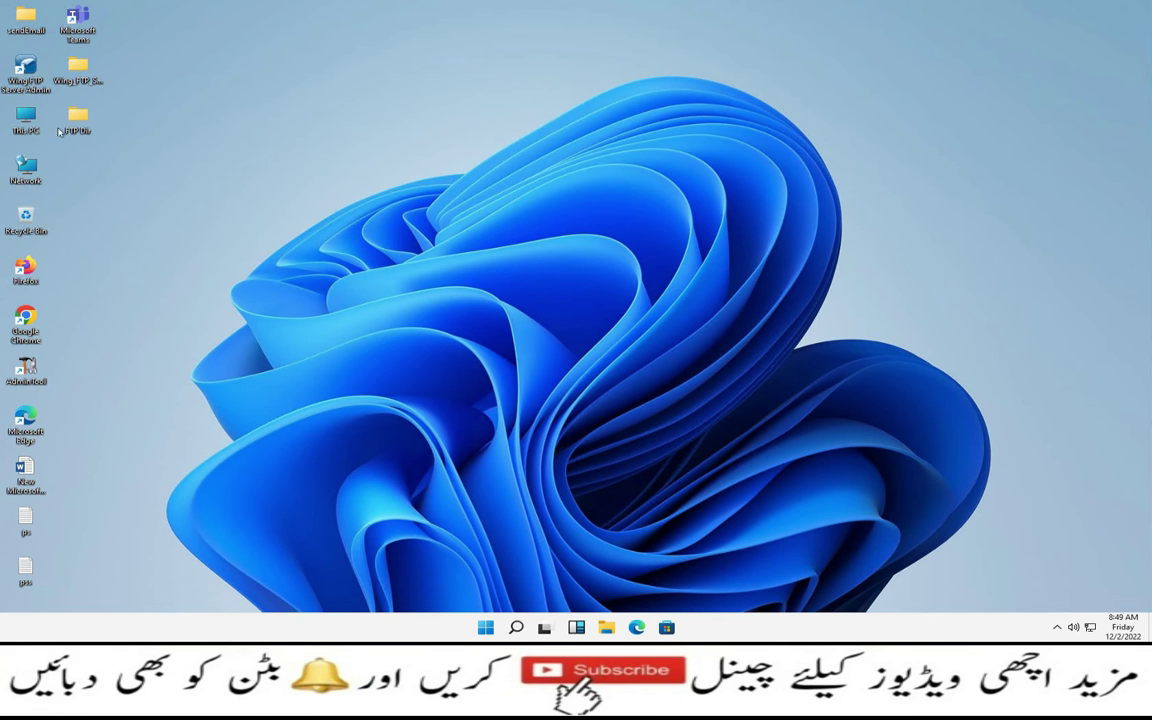
pyautogui.moveTo(679, 7)
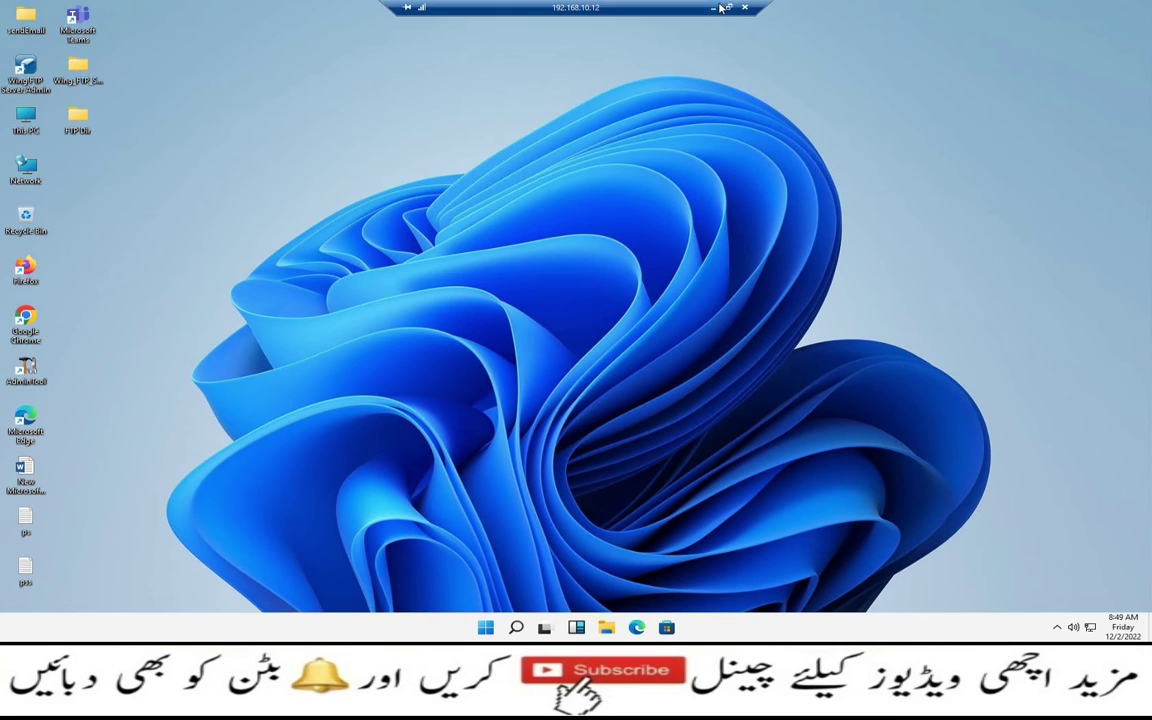
pyautogui.click(716, 7)
pyautogui.click(278, 31)
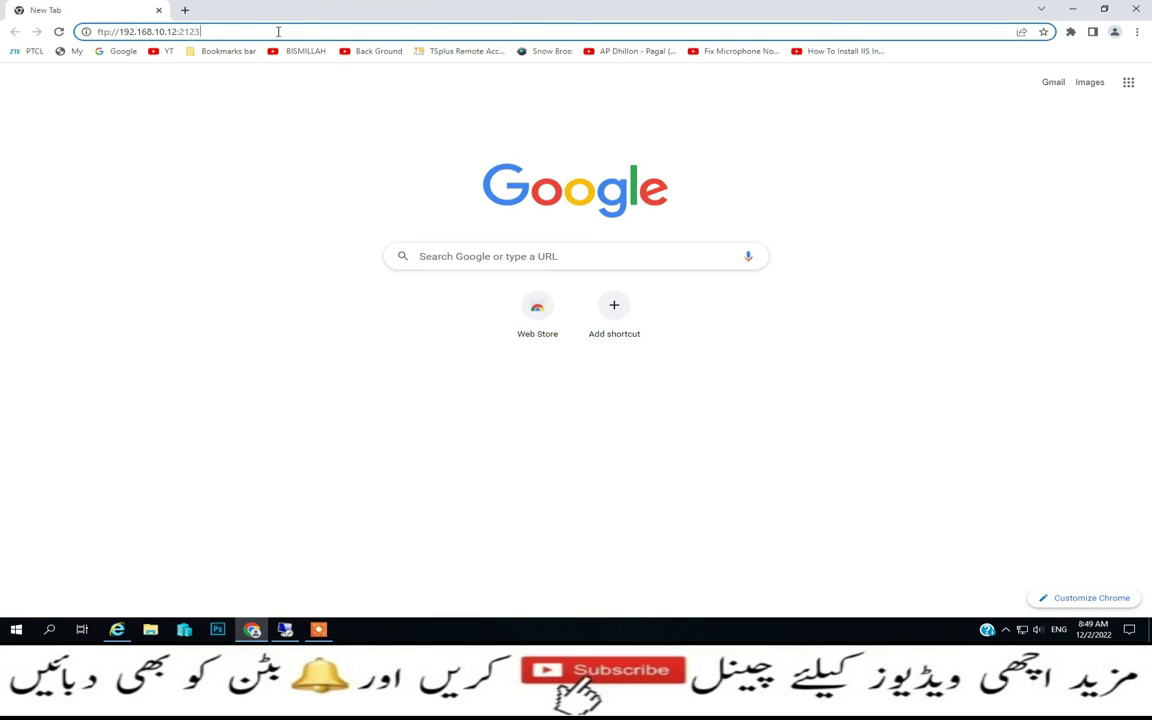
pyautogui.press('BackSpace')
pyautogui.press('BackSpace')
pyautogui.press('BackSpace')
pyautogui.press('BackSpace')
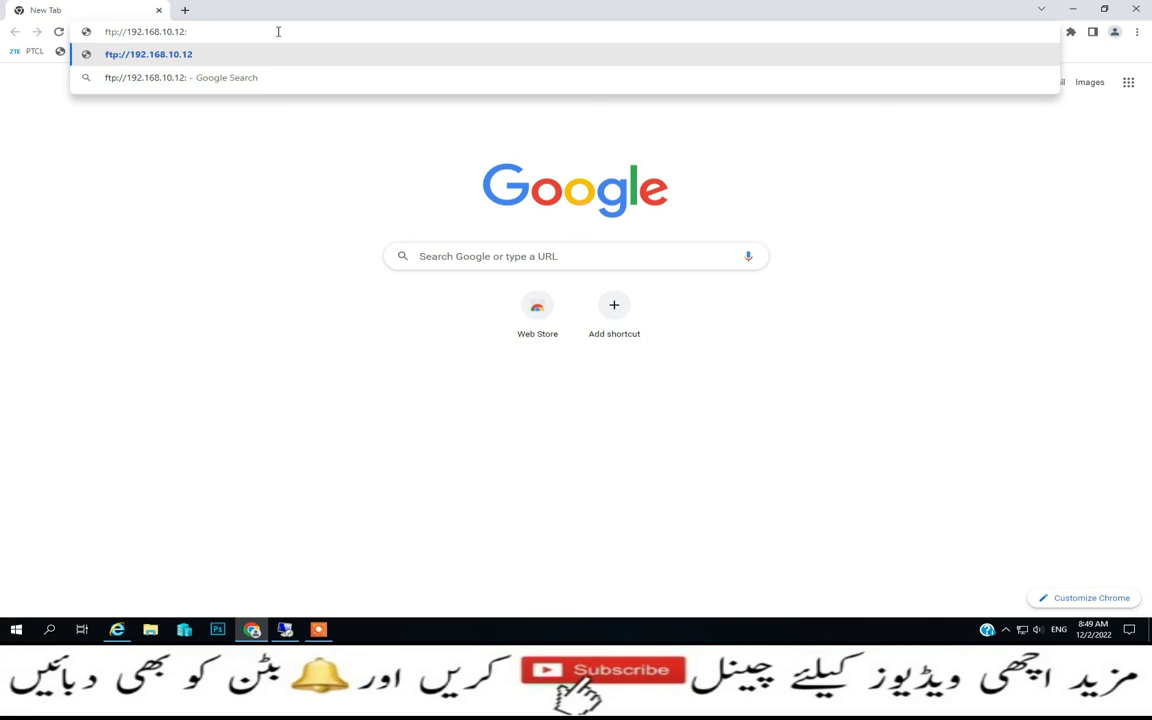
pyautogui.write('5466')
pyautogui.press('Delete')
pyautogui.press('Delete')
pyautogui.press('Delete')
pyautogui.press('Delete')
pyautogui.press('Delete')
pyautogui.press('Delete')
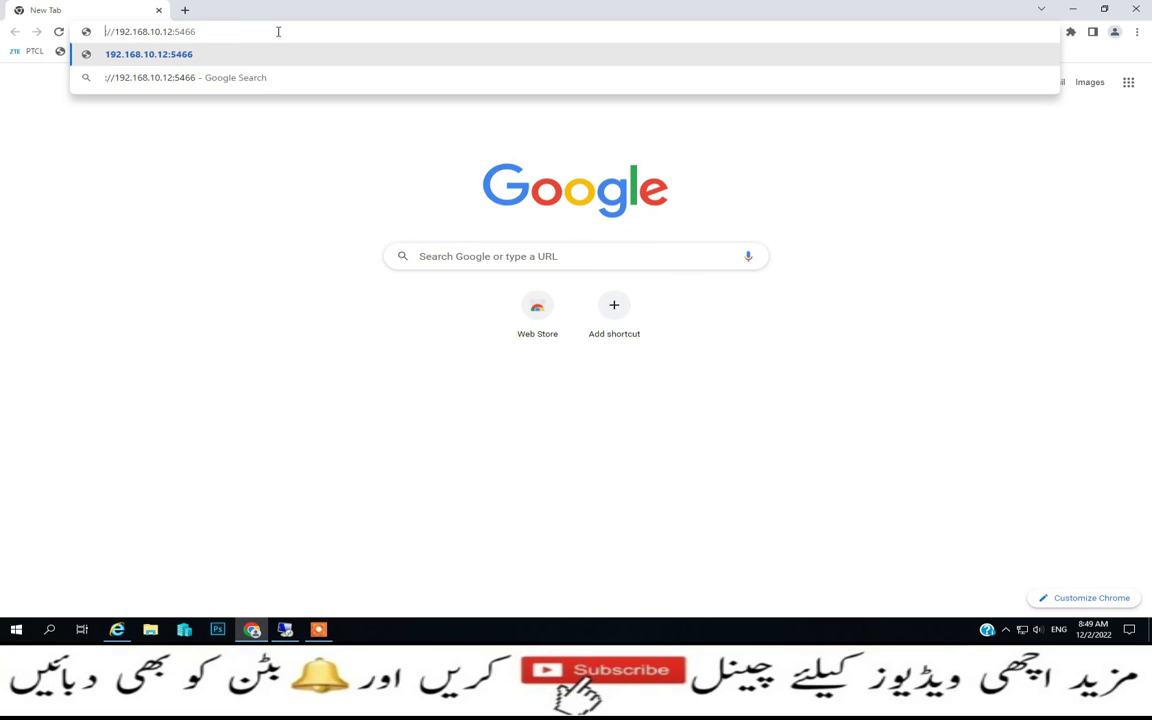
pyautogui.press('Return')
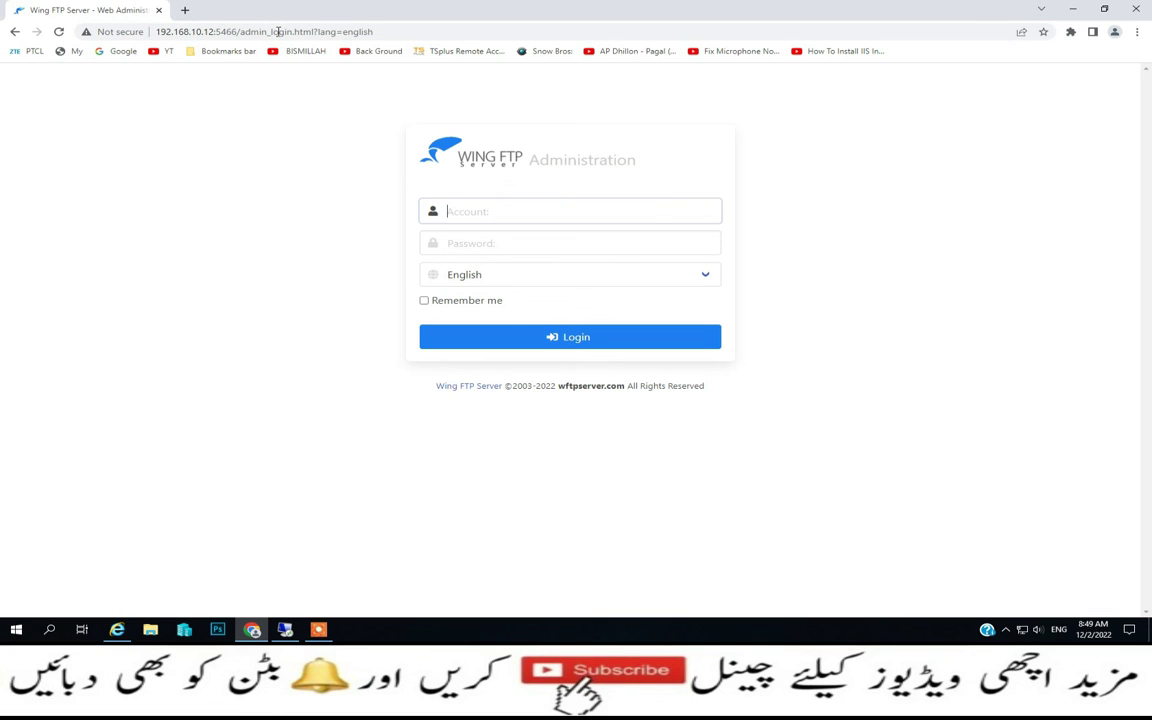
# Log in to the web administration as admin with the account password
pyautogui.write('admin')
pyautogui.press('Tab')
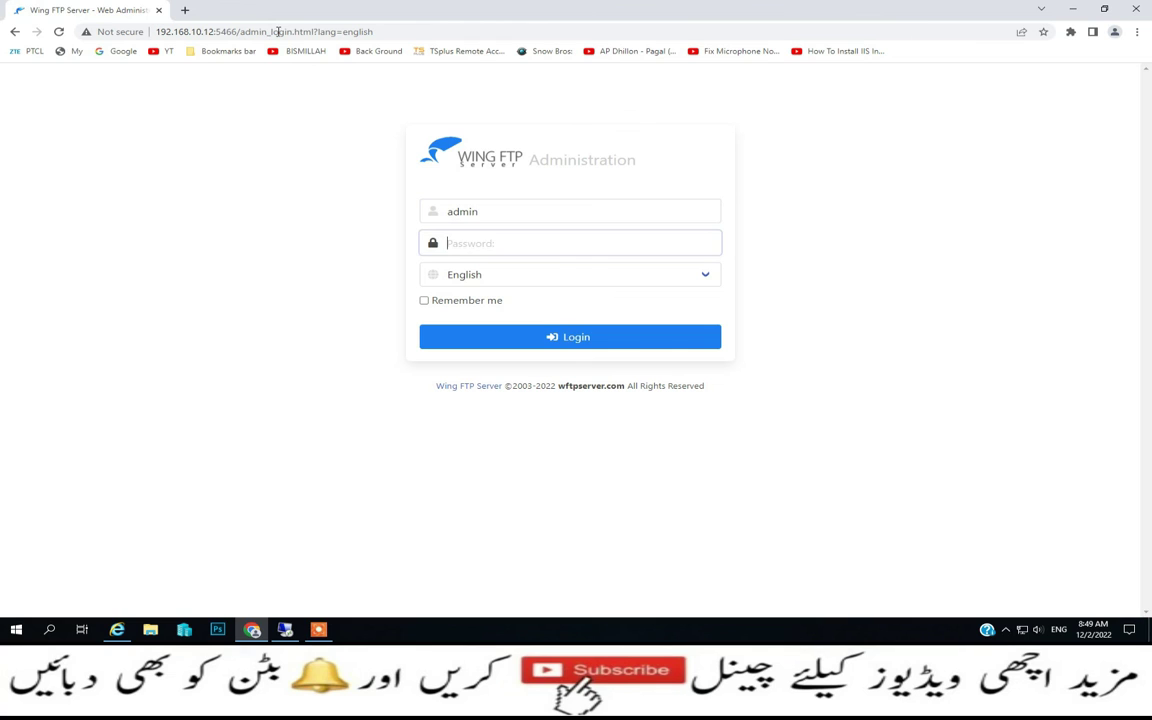
pyautogui.write('*')
pyautogui.press('Return')
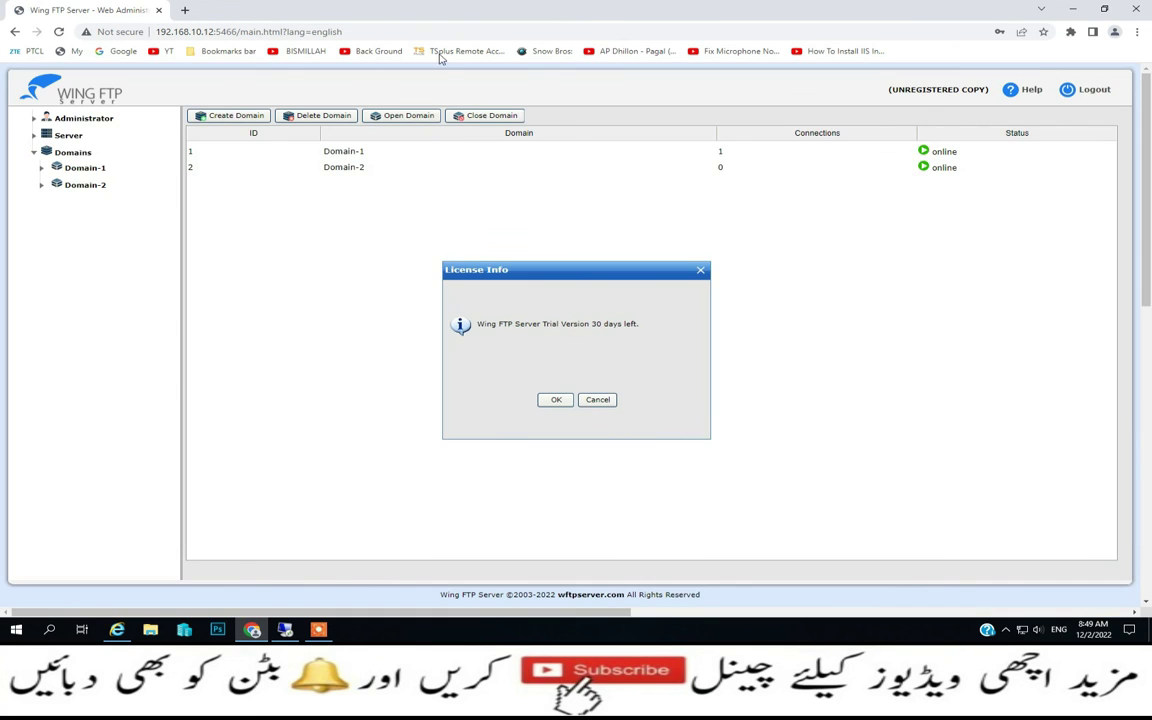
# Dismiss the trial licence notice and open Domain-1's Domain Status statistics
pyautogui.click(553, 400)
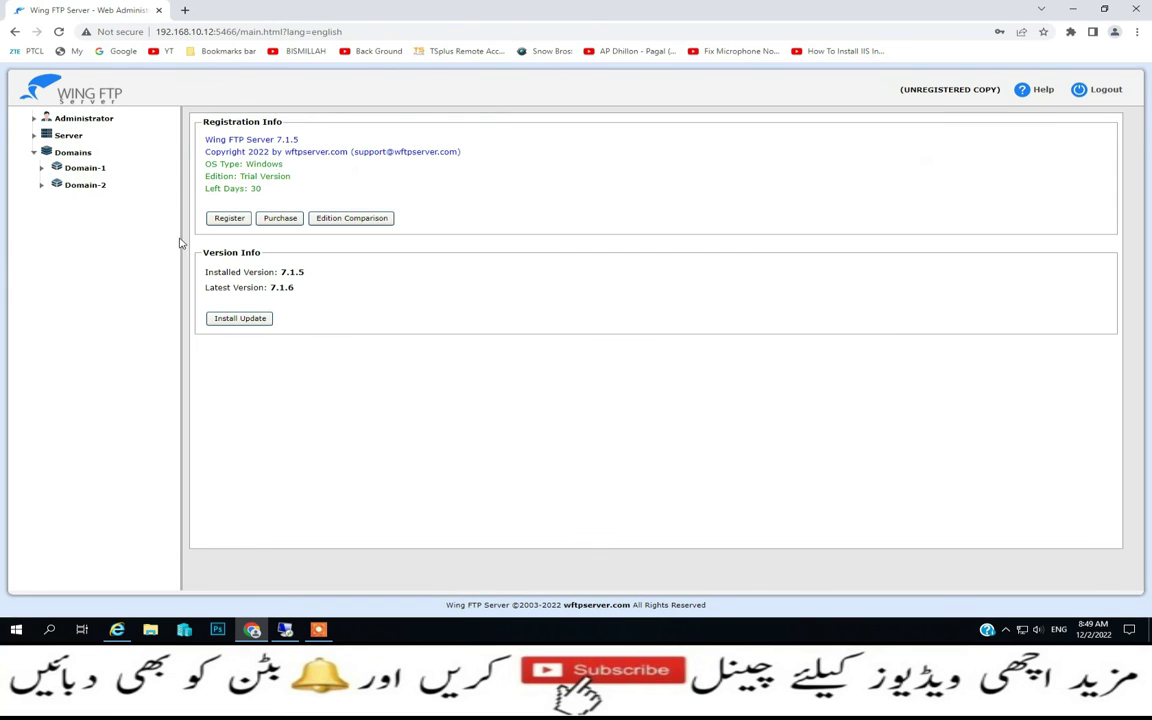
pyautogui.click(41, 168)
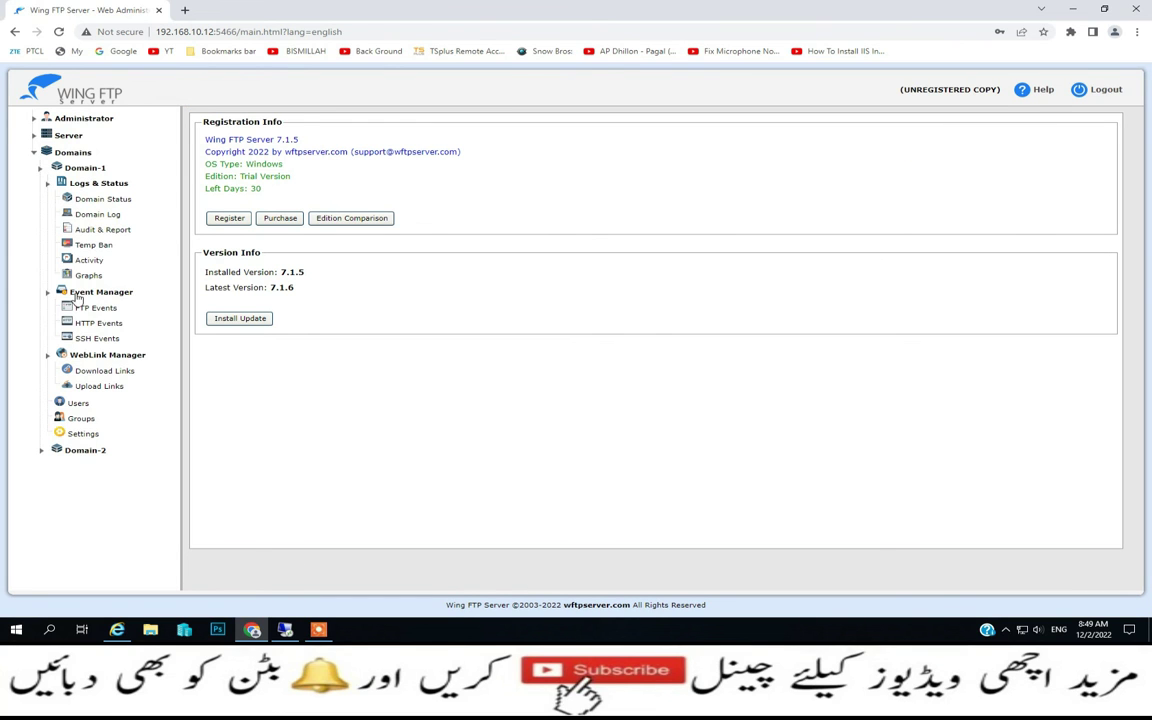
pyautogui.click(96, 199)
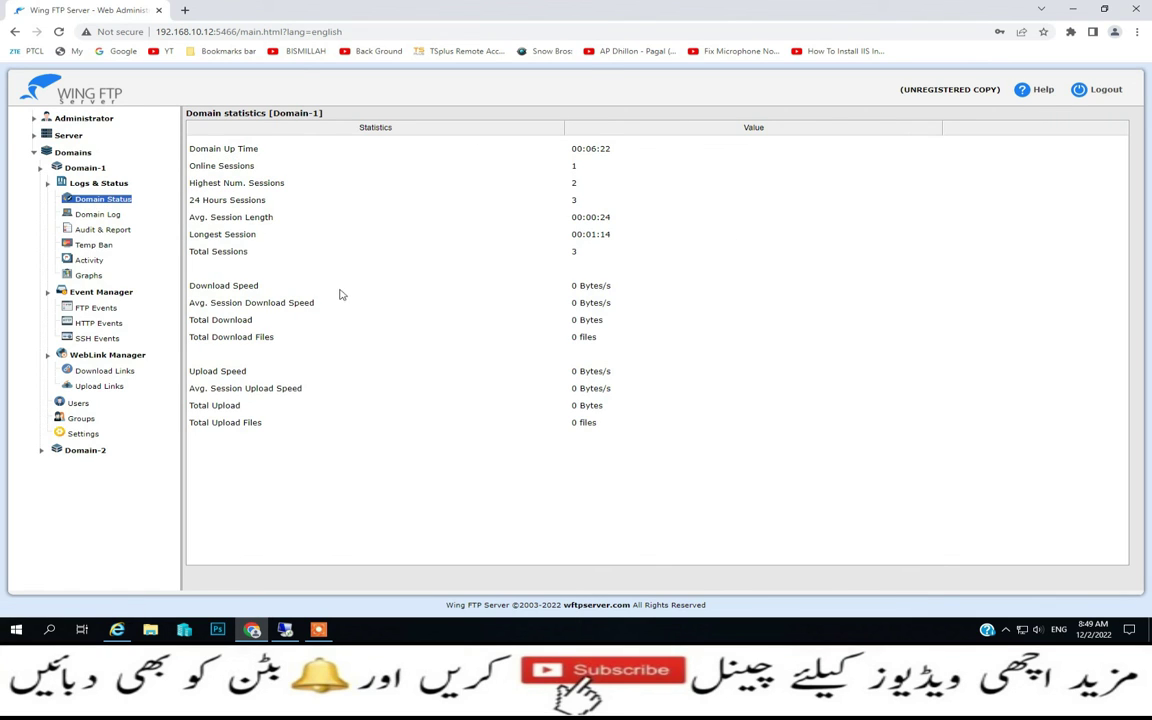
# Open Domain-1's Audit & Report table and request its weekly, monthly and custom reports
pyautogui.click(118, 231)
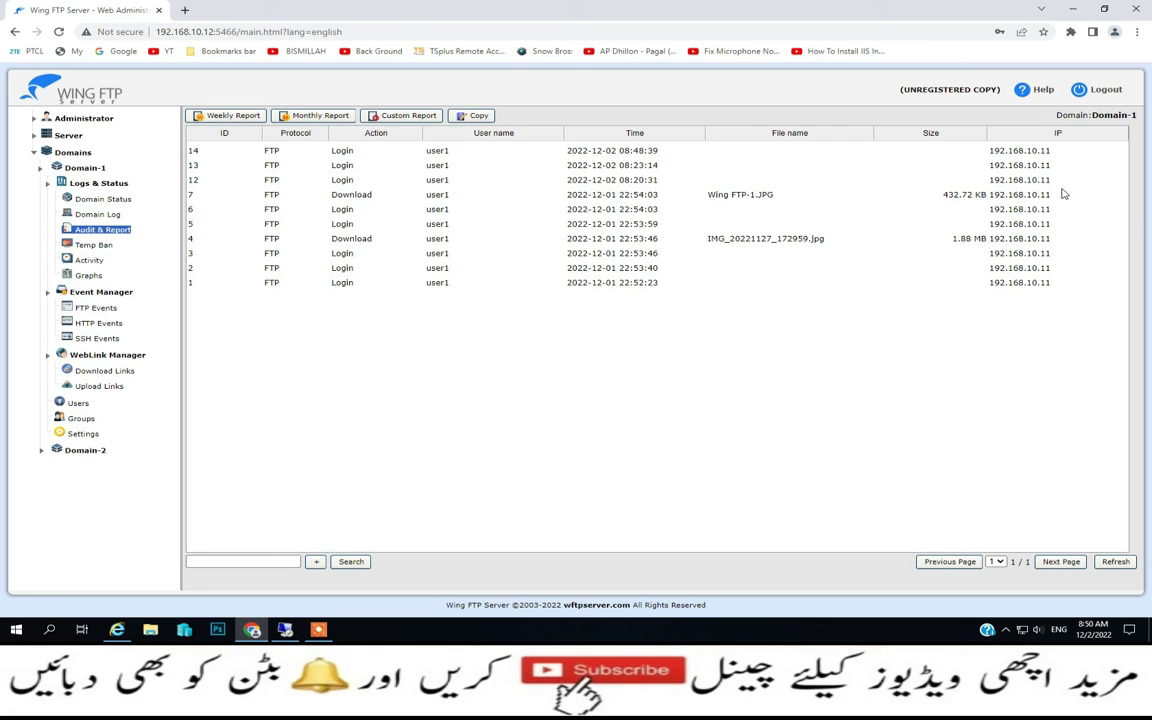
pyautogui.click(240, 117)
pyautogui.click(318, 116)
pyautogui.click(405, 116)
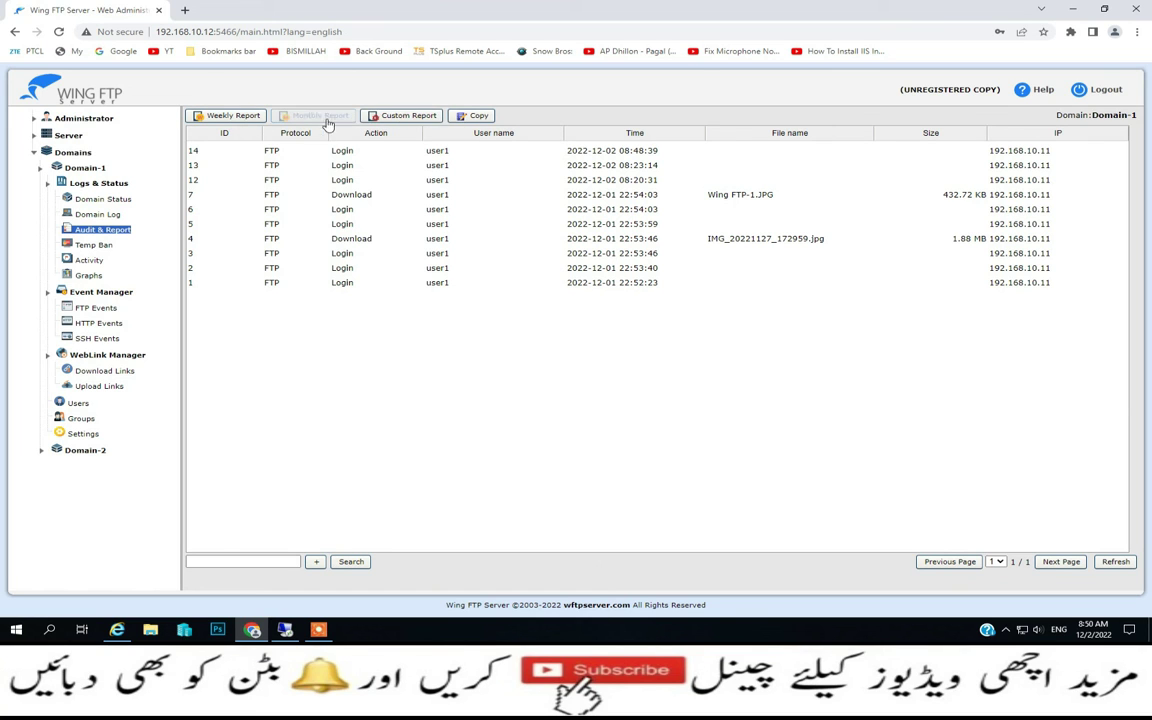
# Check Domain-1's weekly and monthly reports, then open Custom Report with its 2022-11-02 to 2022-12-02 range
pyautogui.click(230, 117)
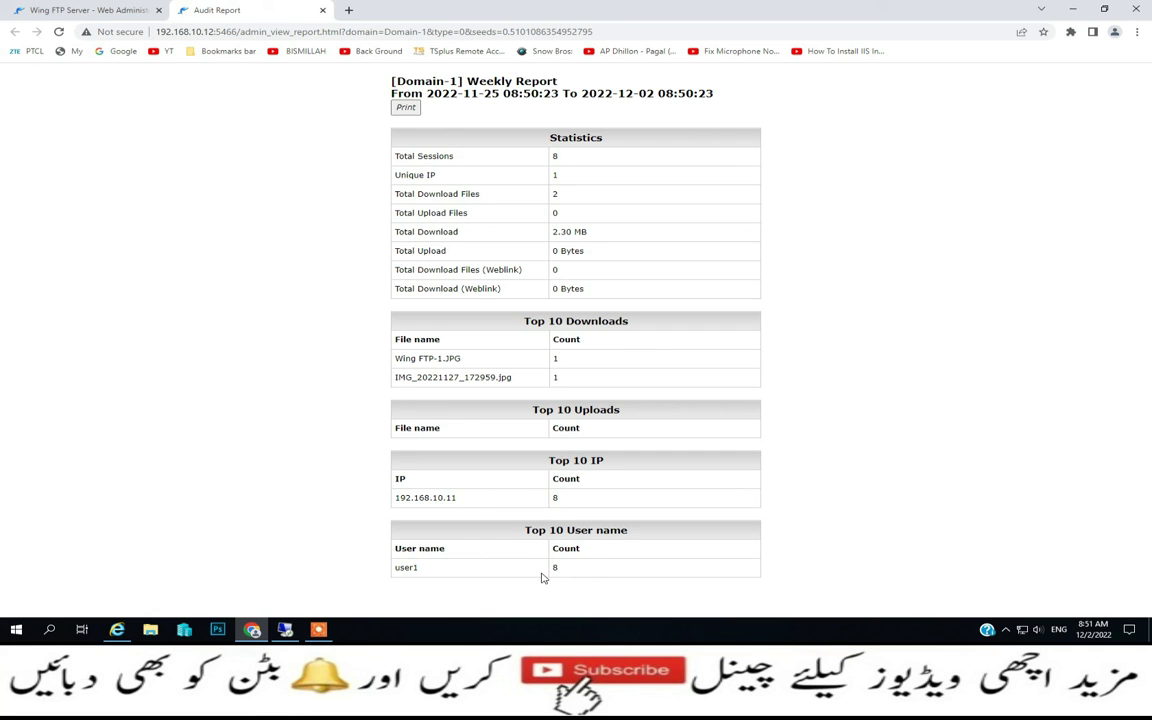
pyautogui.click(106, 8)
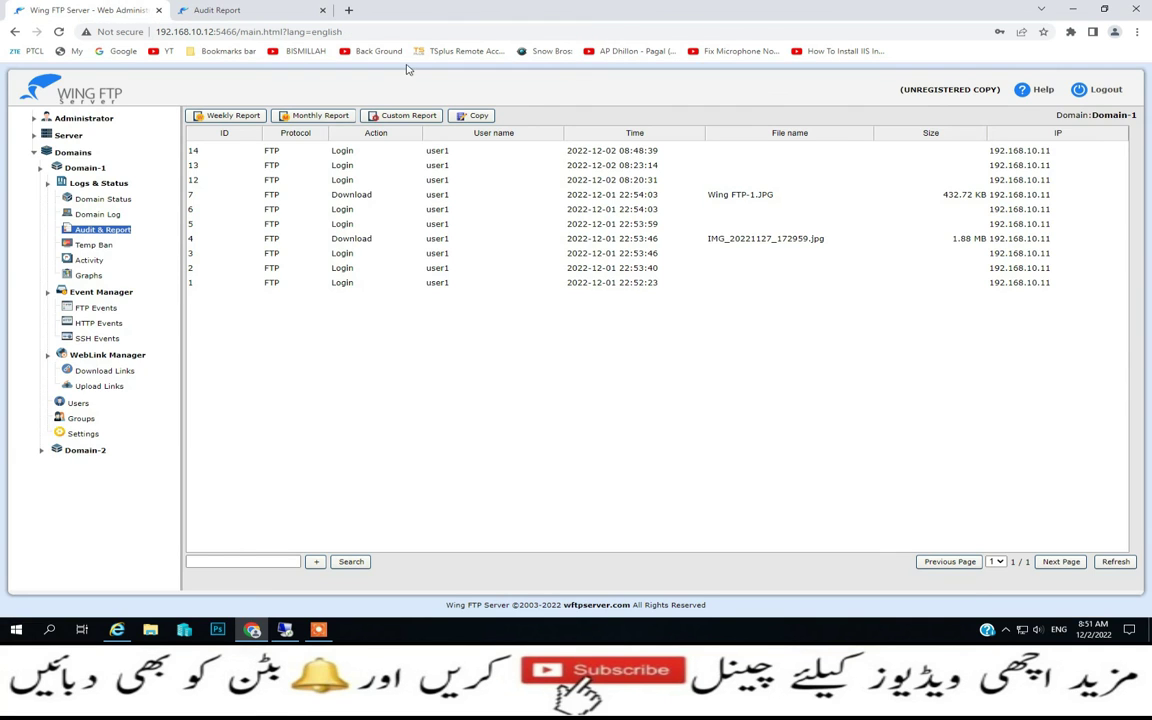
pyautogui.click(343, 119)
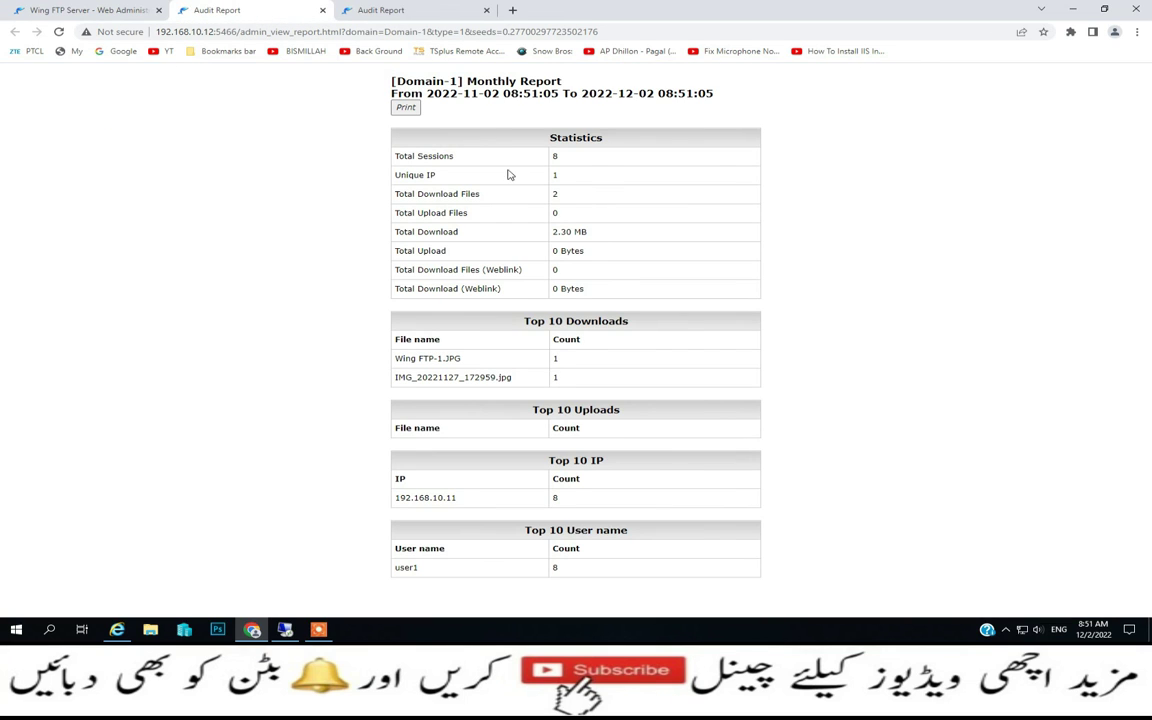
pyautogui.click(106, 9)
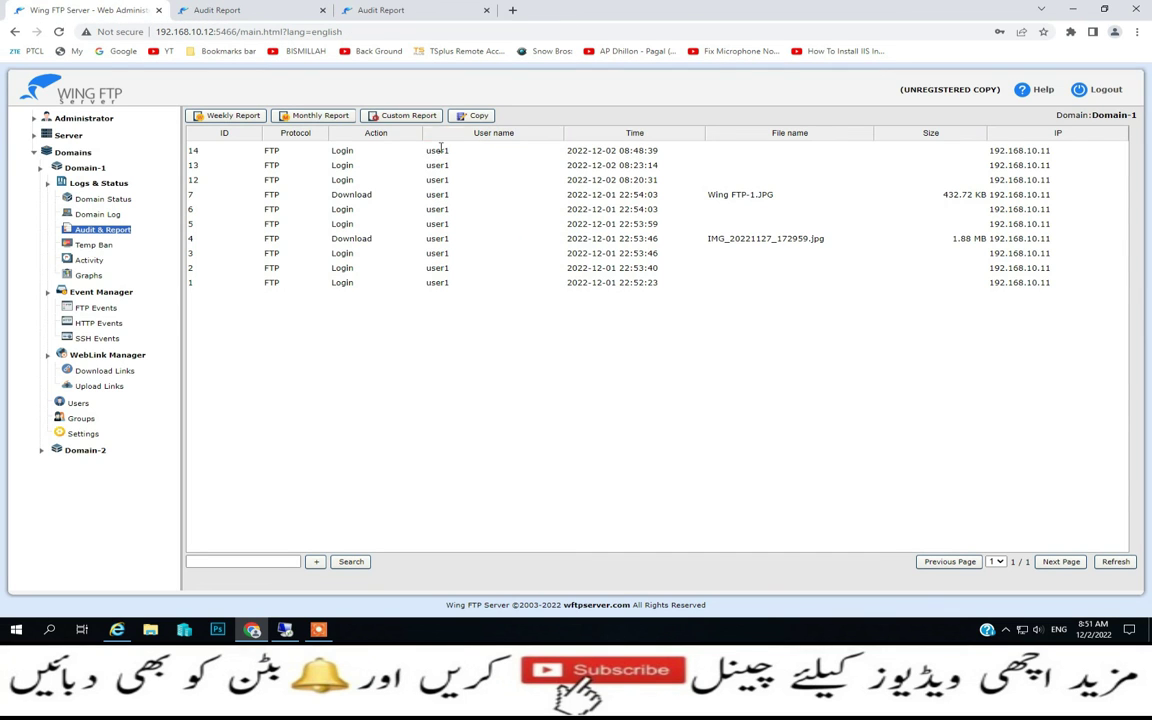
pyautogui.click(412, 115)
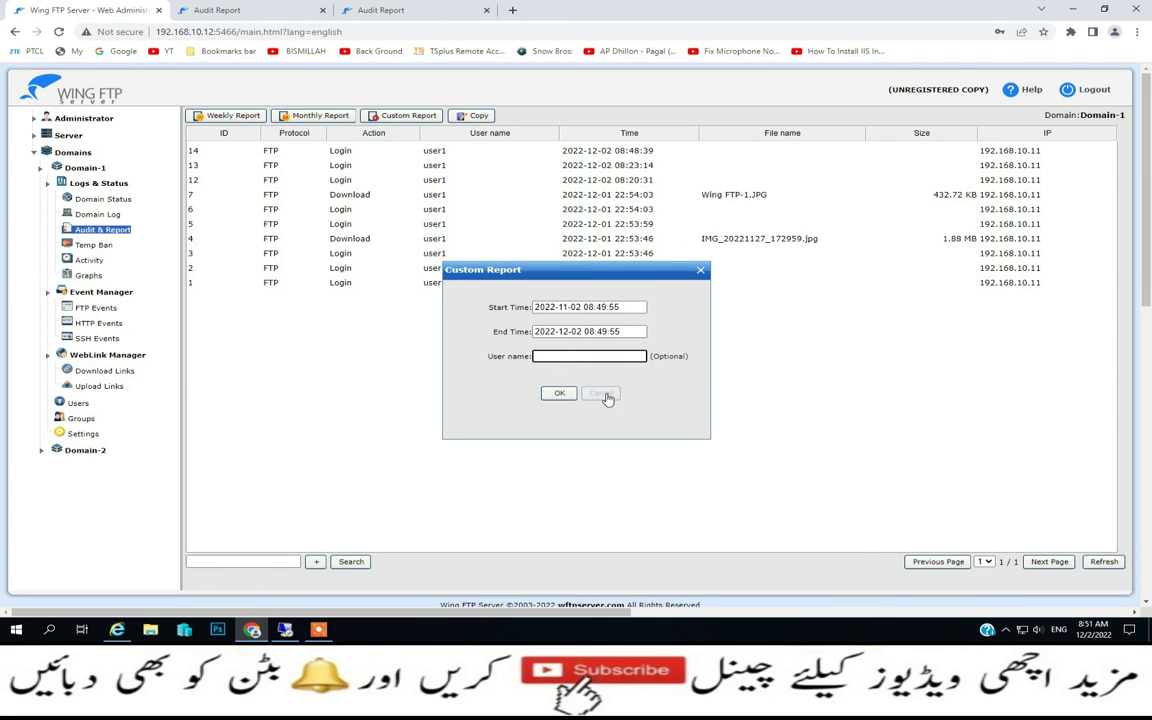
# Cancel the custom report and open Domain-1's Activity page showing user1's session
pyautogui.click(604, 394)
pyautogui.click(89, 260)
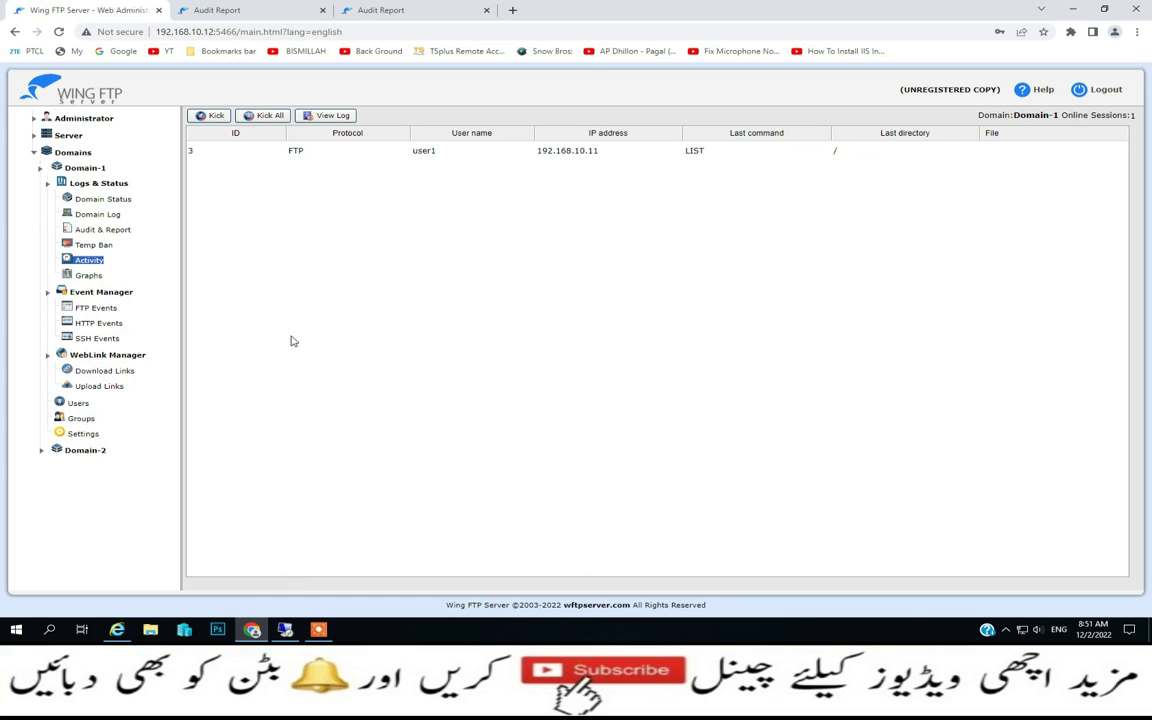
# Check Domain-1's Domain Log, Domain Status and Audit & Report pages in turn
pyautogui.click(98, 212)
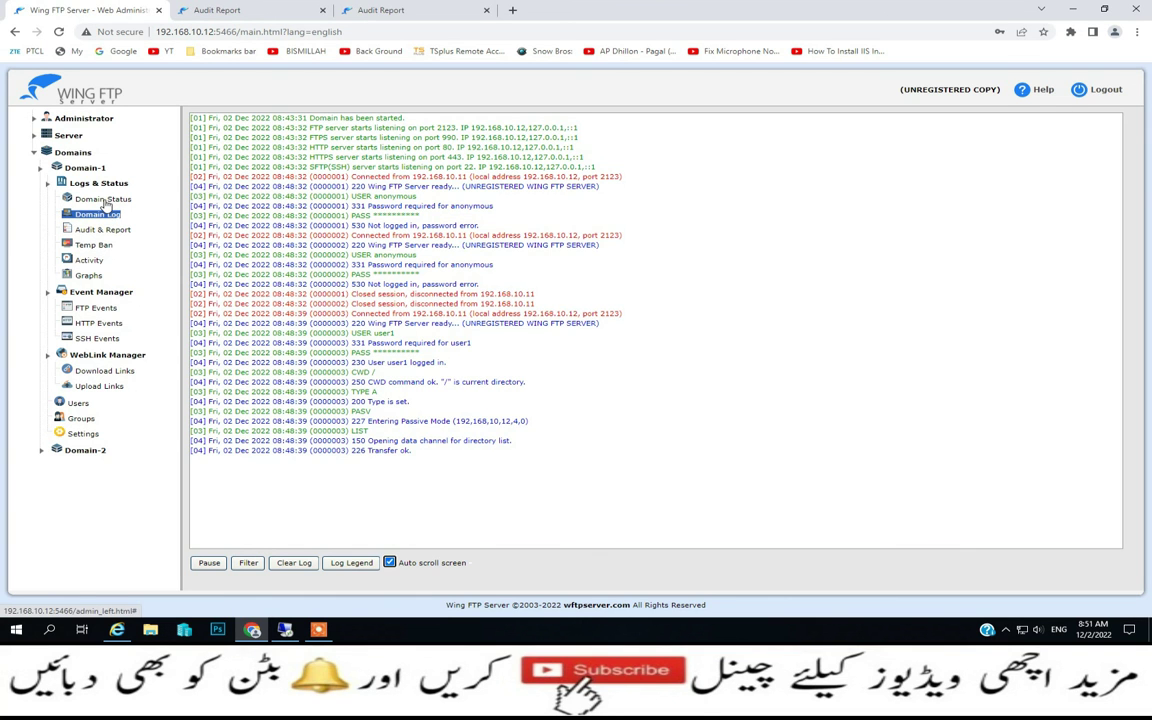
pyautogui.click(103, 200)
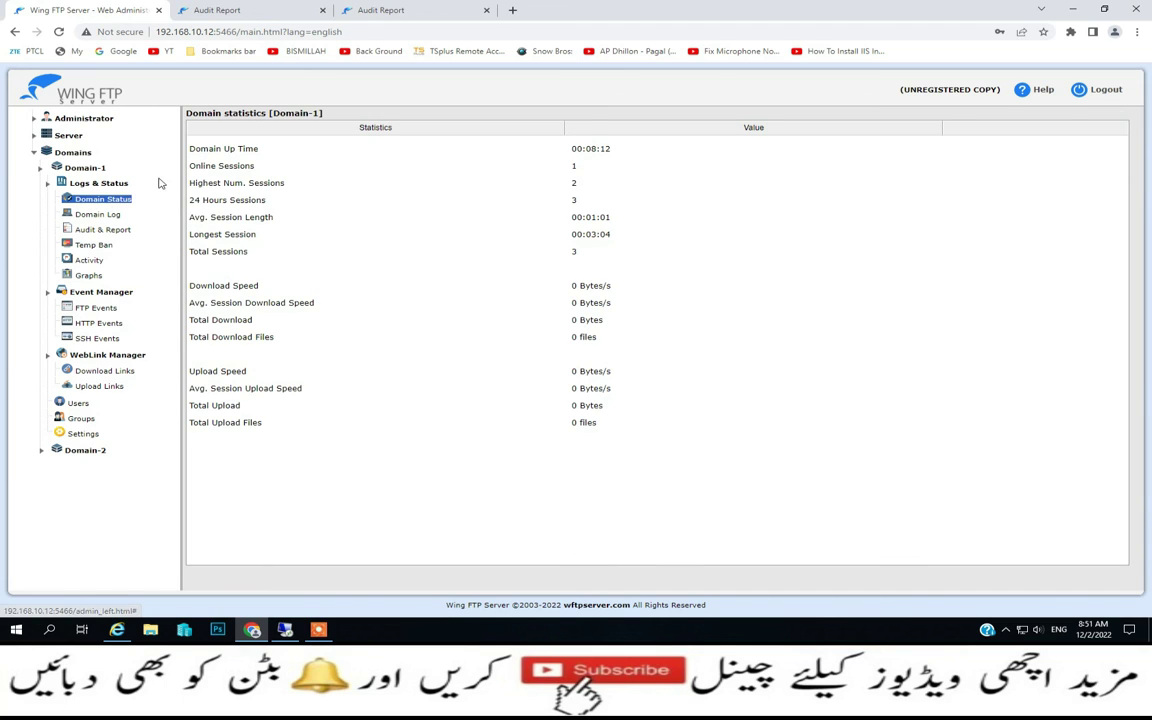
pyautogui.click(104, 229)
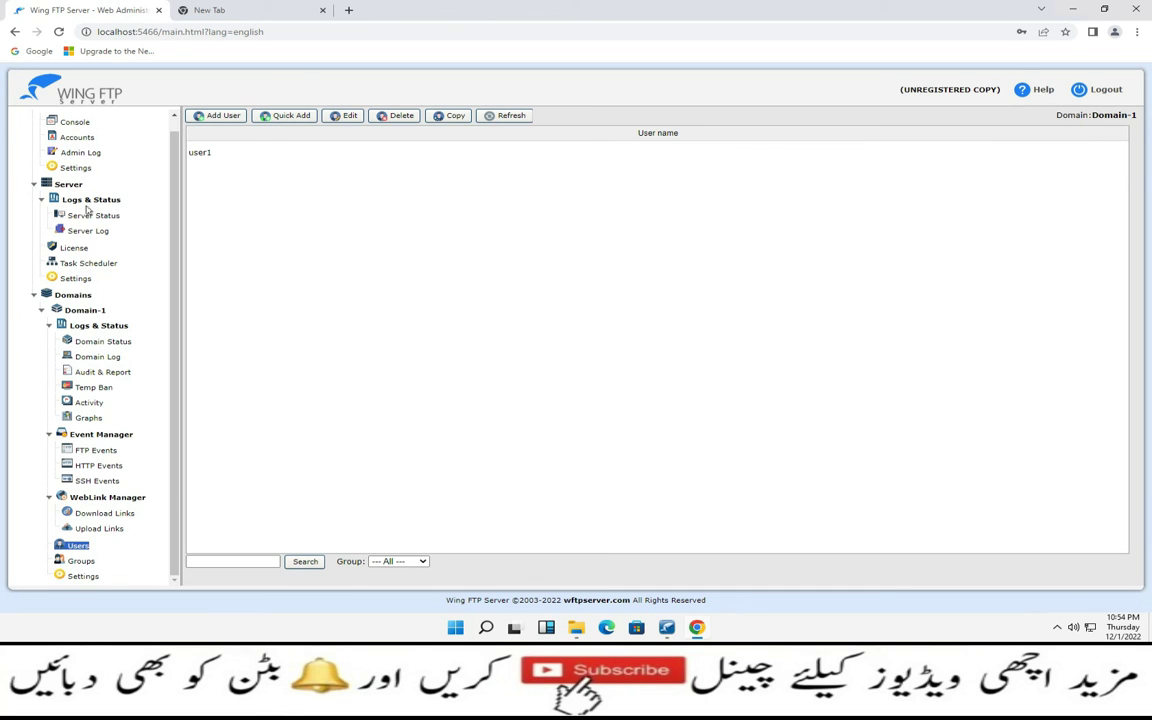
# Create Domain-2 with FTP port 2124 and accept the prompt to add a user to it
pyautogui.click(68, 184)
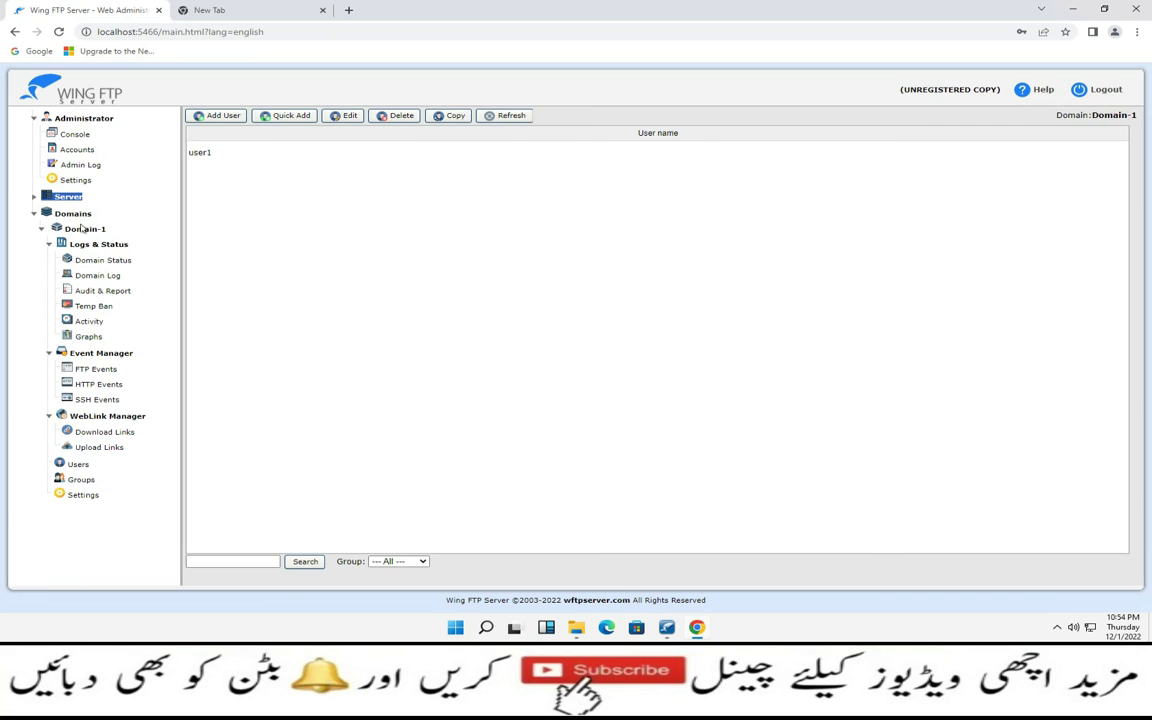
pyautogui.click(75, 214)
pyautogui.click(230, 115)
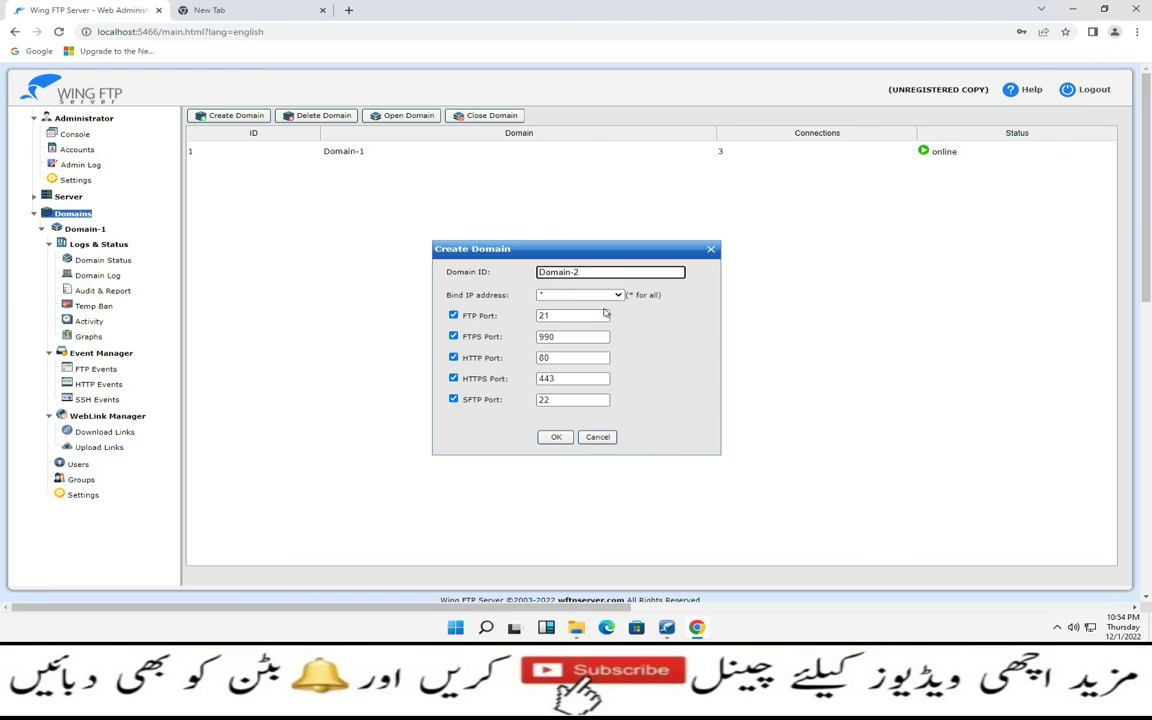
pyautogui.click(591, 316)
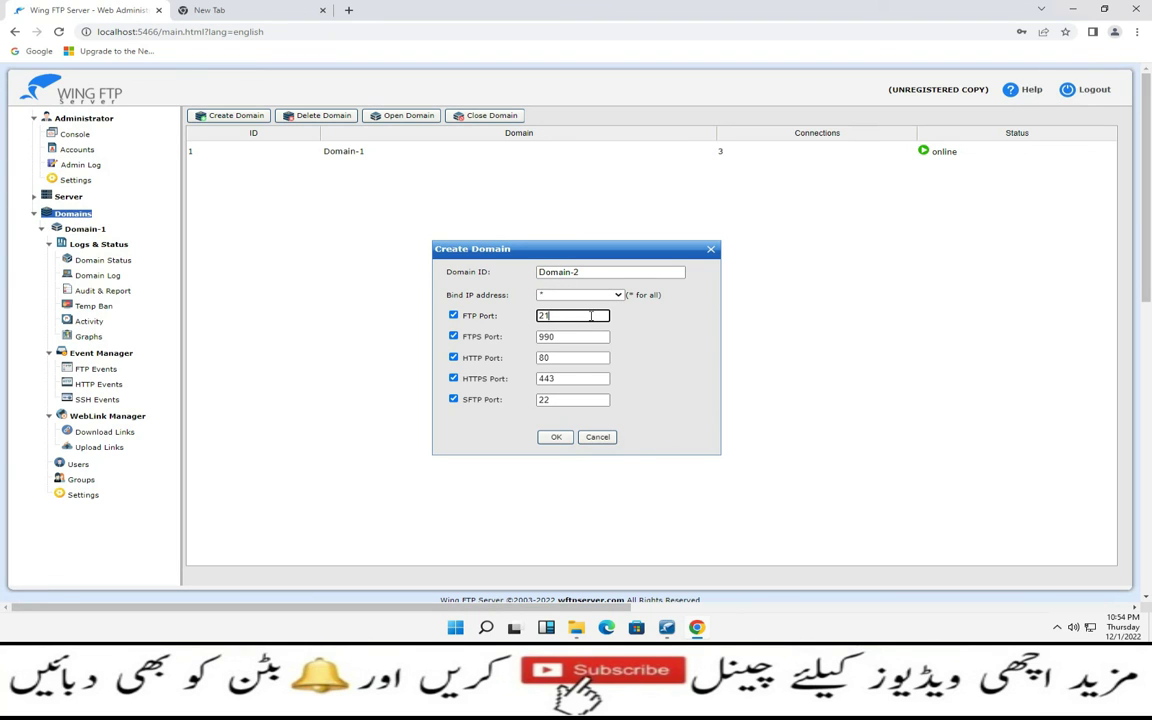
pyautogui.write('24')
pyautogui.click(563, 436)
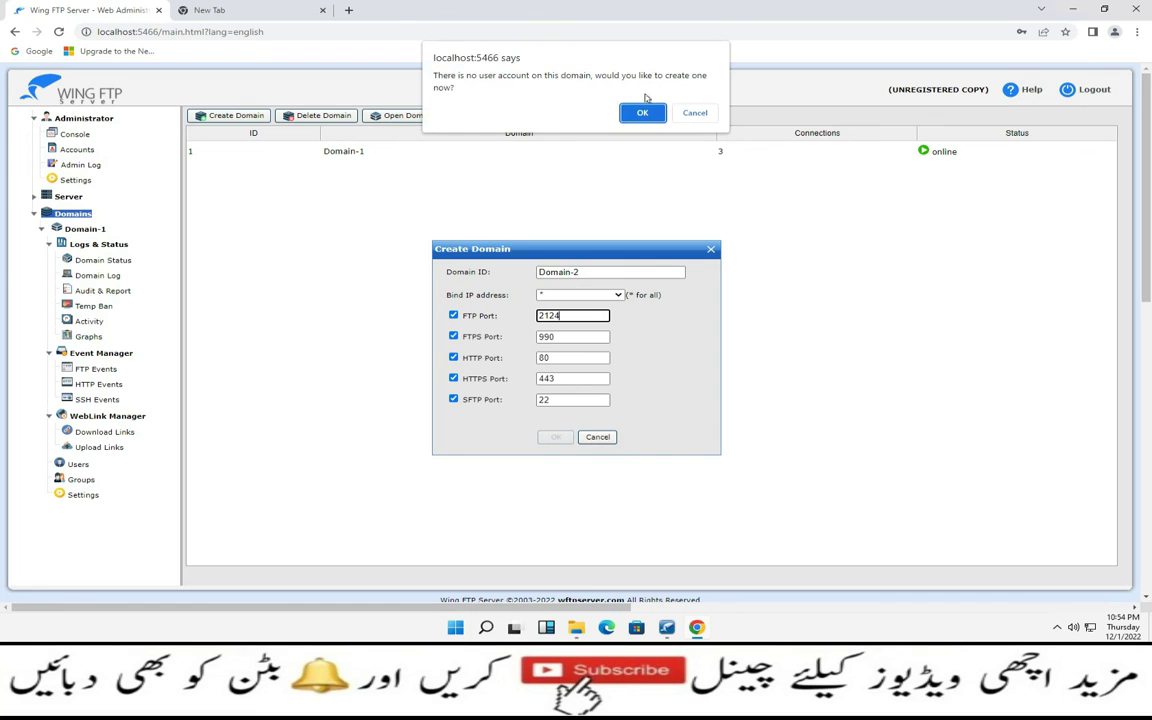
pyautogui.click(640, 112)
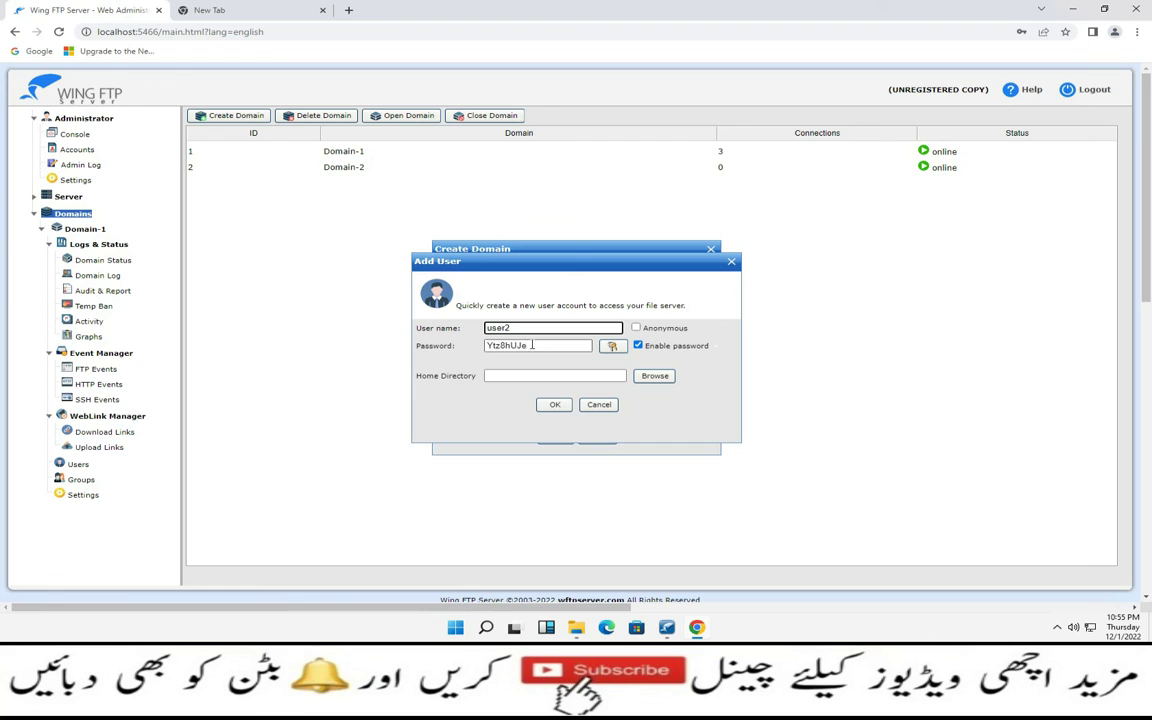
# Give user2 a new password and grant write, append, delete, rename and directory rights
pyautogui.moveTo(530, 344); pyautogui.dragTo(416, 322)
pyautogui.write('12345')
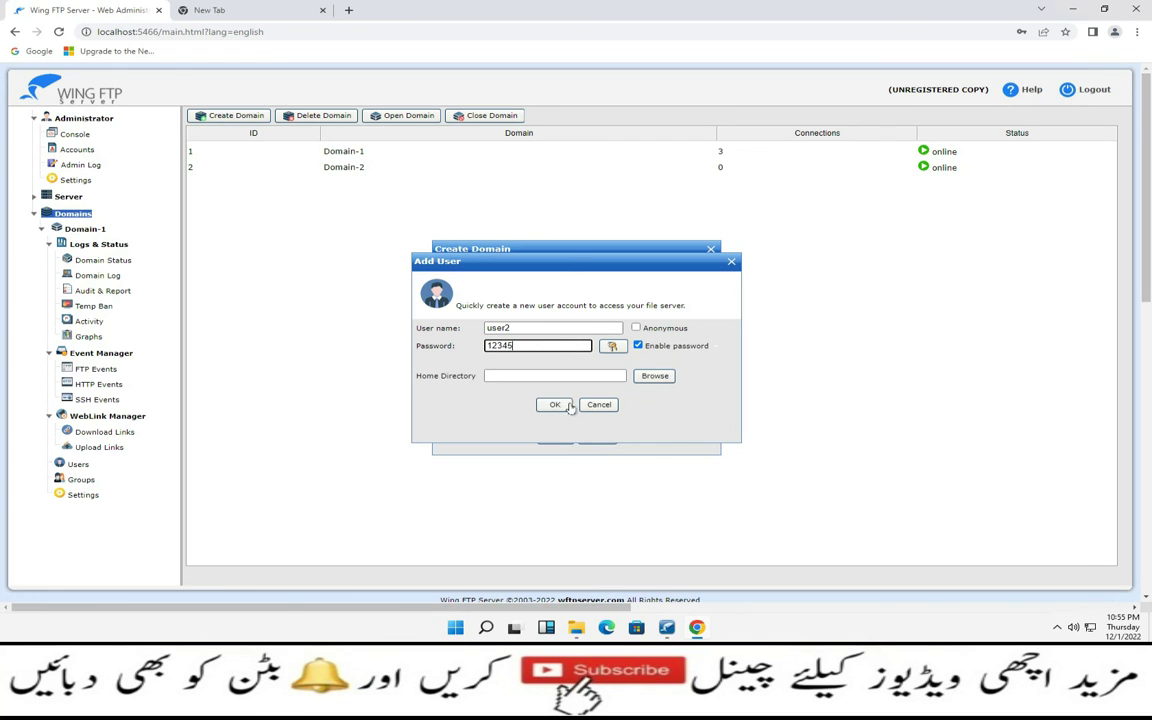
pyautogui.click(652, 375)
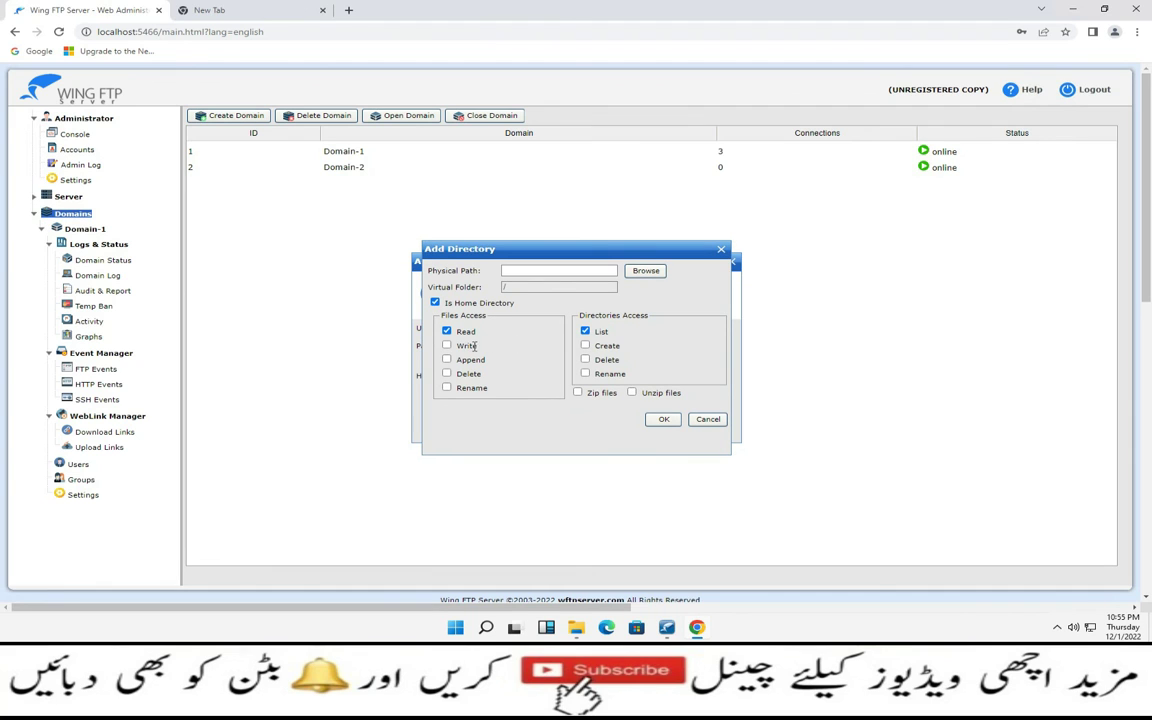
pyautogui.click(448, 345)
pyautogui.click(448, 359)
pyautogui.click(447, 373)
pyautogui.click(447, 387)
pyautogui.click(585, 345)
pyautogui.click(585, 359)
pyautogui.click(586, 373)
# Set user2's home directory to the FTP Dir/User-2 folder and create the user
pyautogui.click(645, 270)
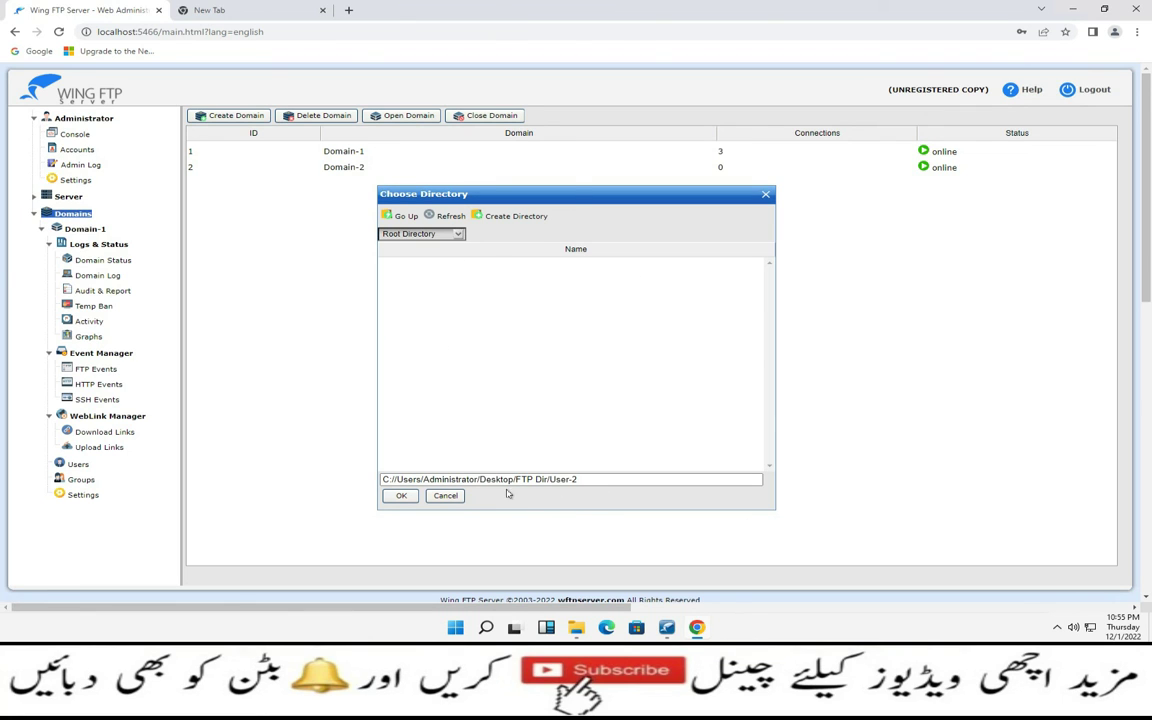
pyautogui.click(401, 495)
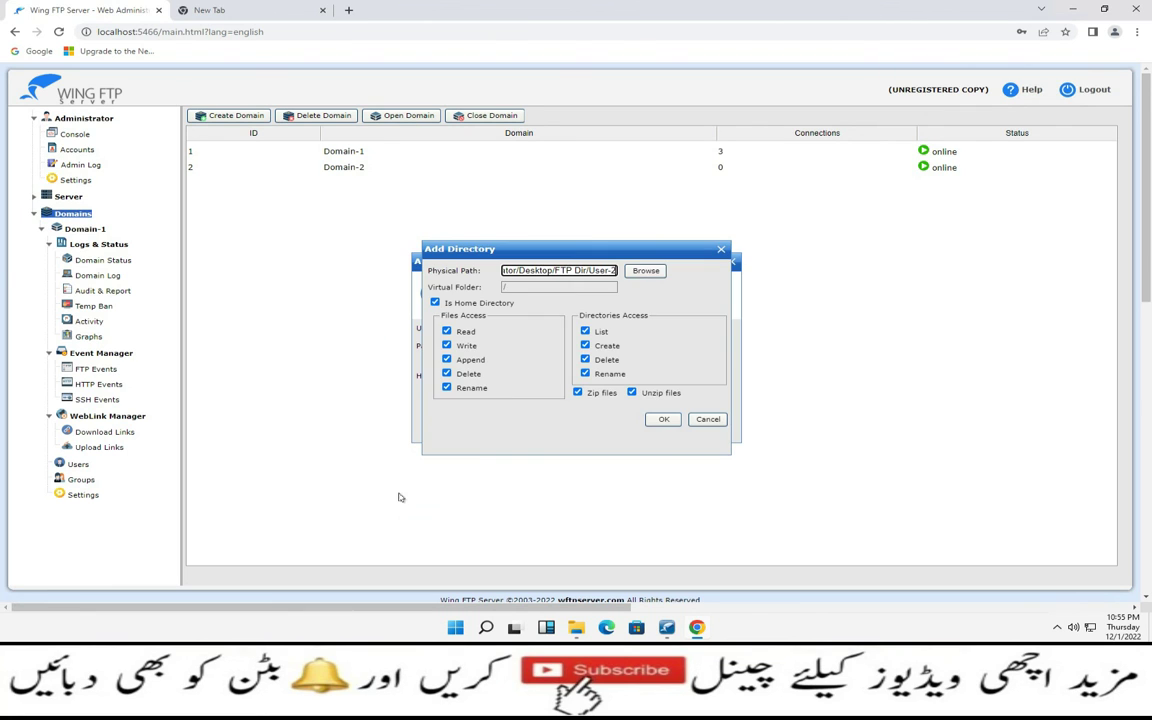
pyautogui.click(660, 419)
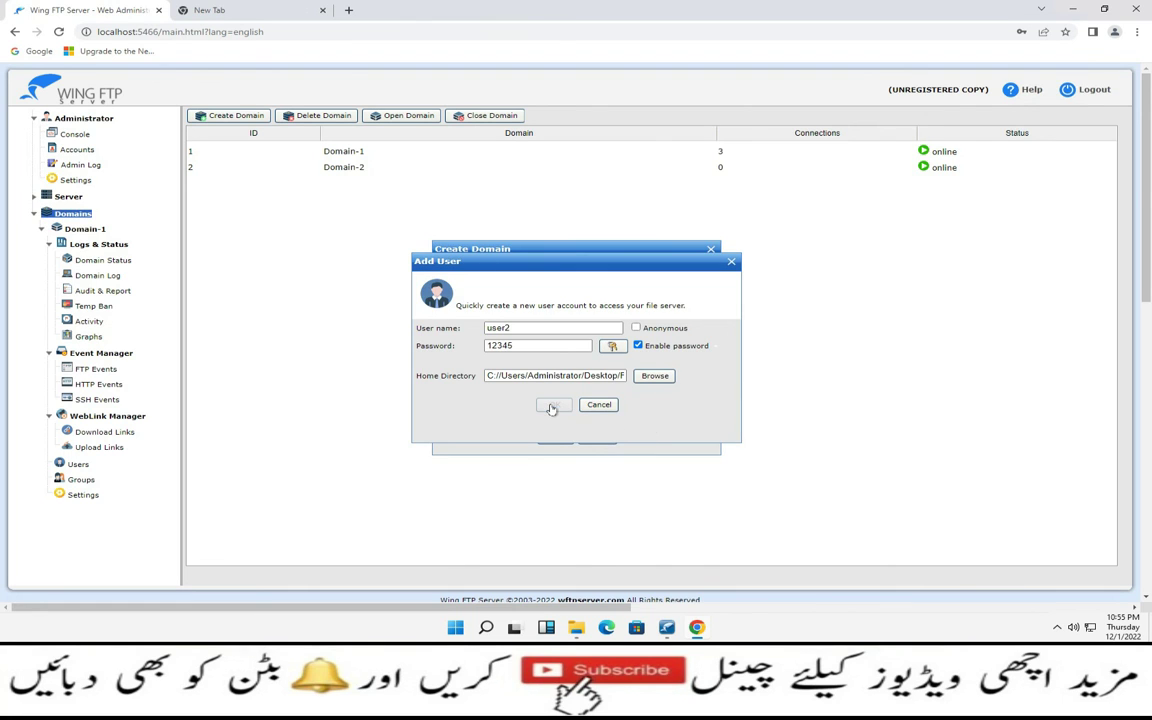
pyautogui.click(551, 408)
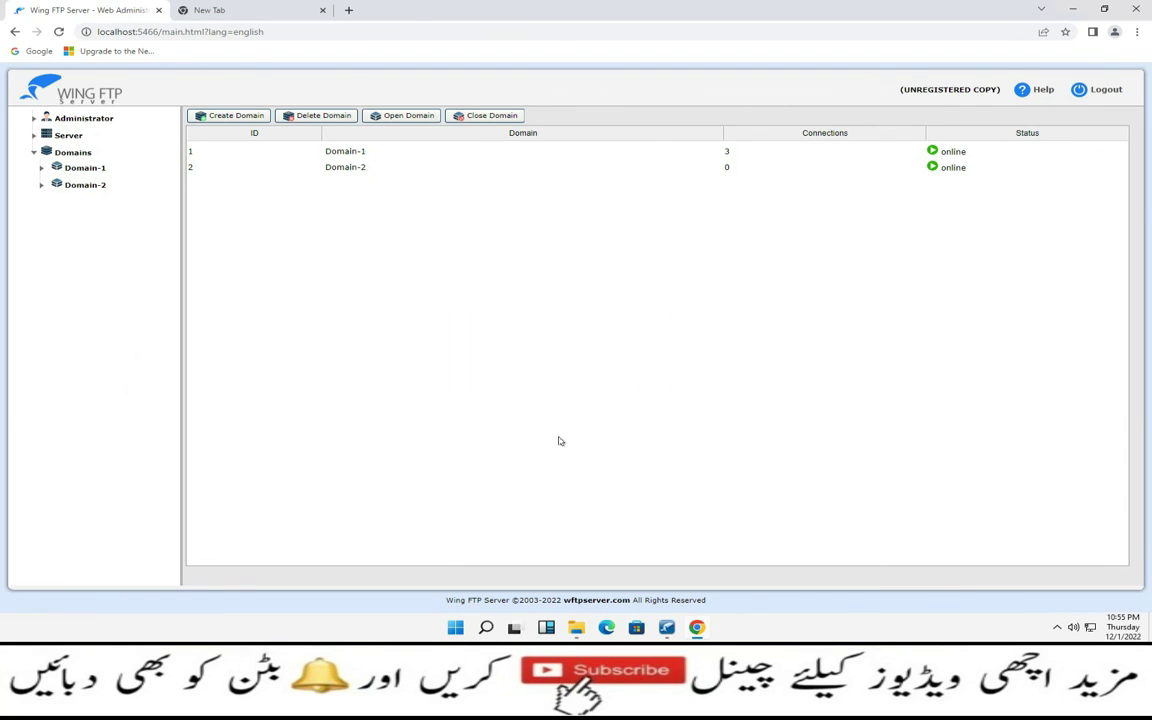
# Open Domain-2's Users list to confirm user2 is there, then minimize the browser
pyautogui.click(41, 168)
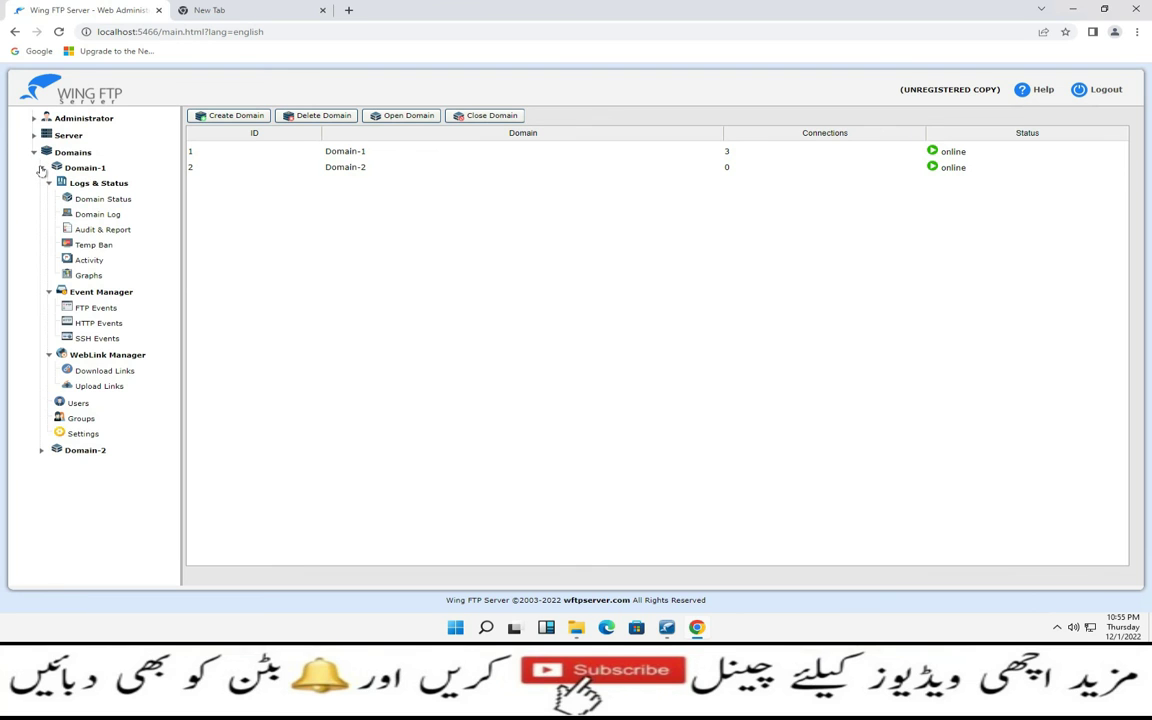
pyautogui.click(41, 169)
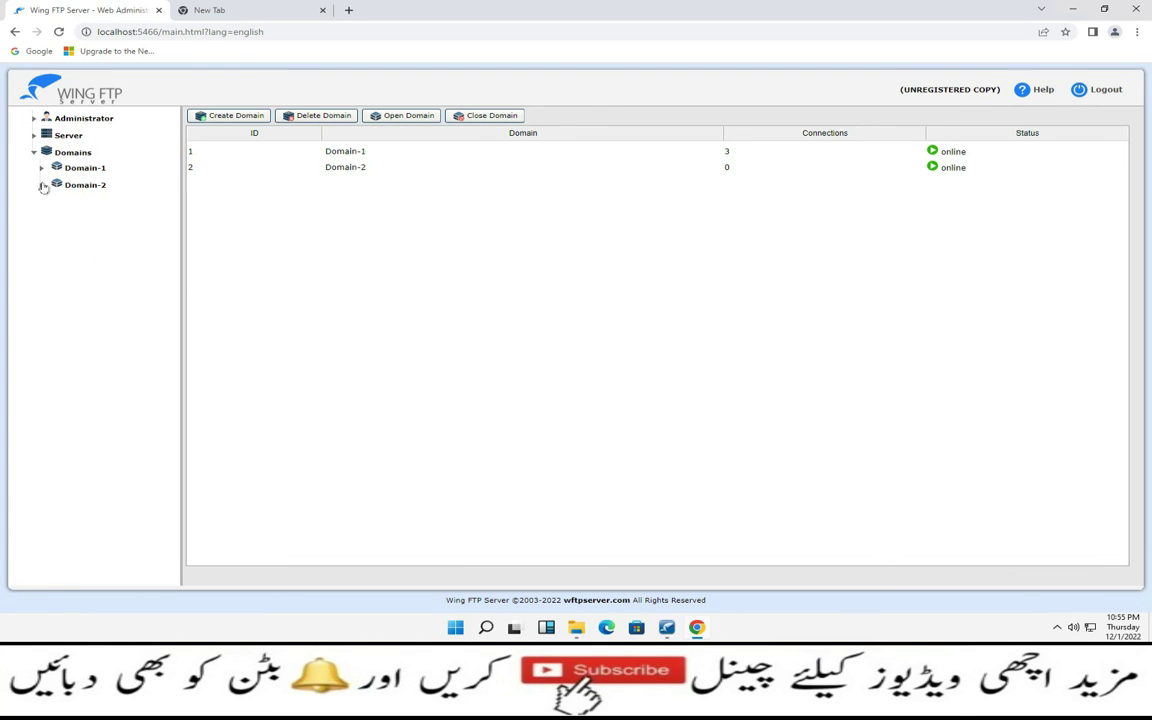
pyautogui.click(41, 185)
pyautogui.click(80, 421)
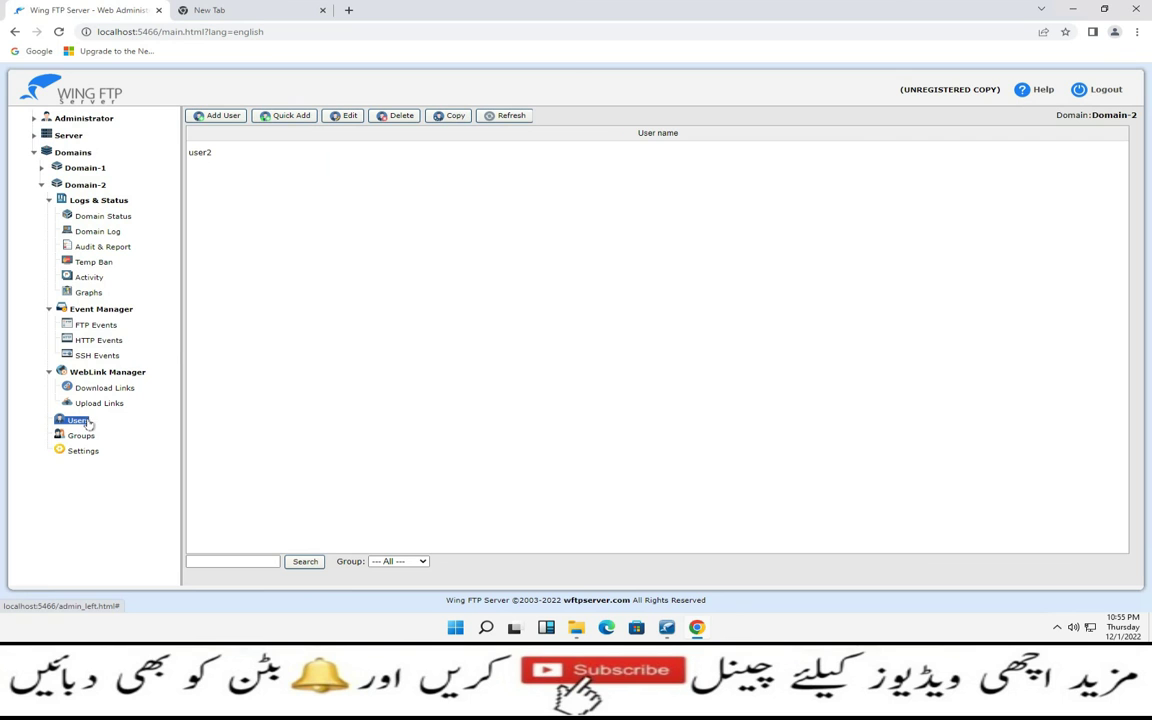
pyautogui.click(1074, 10)
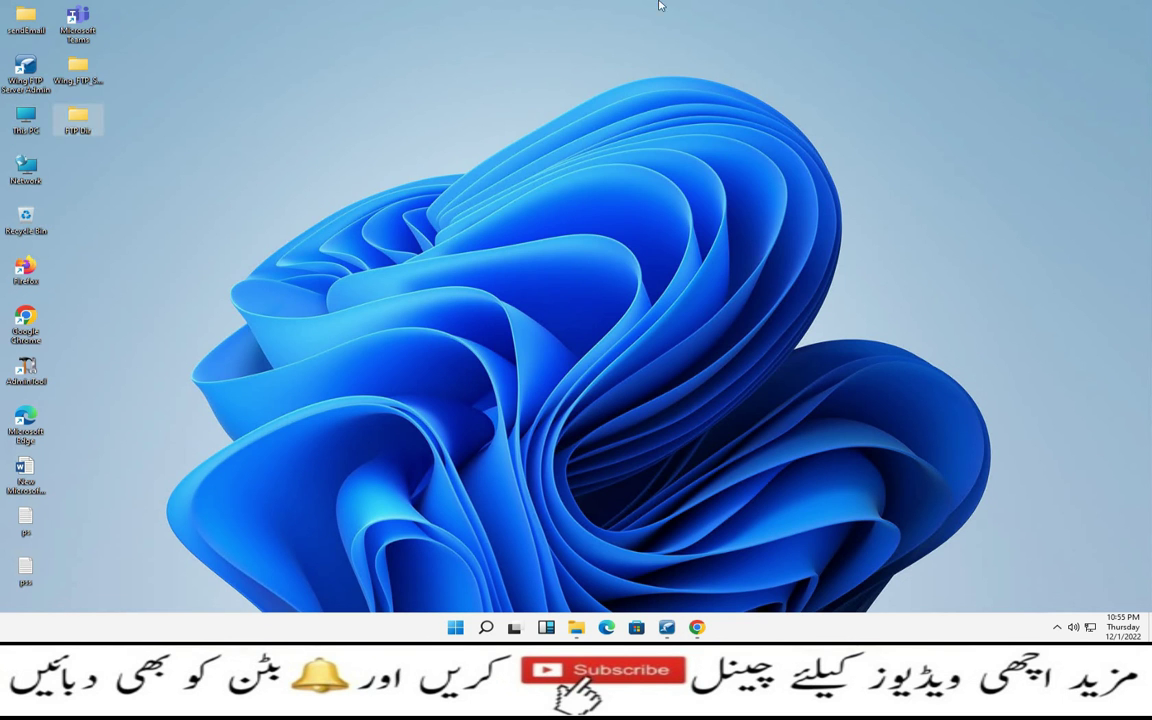
# Point Chrome at ftp://192.168.10.12:2124 and let Internet Explorer open the FTP link
pyautogui.click(717, 6)
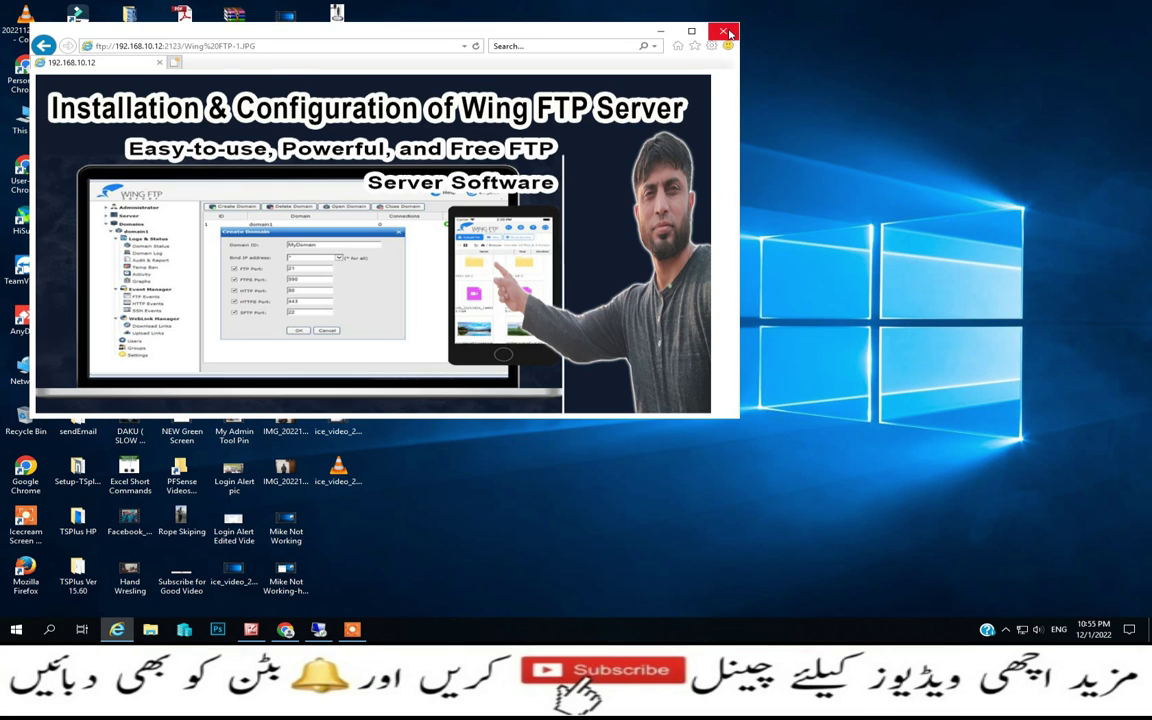
pyautogui.click(660, 31)
pyautogui.click(284, 630)
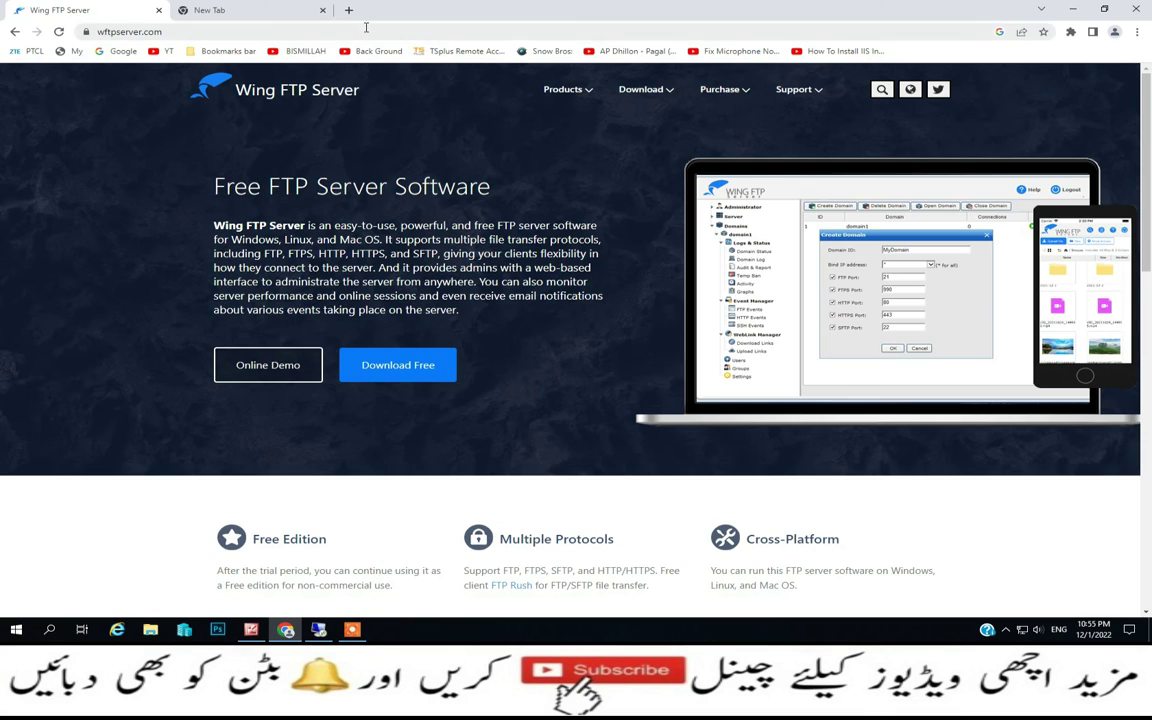
pyautogui.click(294, 8)
pyautogui.click(280, 32)
pyautogui.click(280, 32)
pyautogui.press('BackSpace')
pyautogui.write('4')
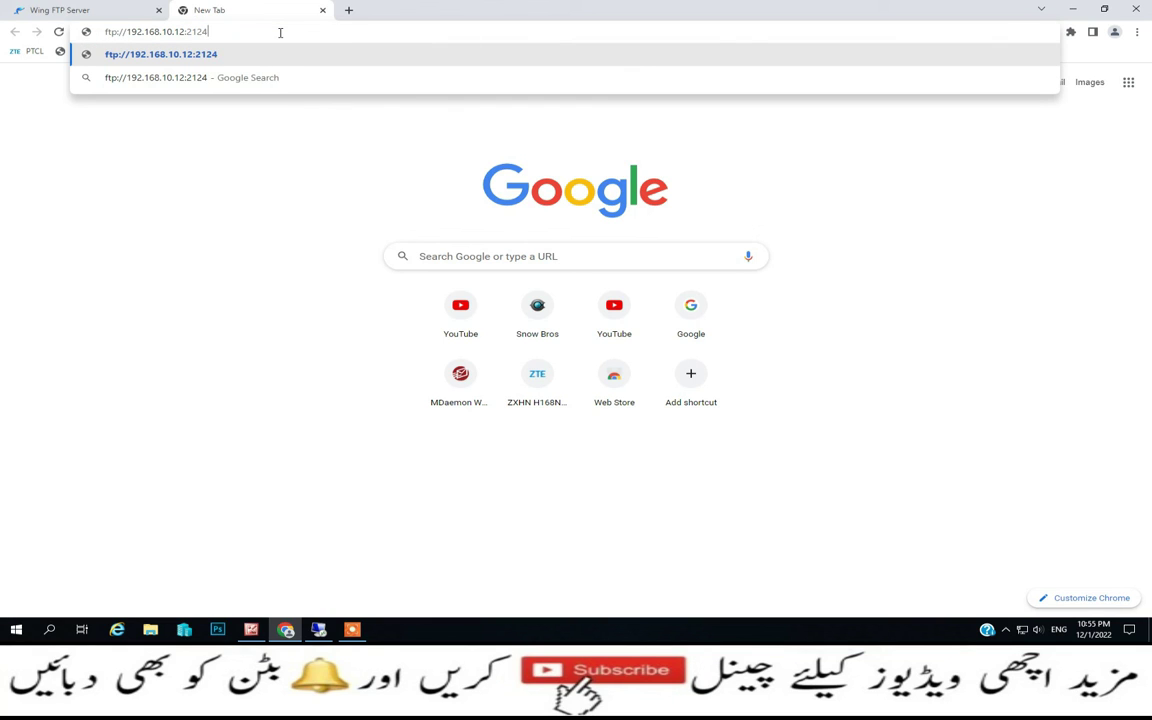
pyautogui.press('Return')
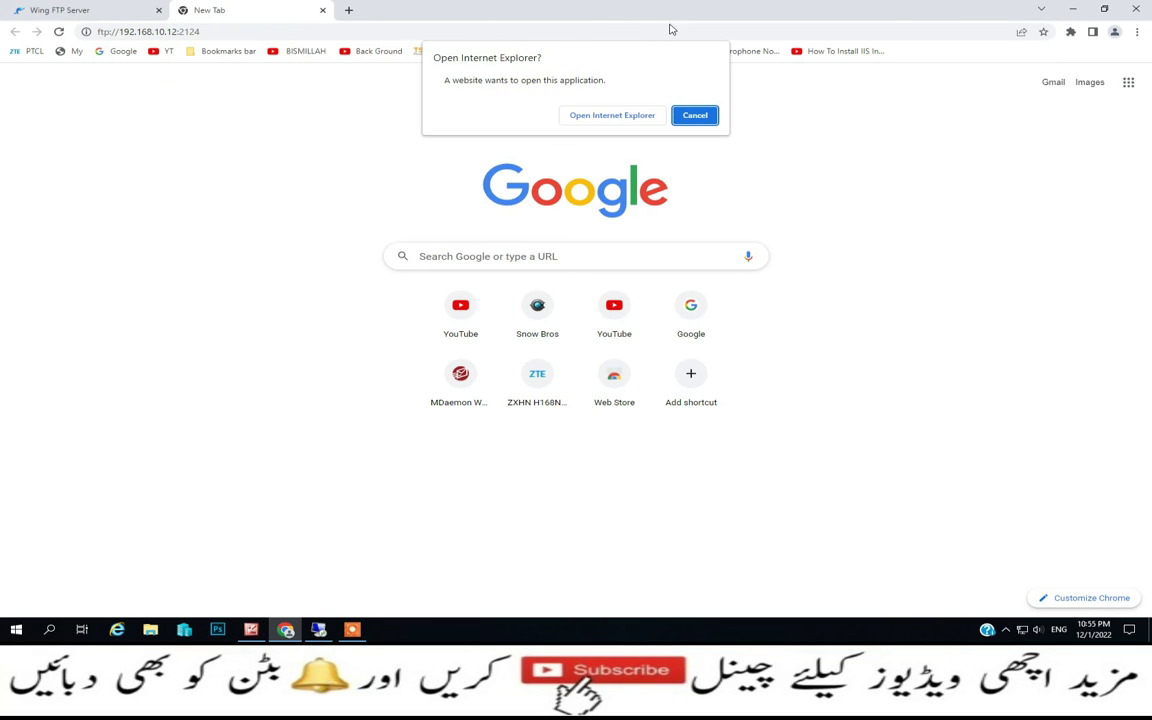
pyautogui.click(590, 112)
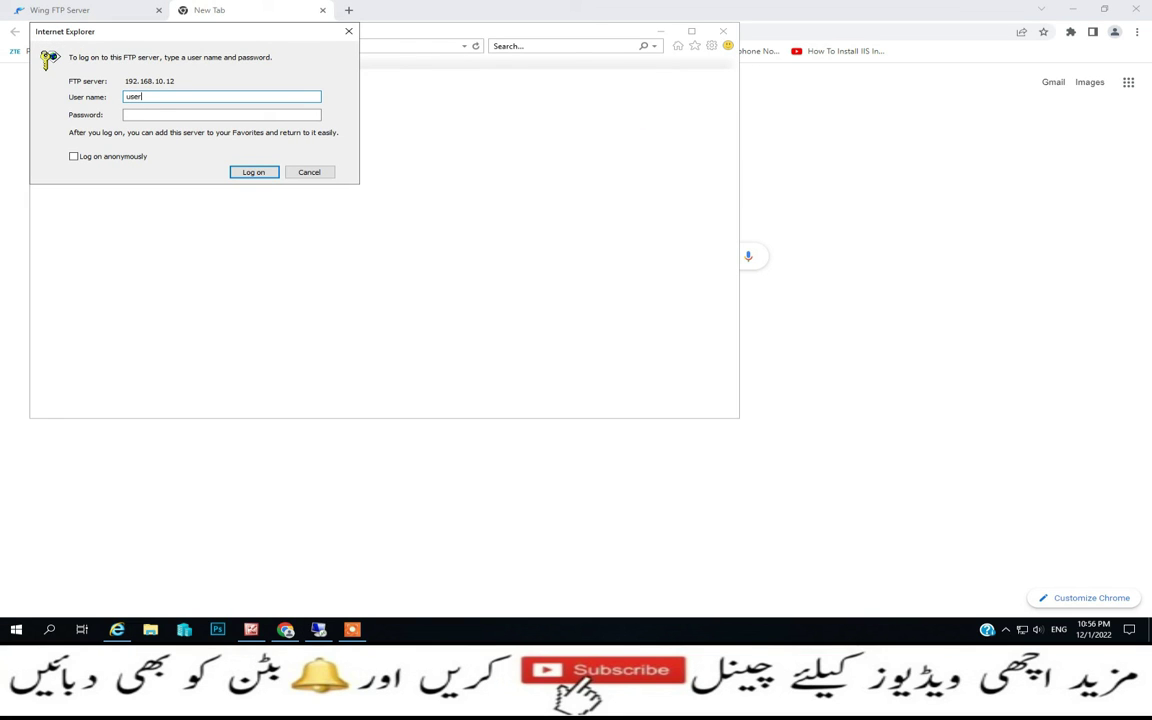
# Log on to the FTP server as user2 and open IMG_20221127_173108.jpg
pyautogui.press('Tab')
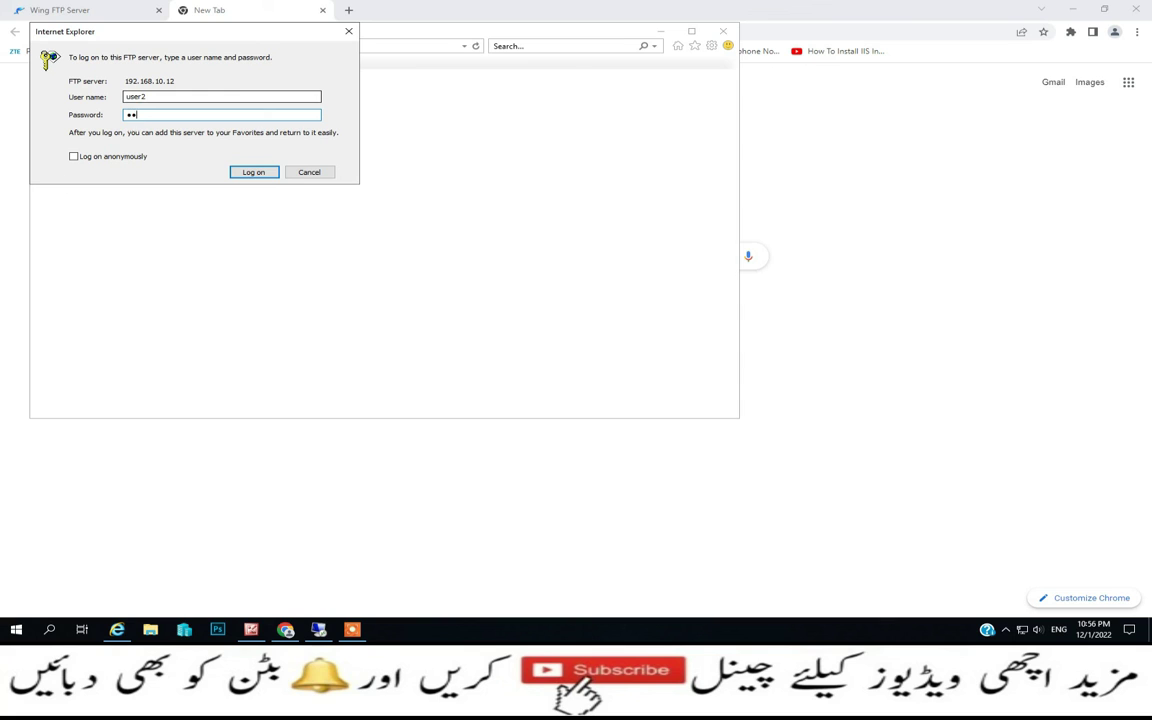
pyautogui.press('Return')
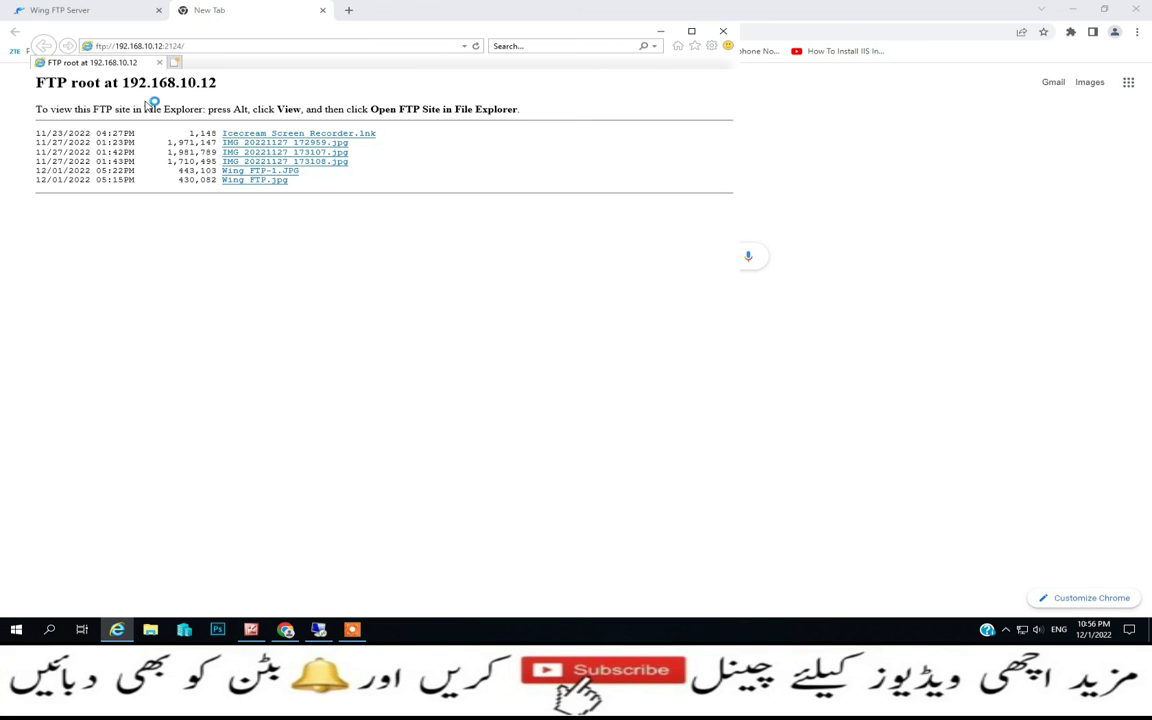
pyautogui.click(243, 160)
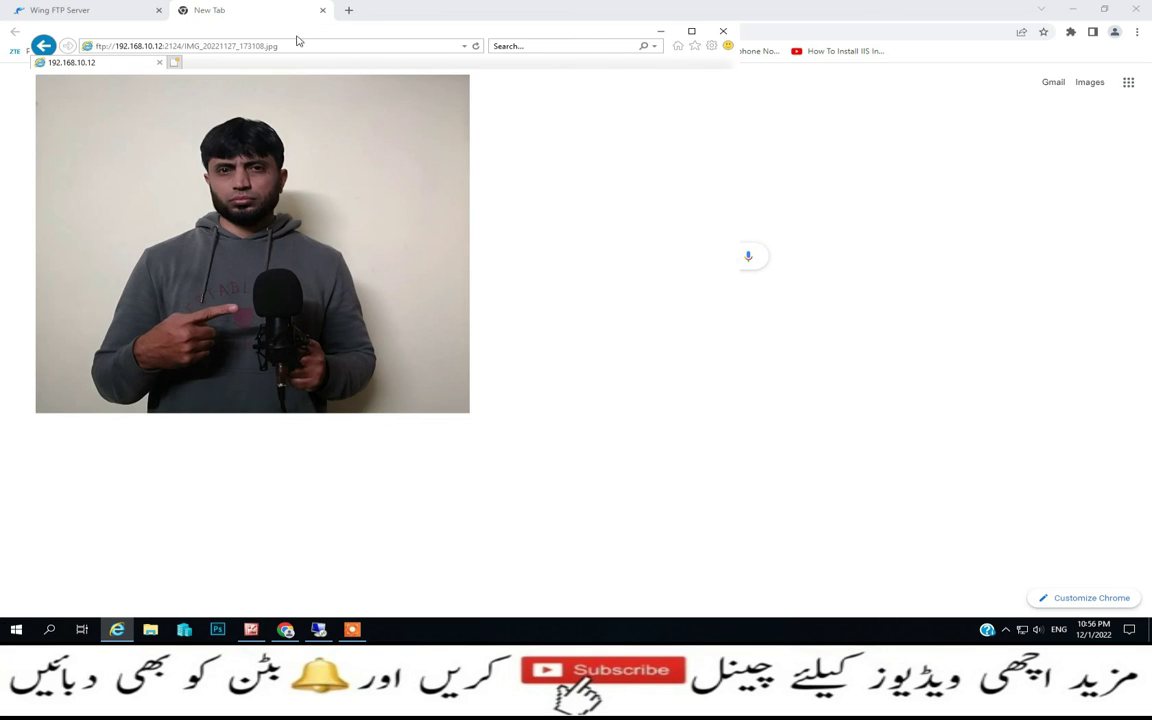
# Bring the image window forward, maximize it to view the photo, then close Internet Explorer
pyautogui.click(20, 32)
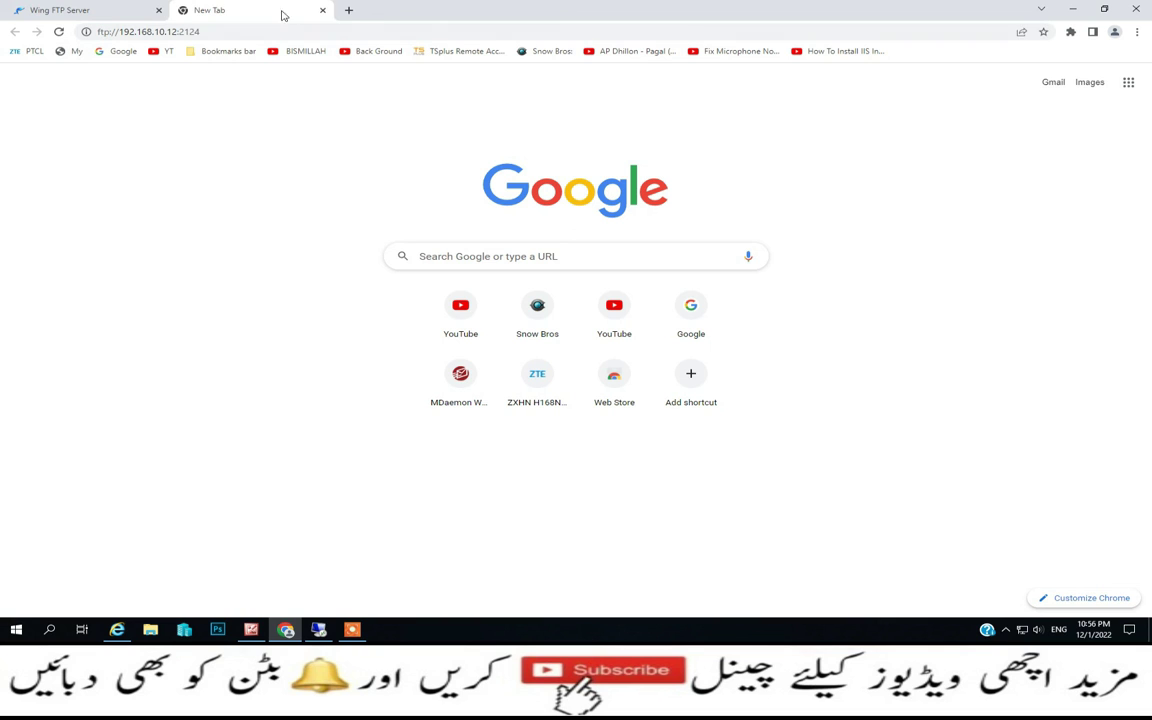
pyautogui.click(1073, 9)
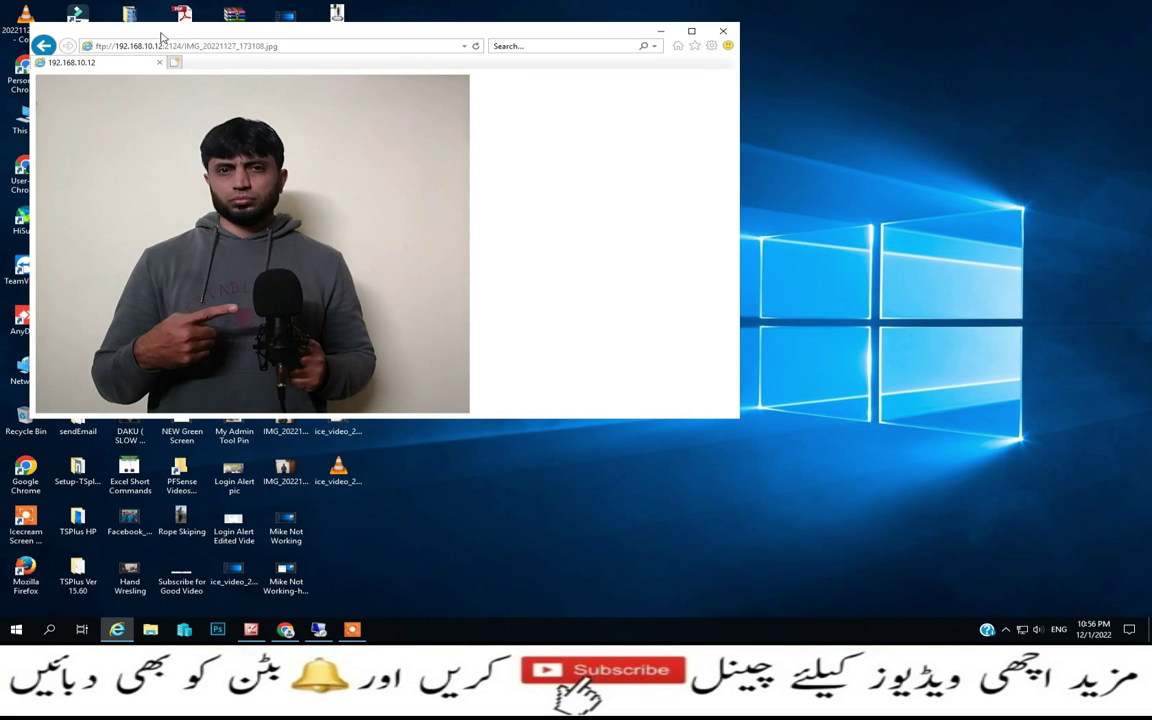
pyautogui.click(690, 32)
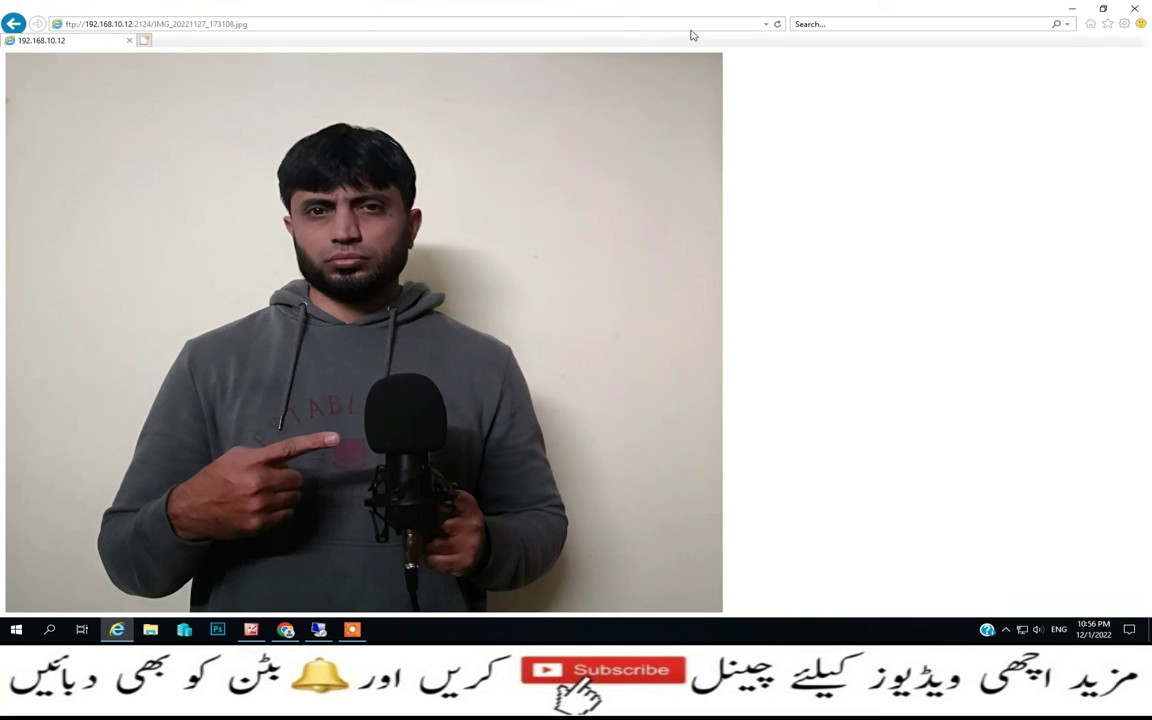
pyautogui.click(129, 41)
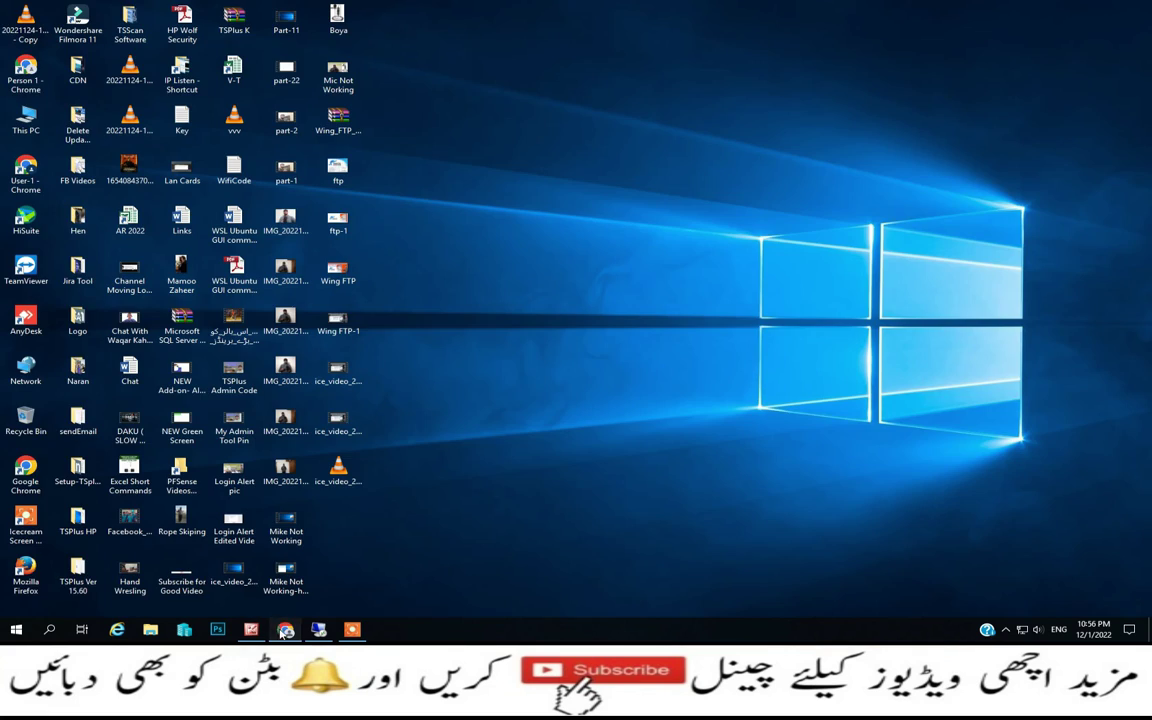
# Reopen ftp://192.168.10.12:2124 from Chrome in Internet Explorer and log on as user2
pyautogui.click(285, 629)
pyautogui.click(279, 31)
pyautogui.press('Return')
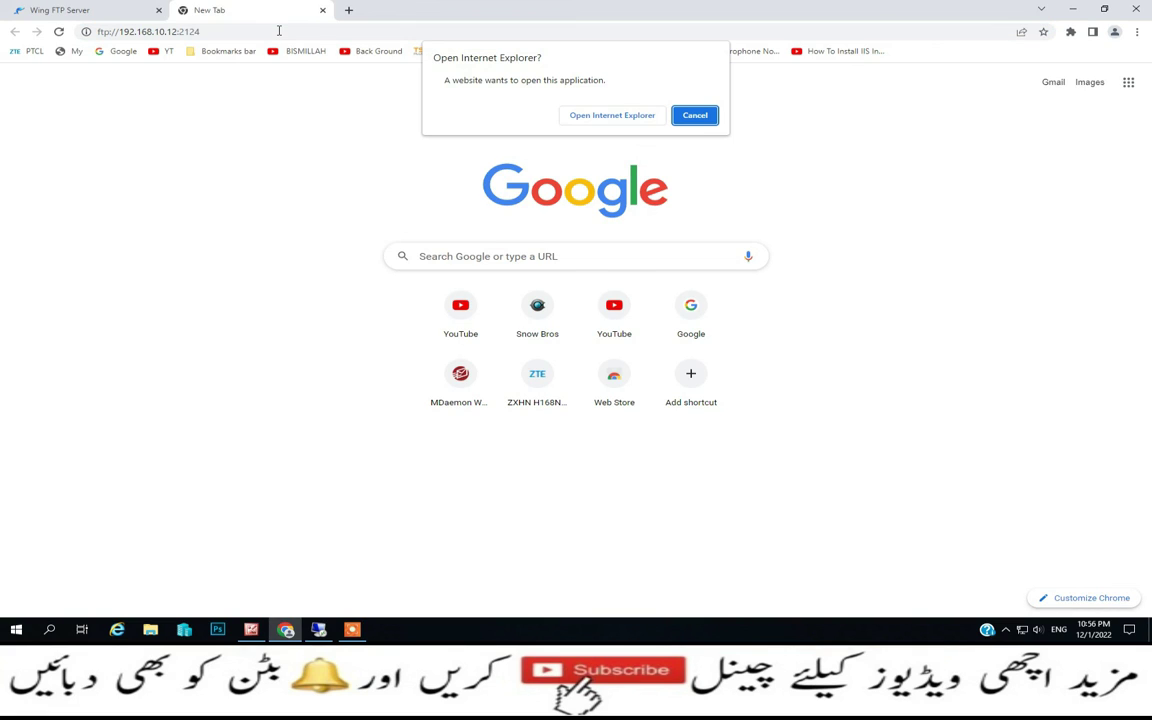
pyautogui.click(644, 114)
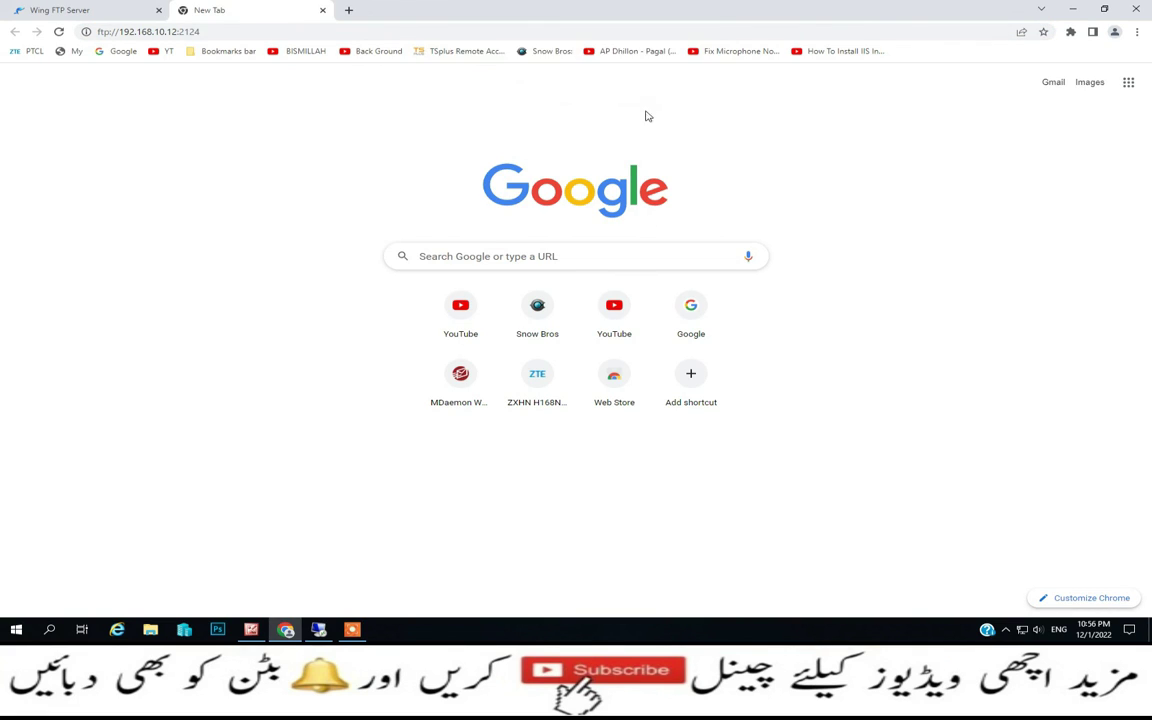
pyautogui.write('us')
pyautogui.press('Tab')
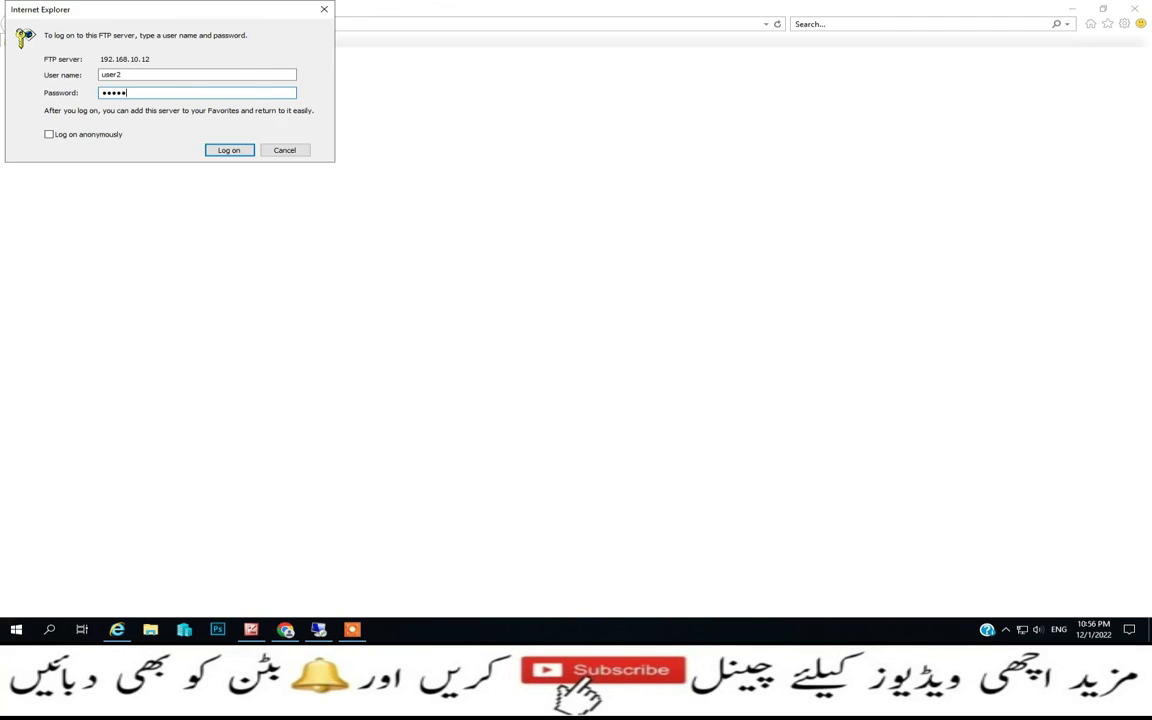
pyautogui.press('Return')
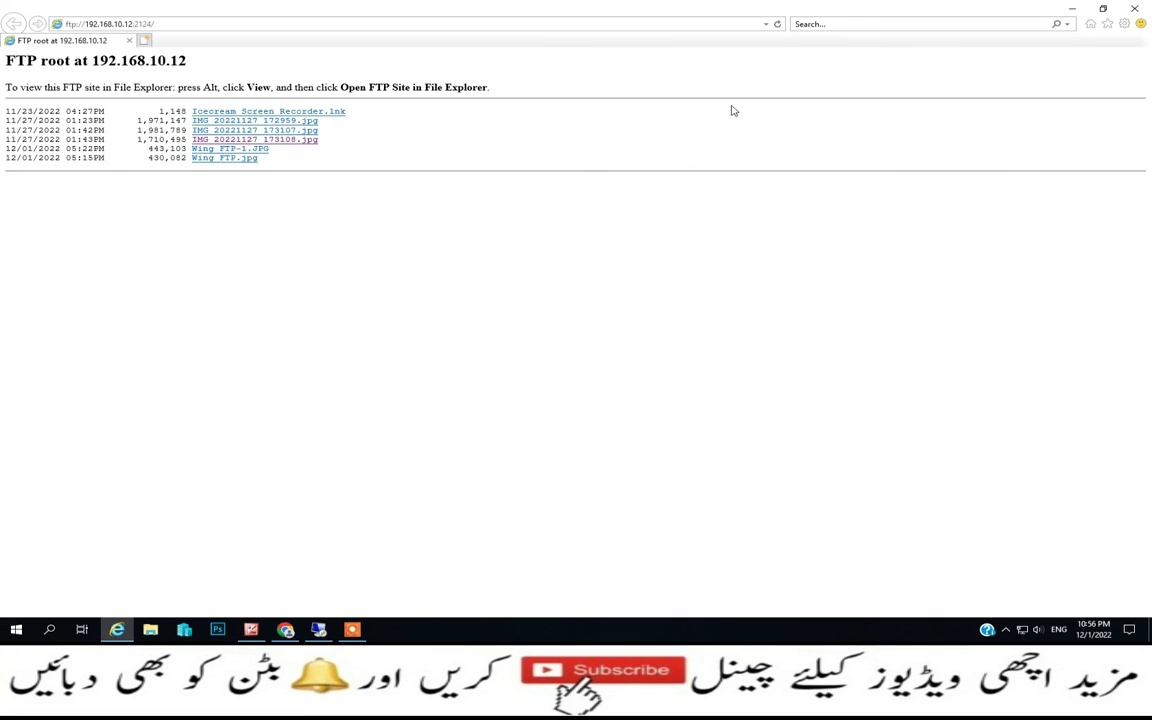
# Minimize Internet Explorer and Chrome, then restore the 192.168.10.12 remote desktop session
pyautogui.click(1071, 8)
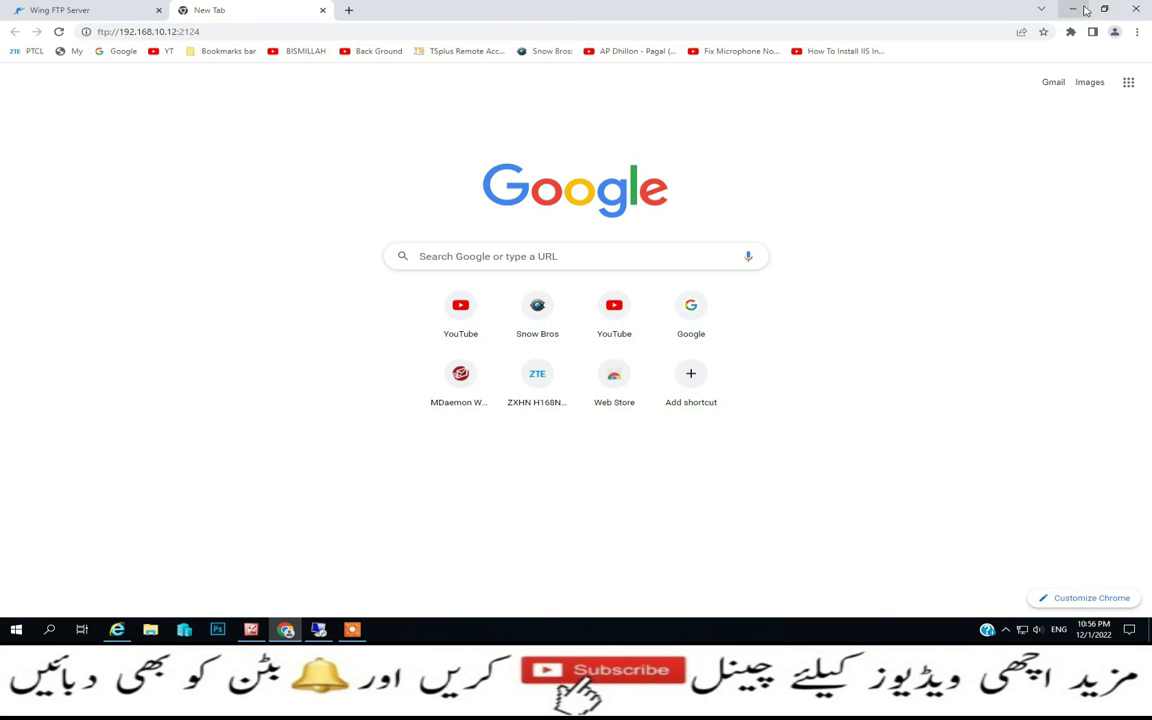
pyautogui.click(1084, 9)
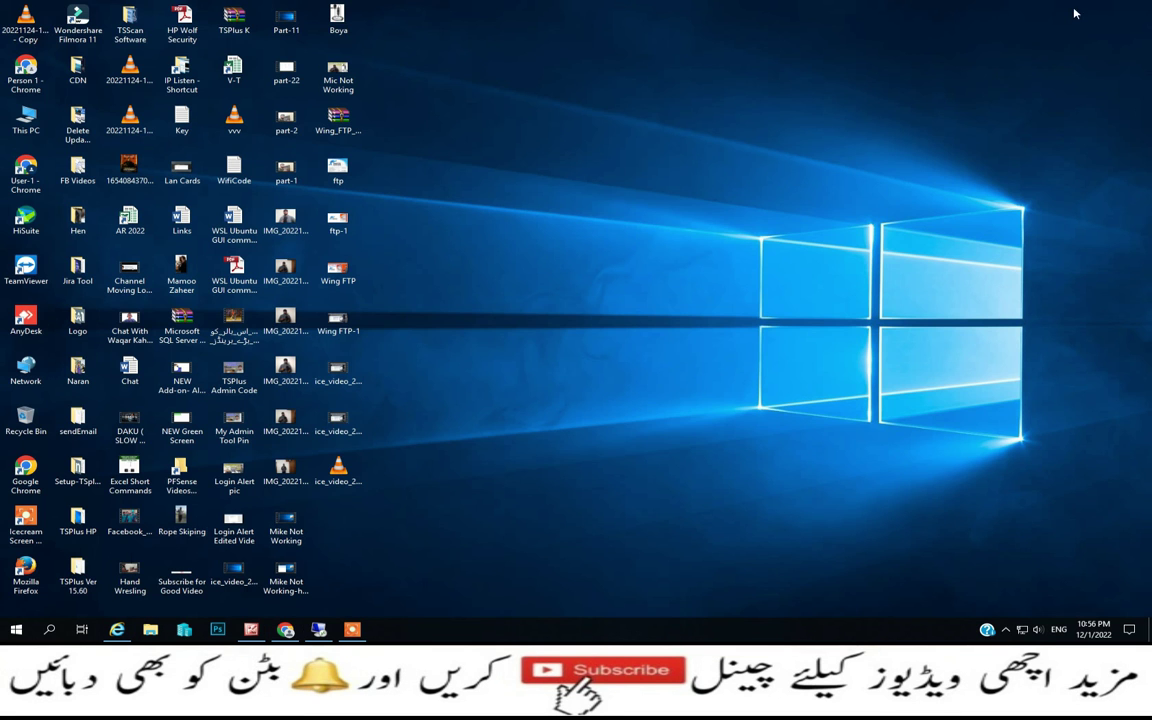
pyautogui.click(313, 629)
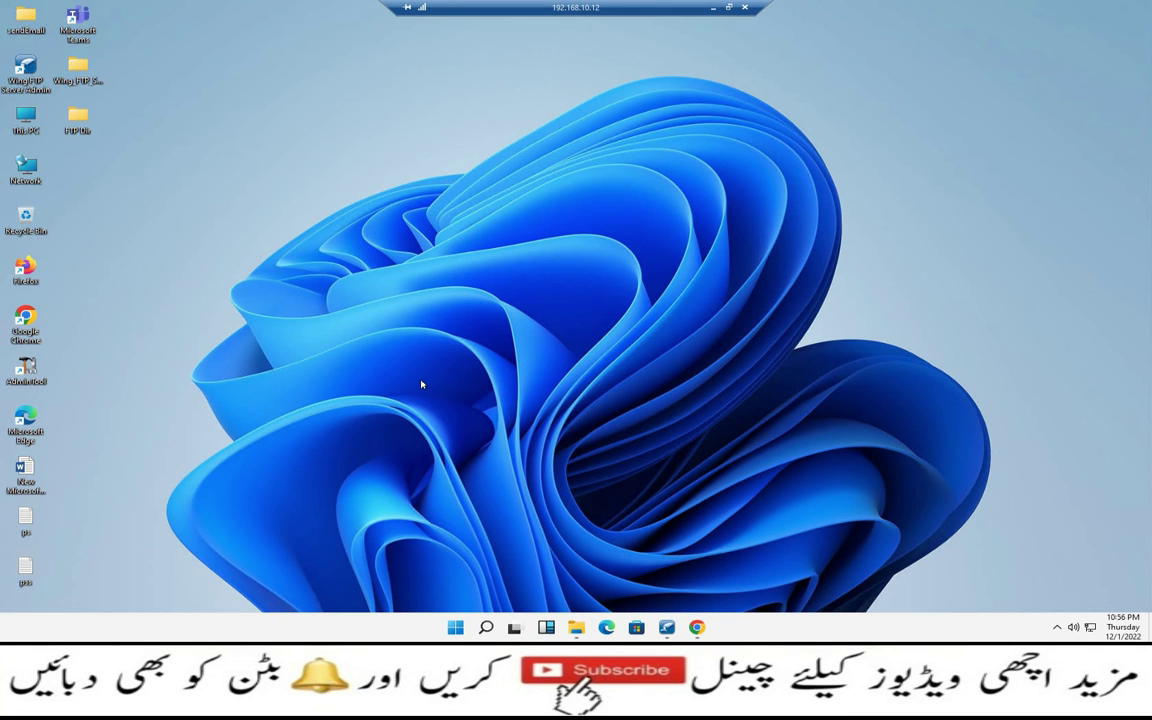